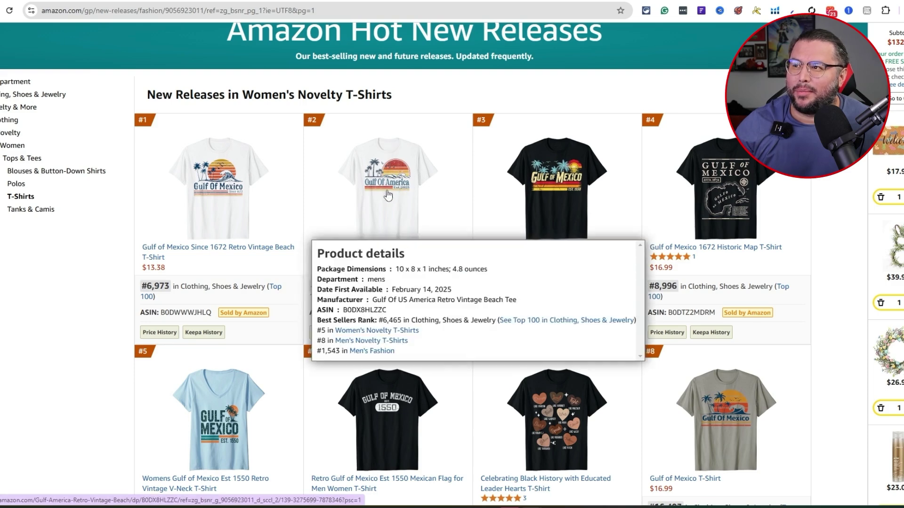
# Examine the designs and product details of the eight top-ranked new releases in Women's Novelty T-Shirts
pyautogui.moveTo(268, 207)
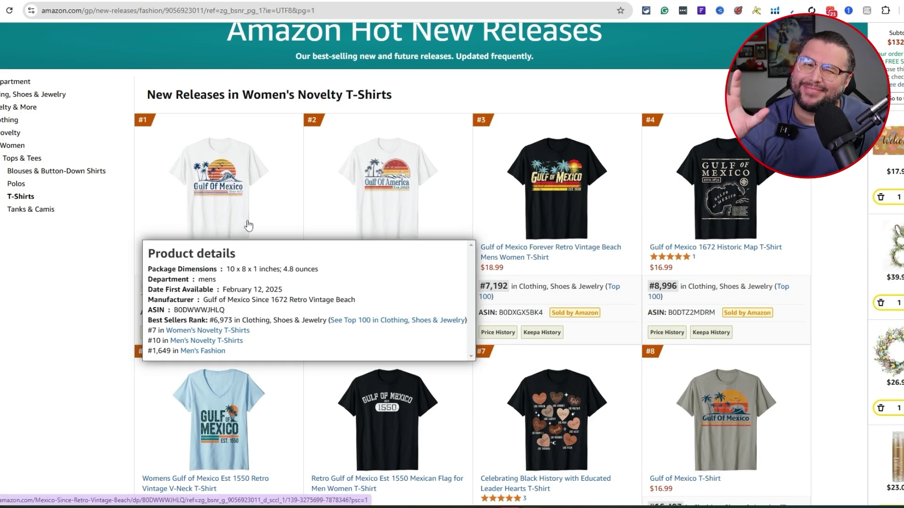
pyautogui.moveTo(458, 215)
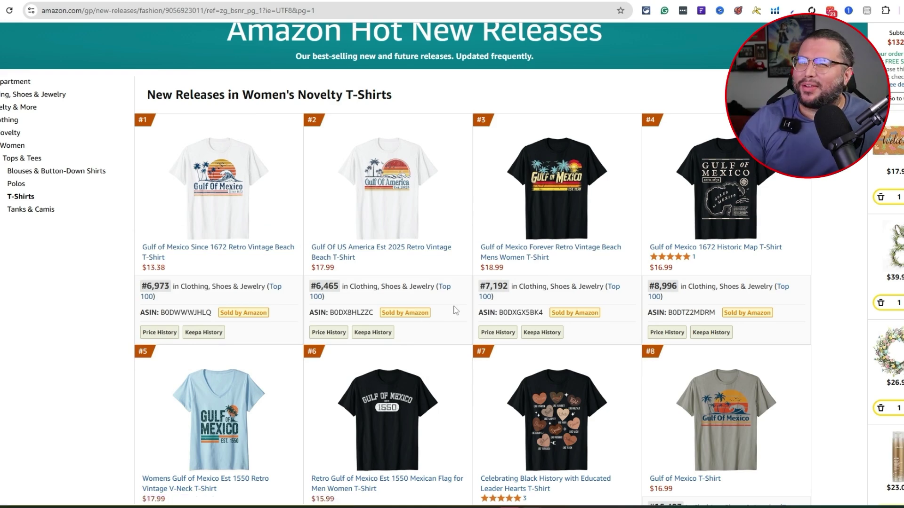
pyautogui.moveTo(329, 190)
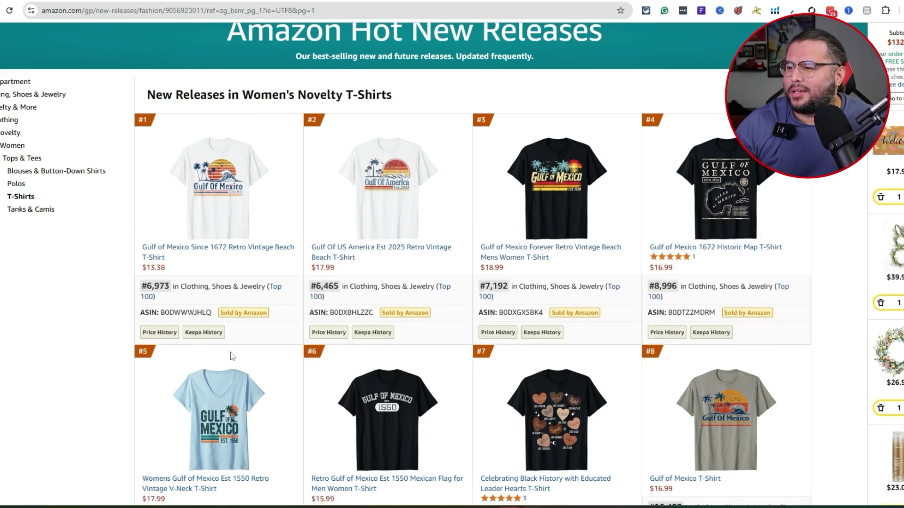
pyautogui.scroll(-4, 450, 378)
pyautogui.scroll(-2, 449, 378)
pyautogui.moveTo(358, 148)
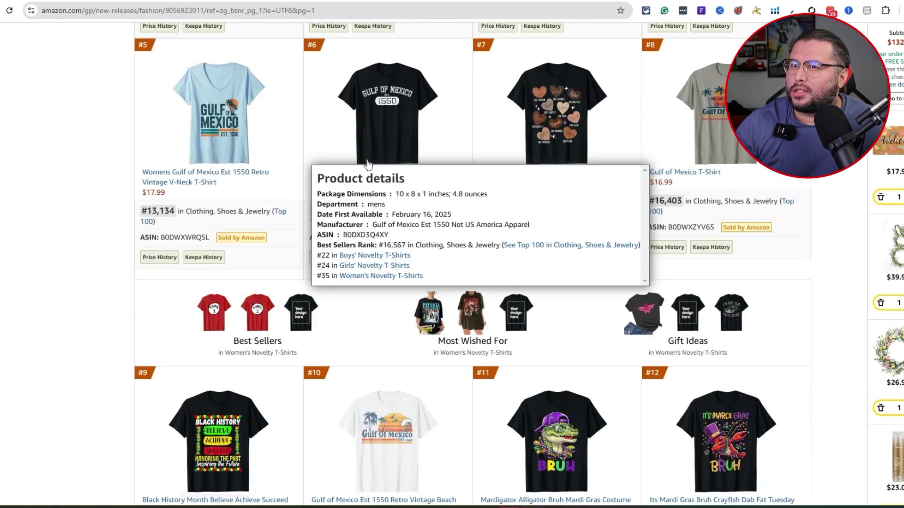
pyautogui.scroll(3, 591, 353)
pyautogui.moveTo(267, 269)
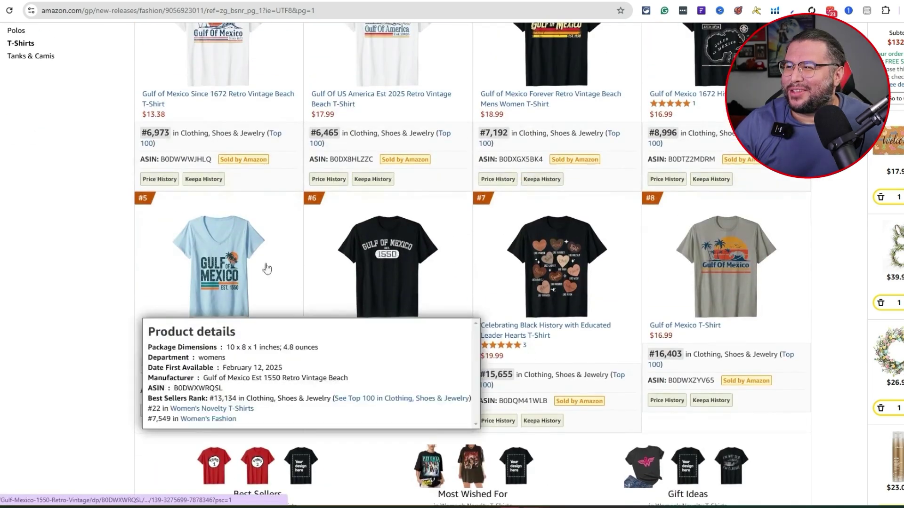
pyautogui.scroll(3, 539, 124)
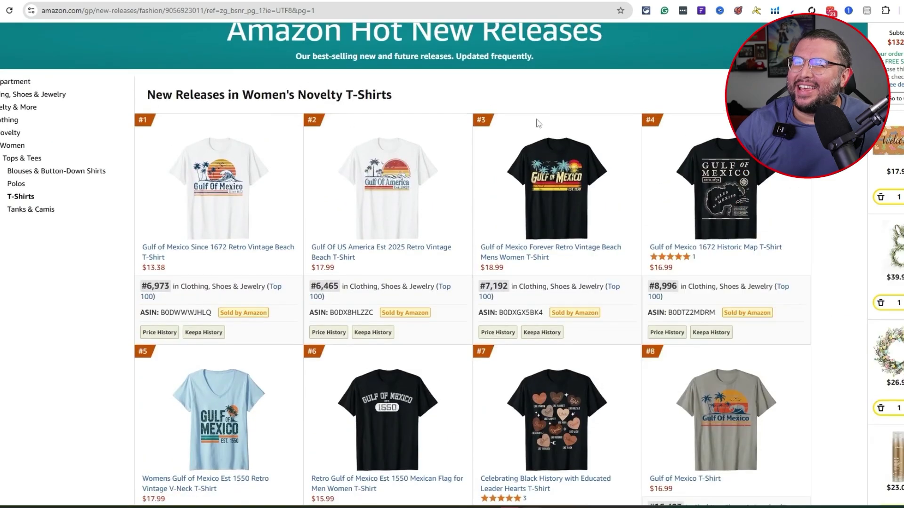
# Compare the release dates and best seller ranks of the top Gulf of Mexico and Gulf of America shirts
pyautogui.scroll(-2, 542, 197)
pyautogui.moveTo(358, 325)
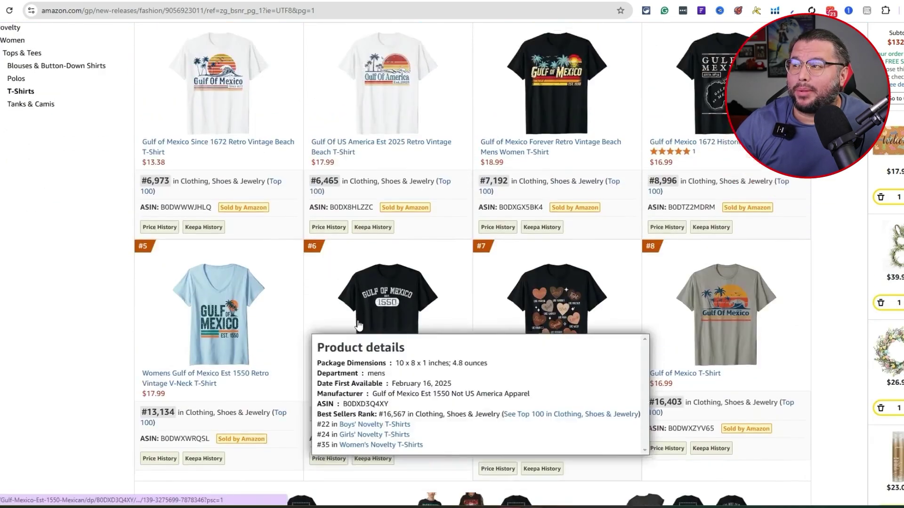
pyautogui.scroll(1, 257, 203)
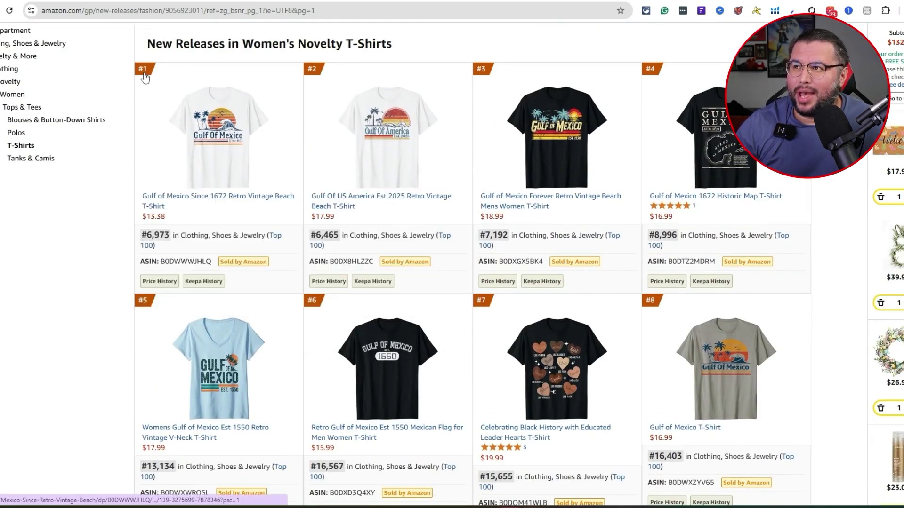
pyautogui.scroll(-2, 193, 207)
pyautogui.scroll(2, 424, 136)
pyautogui.moveTo(424, 135)
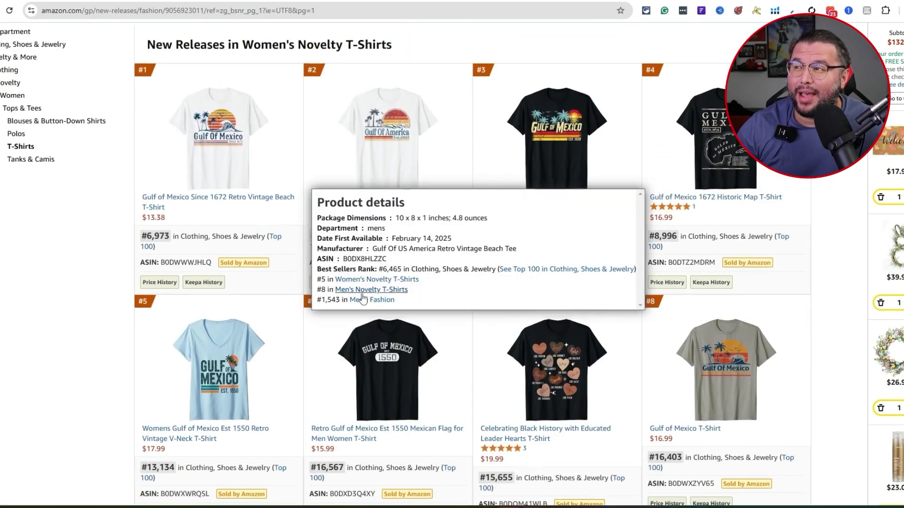
pyautogui.scroll(3, 321, 137)
pyautogui.moveTo(402, 350)
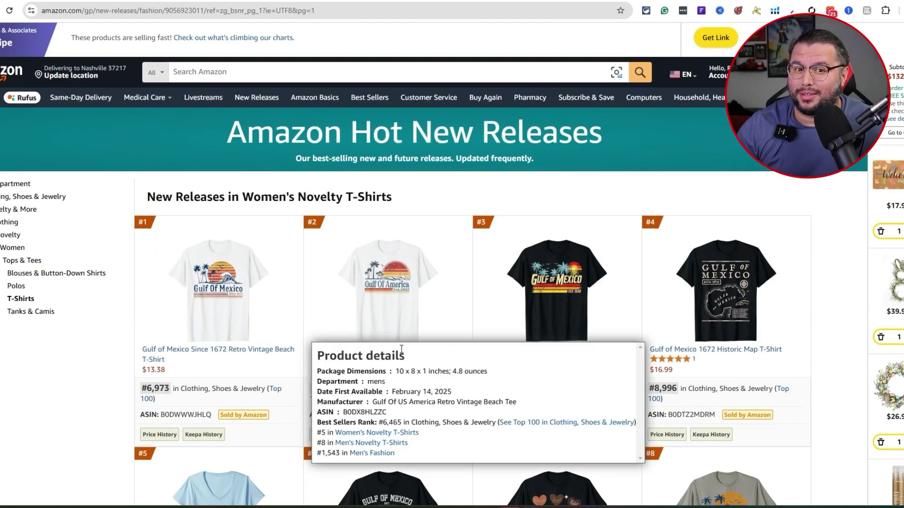
pyautogui.scroll(-2, 401, 349)
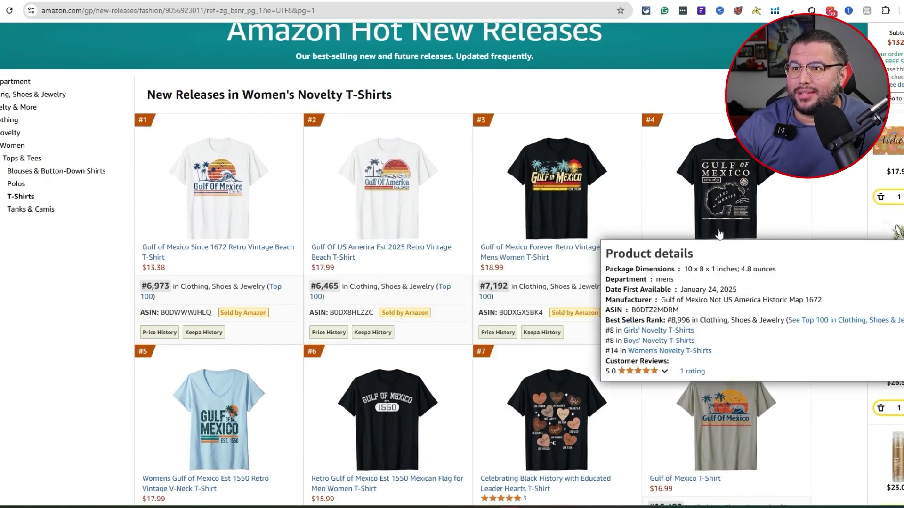
pyautogui.moveTo(325, 229)
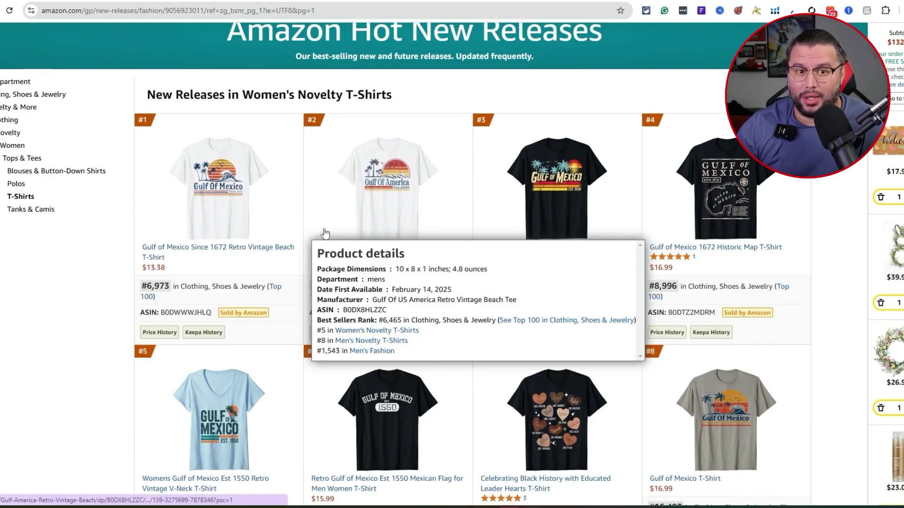
pyautogui.moveTo(222, 197)
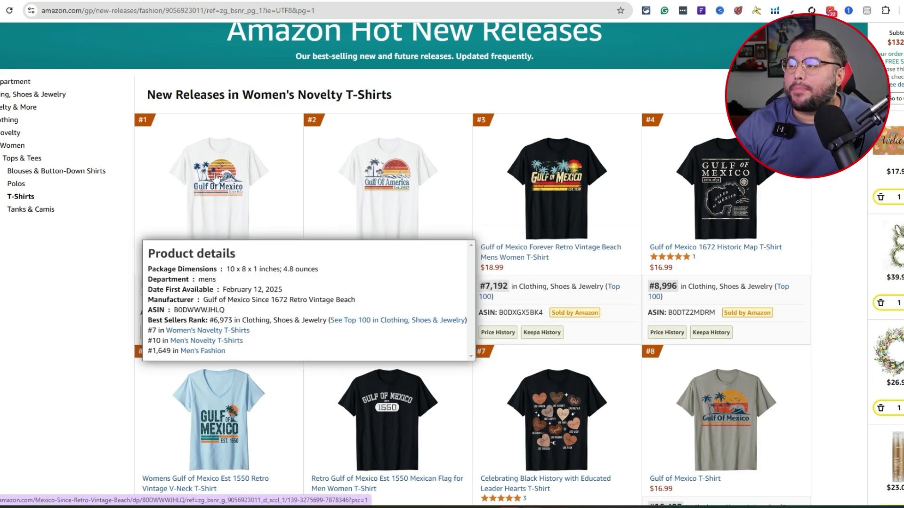
# Scan the new releases ranked 9 to 28 for recurring trend and holiday themes, checking their product details
pyautogui.scroll(-9, 282, 325)
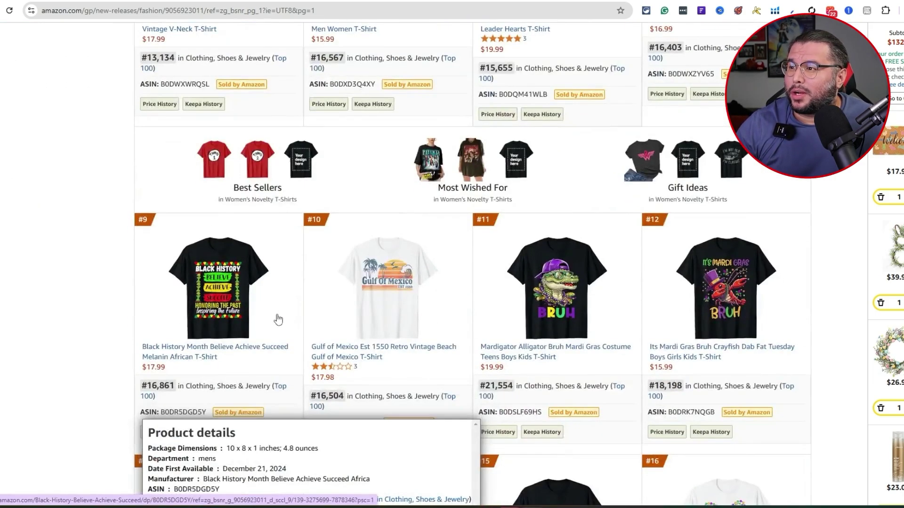
pyautogui.scroll(-1, 325, 323)
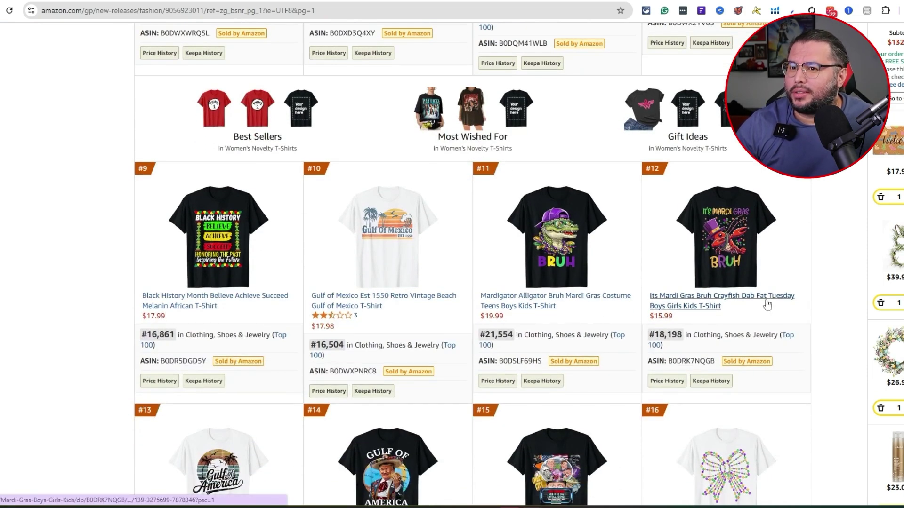
pyautogui.scroll(-2, 621, 347)
pyautogui.scroll(-4, 621, 347)
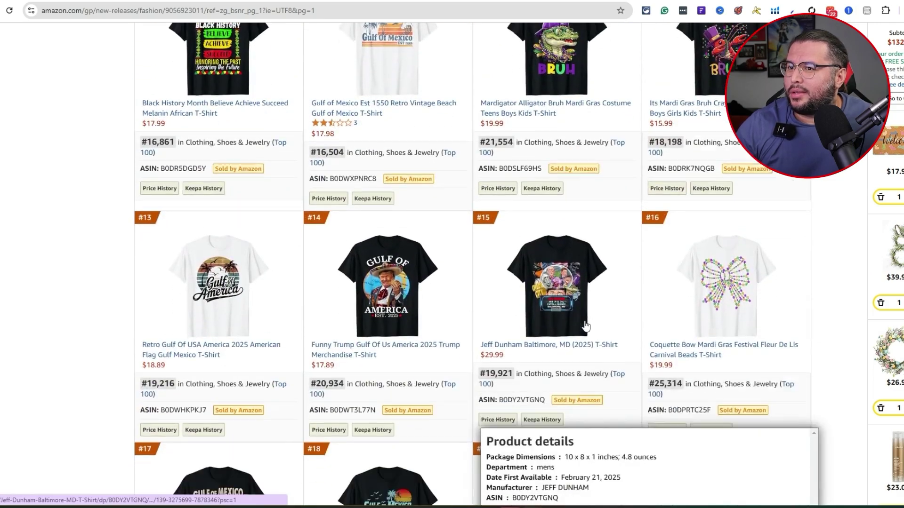
pyautogui.scroll(-1, 666, 288)
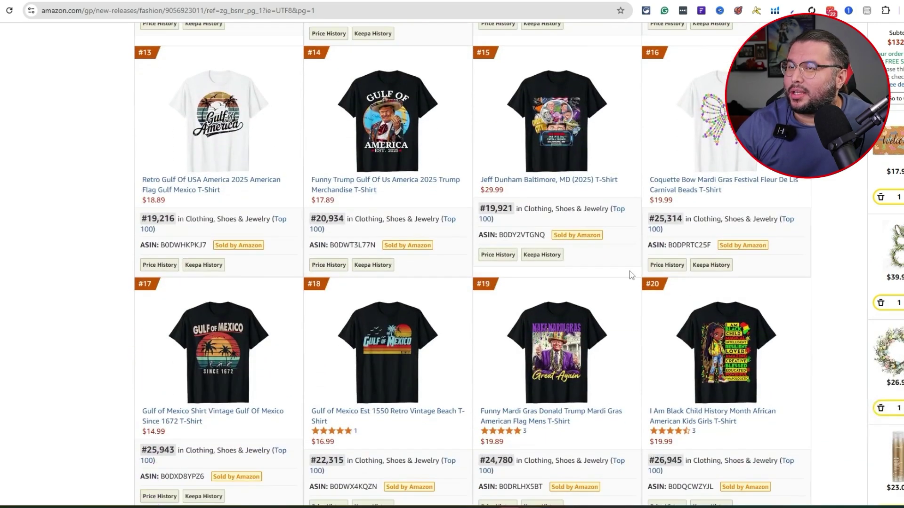
pyautogui.scroll(4, 625, 218)
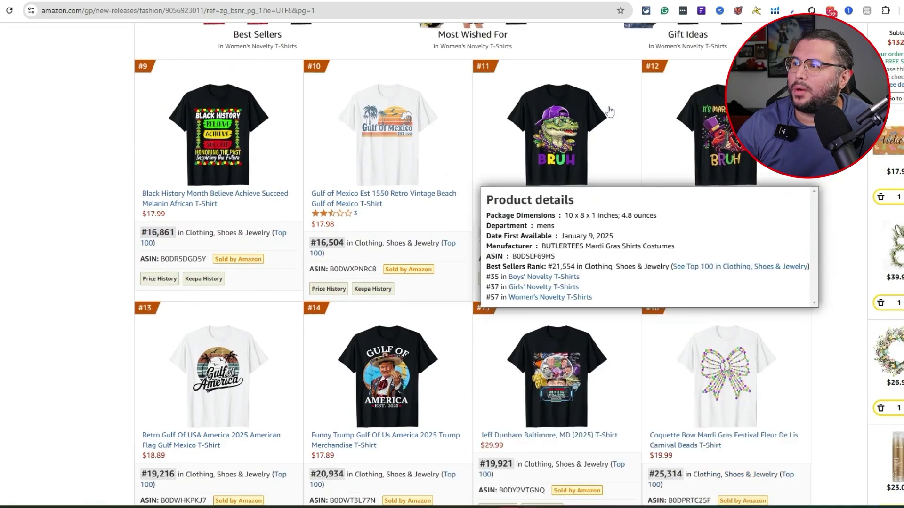
pyautogui.scroll(-2, 624, 219)
pyautogui.scroll(-3, 624, 219)
pyautogui.scroll(-1, 564, 337)
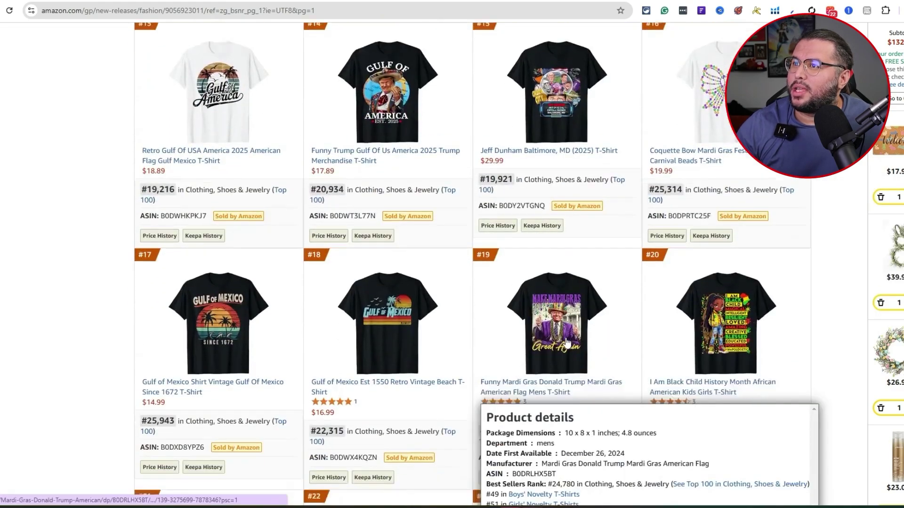
pyautogui.scroll(-1, 564, 338)
pyautogui.scroll(2, 631, 320)
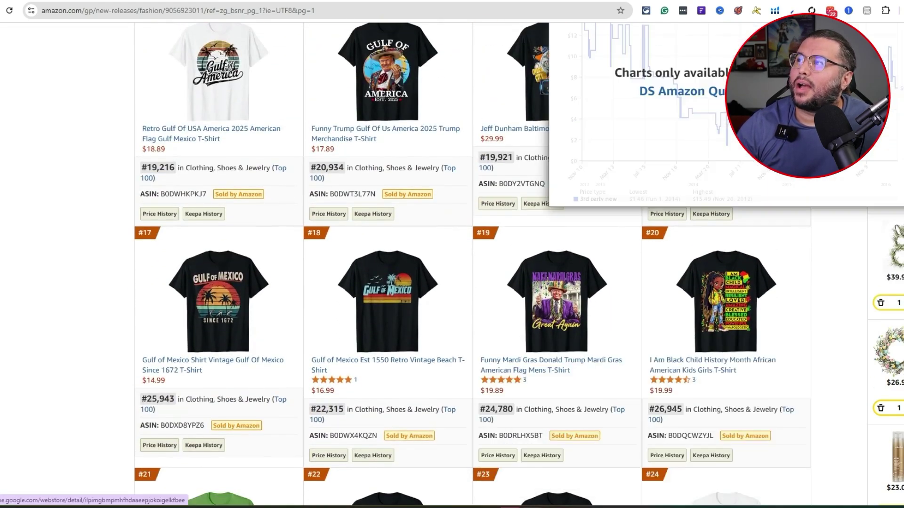
pyautogui.scroll(-5, 622, 361)
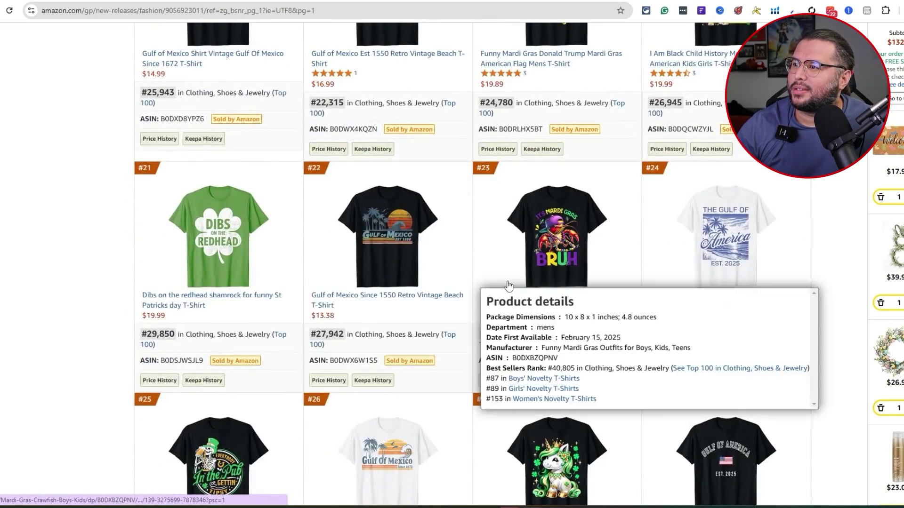
pyautogui.moveTo(398, 247)
pyautogui.scroll(-5, 423, 283)
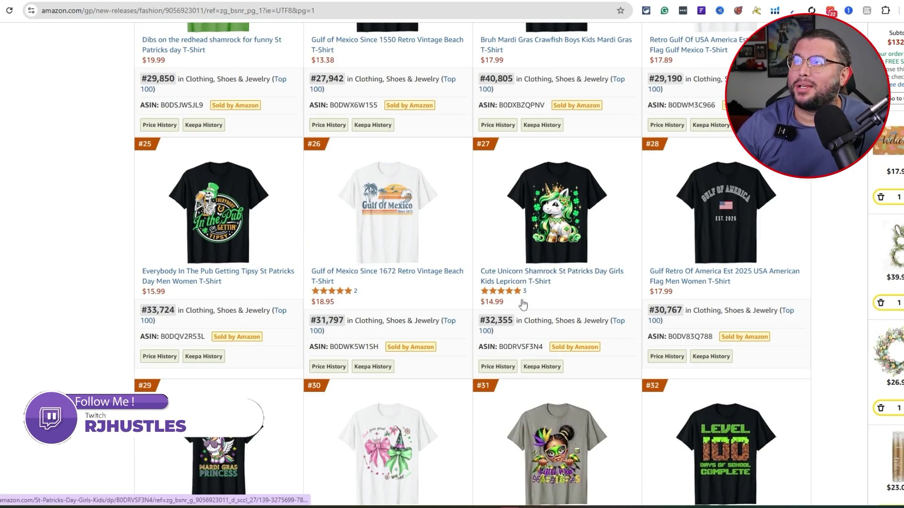
# Search Google for "mardi gras" in a new browser tab to look up the holiday's date
pyautogui.hotkey('ctrl', 't')
pyautogui.write('goo')
pyautogui.press('Return')
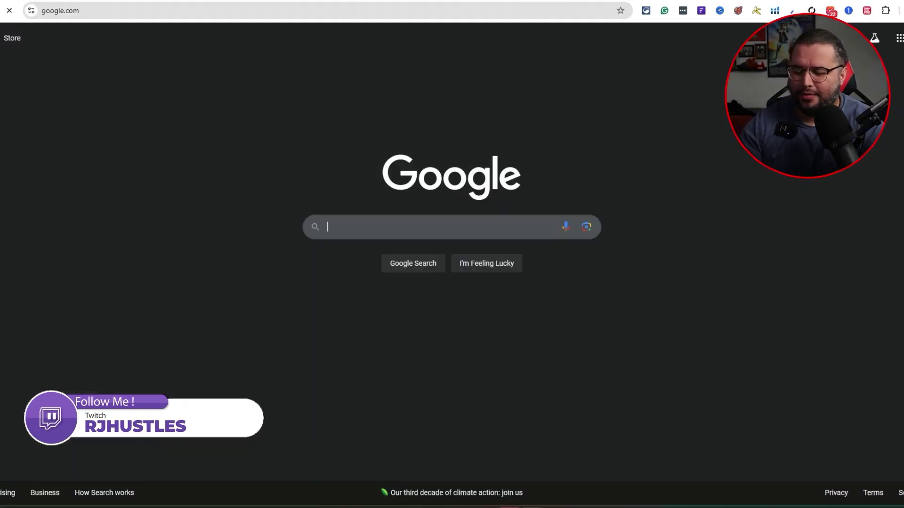
pyautogui.write('margi ')
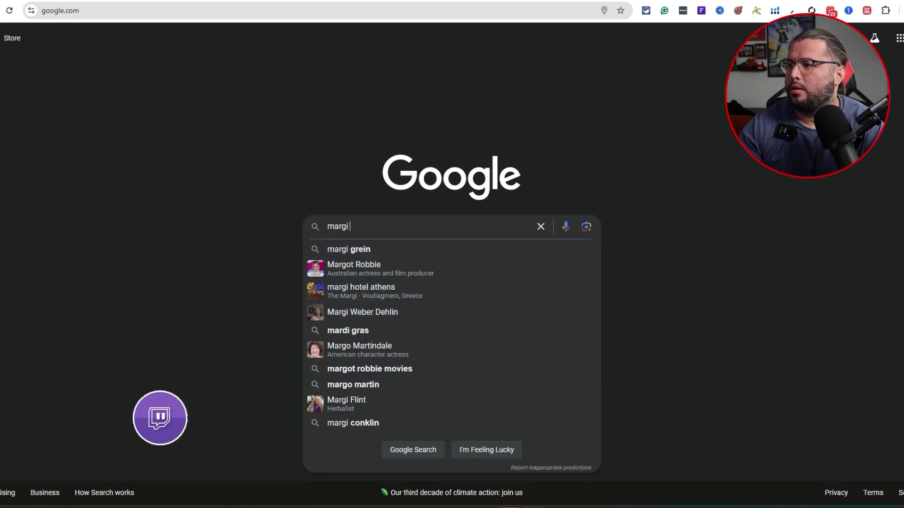
pyautogui.write('gras')
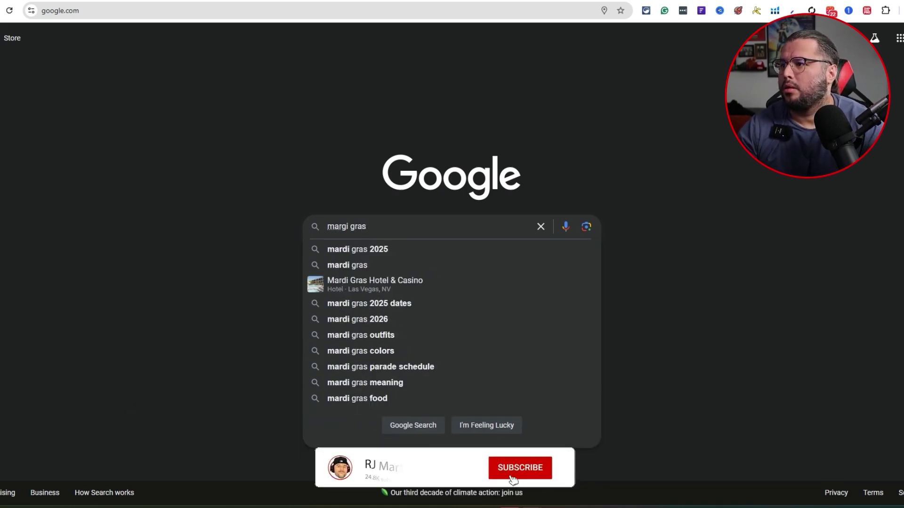
pyautogui.press('Left')
pyautogui.press('Left')
pyautogui.press('Left')
pyautogui.press('Left')
pyautogui.press('Left')
pyautogui.press('Left')
pyautogui.press('BackSpace')
pyautogui.write('d')
pyautogui.press('Return')
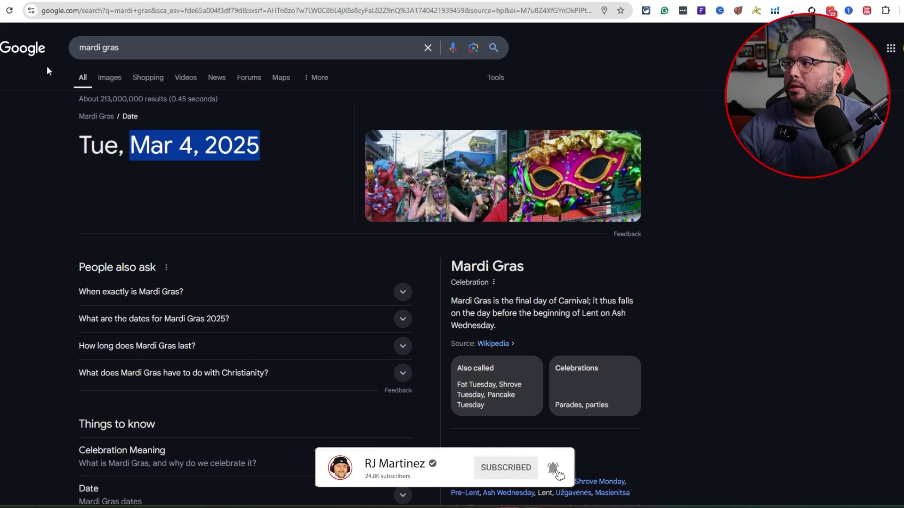
# Open a separate Google page and search for "st patrick's day 2025"
pyautogui.rightClick(26, 43)
pyautogui.click(43, 56)
pyautogui.click(236, 1)
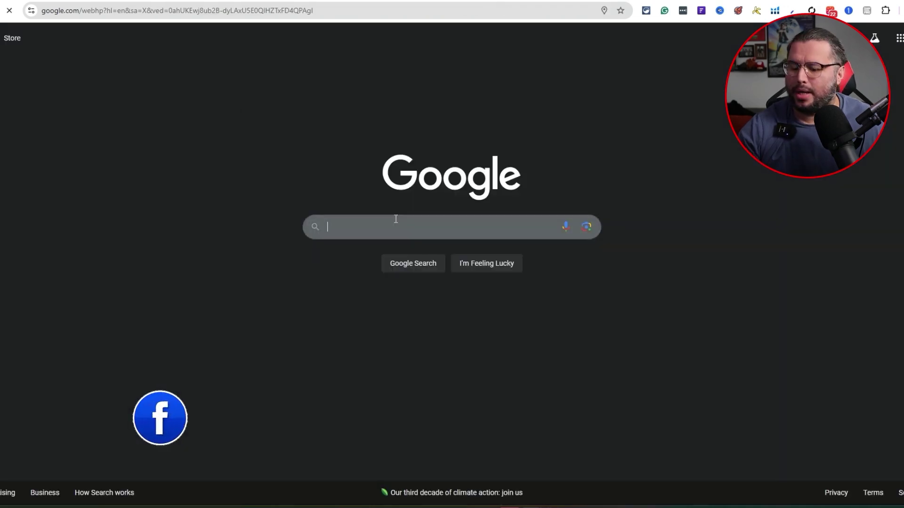
pyautogui.write('st pa')
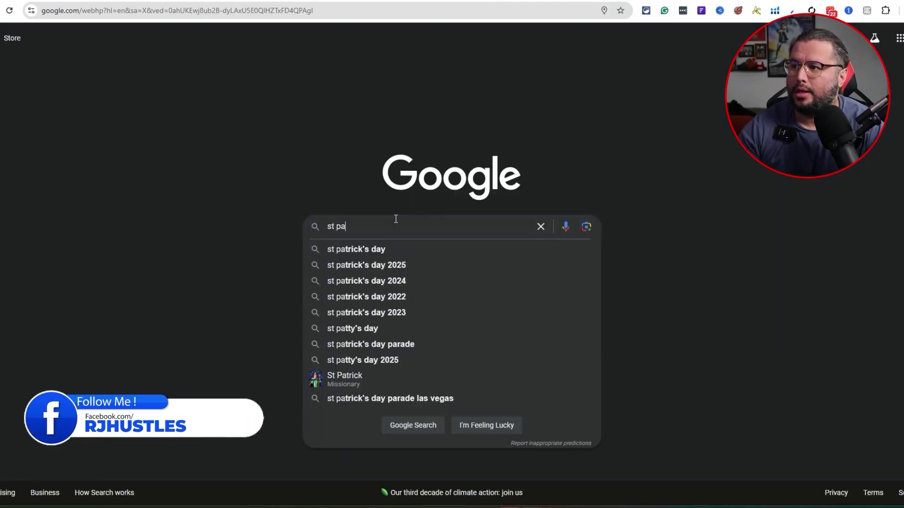
pyautogui.press('Down')
pyautogui.press('Down')
pyautogui.press('Return')
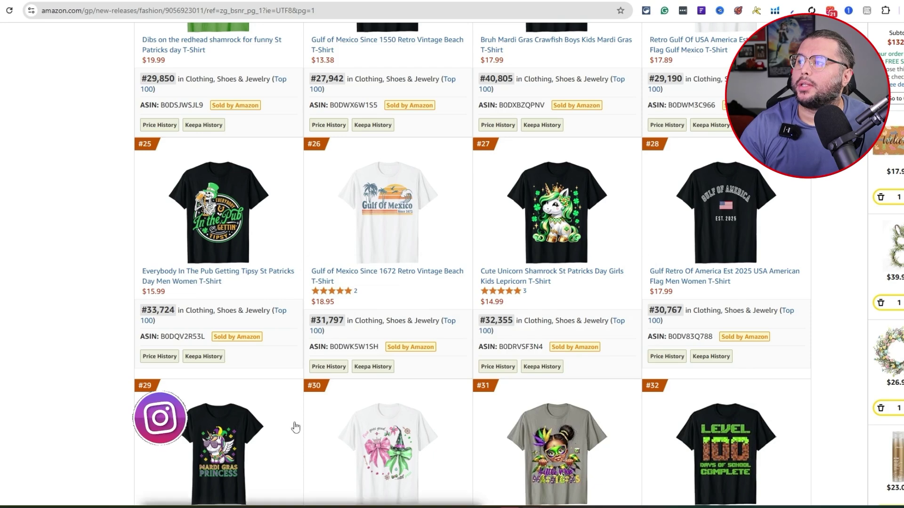
# Return to the Amazon new releases list and review the holiday and Gulf-themed shirts ranked 28 back up to 13
pyautogui.moveTo(169, 223)
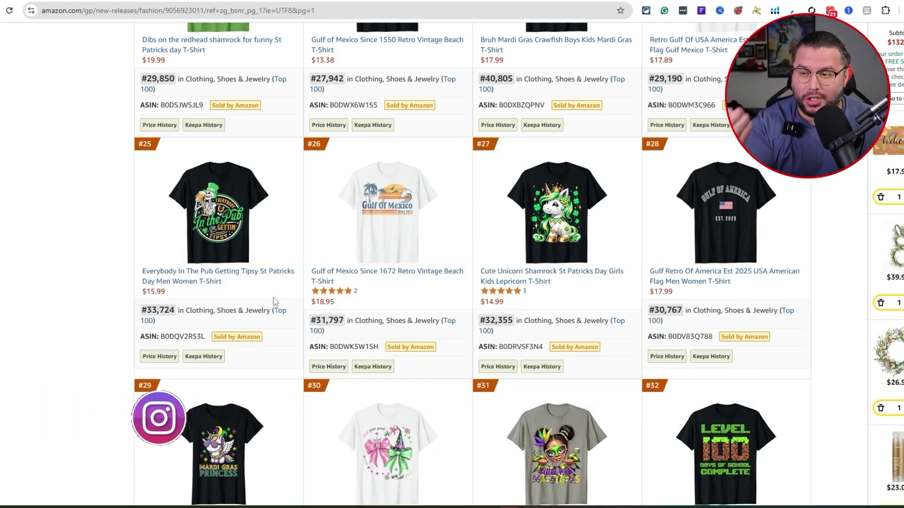
pyautogui.moveTo(409, 33)
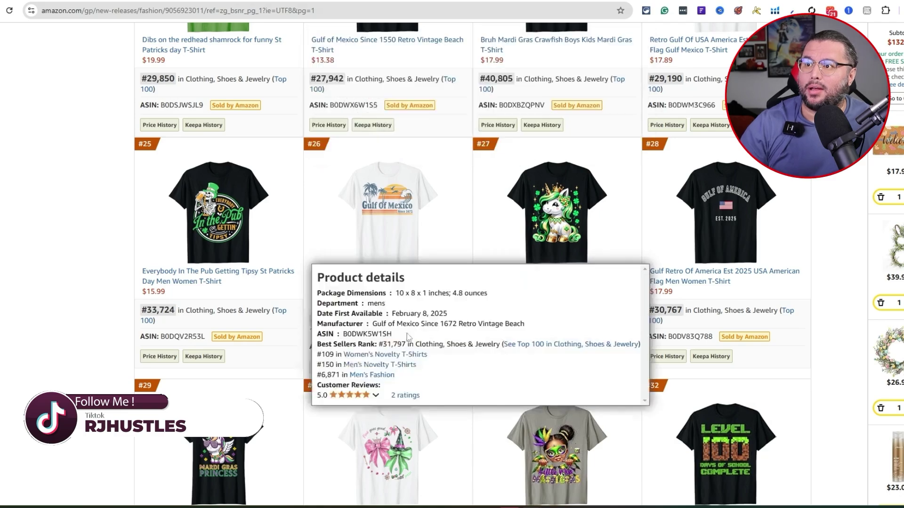
pyautogui.scroll(7, 560, 274)
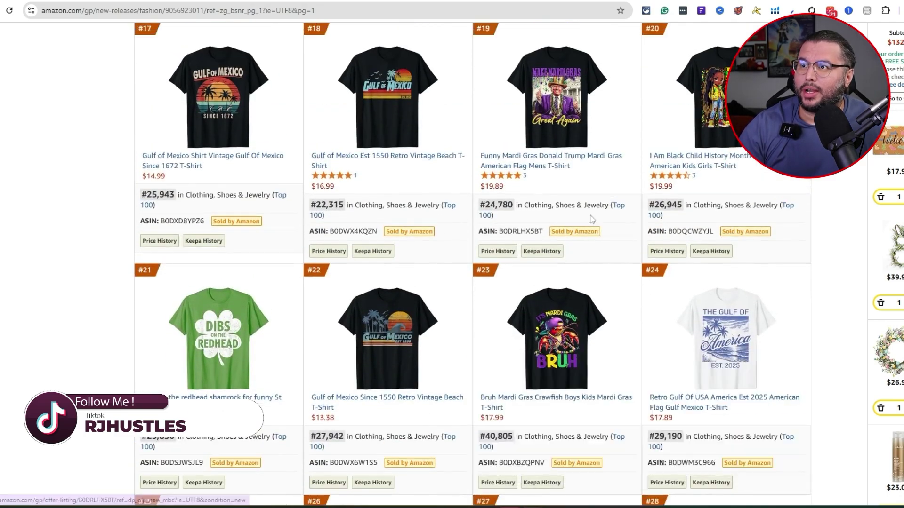
pyautogui.scroll(4, 590, 329)
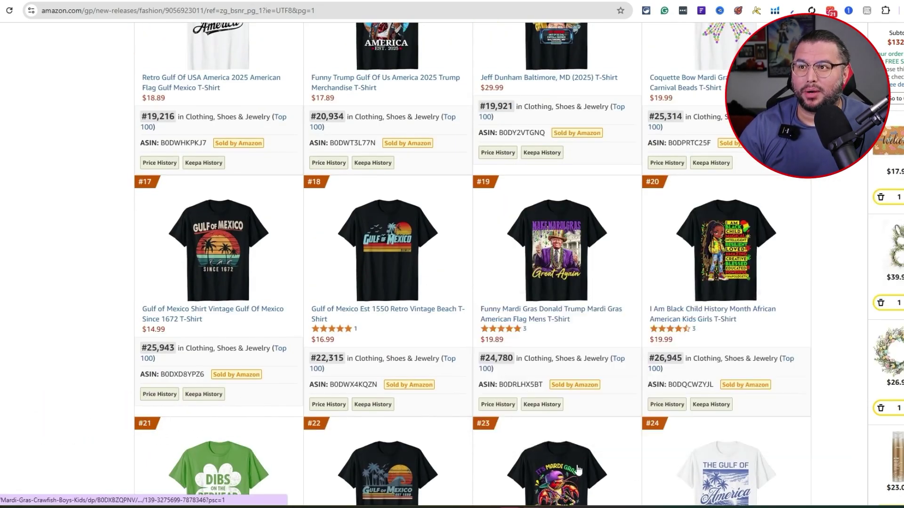
pyautogui.scroll(3, 573, 472)
pyautogui.moveTo(573, 472)
pyautogui.scroll(1, 570, 466)
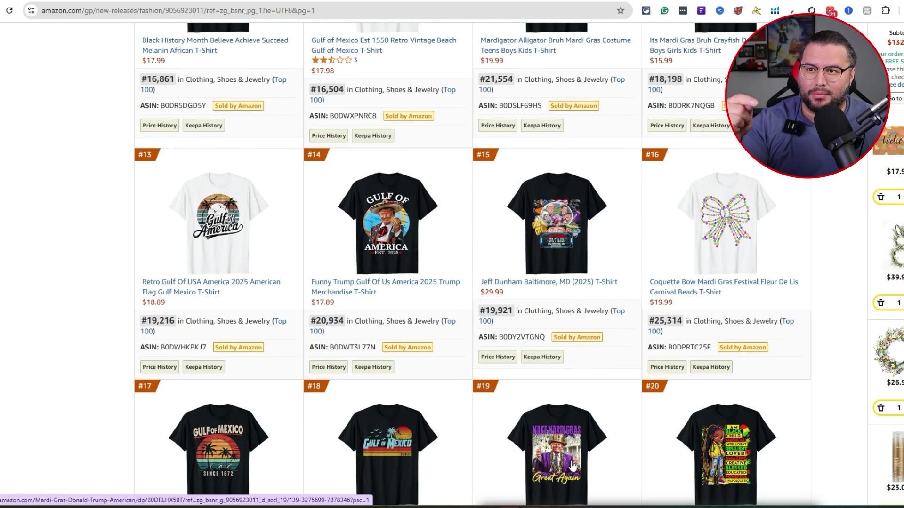
pyautogui.moveTo(784, 198)
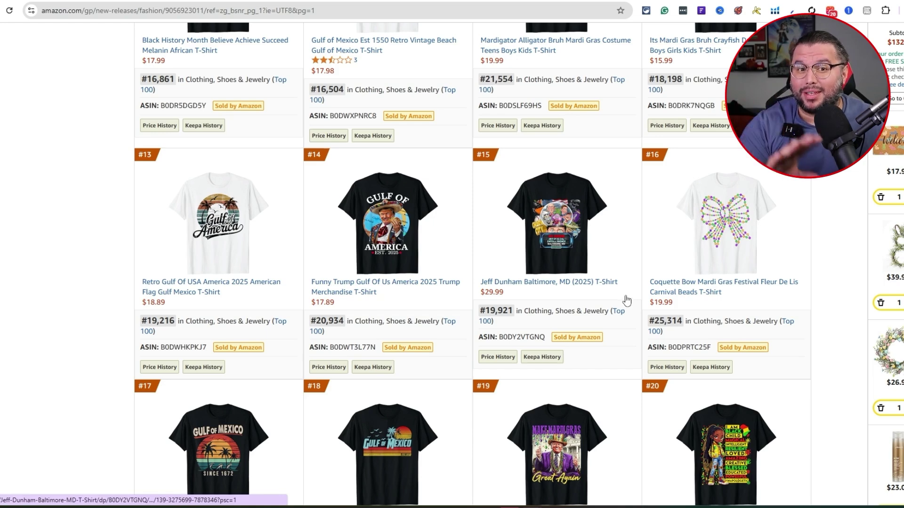
# Open the Mardi Gras Princess unicorn T-shirt from the new releases list in a new tab and examine its title and product details
pyautogui.scroll(-3, 309, 335)
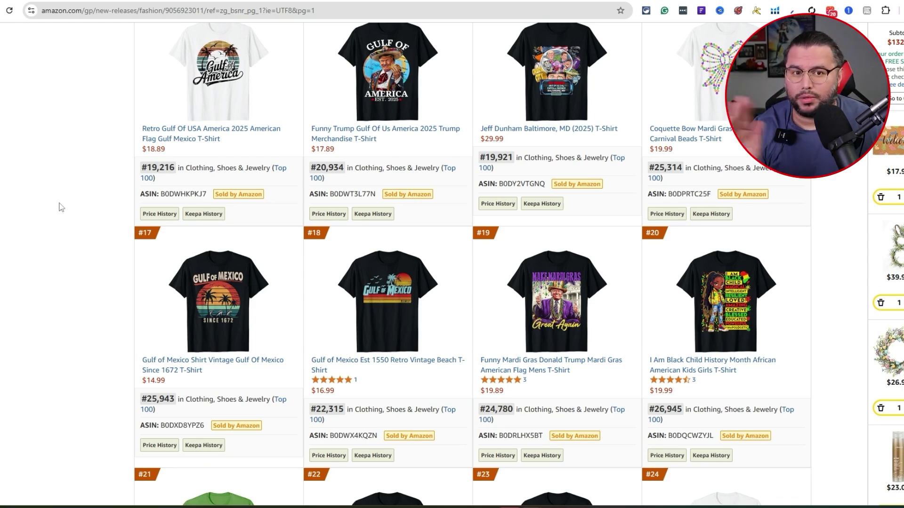
pyautogui.scroll(-12, 108, 202)
pyautogui.scroll(-8, 272, 218)
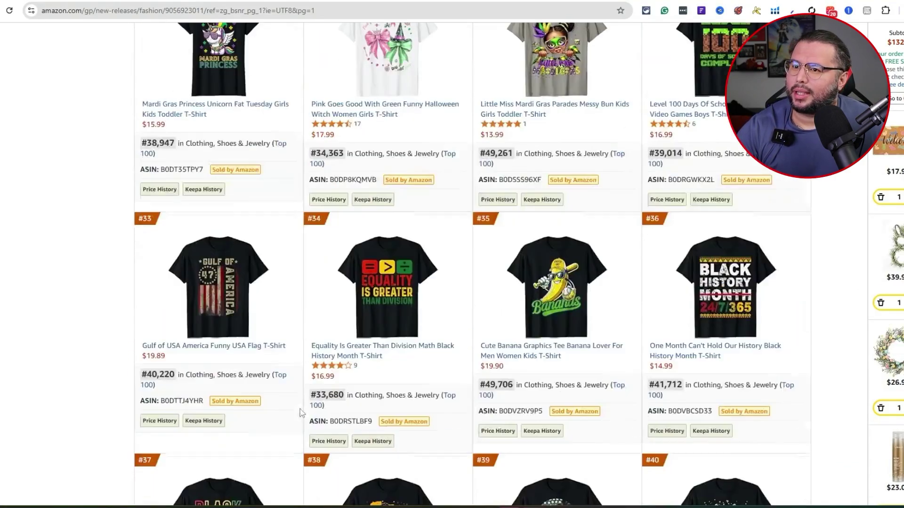
pyautogui.scroll(4, 283, 407)
pyautogui.rightClick(214, 225)
pyautogui.click(273, 231)
pyautogui.click(423, 1)
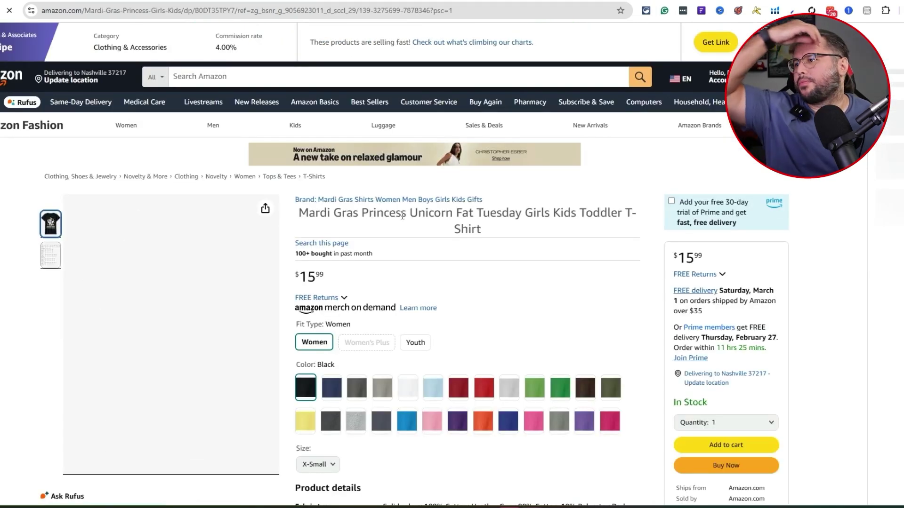
pyautogui.scroll(-1, 363, 254)
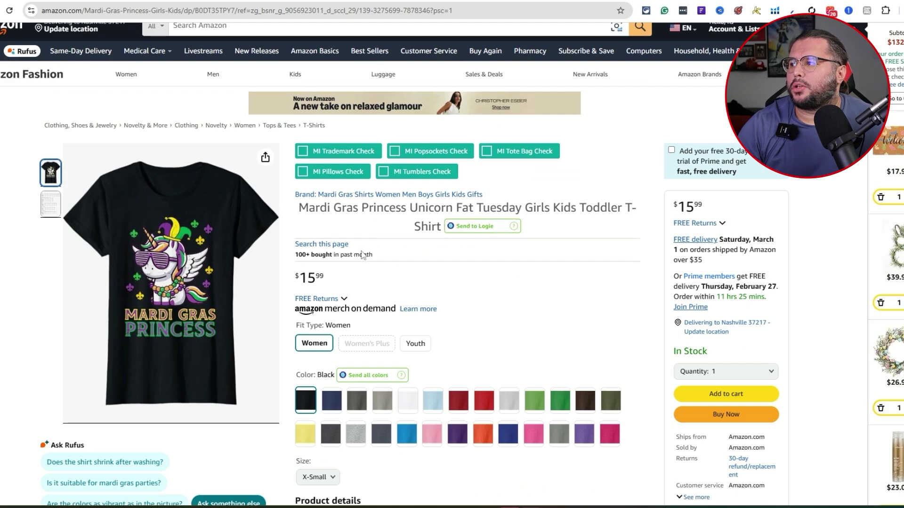
pyautogui.moveTo(358, 209); pyautogui.dragTo(298, 208)
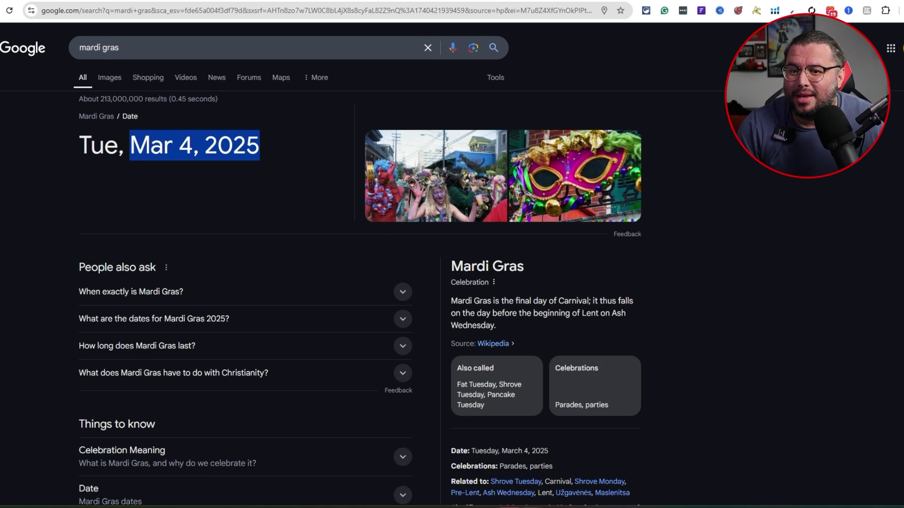
# Check the Mardi Gras date against the system calendar for February 2025
pyautogui.click(880, 507)
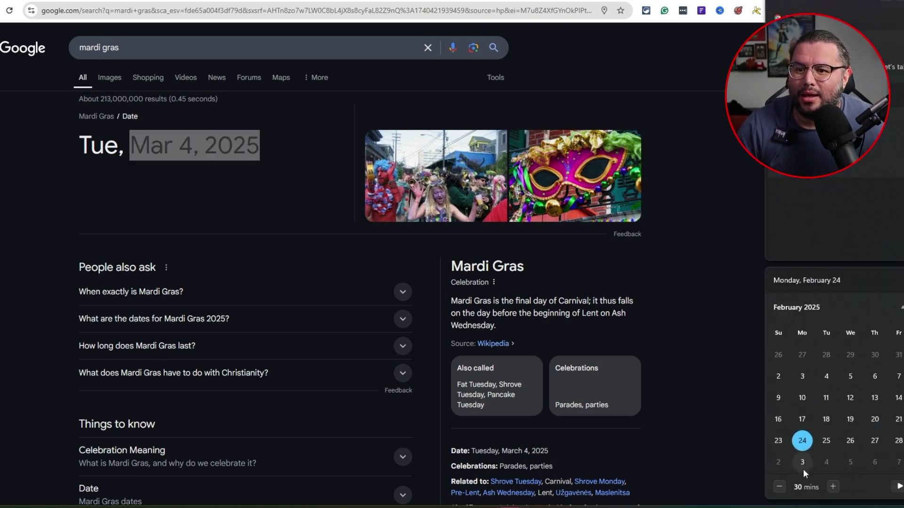
pyautogui.click(730, 275)
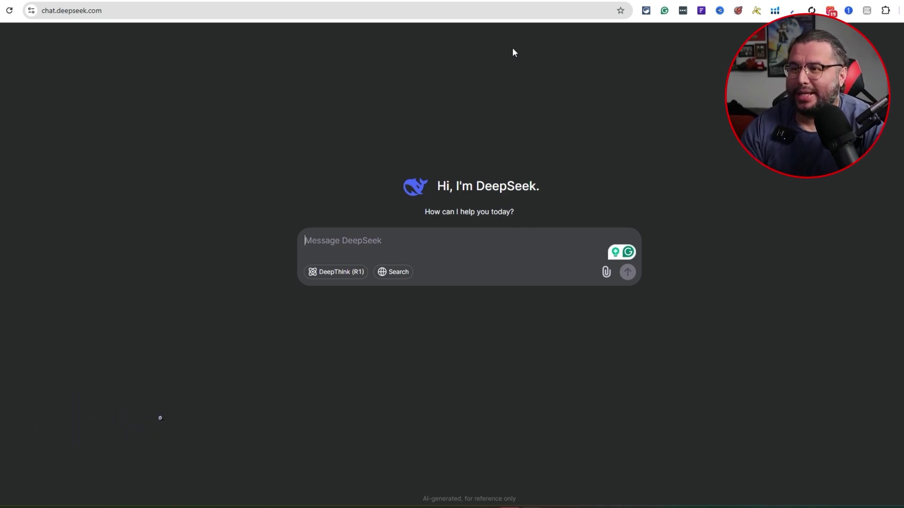
# In a new DeepSeek chat, draft the prompt "Give me 10 tshirt ideas for this Mardi Gras"
pyautogui.write('Give me 10 ')
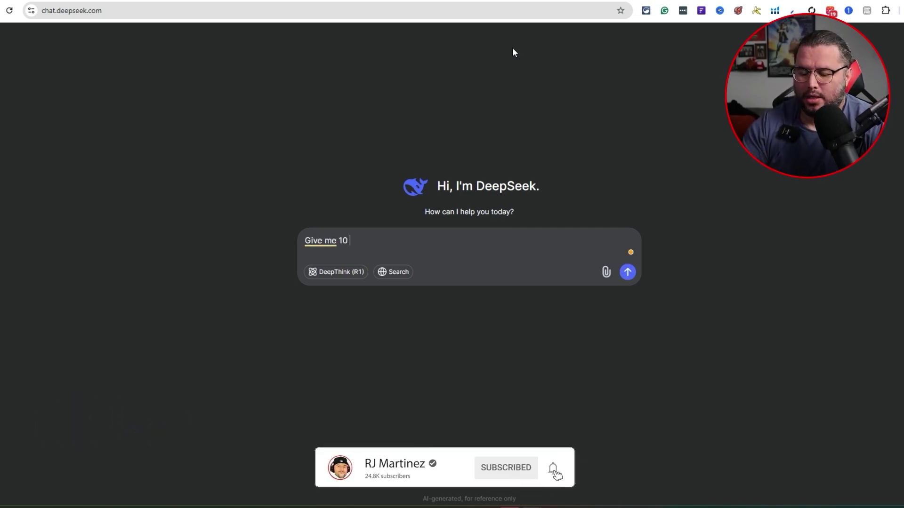
pyautogui.write('tshirt ideas fo')
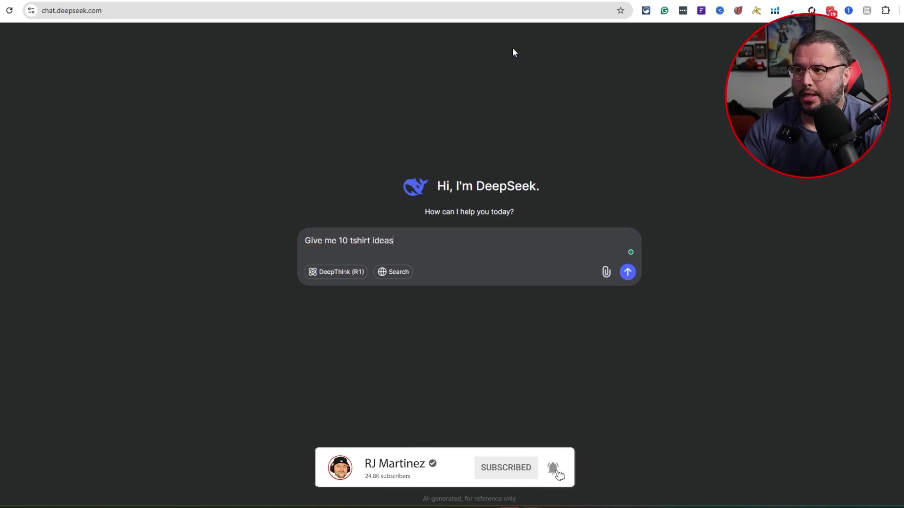
pyautogui.write('r this Mardi Gras')
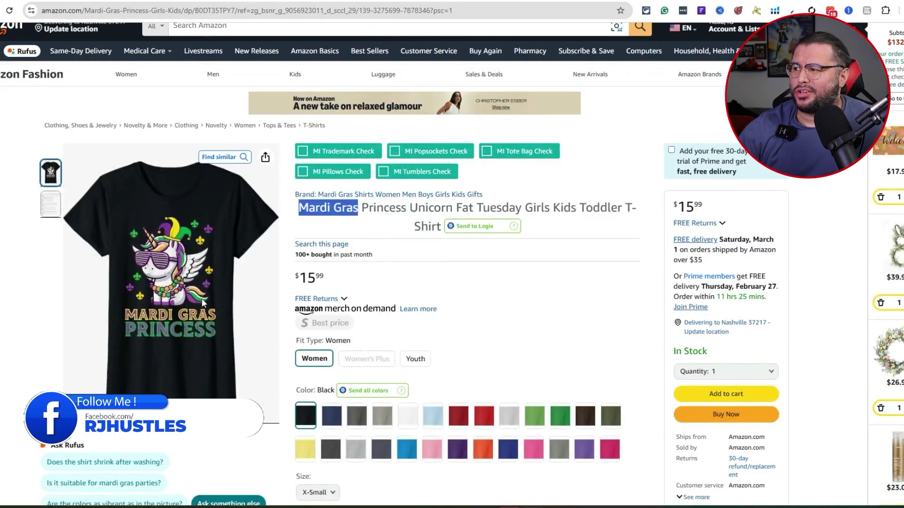
# Examine the theme and audience keywords in the Mardi Gras Princess shirt's Amazon title, including "Fat Tuesday", "Girls" and "Kids"
pyautogui.moveTo(454, 207); pyautogui.dragTo(522, 207)
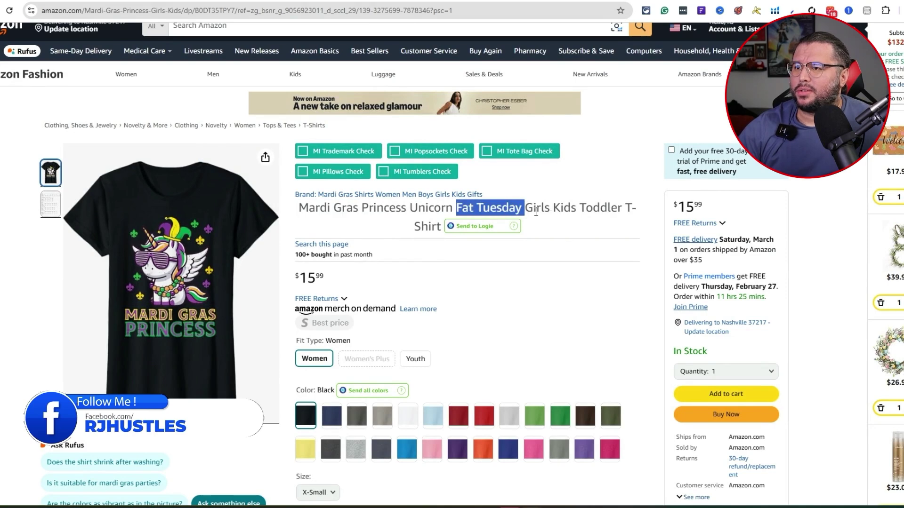
pyautogui.doubleClick(537, 207)
pyautogui.doubleClick(565, 208)
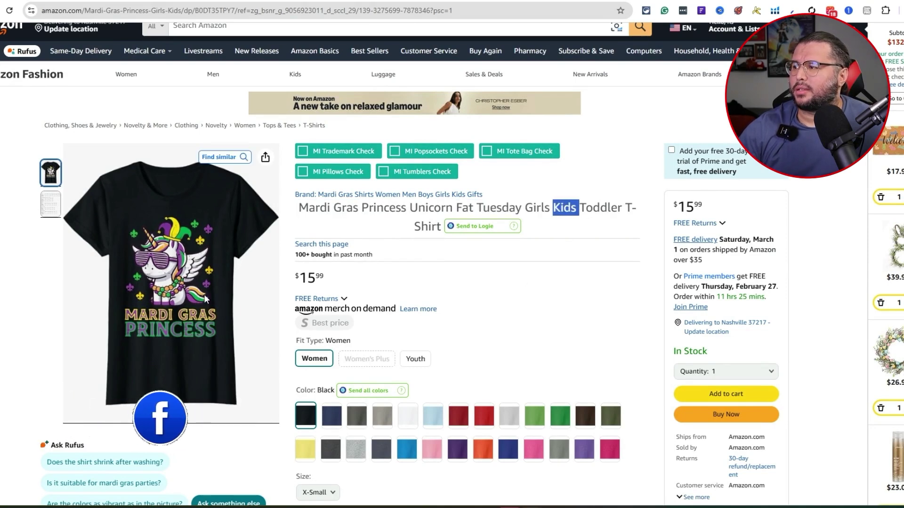
pyautogui.scroll(-2, 270, 332)
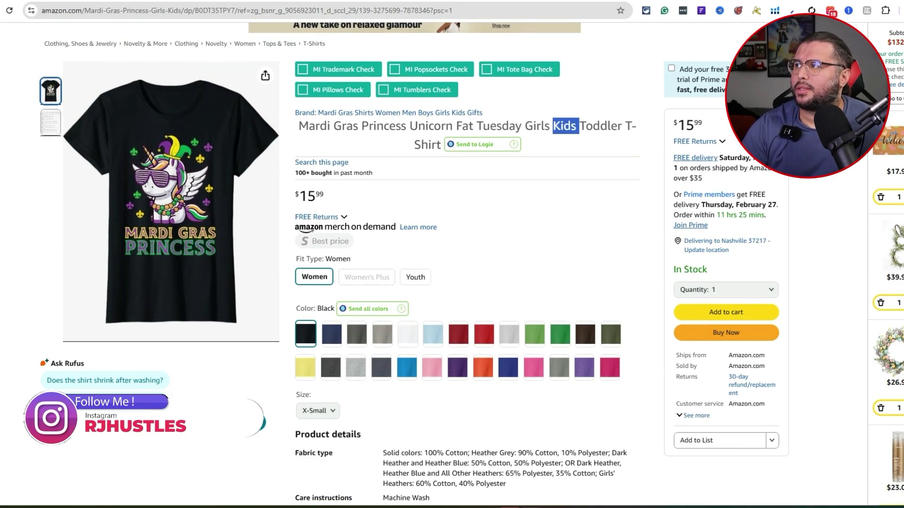
# Return to DeepSeek, revise the prompt to "Give me 10 cute t-shirt ideas for this Mardi Gras" and submit it
pyautogui.click(189, 2)
pyautogui.click(369, 270)
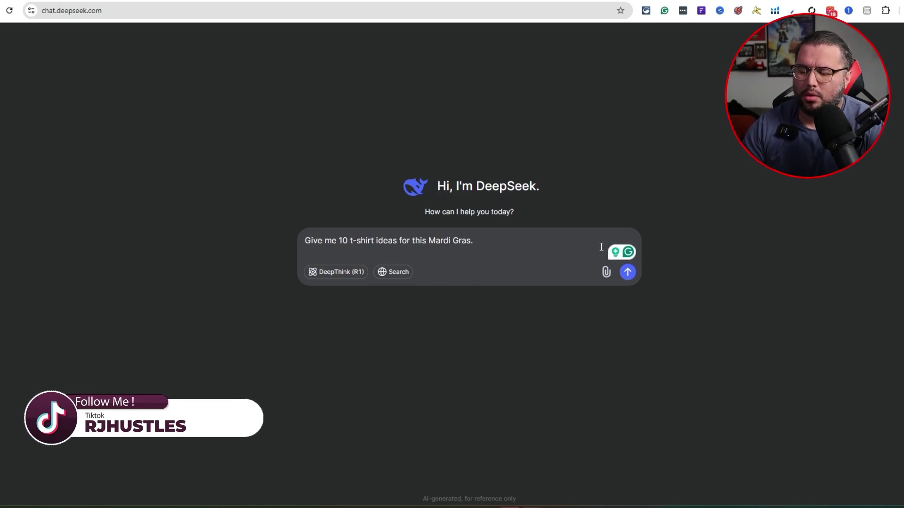
pyautogui.click(348, 241)
pyautogui.write('cute')
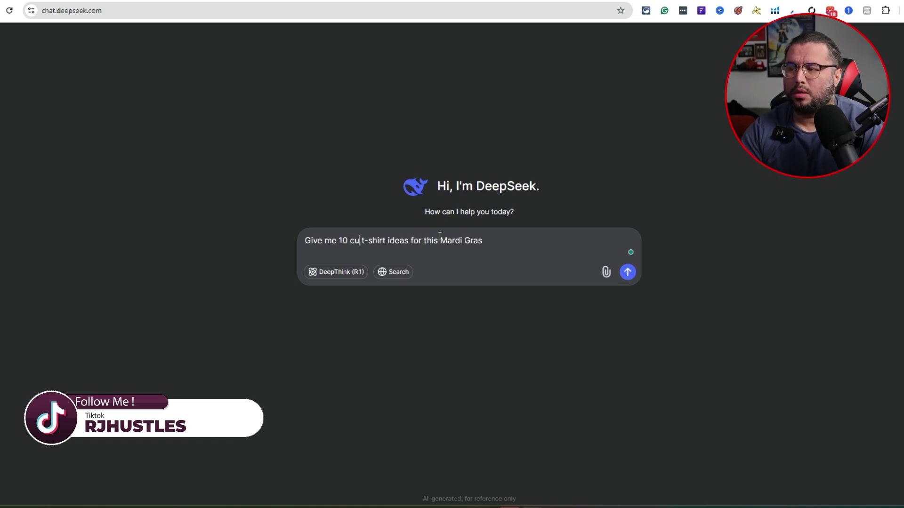
pyautogui.click(440, 236)
pyautogui.press('Right')
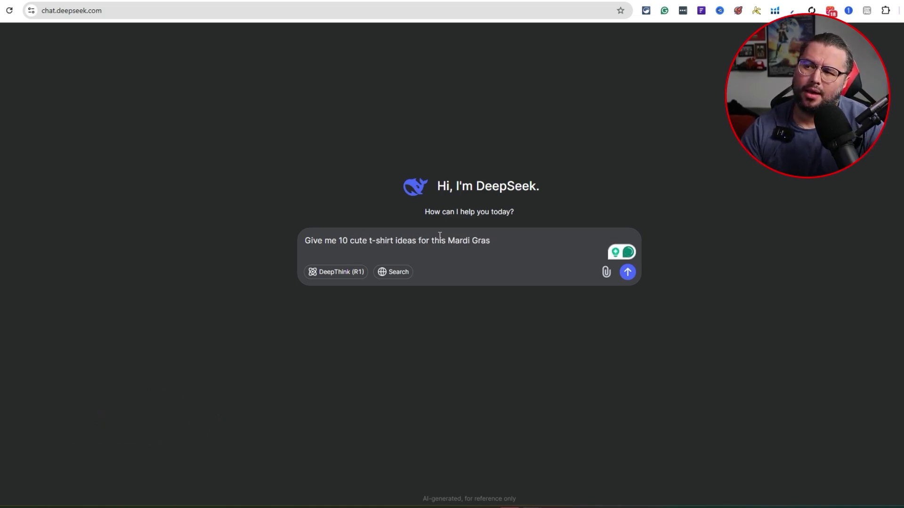
pyautogui.press('Return')
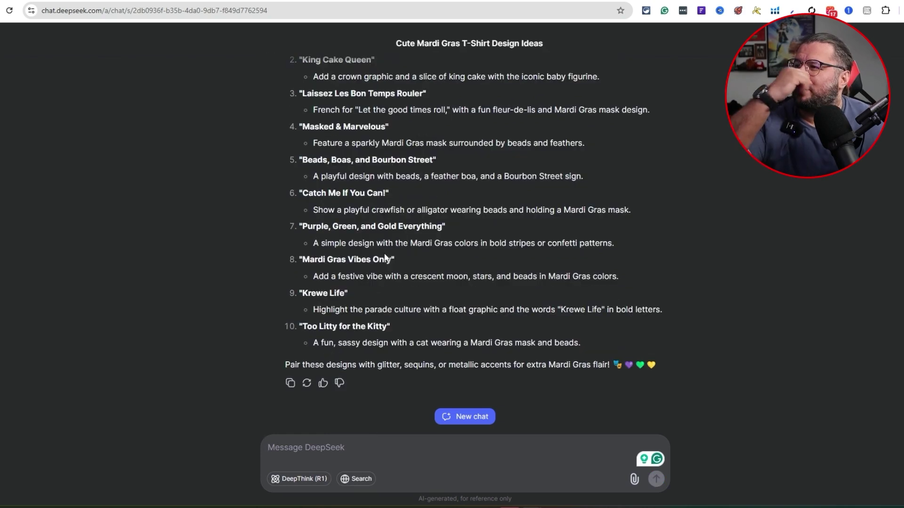
# Read through the generated Mardi Gras ideas, highlighting "Beads, Boas, and Bourbon Street" and "Throw Me Something, Mister!"
pyautogui.scroll(1, 405, 281)
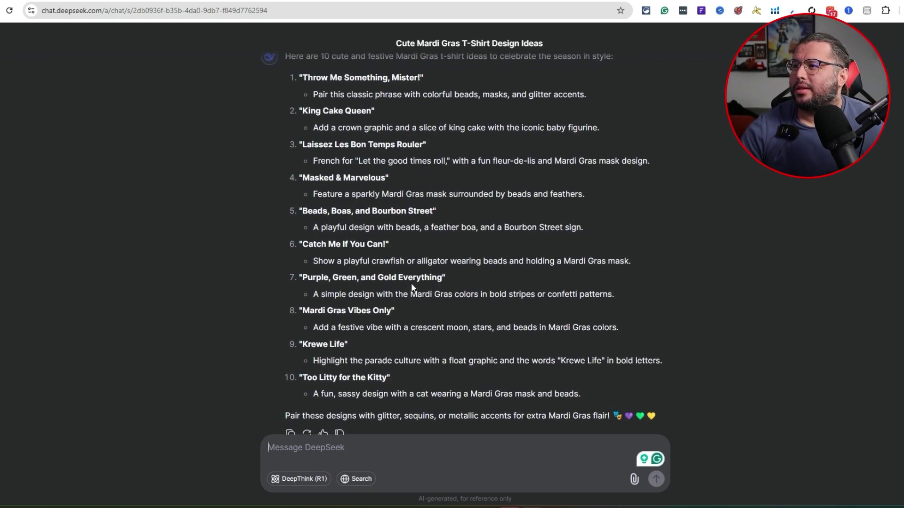
pyautogui.moveTo(434, 212); pyautogui.dragTo(302, 211)
pyautogui.scroll(2, 381, 258)
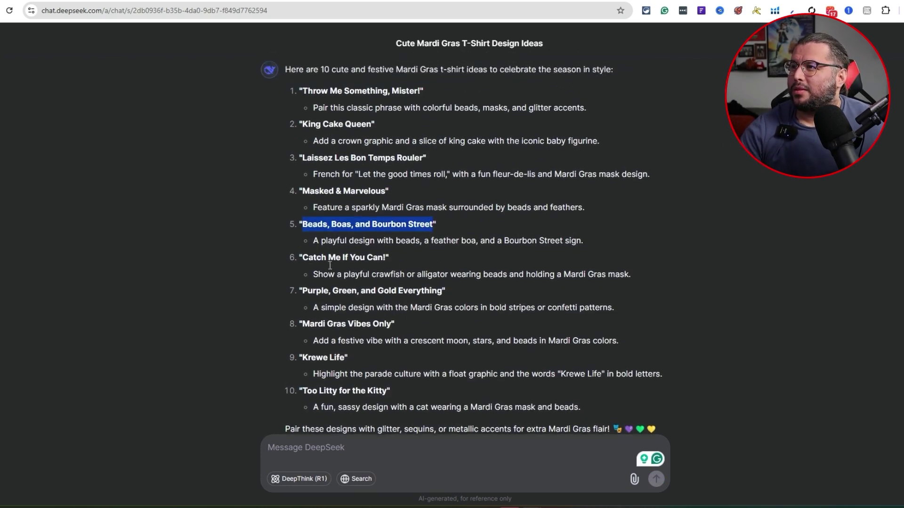
pyautogui.moveTo(302, 146); pyautogui.dragTo(421, 147)
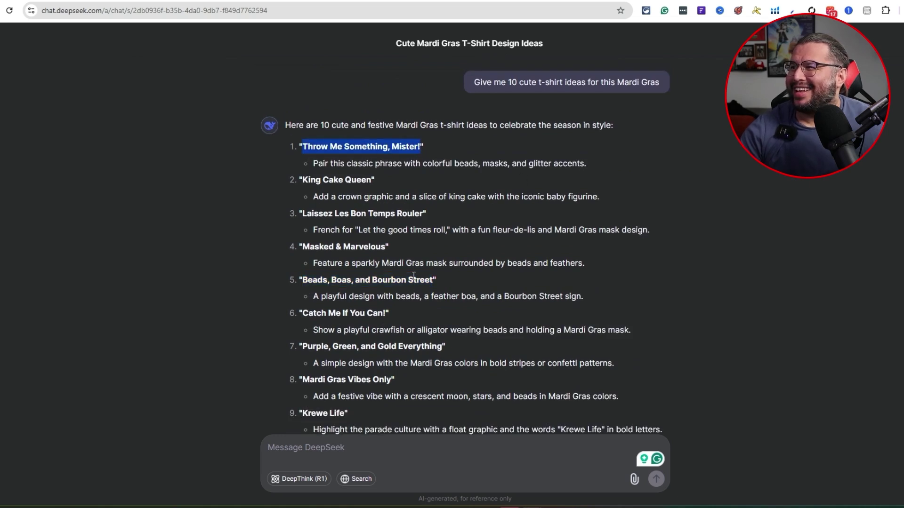
pyautogui.scroll(-3, 455, 176)
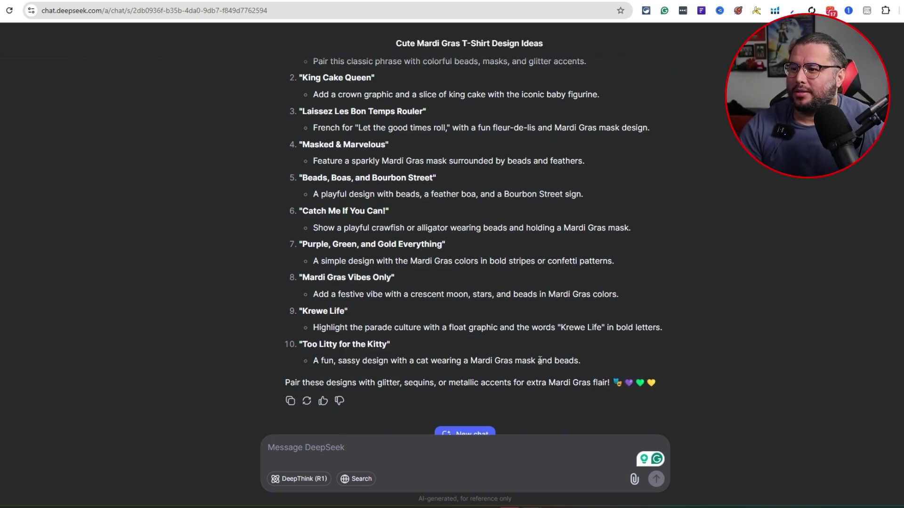
pyautogui.scroll(1, 566, 366)
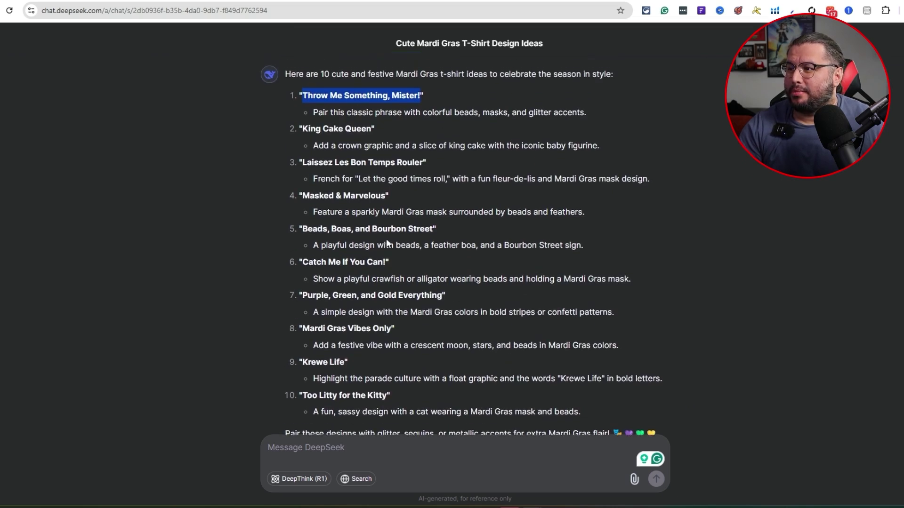
# Examine the slogans and design descriptions of the "Throw Me Something, Mister!" and "Mardi Gras Vibes Only" ideas
pyautogui.click(339, 113)
pyautogui.click(339, 113)
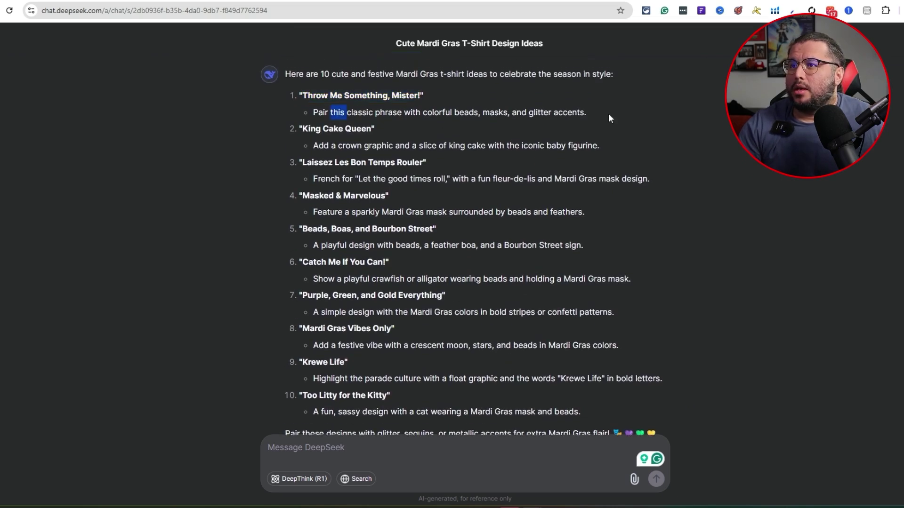
pyautogui.moveTo(339, 112); pyautogui.dragTo(284, 98)
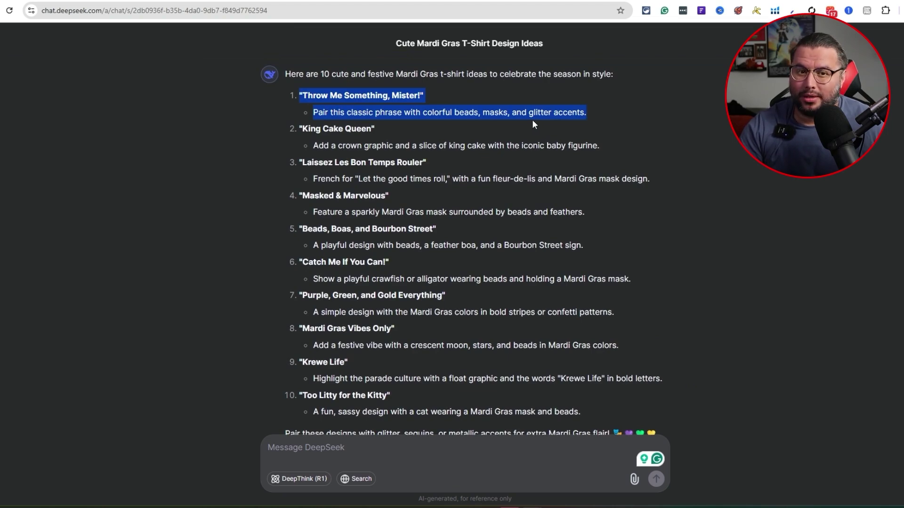
pyautogui.scroll(-2, 362, 295)
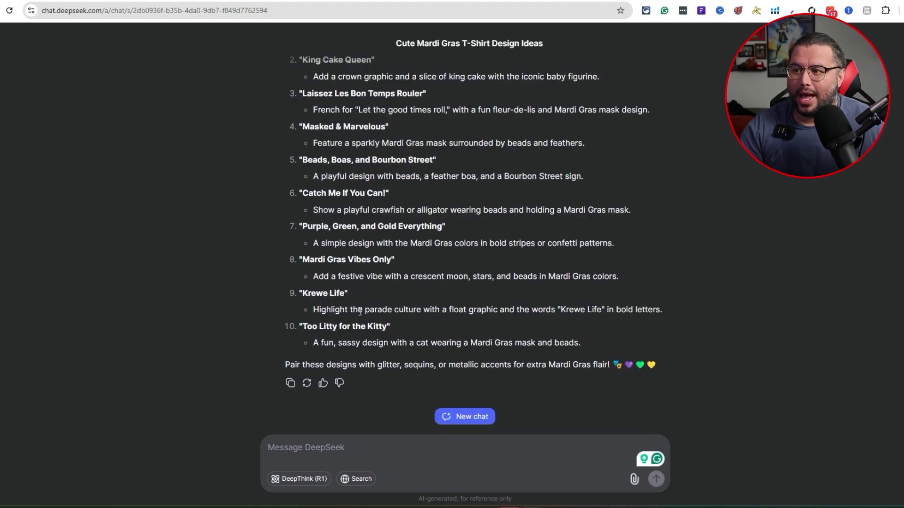
pyautogui.scroll(3, 408, 327)
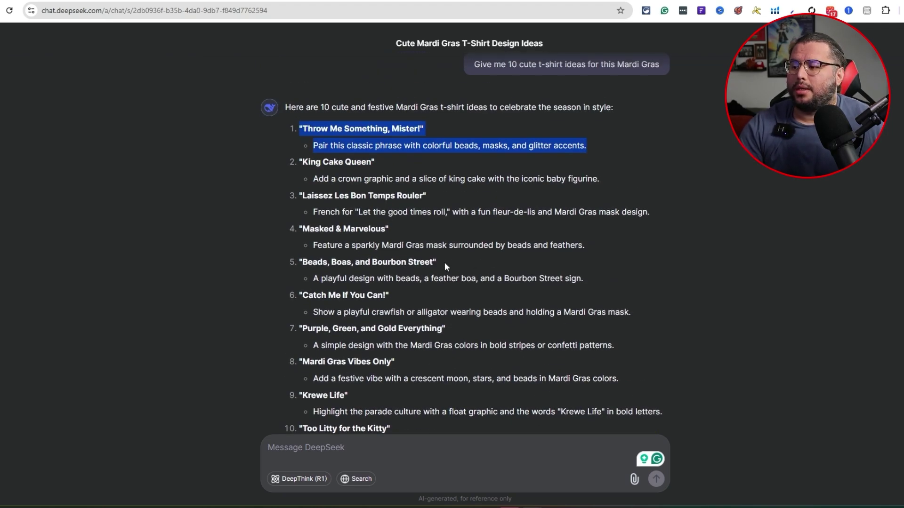
pyautogui.moveTo(619, 380); pyautogui.dragTo(300, 363)
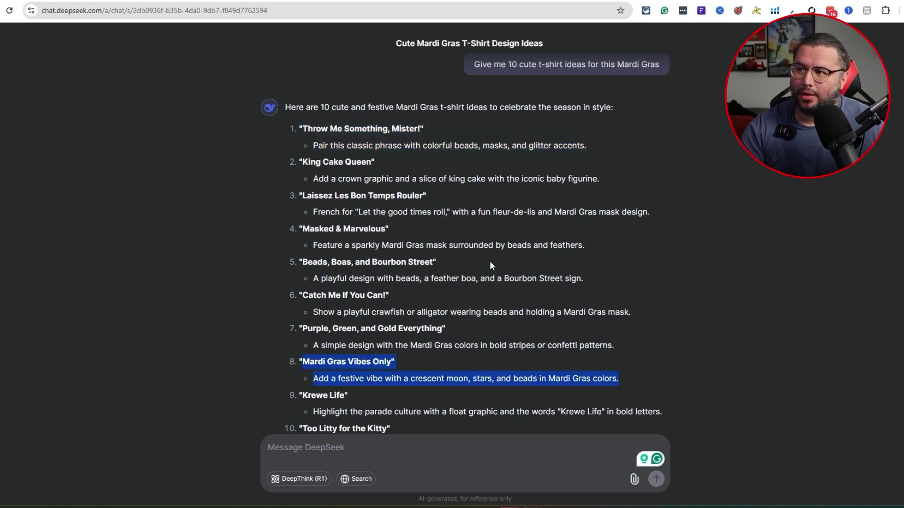
pyautogui.scroll(-2, 406, 266)
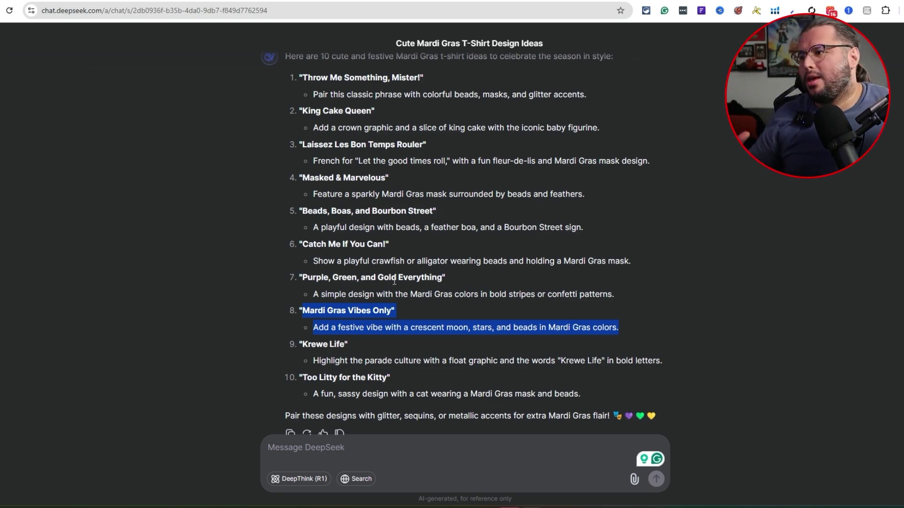
# Send the follow-up prompt "Give me a t-shirt idea for a unicorn design for Mardi Gras" in the same chat
pyautogui.click(364, 443)
pyautogui.write('Giv')
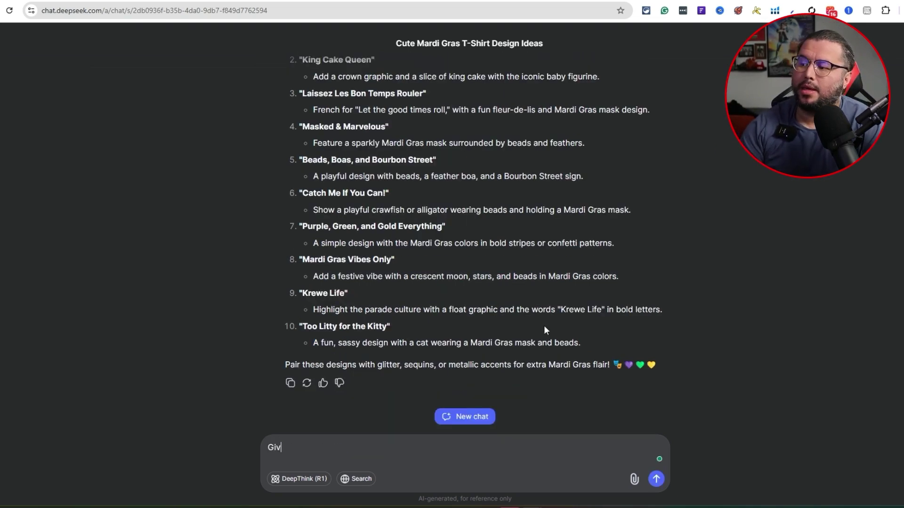
pyautogui.write('e me an idea for')
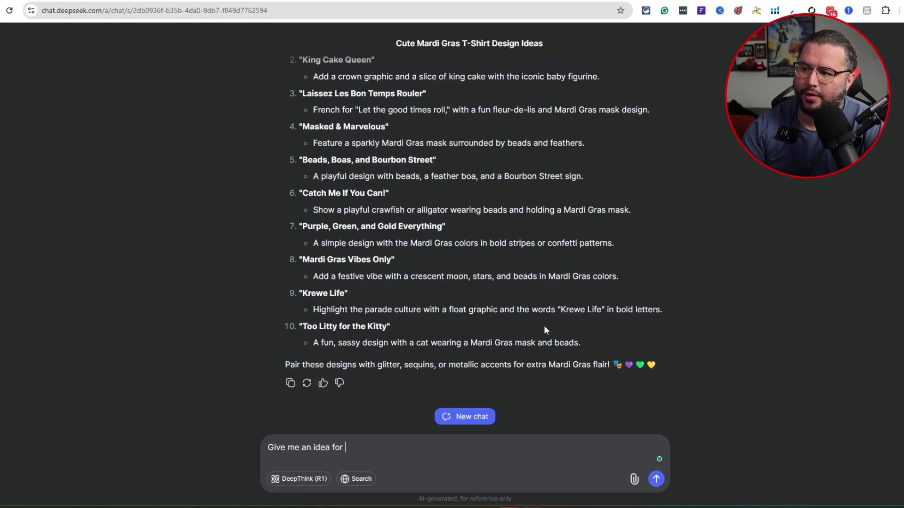
pyautogui.write(' a unicorn design for Mardi Gras')
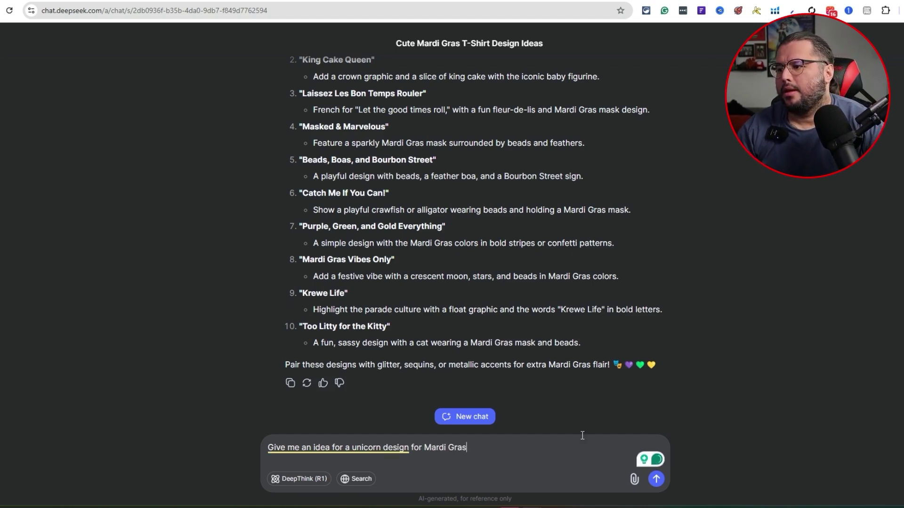
pyautogui.click(314, 447)
pyautogui.press('BackSpace')
pyautogui.press('BackSpace')
pyautogui.write('tshirt')
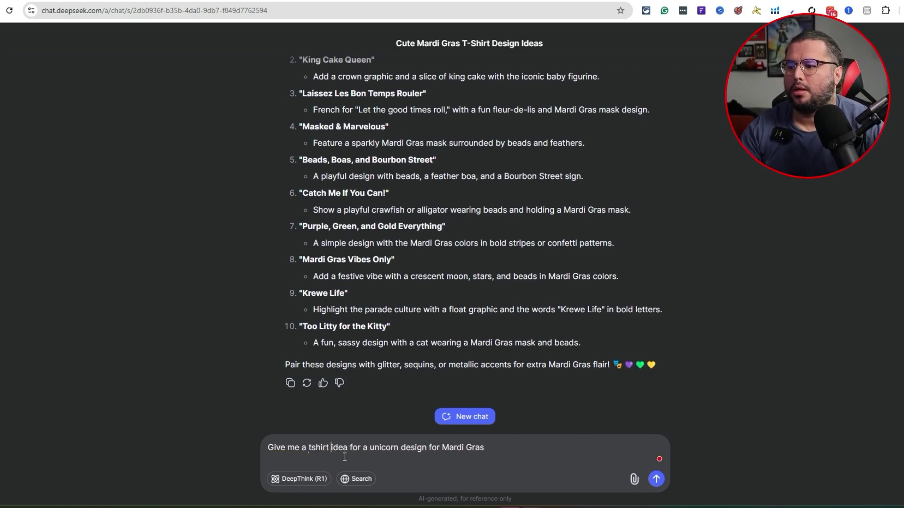
pyautogui.click(344, 378)
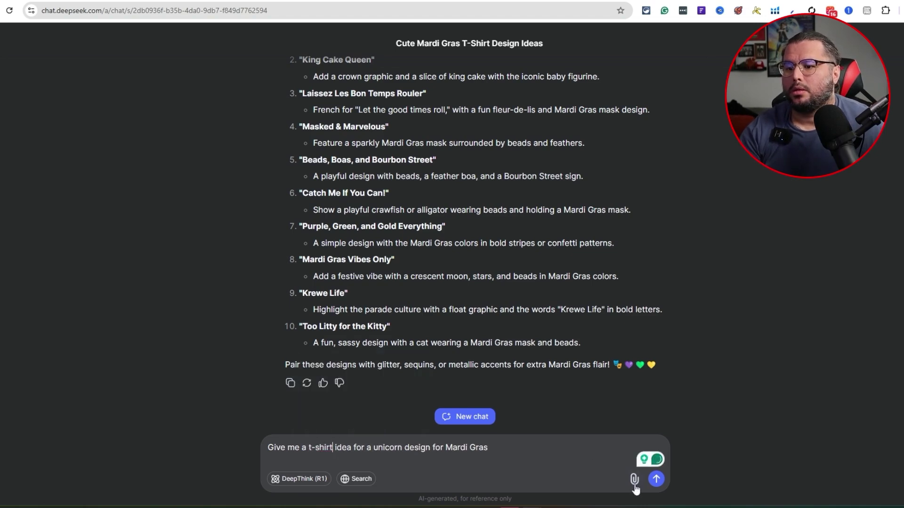
pyautogui.click(656, 479)
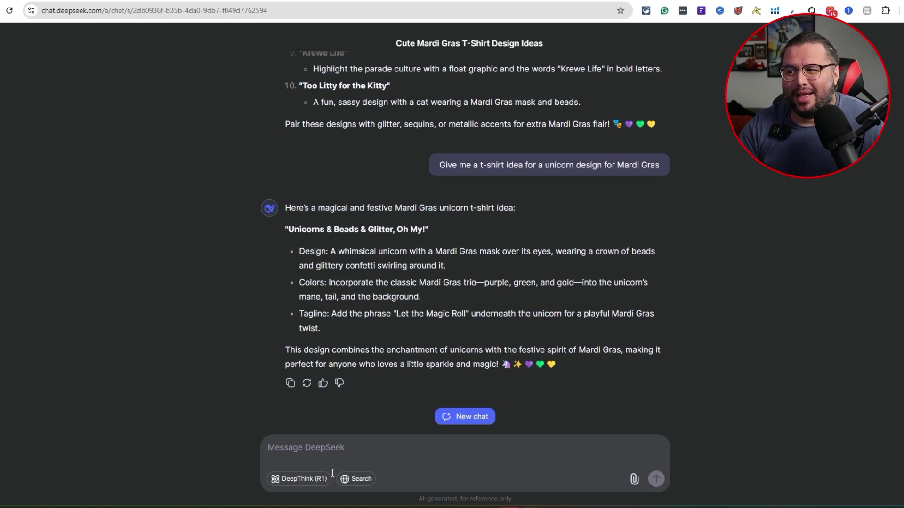
# Send the follow-up prompt "Give me another idea for unicorn Mardi Gras" in the same chat
pyautogui.write('Give m')
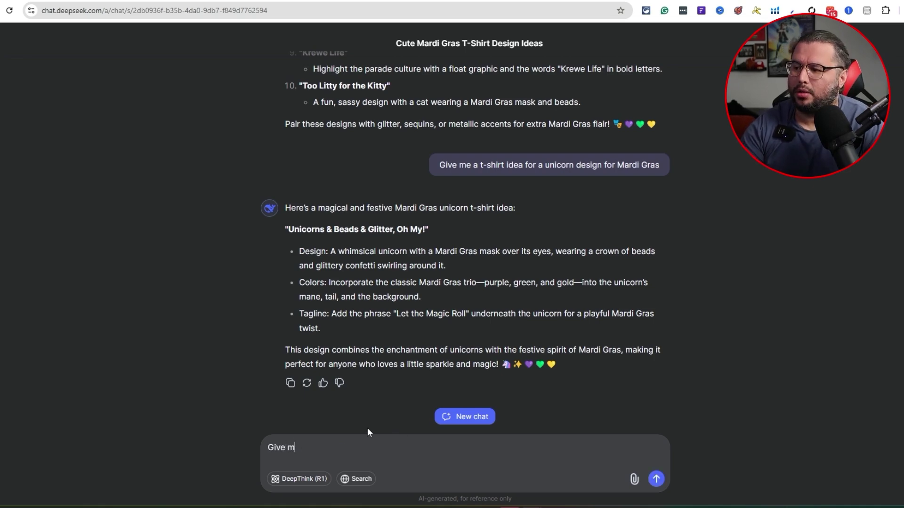
pyautogui.write('e another idea for un')
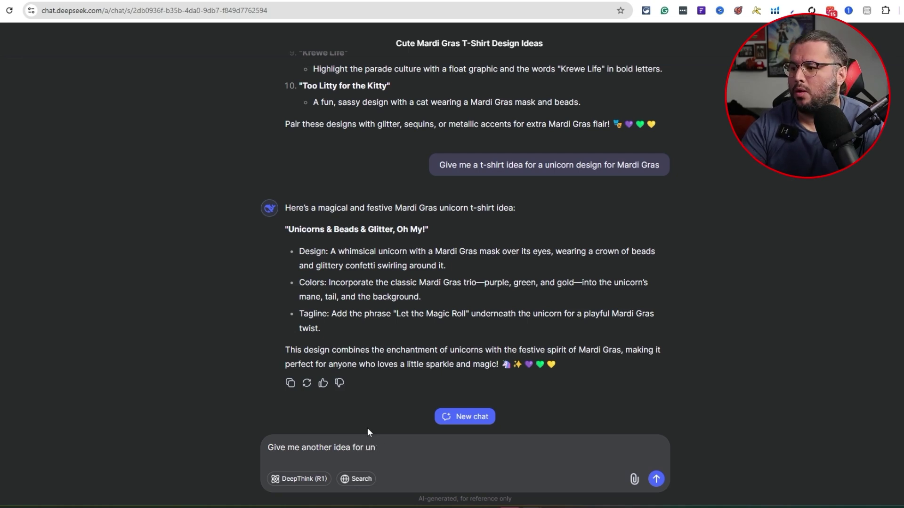
pyautogui.write('icorn Mardi Gras')
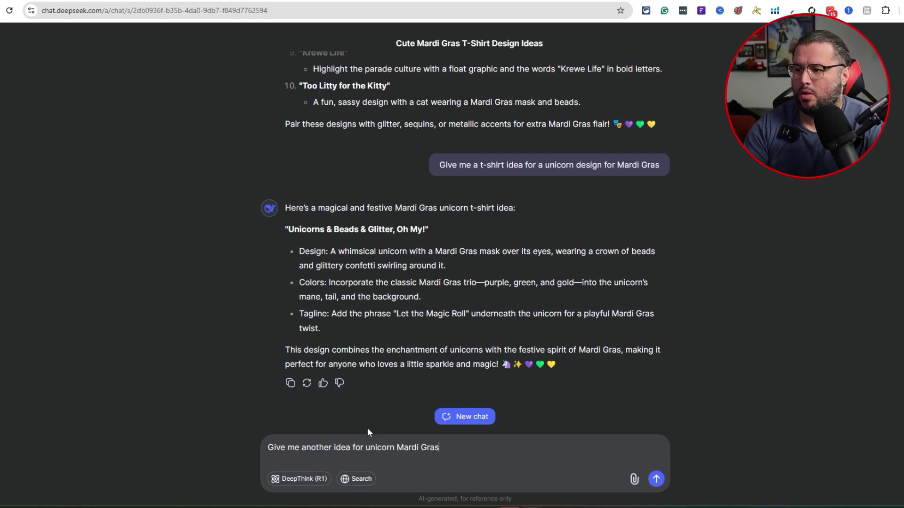
pyautogui.press('Return')
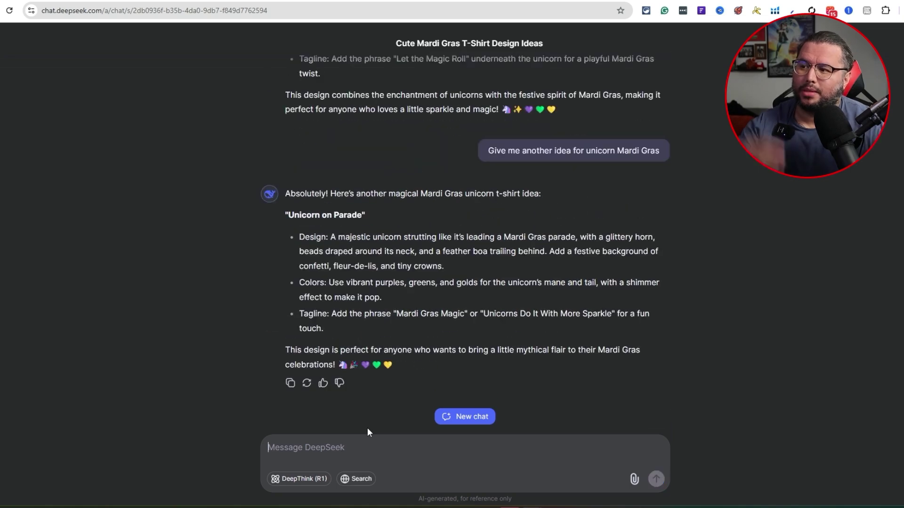
# Copy the full text of the "Unicorns & Beads & Glitter, Oh My!" idea and clear the selection
pyautogui.scroll(5, 444, 352)
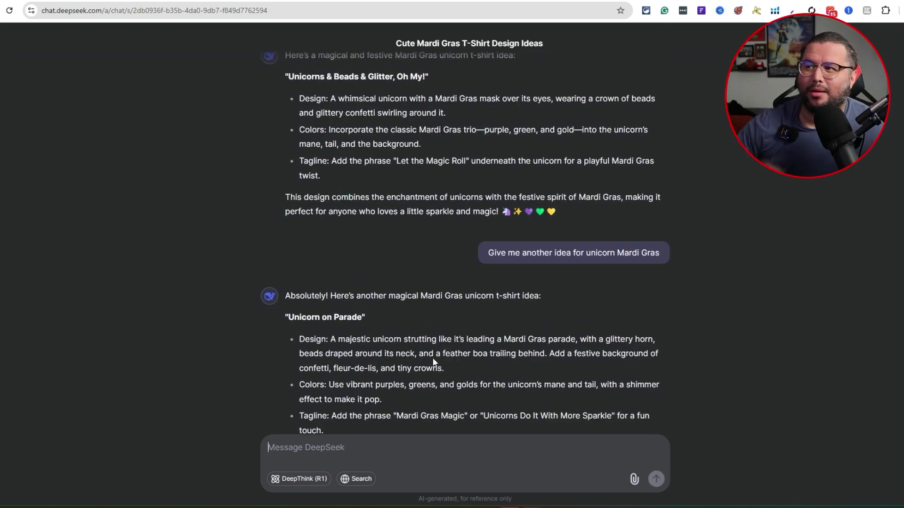
pyautogui.moveTo(557, 315); pyautogui.dragTo(285, 179)
pyautogui.rightClick(418, 205)
pyautogui.click(435, 212)
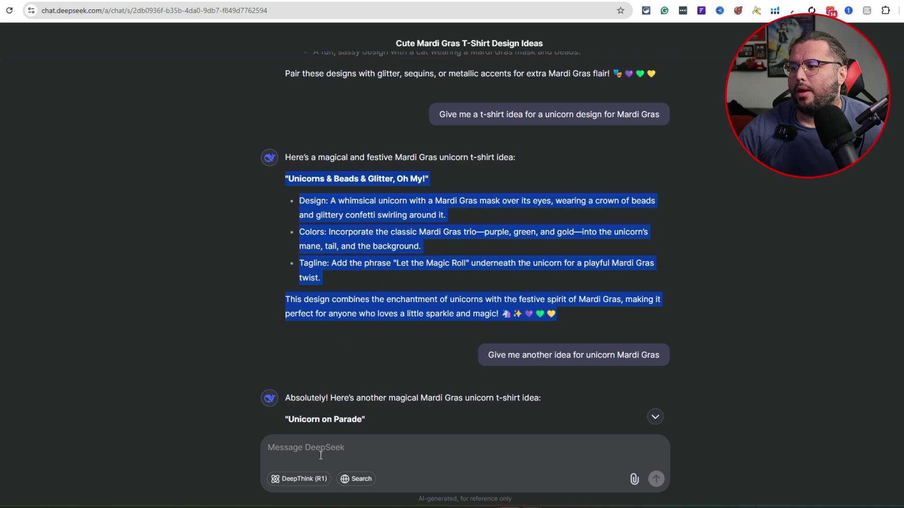
pyautogui.rightClick(392, 212)
pyautogui.click(530, 218)
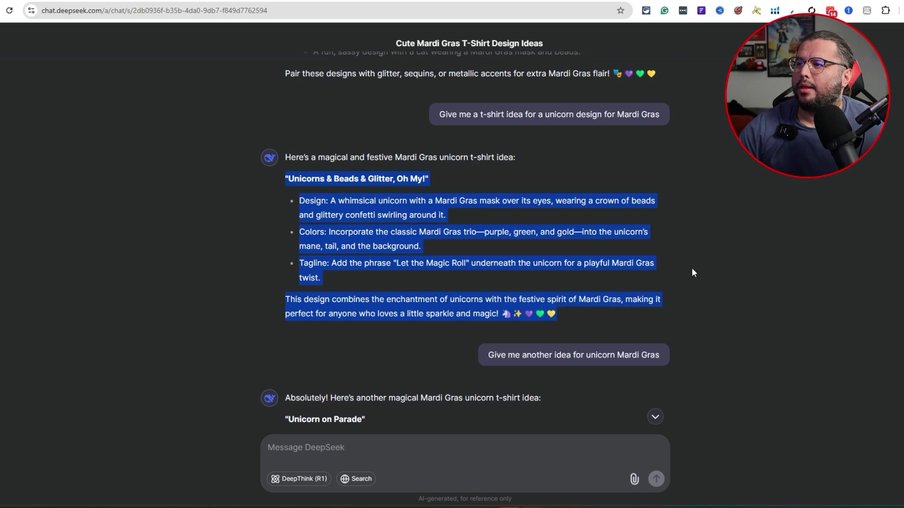
pyautogui.click(663, 278)
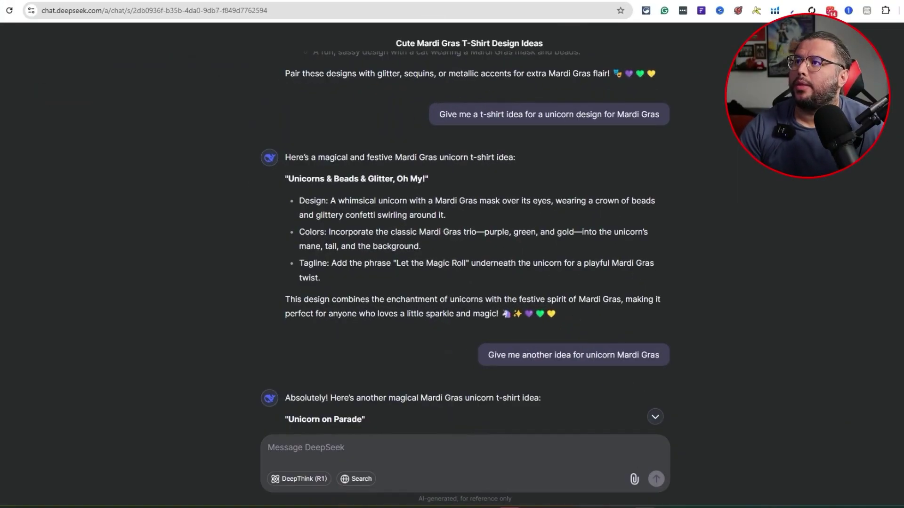
# Switch to the Amazon Mardi Gras Princess listing, capture a screenshot of the shirt's unicorn artwork, and check the capture in Snipping Tool
pyautogui.click(372, 1)
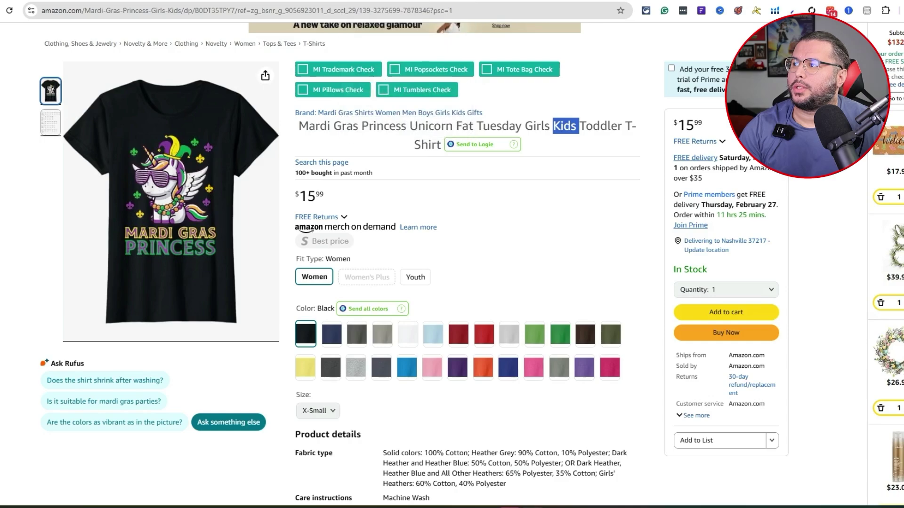
pyautogui.scroll(-1, 520, 249)
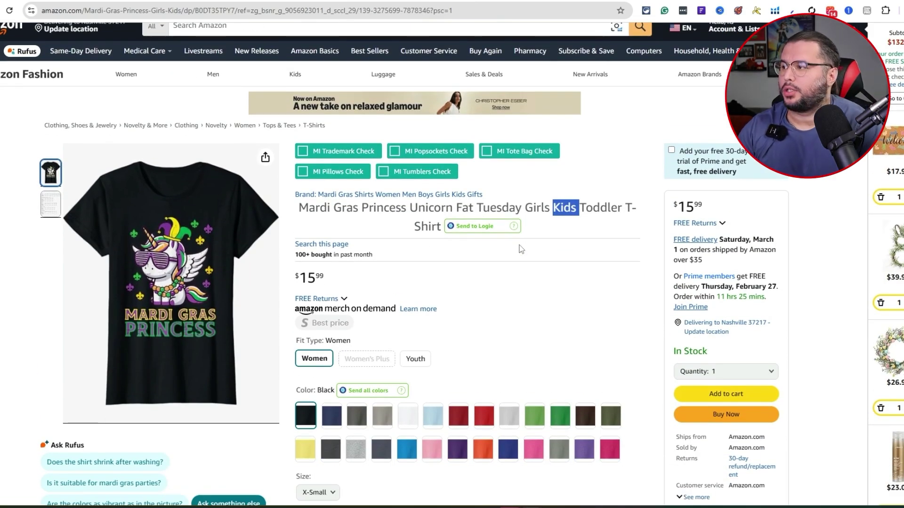
pyautogui.press('super+shift+s')
pyautogui.moveTo(116, 197); pyautogui.dragTo(225, 357)
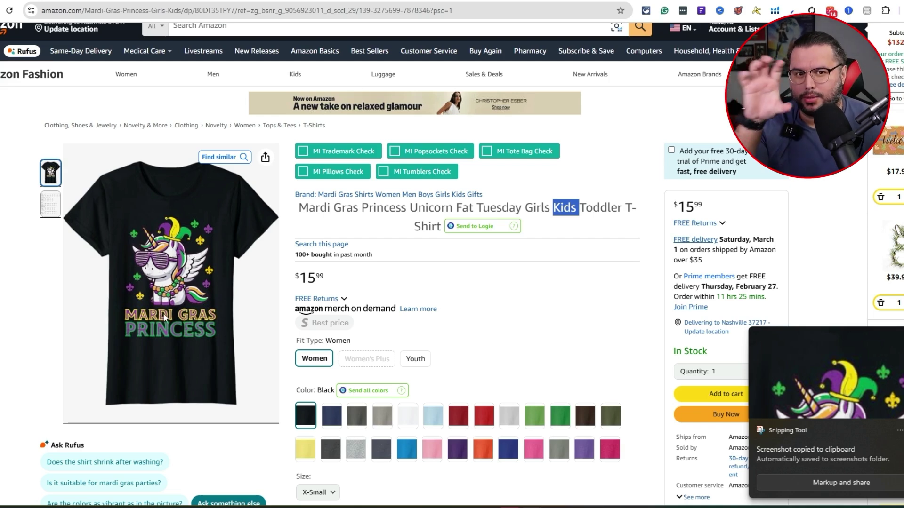
pyautogui.click(808, 406)
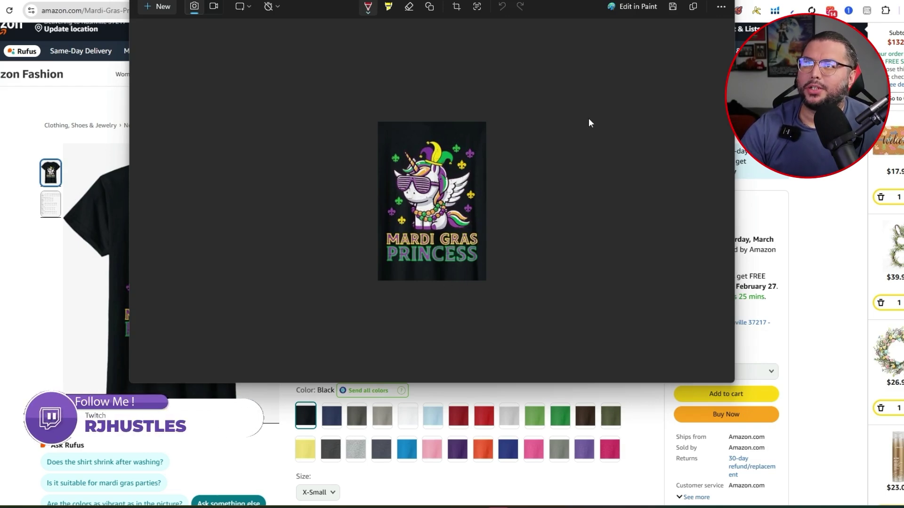
pyautogui.hotkey('alt', 'F4')
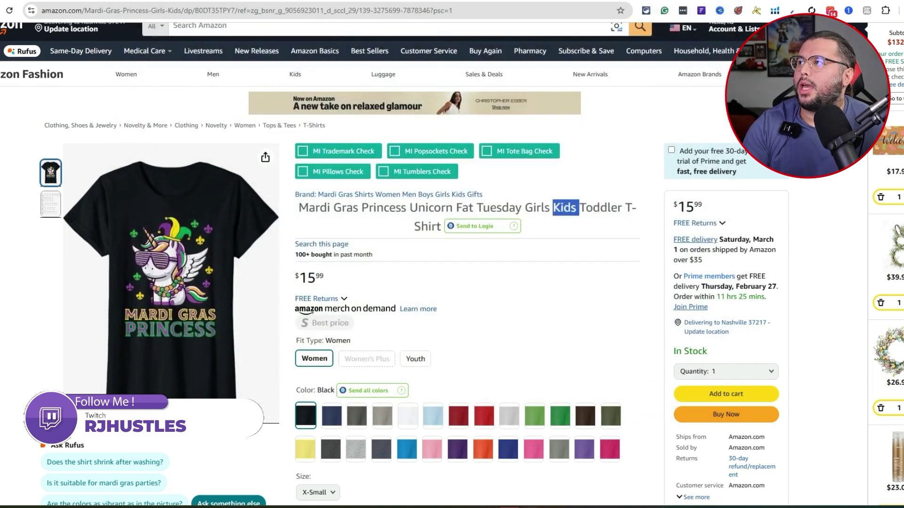
# Return to DeepSeek, attach the captured artwork, and send the prompt "Give me 5 ideas similar to this unicorn Mardi Gras design"
pyautogui.hotkey('ctrl', 'Tab')
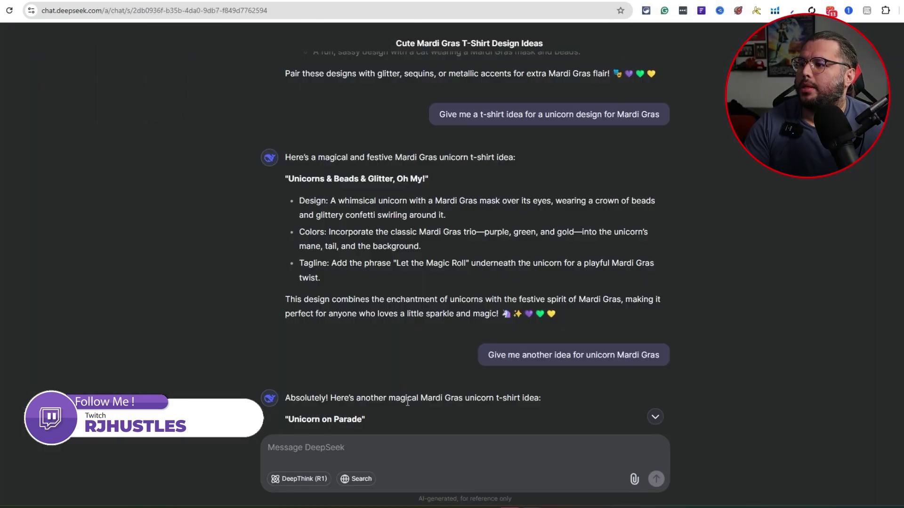
pyautogui.click(351, 446)
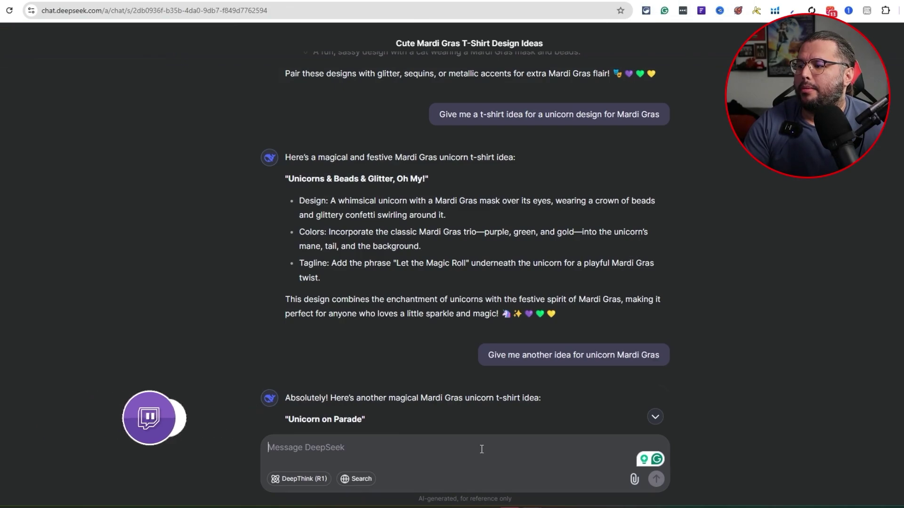
pyautogui.hotkey('ctrl', 'v')
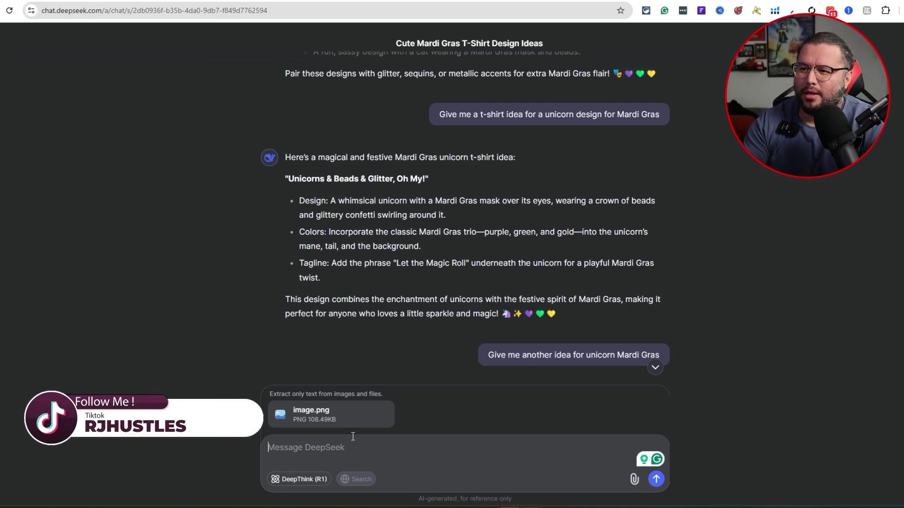
pyautogui.write('Give me 5')
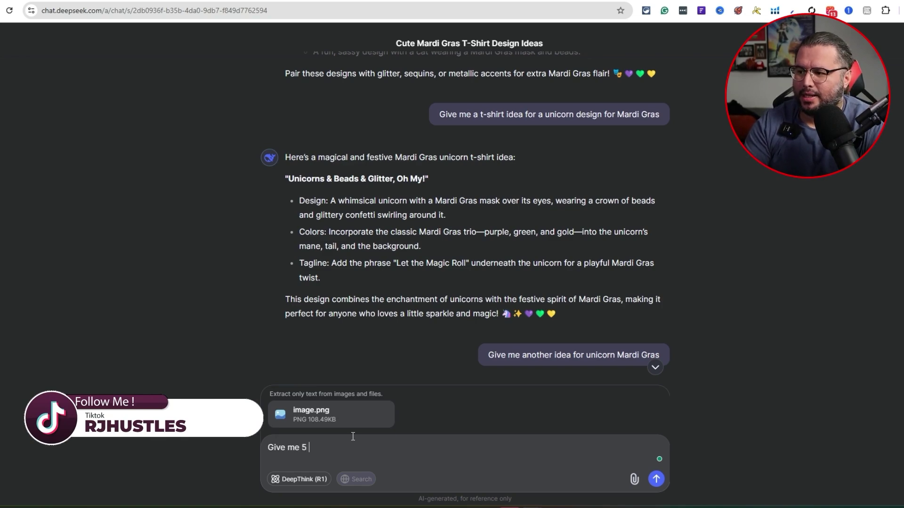
pyautogui.write(' ideas simi')
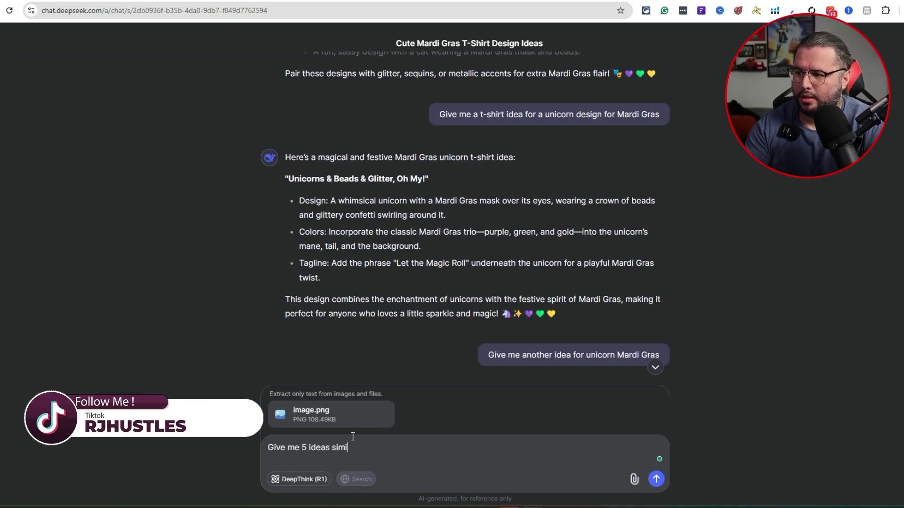
pyautogui.write('lar to t')
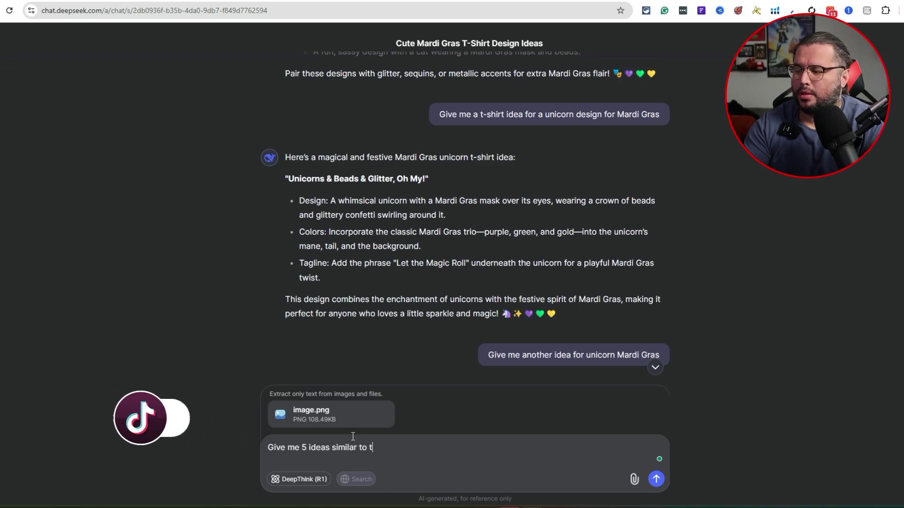
pyautogui.write('his unicorn M')
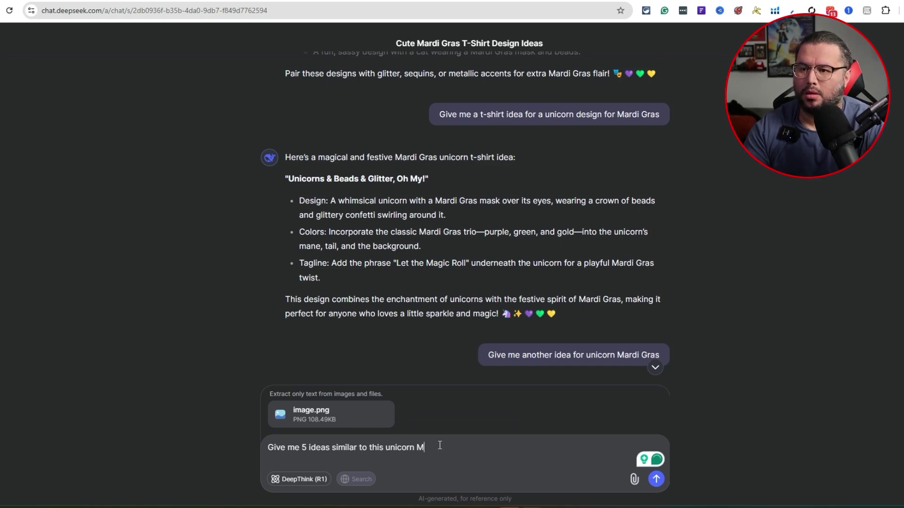
pyautogui.write('ardi Gras design')
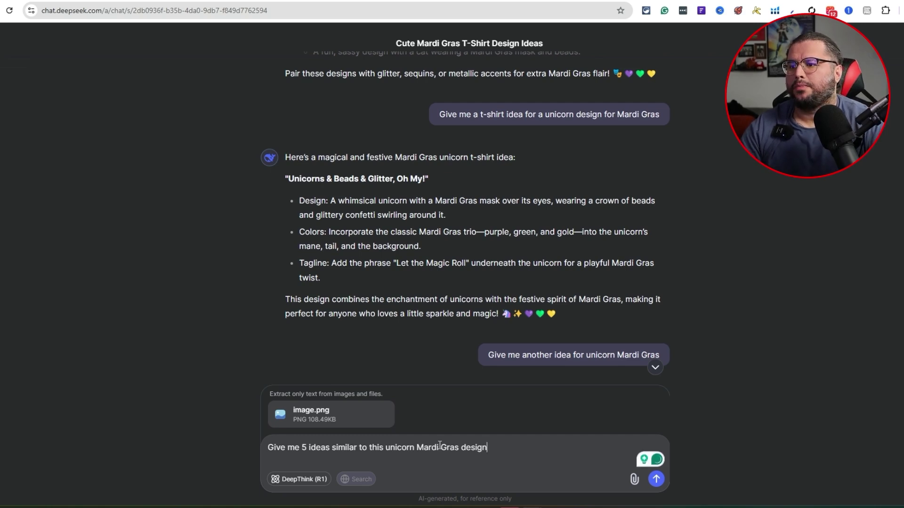
pyautogui.press('Return')
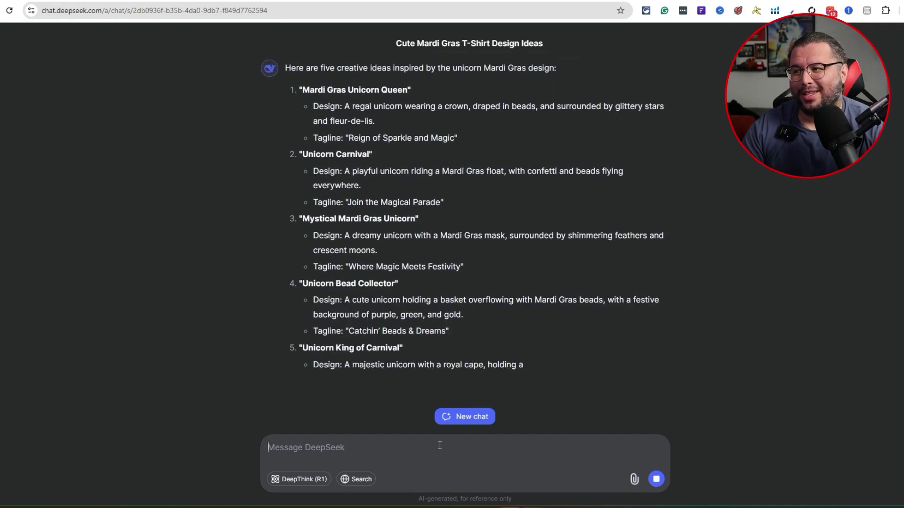
# Review the five generated unicorn ideas and compare them with the Mardi Gras Princess shirt on Amazon
pyautogui.scroll(2, 403, 81)
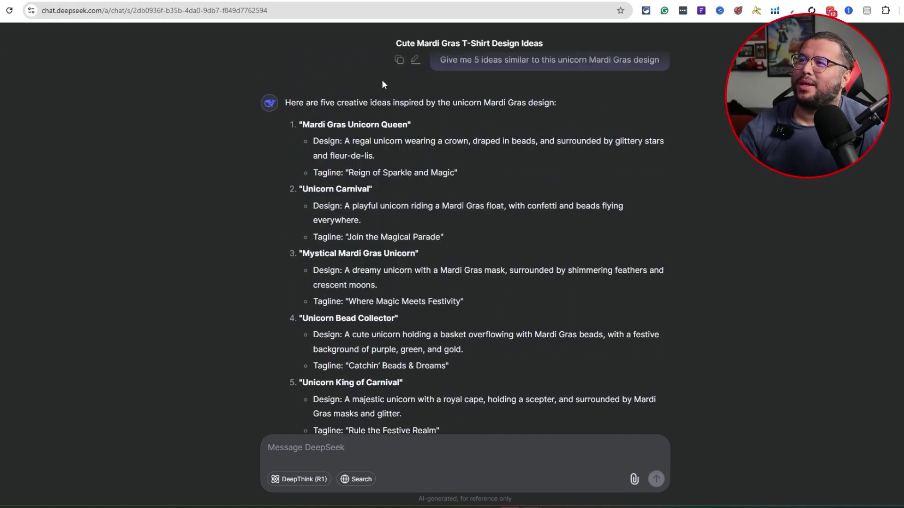
pyautogui.hotkey('ctrl', 'Tab')
pyautogui.hotkey('ctrl', 'shift', 'Tab')
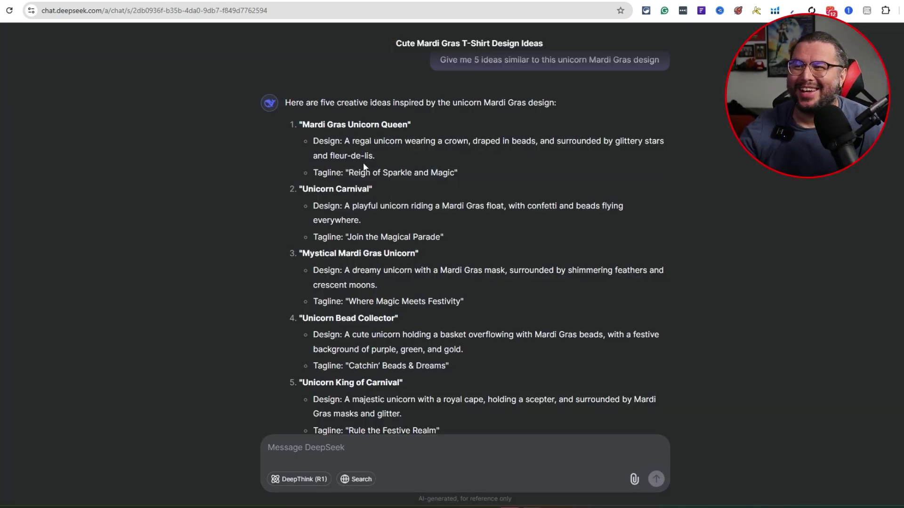
pyautogui.hotkey('ctrl', 'Tab')
pyautogui.hotkey('ctrl', 'Tab')
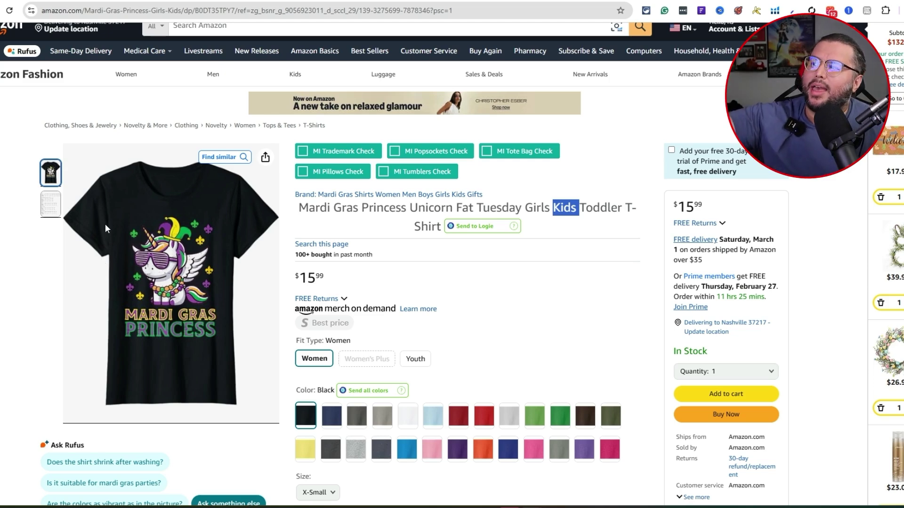
# Examine the Mardi Gras Princess listing's sales rank and price history in the Helium 10 chart, along with its product details
pyautogui.scroll(-3, 232, 348)
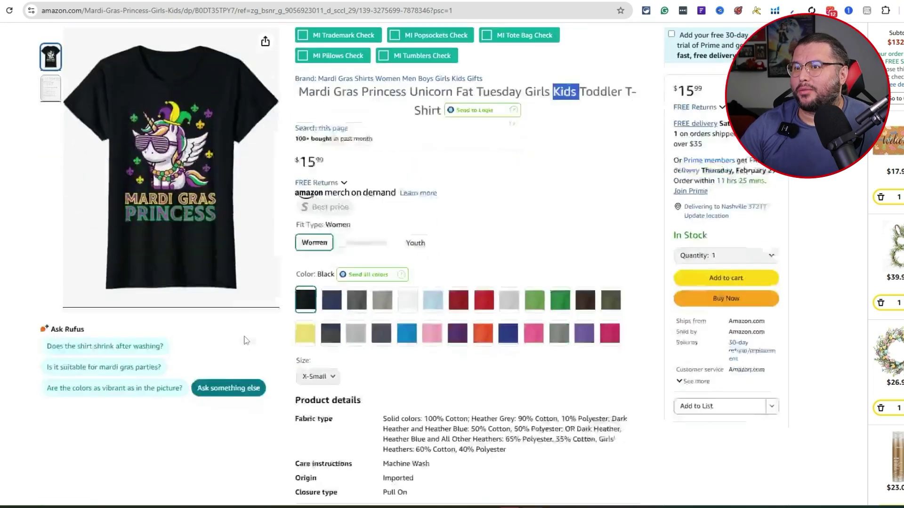
pyautogui.click(774, 11)
pyautogui.click(790, 324)
pyautogui.scroll(-2, 790, 323)
pyautogui.scroll(-8, 789, 323)
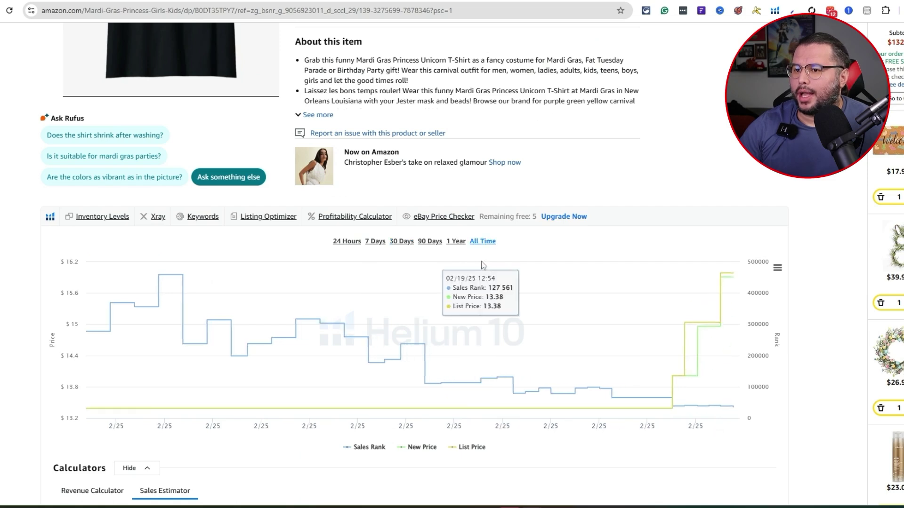
pyautogui.scroll(-1, 94, 330)
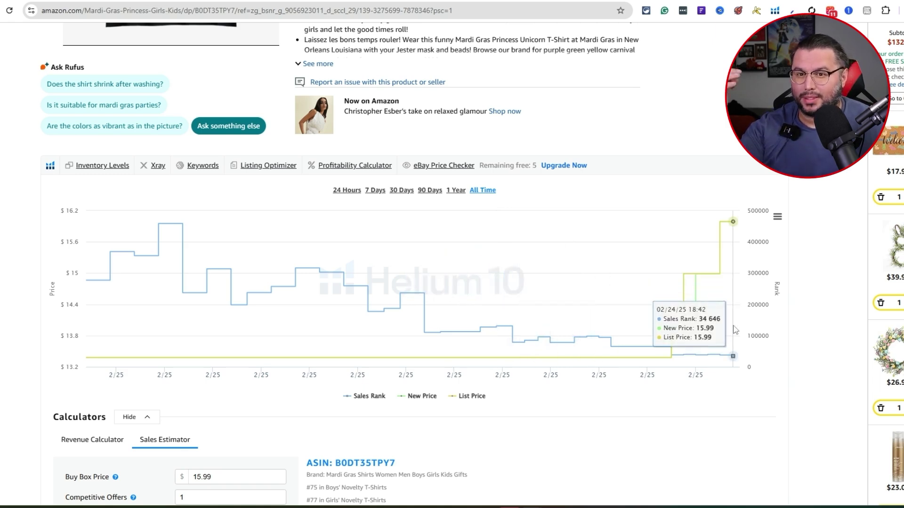
pyautogui.scroll(3, 622, 384)
pyautogui.scroll(6, 622, 384)
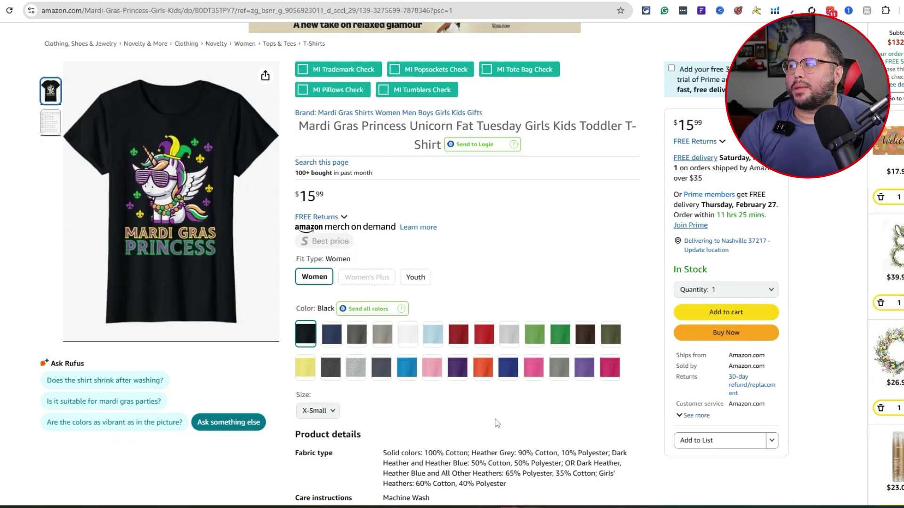
pyautogui.scroll(-2, 411, 428)
pyautogui.scroll(-7, 411, 428)
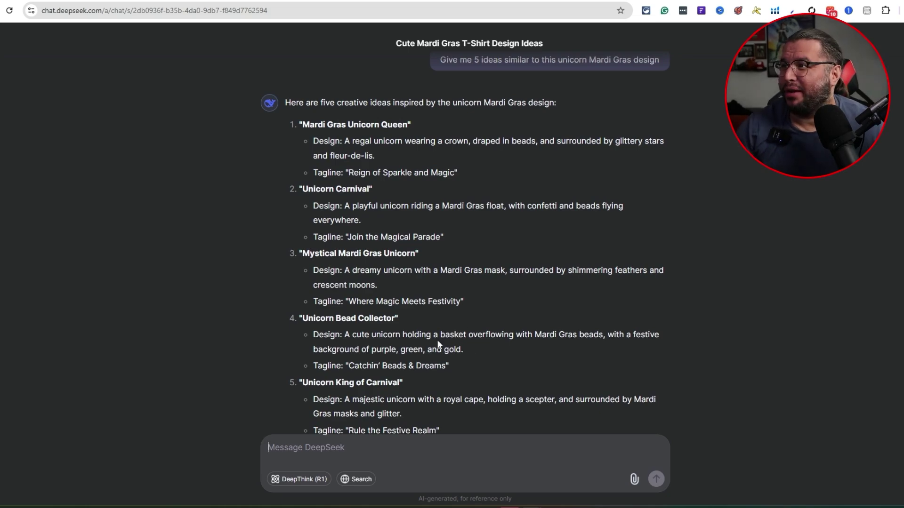
# Back in the DeepSeek chat, copy the full "Unicorns & Beads & Glitter, Oh My!" idea and paste it into the message box
pyautogui.scroll(15, 438, 344)
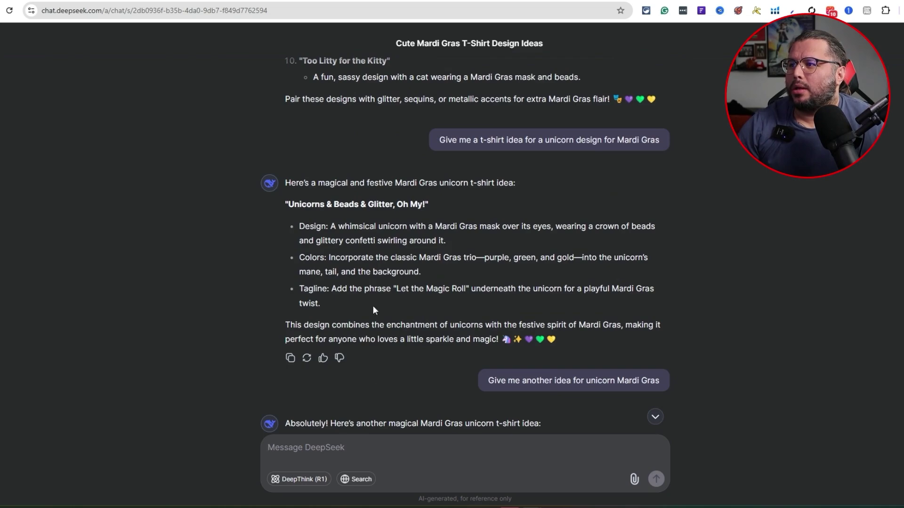
pyautogui.moveTo(408, 306); pyautogui.dragTo(287, 206)
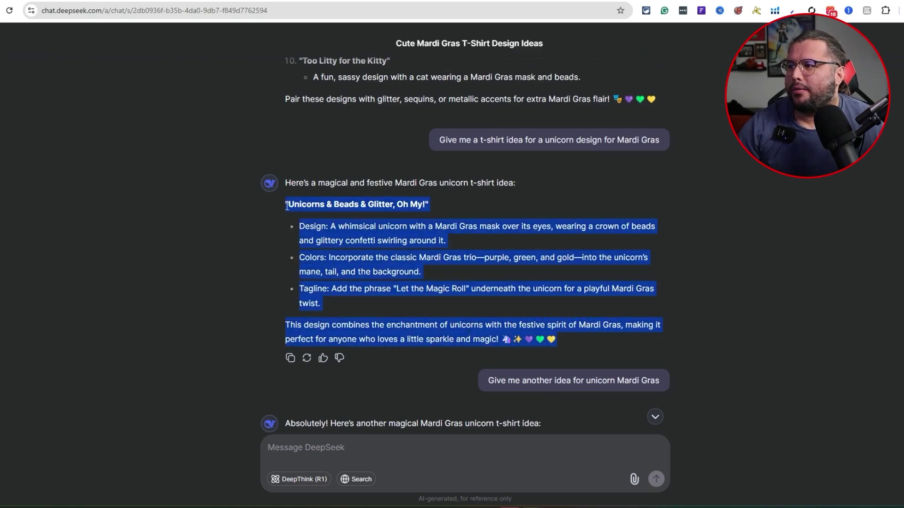
pyautogui.rightClick(417, 230)
pyautogui.click(422, 233)
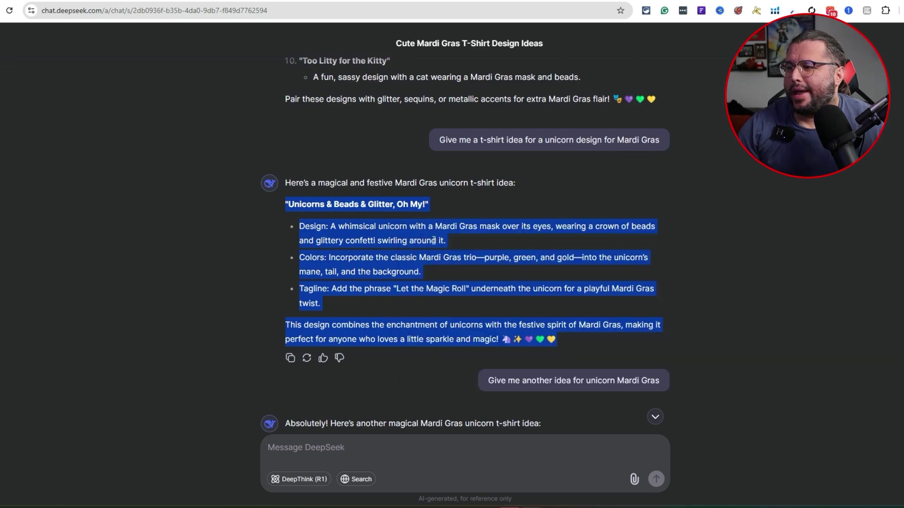
pyautogui.scroll(-10, 362, 270)
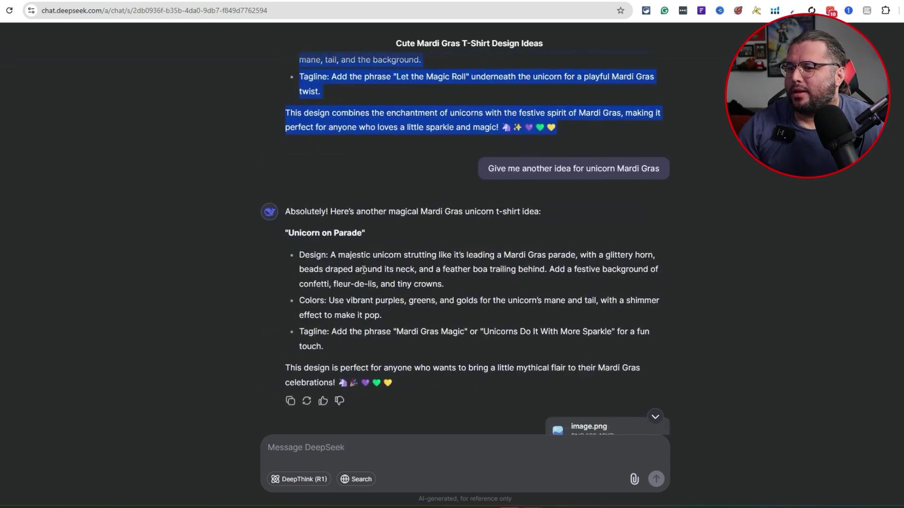
pyautogui.click(554, 452)
pyautogui.hotkey('ctrl', 'v')
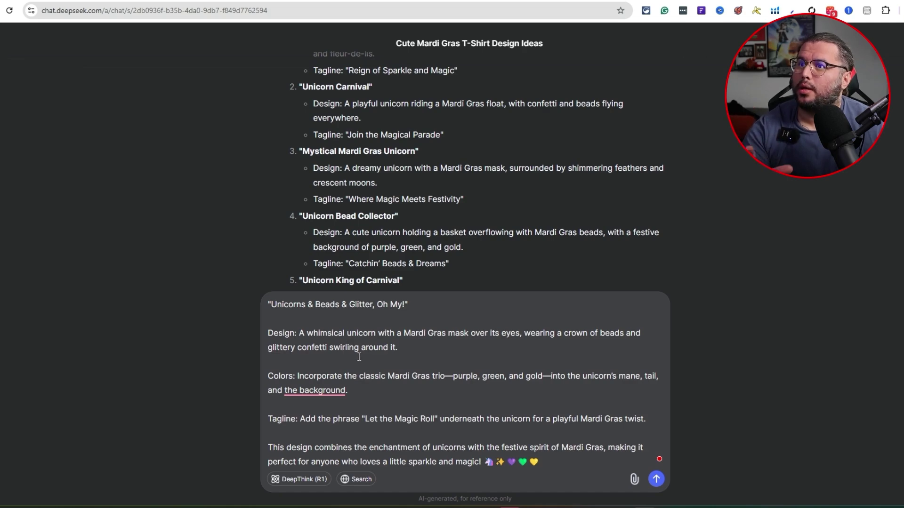
# Clear the unsent message and select the full "Unicorns & Beads & Glitter, Oh My!" idea in the chat for copying
pyautogui.scroll(5, 460, 226)
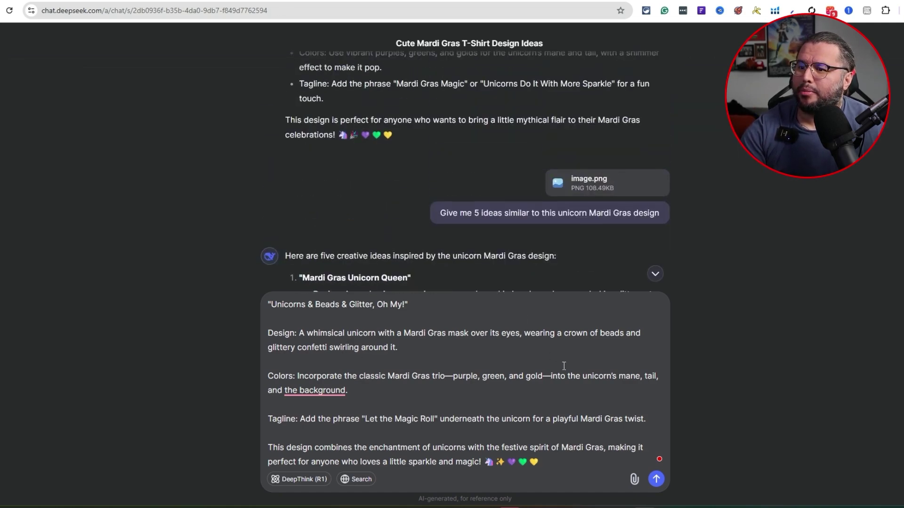
pyautogui.hotkey('ctrl', 'a')
pyautogui.press('BackSpace')
pyautogui.scroll(5, 414, 379)
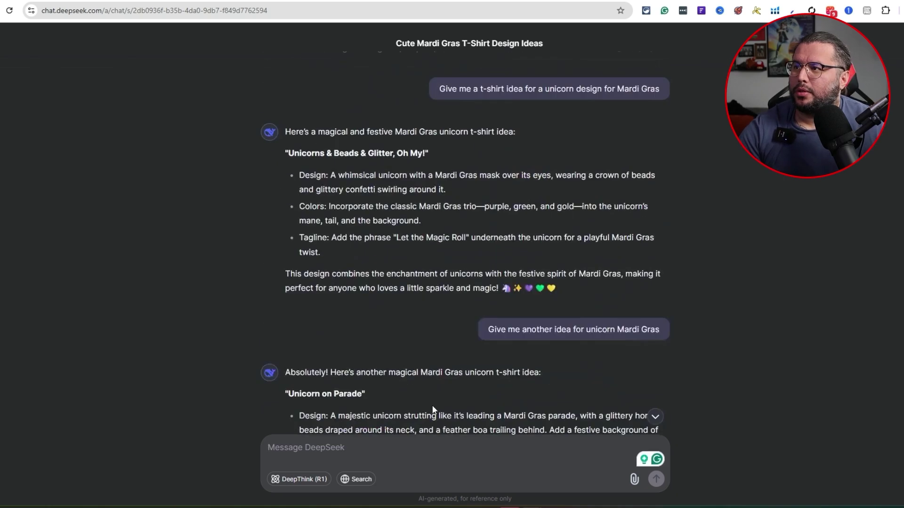
pyautogui.moveTo(578, 292); pyautogui.dragTo(279, 154)
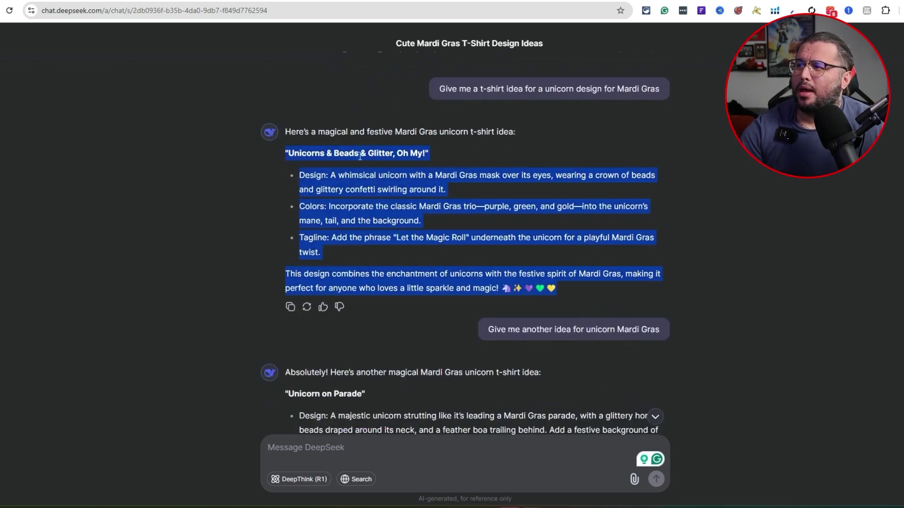
pyautogui.click(380, 182)
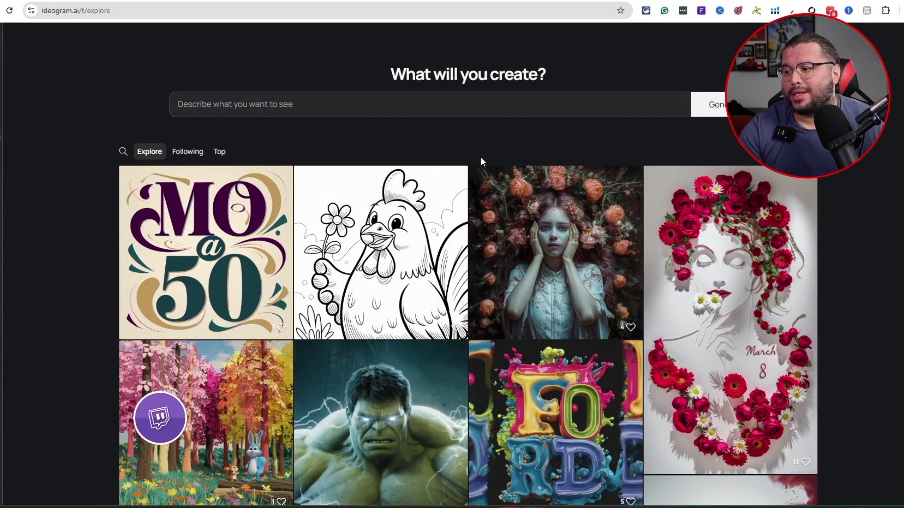
# In Ideogram, paste the copied unicorn idea as the image prompt and prefix its title line with "Text -"
pyautogui.scroll(-2, 471, 155)
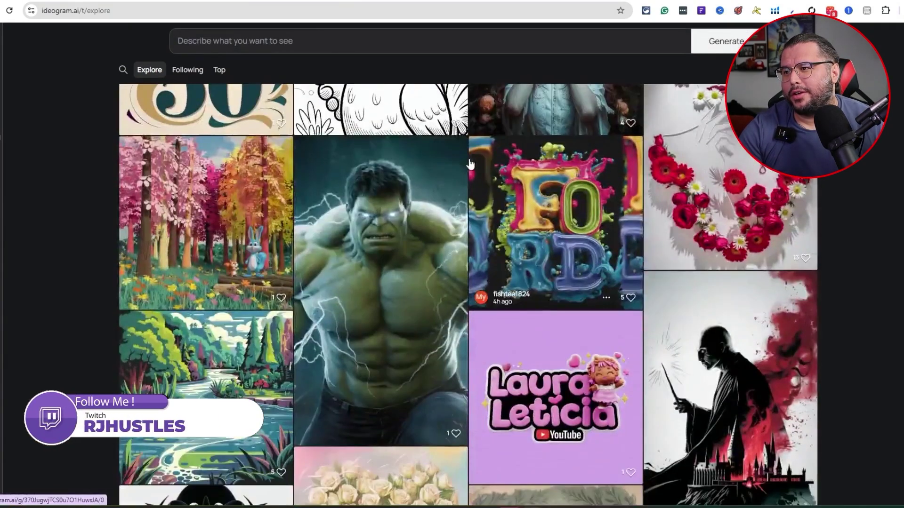
pyautogui.scroll(-4, 466, 165)
pyautogui.scroll(-5, 453, 188)
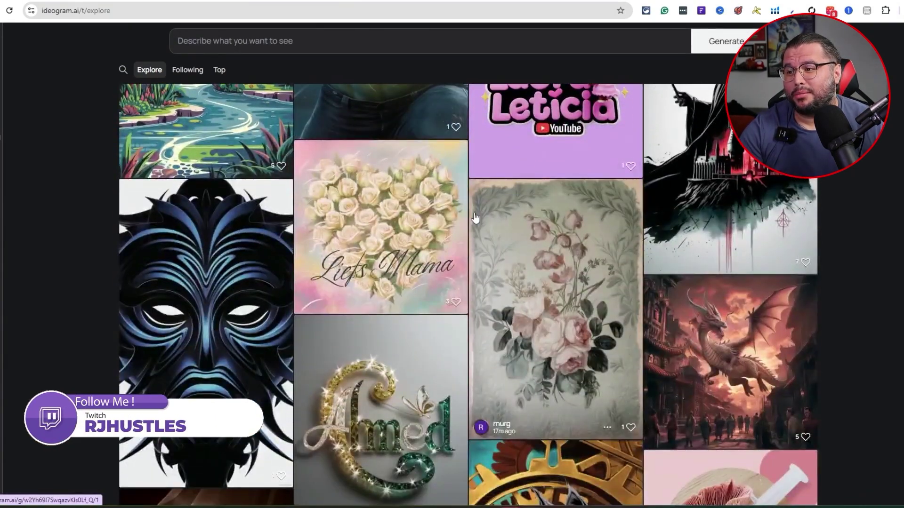
pyautogui.scroll(15, 377, 226)
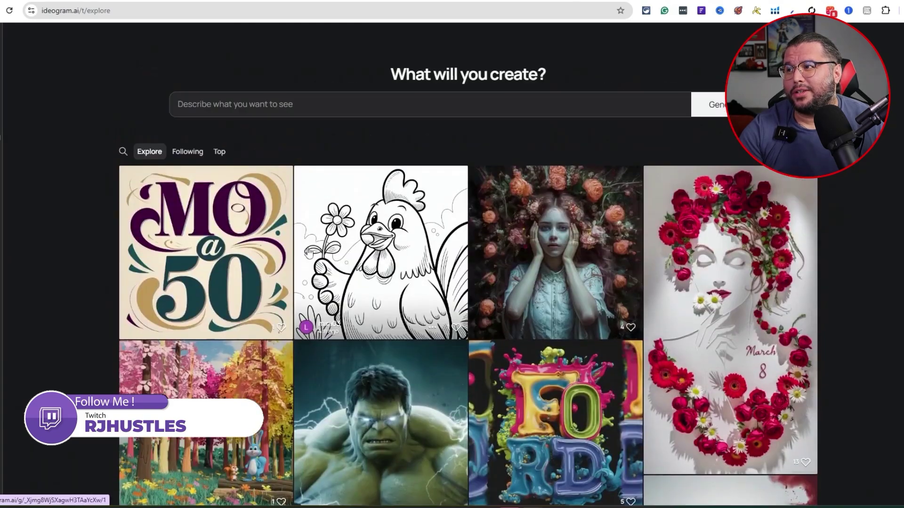
pyautogui.click(271, 105)
pyautogui.hotkey('ctrl', 'v')
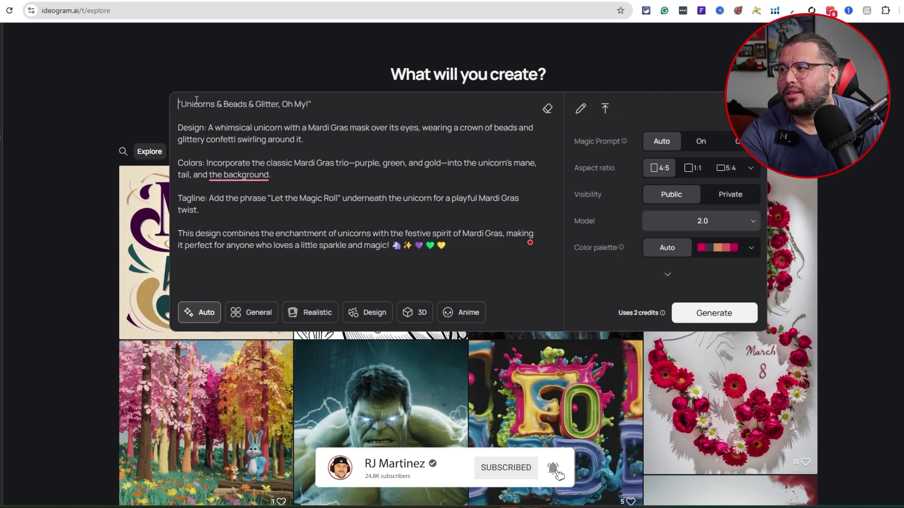
pyautogui.write('Text -')
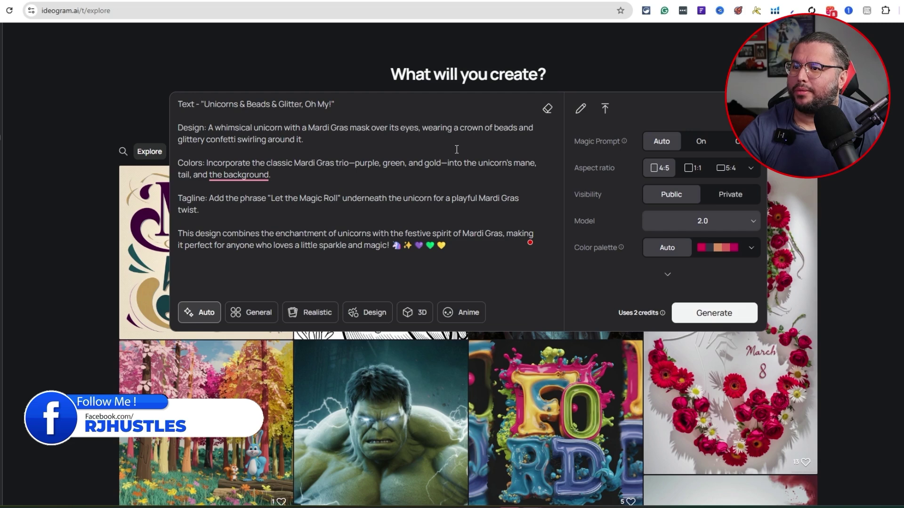
# Set the visibility to Private and generate two batches of images from the unicorn prompt
pyautogui.click(734, 197)
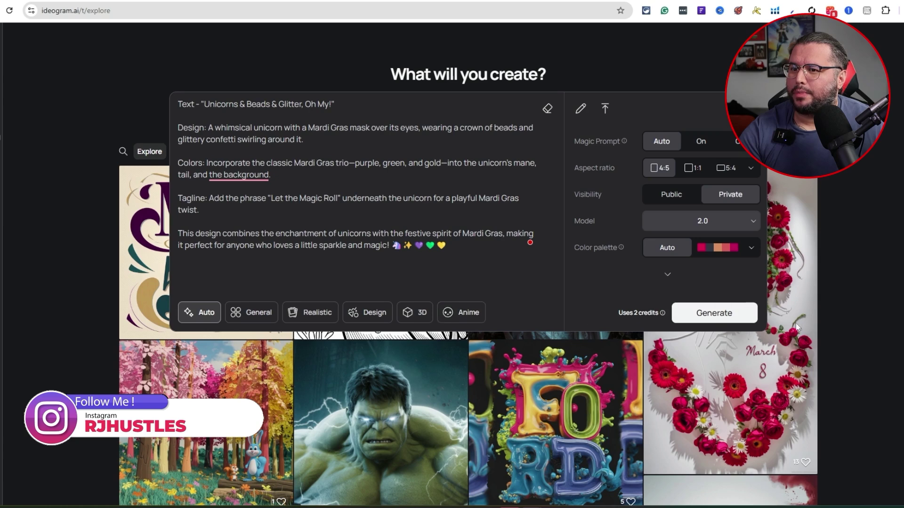
pyautogui.click(714, 314)
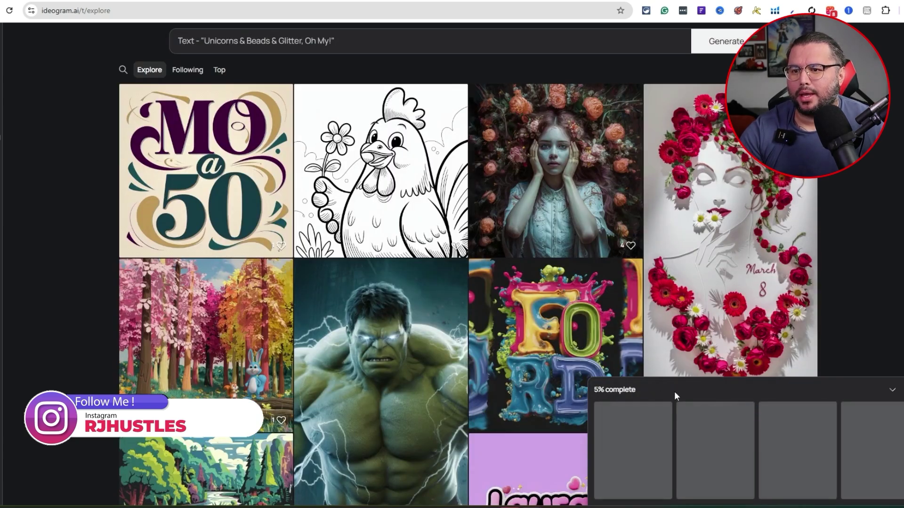
pyautogui.click(675, 395)
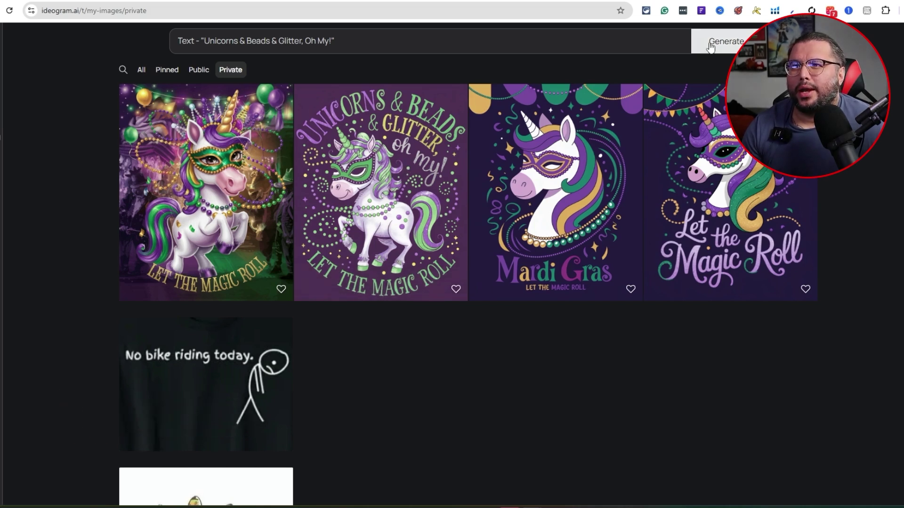
pyautogui.click(715, 47)
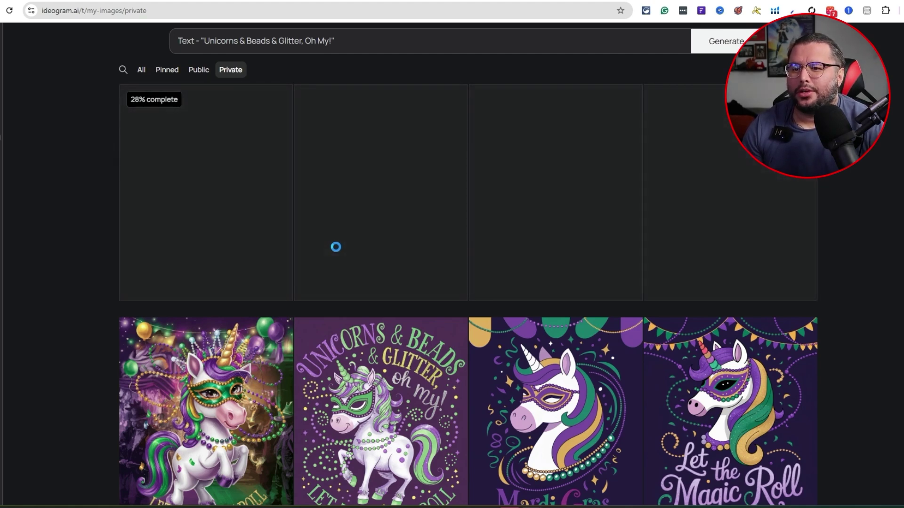
pyautogui.scroll(-2, 725, 281)
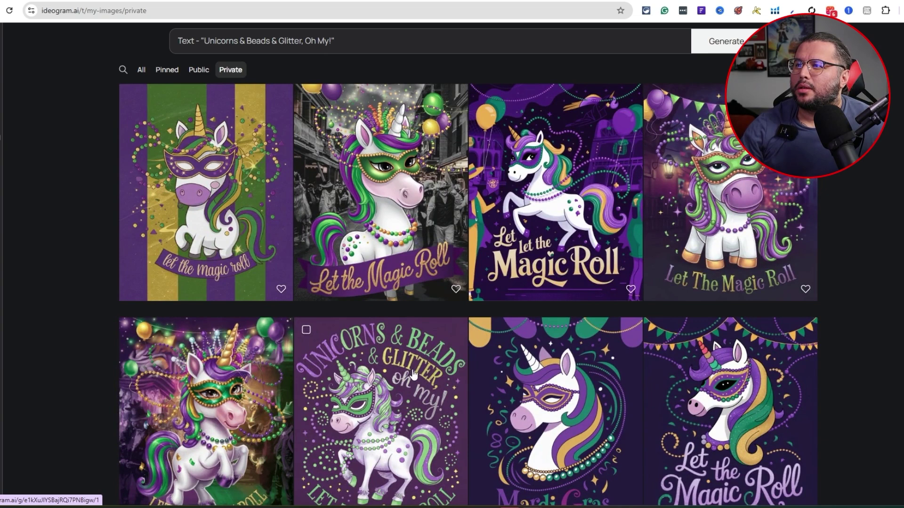
# Open the generated design with the full "Unicorns & Beads & Glitter, Oh My!" lettering and read its complete prompt and magic prompt
pyautogui.click(408, 389)
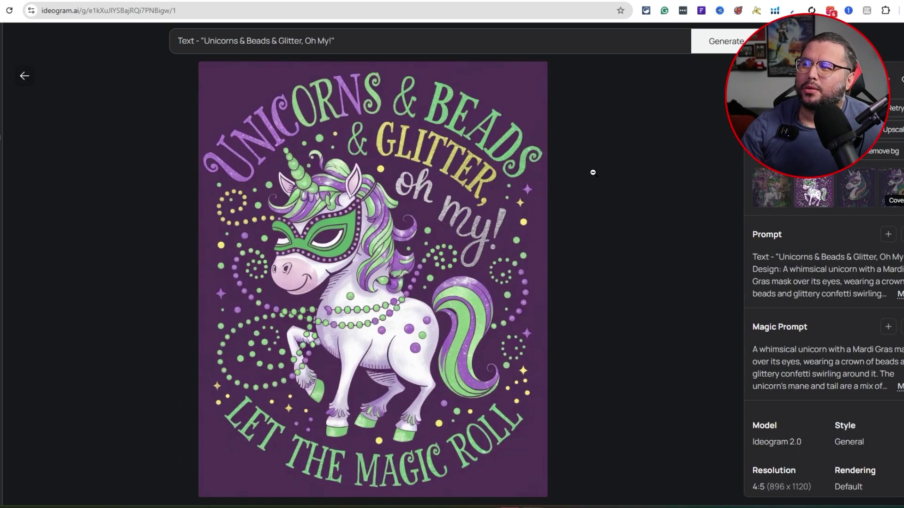
pyautogui.click(899, 295)
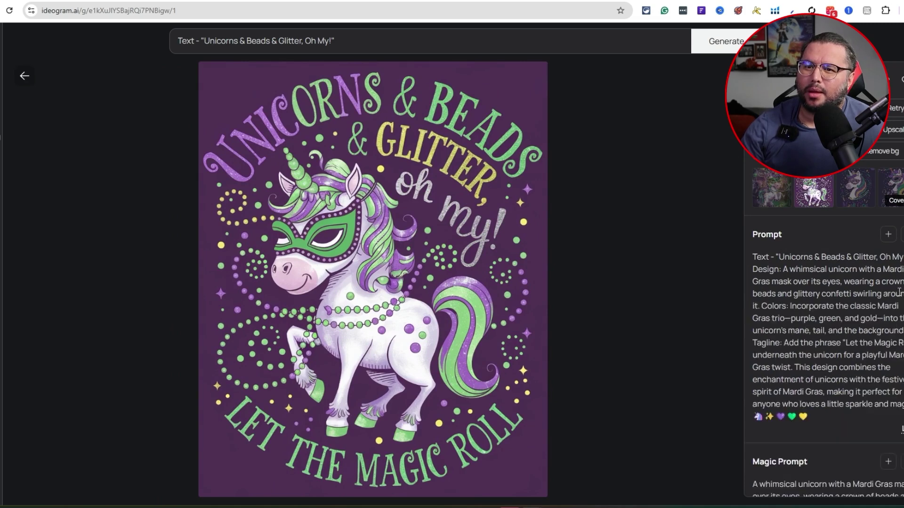
pyautogui.scroll(-3, 896, 330)
pyautogui.click(899, 368)
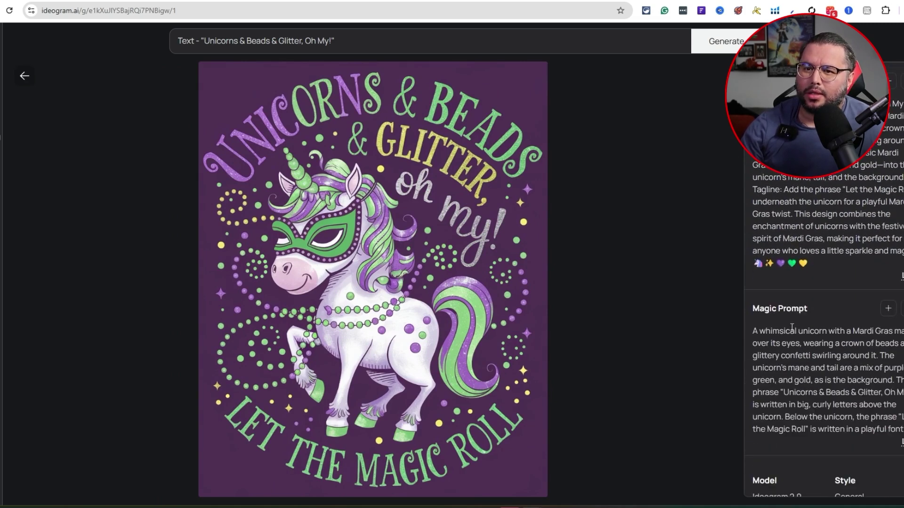
pyautogui.scroll(3, 818, 368)
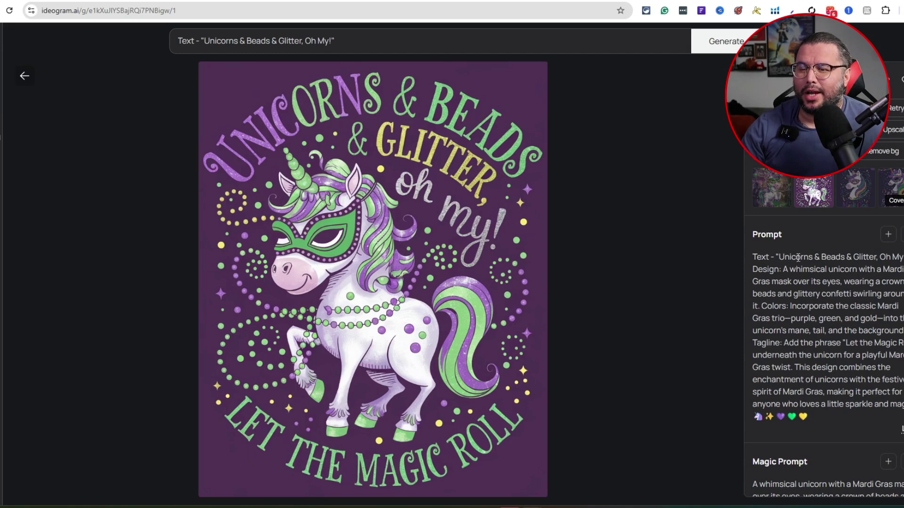
pyautogui.scroll(-1, 798, 258)
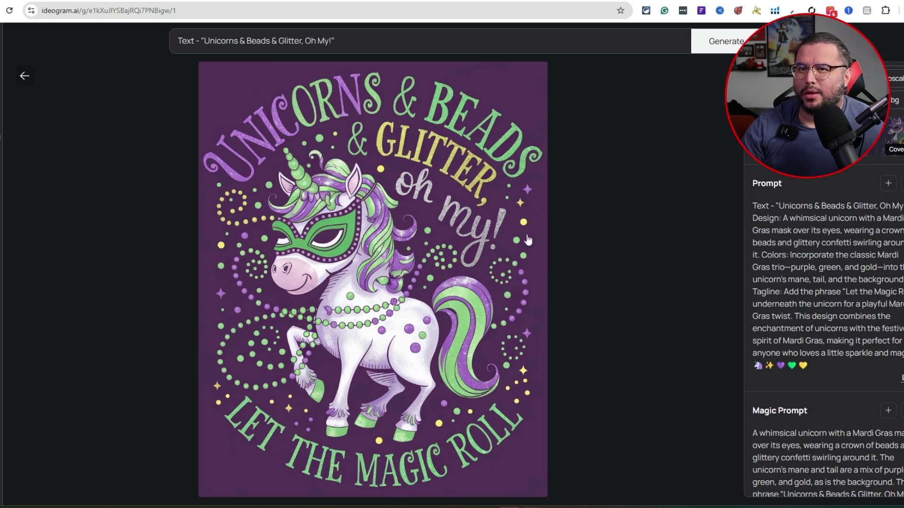
# Remix the opened unicorn design with its magic prompt at image weight 50 and go to the private images
pyautogui.scroll(1, 810, 211)
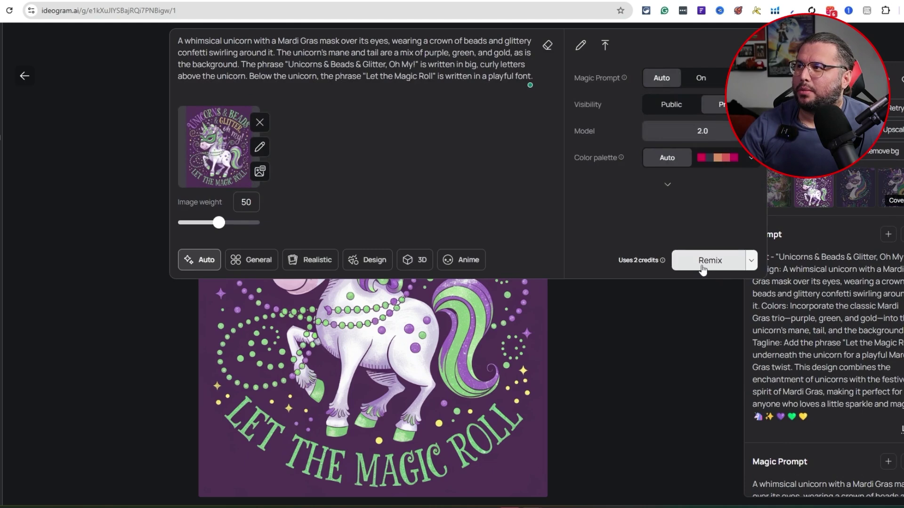
pyautogui.click(700, 264)
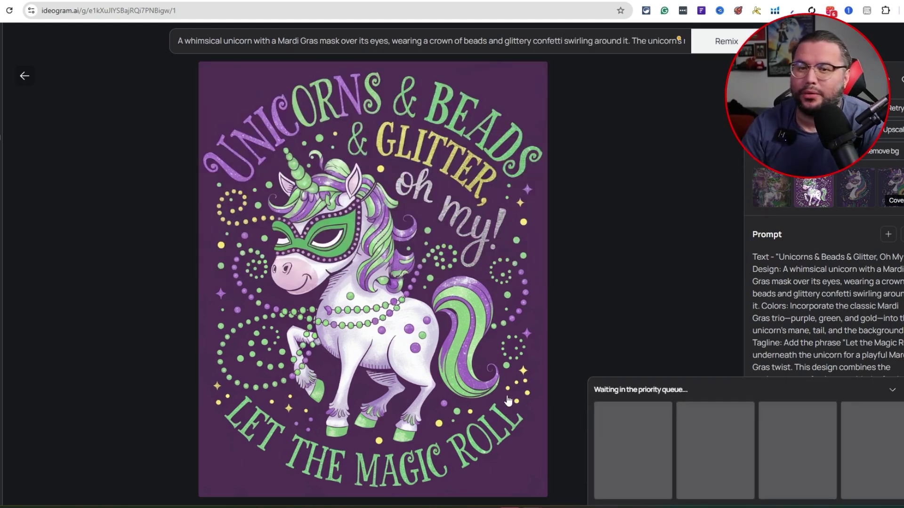
pyautogui.click(645, 390)
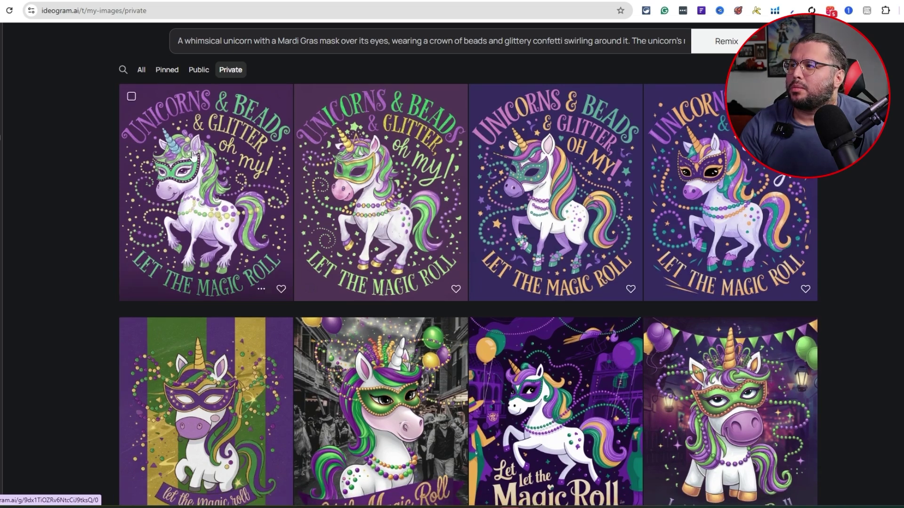
# Compare the remixed unicorn designs with the two earlier batches of private images
pyautogui.scroll(-1, 236, 260)
pyautogui.scroll(1, 194, 212)
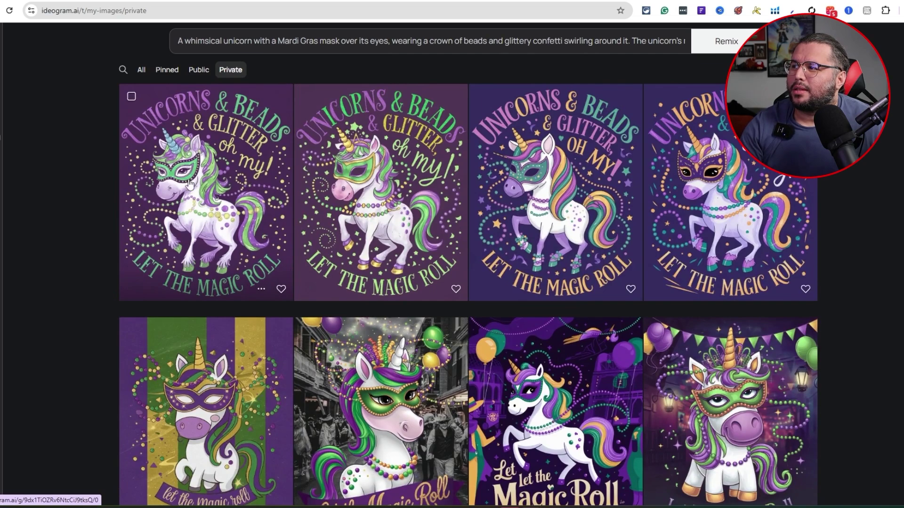
pyautogui.scroll(-4, 321, 328)
pyautogui.scroll(-2, 322, 328)
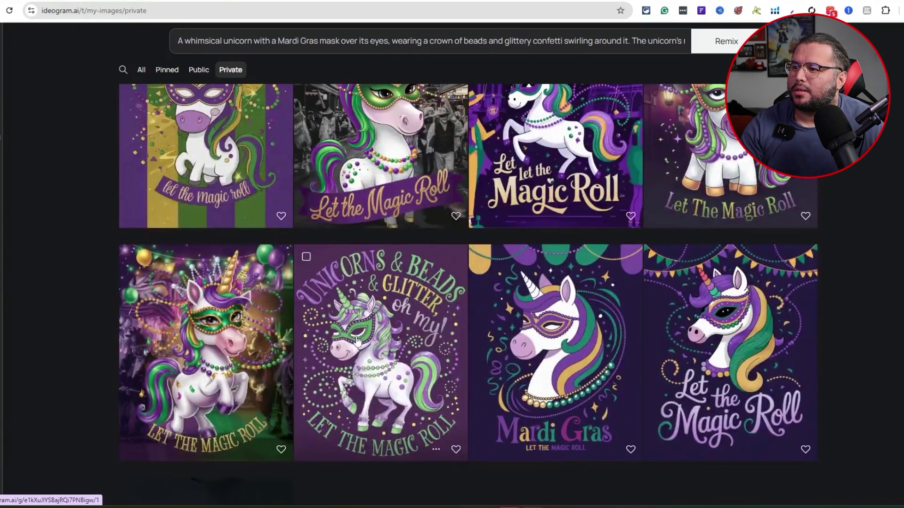
pyautogui.scroll(6, 346, 338)
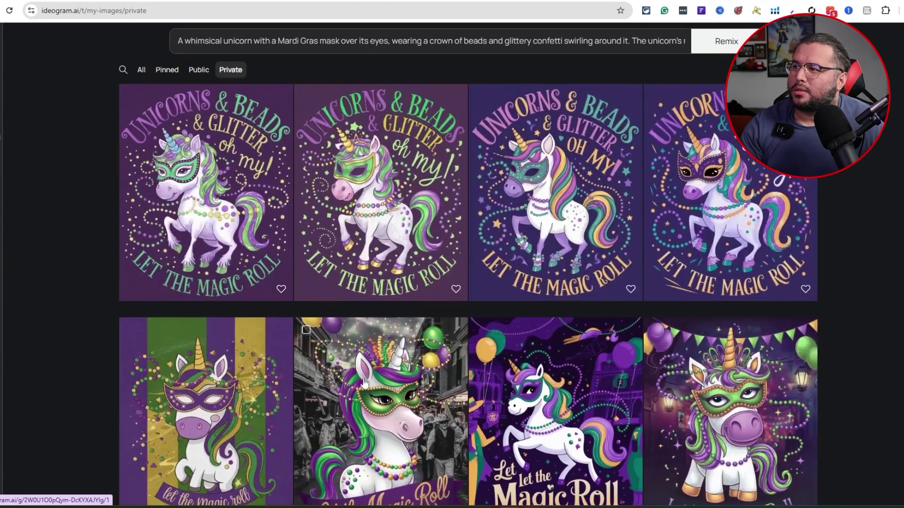
pyautogui.scroll(-8, 367, 262)
pyautogui.scroll(8, 367, 261)
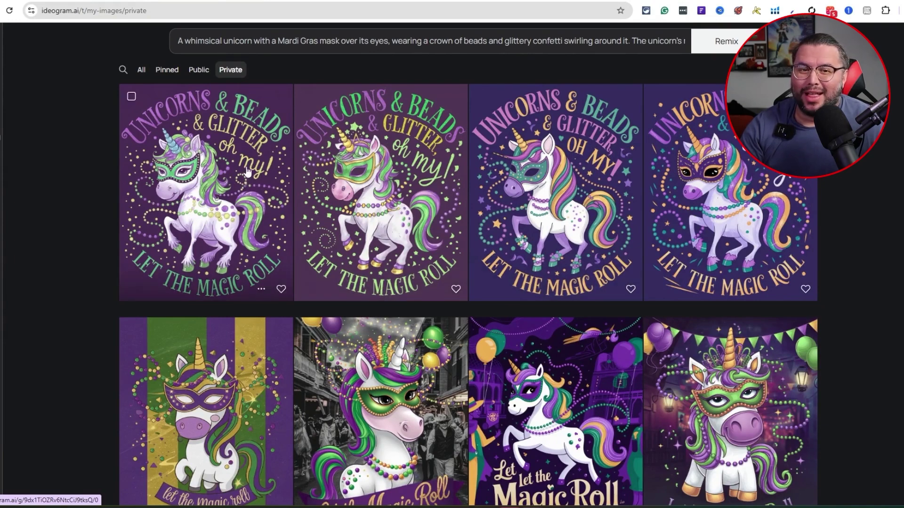
# Open the first remixed unicorn design and download it as a PNG
pyautogui.click(224, 183)
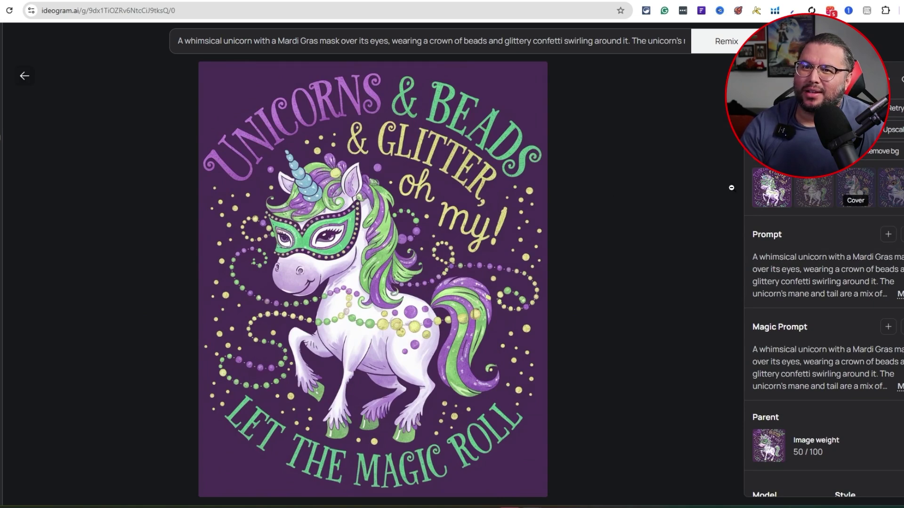
pyautogui.click(865, 79)
pyautogui.moveTo(837, 324)
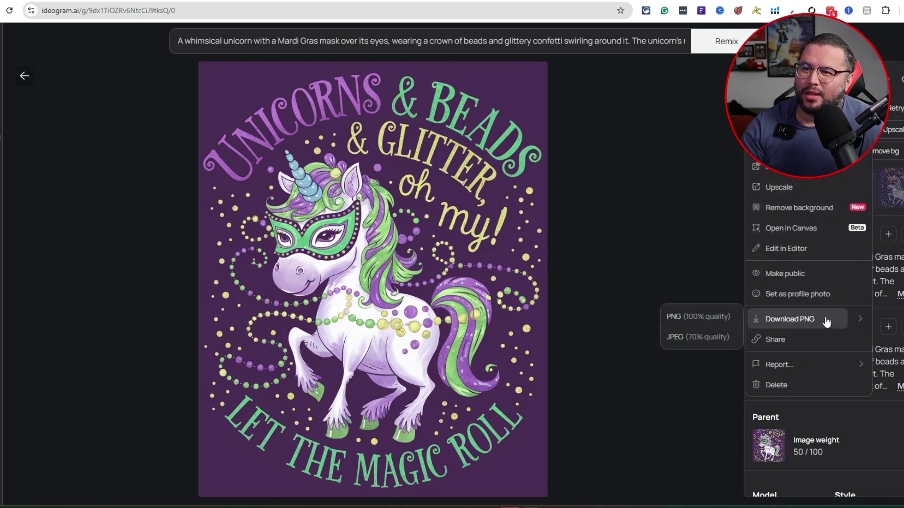
pyautogui.click(853, 410)
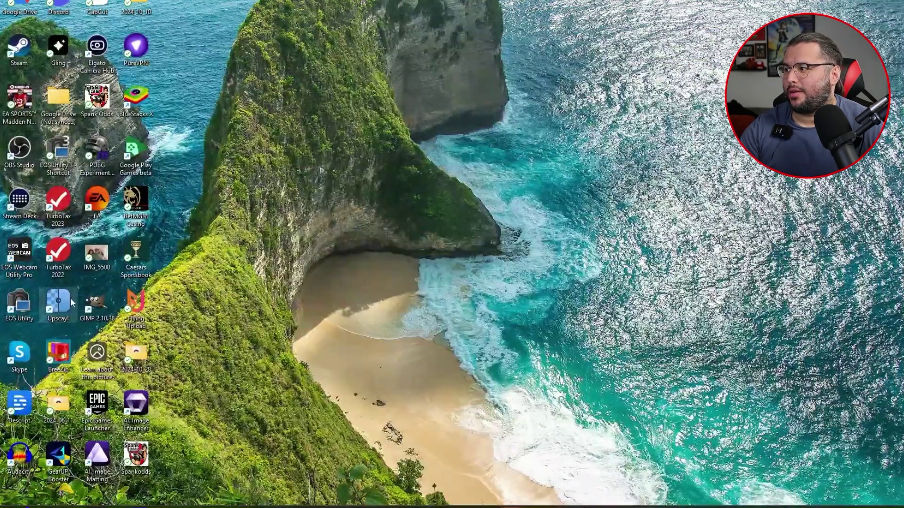
# Launch Upscayl, load the unicorn design from the Niche Research folder, and keep General Photo (Ultrasharp) as the upscaling model
pyautogui.doubleClick(69, 306)
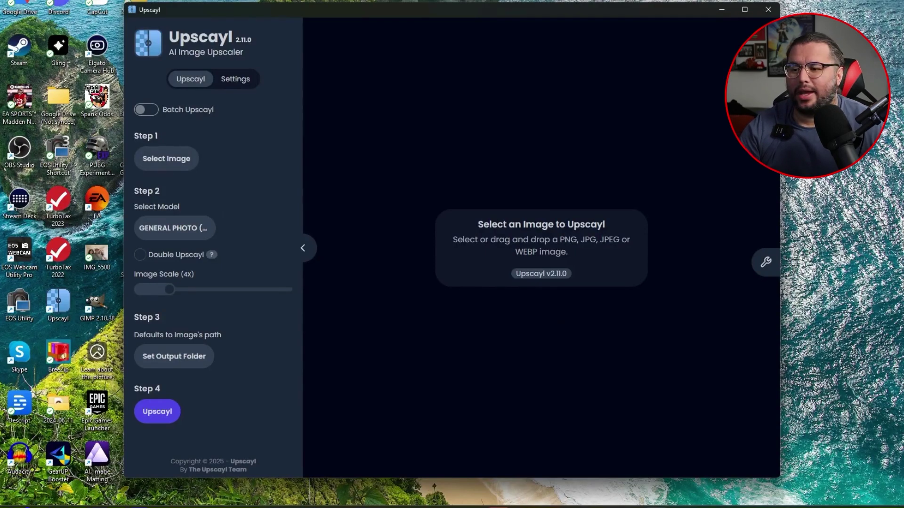
pyautogui.moveTo(474, 507)
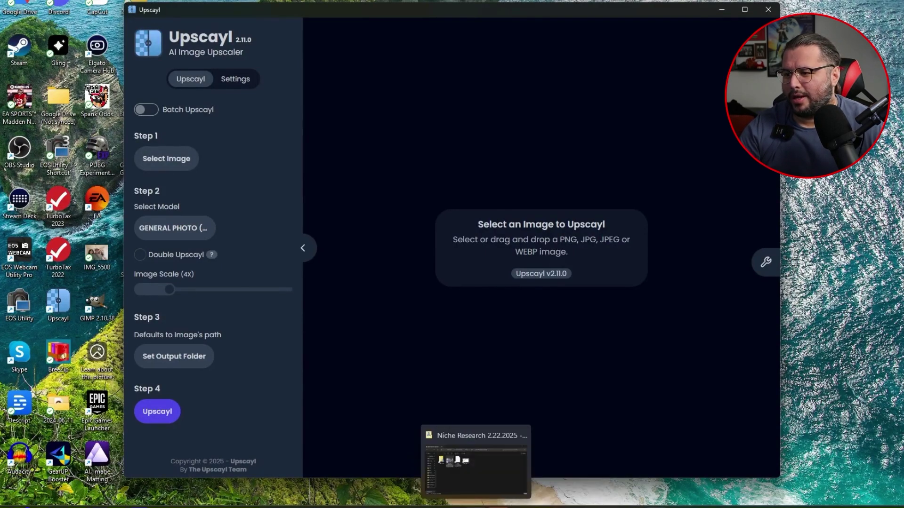
pyautogui.click(478, 490)
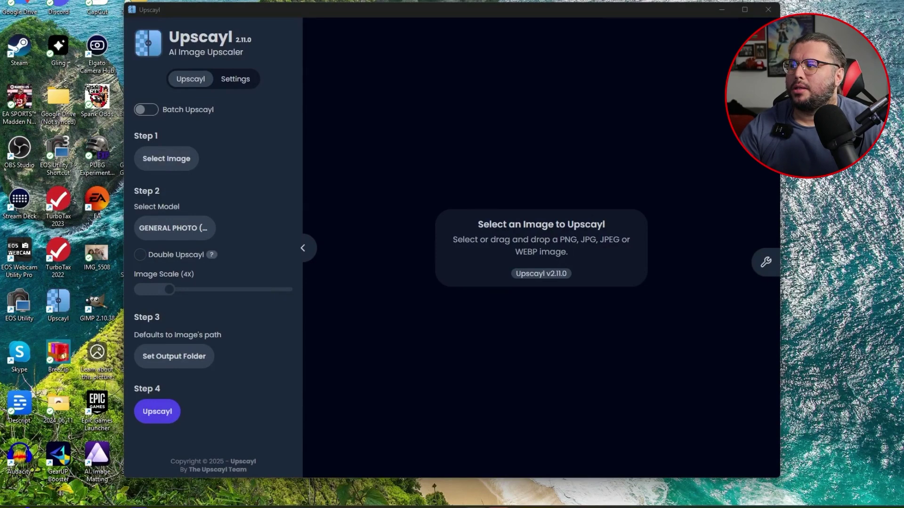
pyautogui.moveTo(753, 139); pyautogui.dragTo(535, 230)
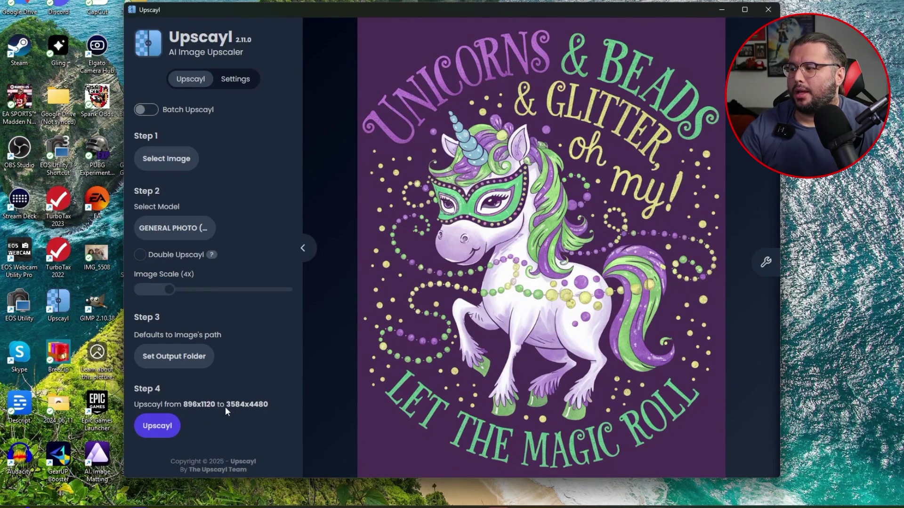
pyautogui.click(189, 228)
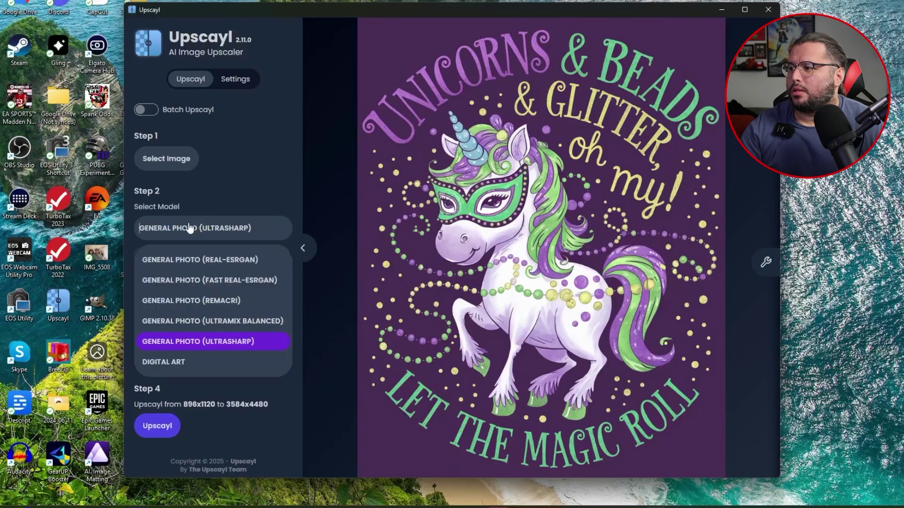
pyautogui.click(248, 184)
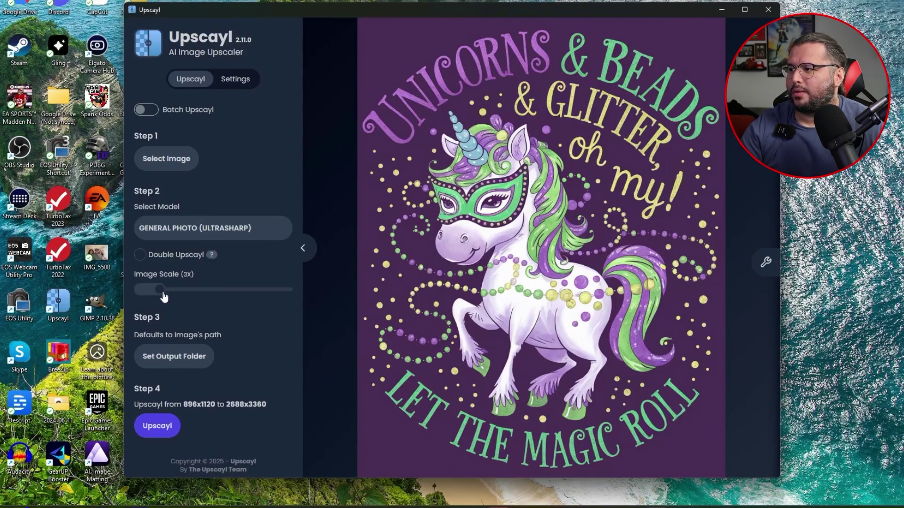
# Upscale the unicorn design at a 4X image scale and compare the original with the upscaled result
pyautogui.moveTo(163, 296); pyautogui.dragTo(171, 296)
pyautogui.click(157, 426)
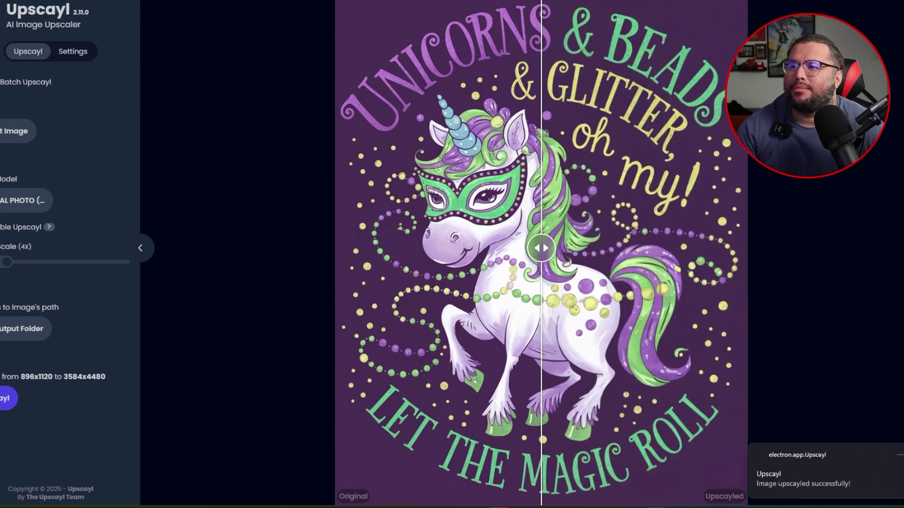
pyautogui.moveTo(539, 244); pyautogui.dragTo(522, 247)
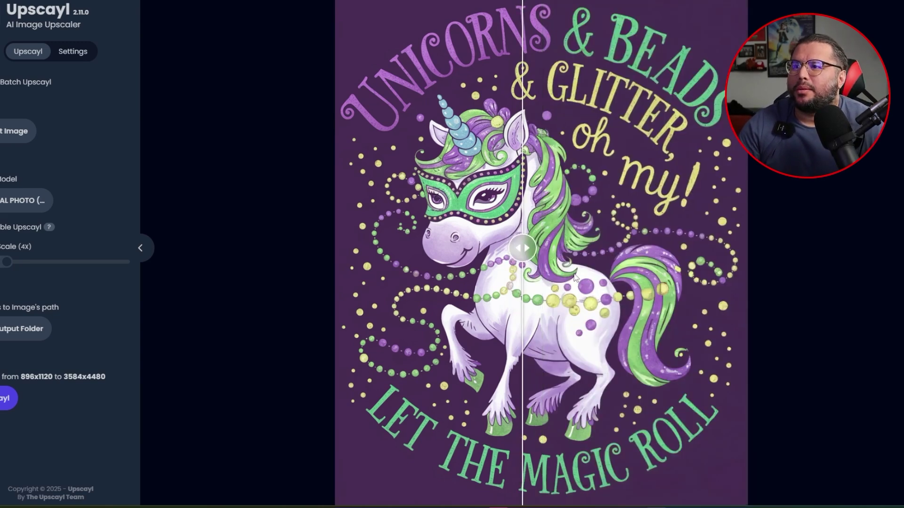
pyautogui.moveTo(472, 261)
pyautogui.mouseDown()
pyautogui.moveTo(337, 261)
pyautogui.moveTo(740, 261)
pyautogui.moveTo(514, 263)
pyautogui.moveTo(491, 282)
pyautogui.moveTo(471, 278)
pyautogui.mouseUp()
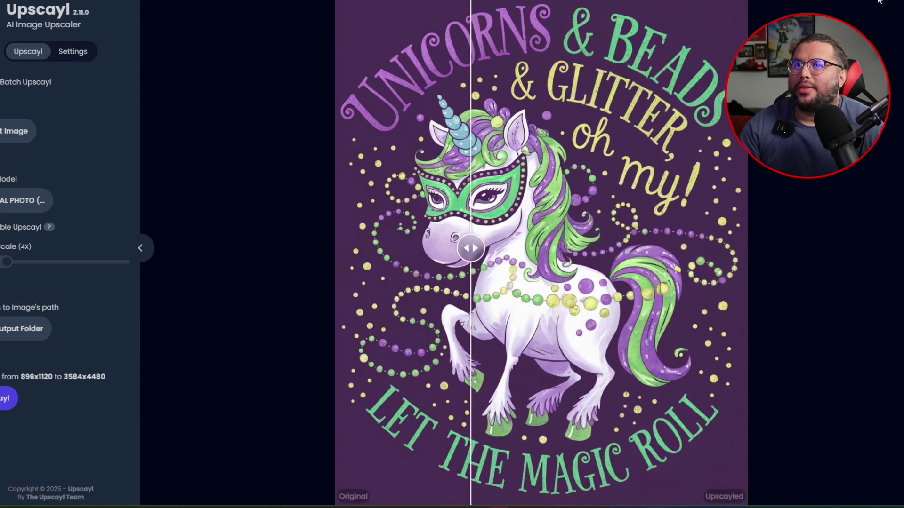
# Switch to Photopea and create a new 4500 x 5400 pixel project at 300 DPI with a white background
pyautogui.moveTo(520, 505)
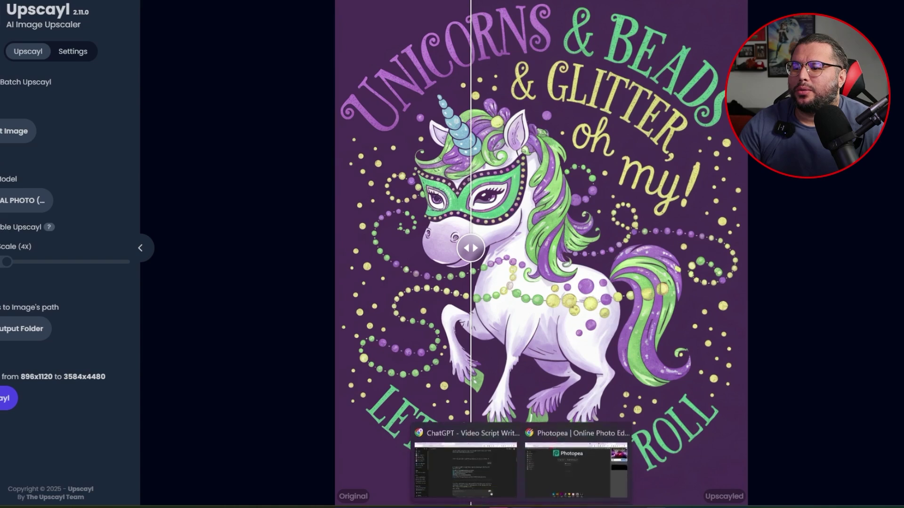
pyautogui.click(581, 471)
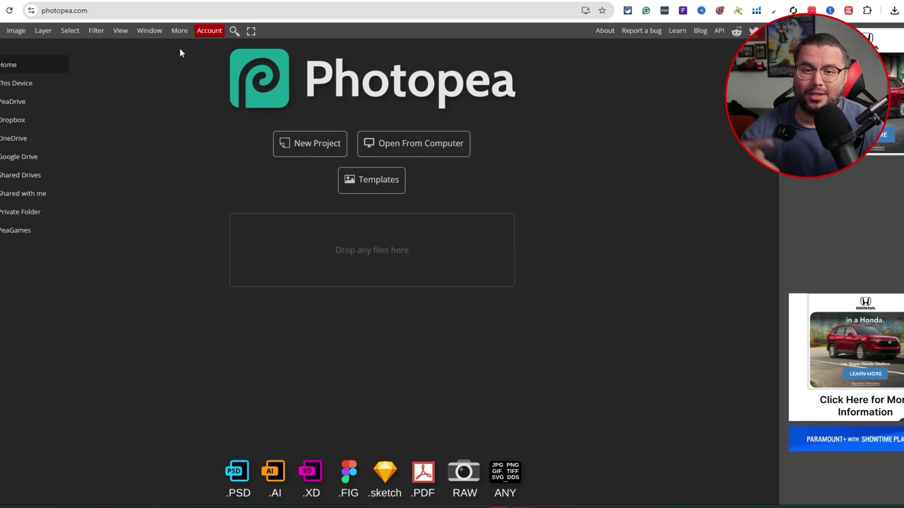
pyautogui.click(328, 152)
pyautogui.press('Escape')
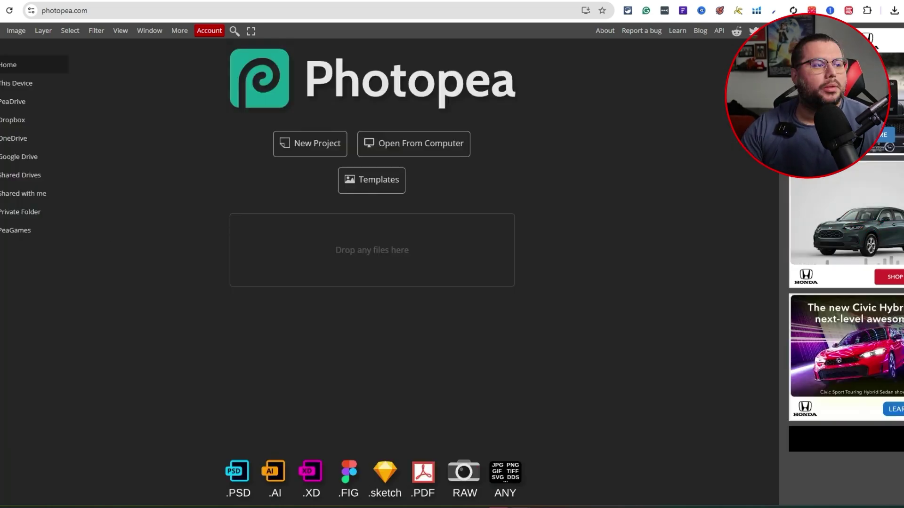
pyautogui.click(309, 143)
pyautogui.doubleClick(634, 123)
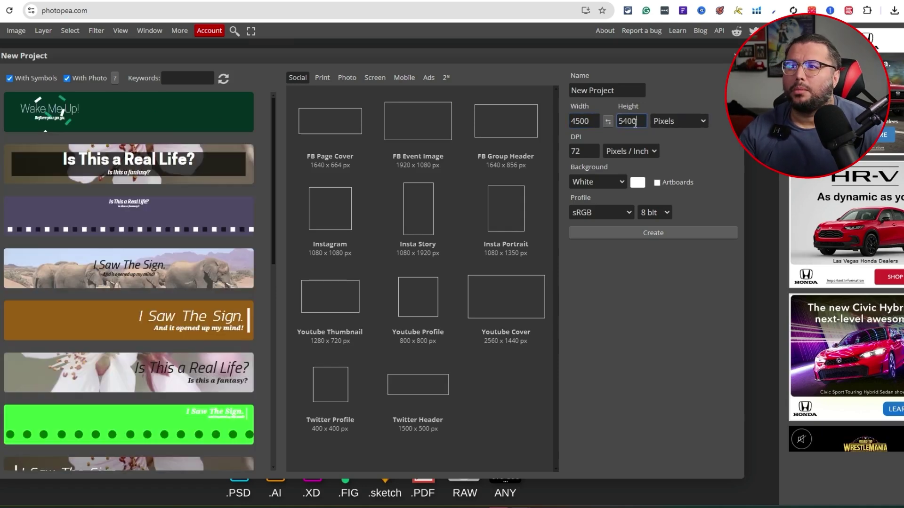
pyautogui.doubleClick(578, 151)
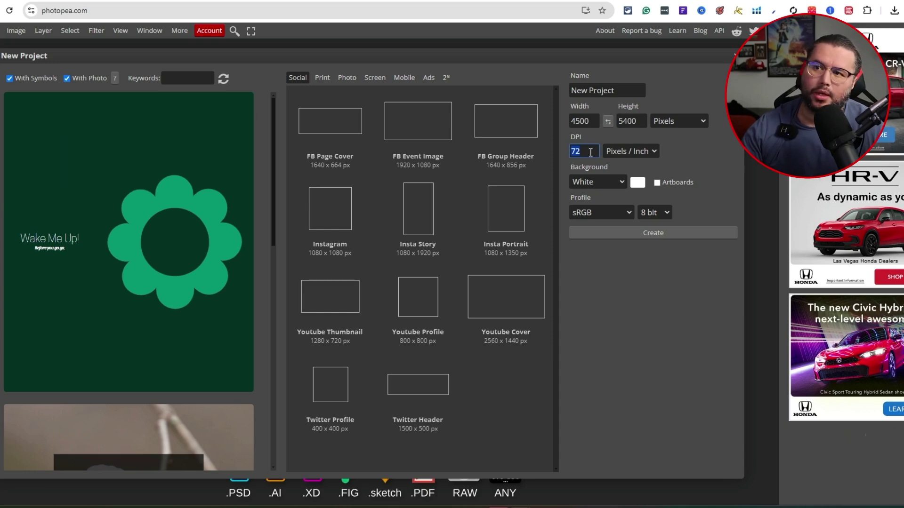
pyautogui.write('300')
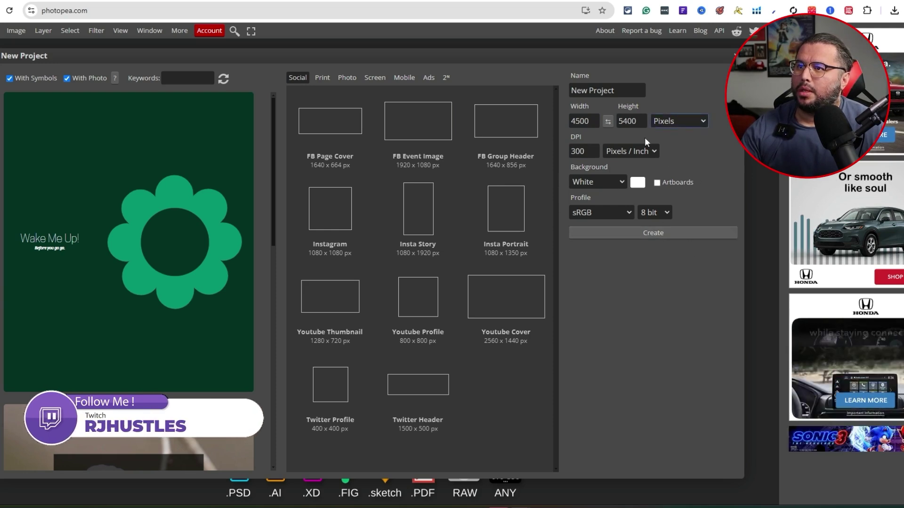
pyautogui.click(654, 235)
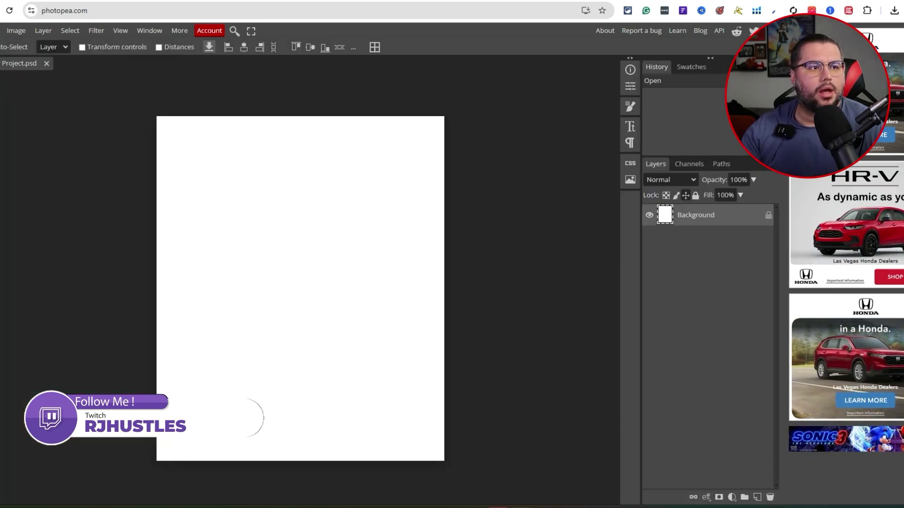
# Place the unicorn image in the project, move its layer above Background, and centre it horizontally
pyautogui.moveTo(1, 301); pyautogui.dragTo(691, 282)
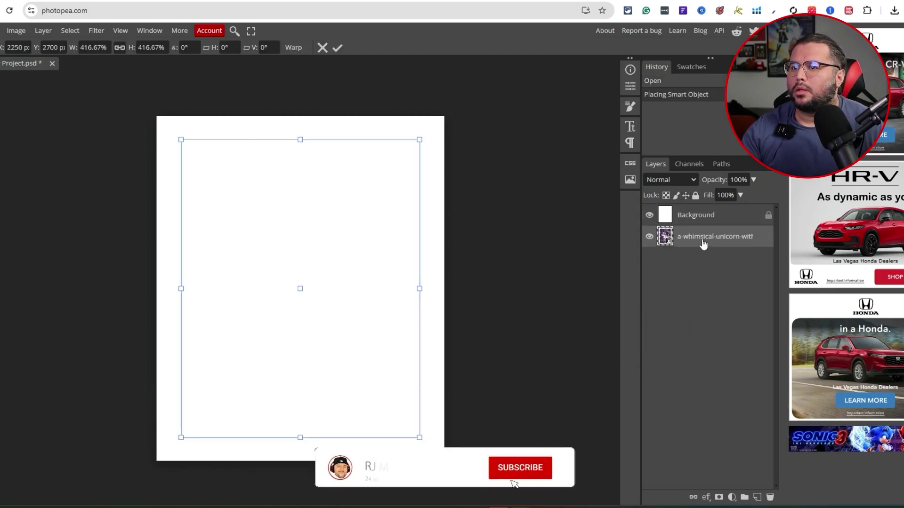
pyautogui.press('Return')
pyautogui.moveTo(669, 237); pyautogui.dragTo(684, 215)
pyautogui.click(244, 47)
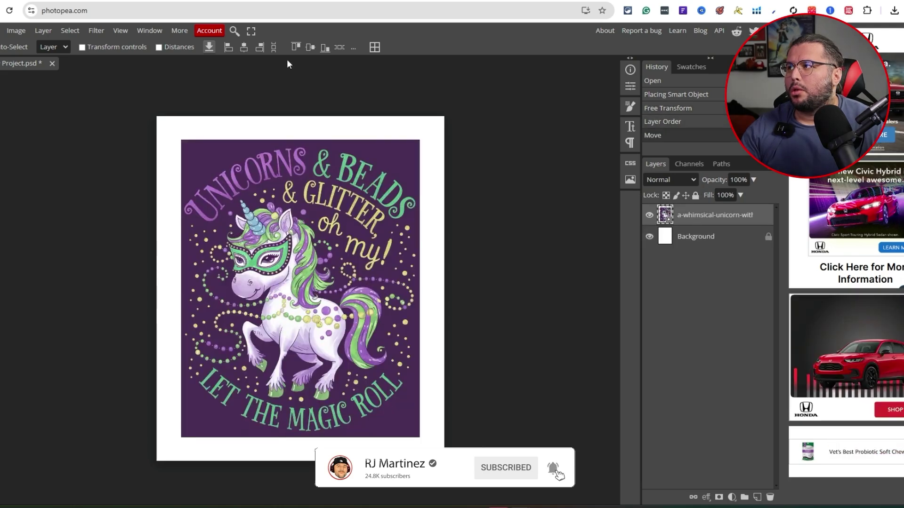
# Try Remove BG on the unicorn layer and inspect the lettering and artwork of the cut-out
pyautogui.click(79, 33)
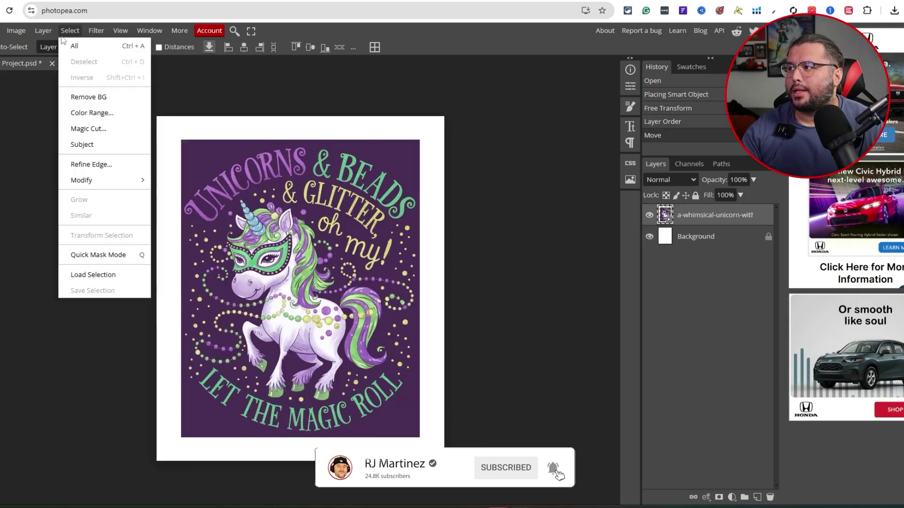
pyautogui.click(89, 97)
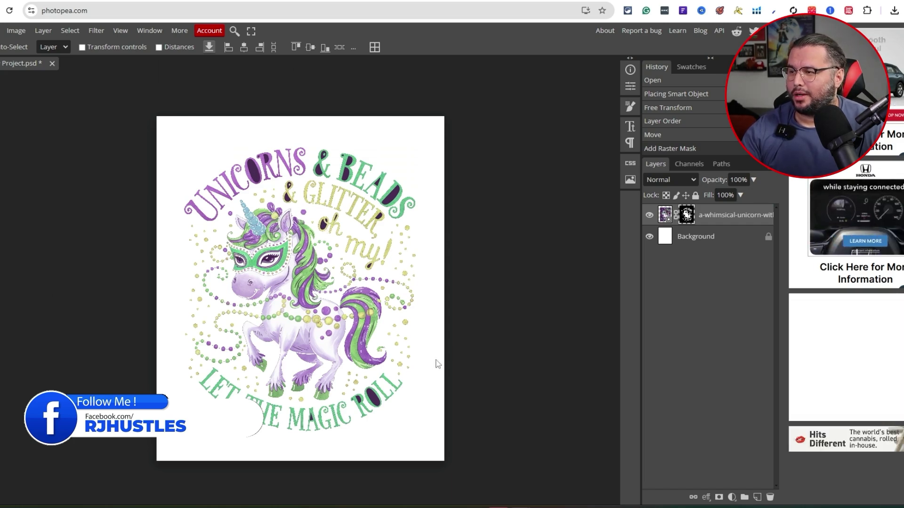
pyautogui.hscroll(-1, 351, 294)
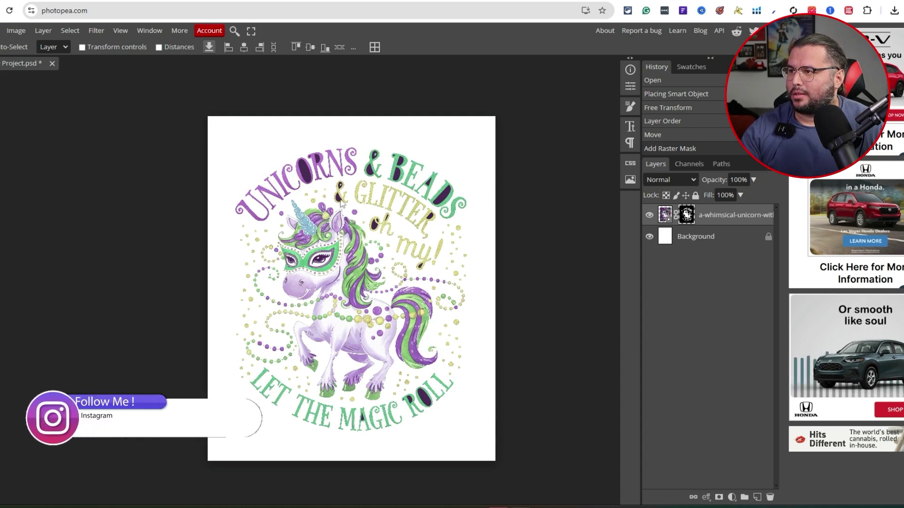
pyautogui.hscroll(-1, 463, 333)
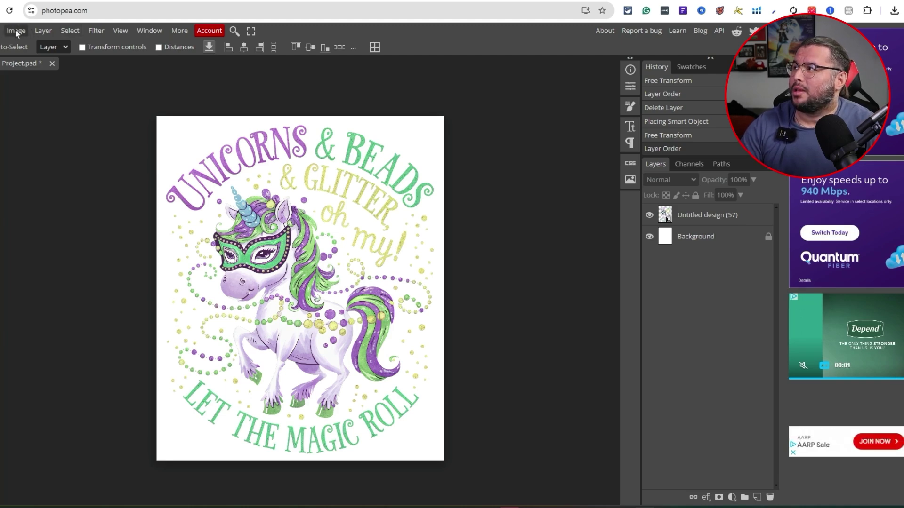
# Try to export the design with its white background as a 4500 x 5400 PNG named Mardi Gras Unicorn 11111
pyautogui.click(0, 30)
pyautogui.moveTo(3, 181)
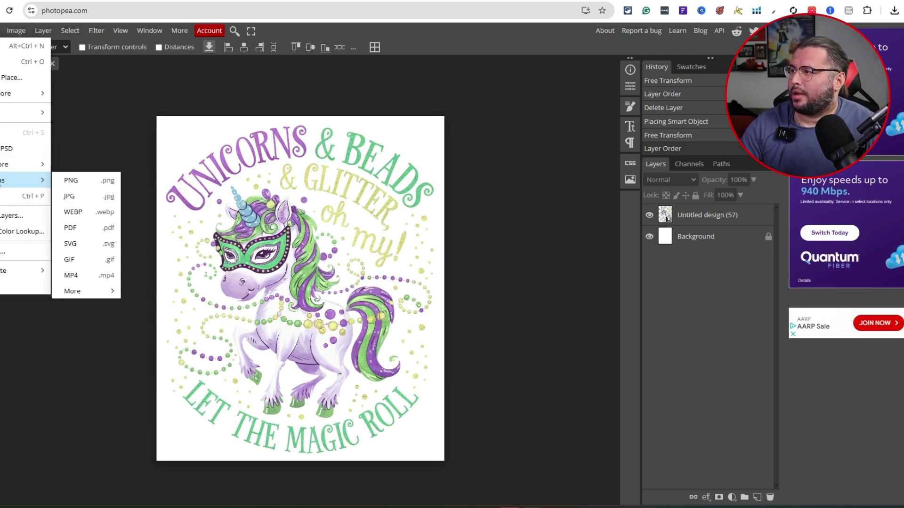
pyautogui.click(70, 180)
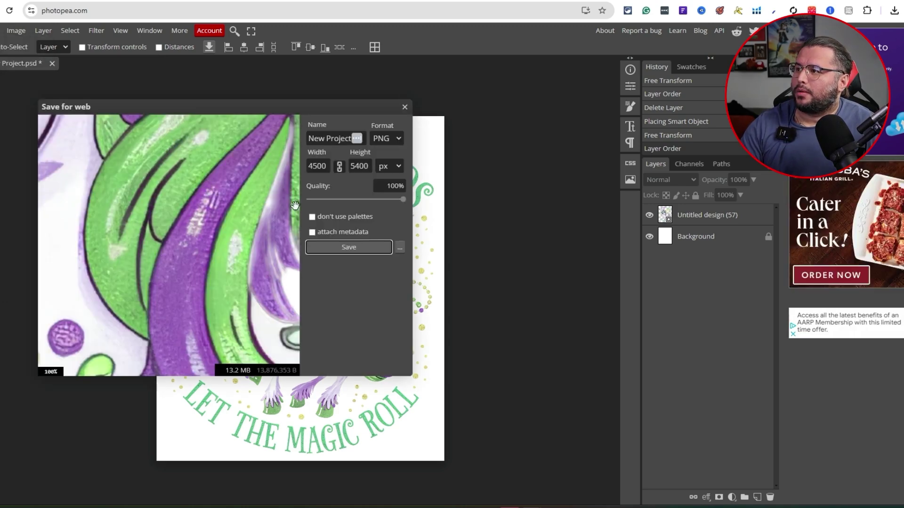
pyautogui.scroll(-3, 255, 221)
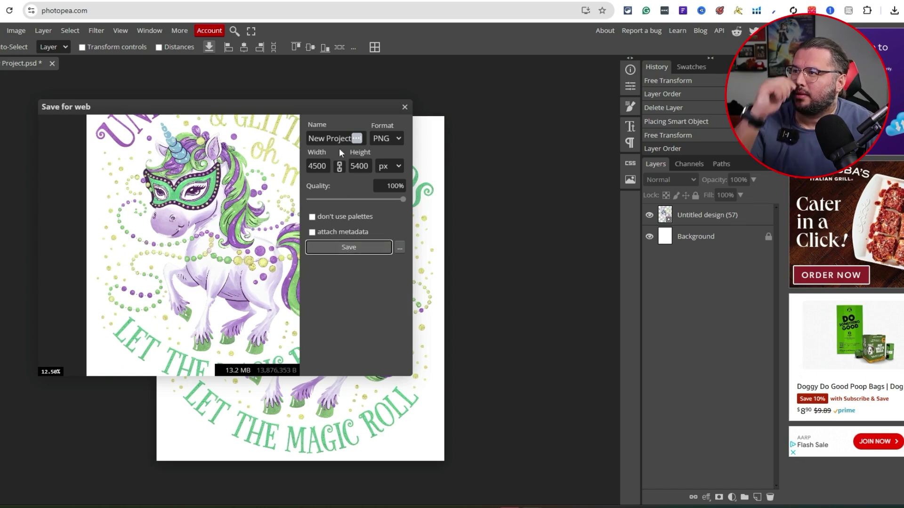
pyautogui.write('Mardi Gr')
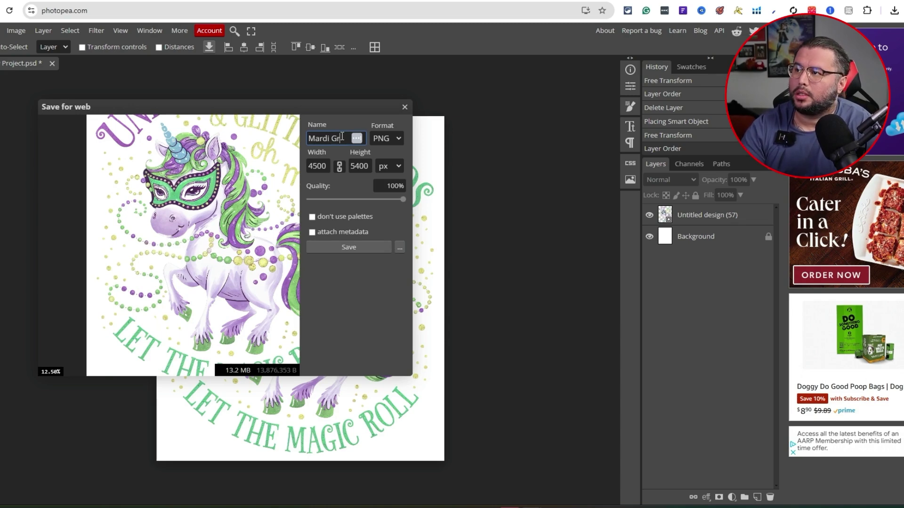
pyautogui.write('as Unic')
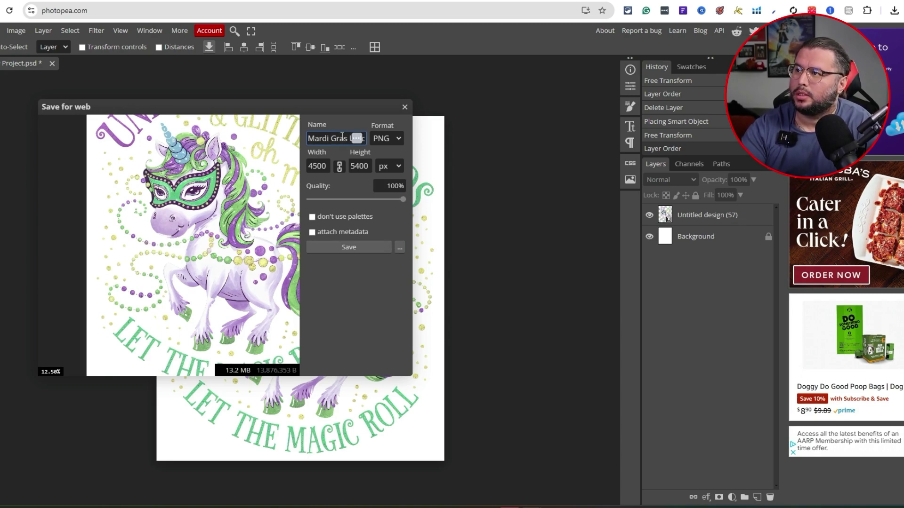
pyautogui.write('orn 11')
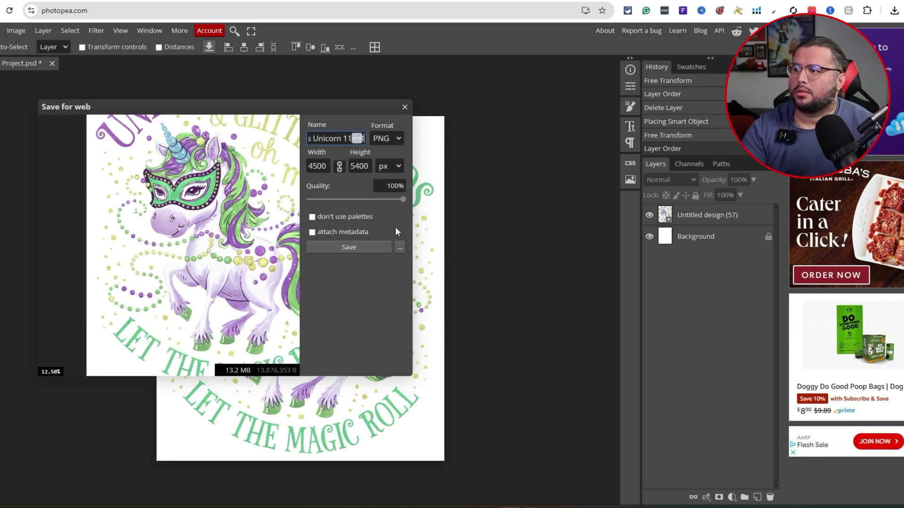
pyautogui.click(356, 251)
# Hide the white Background layer and export the transparent design as a PNG under the default project name
pyautogui.click(652, 236)
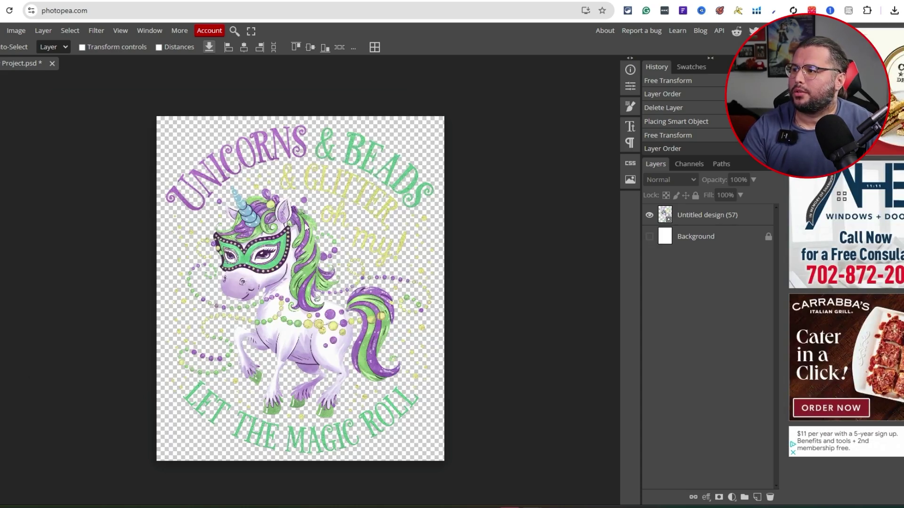
pyautogui.click(2, 31)
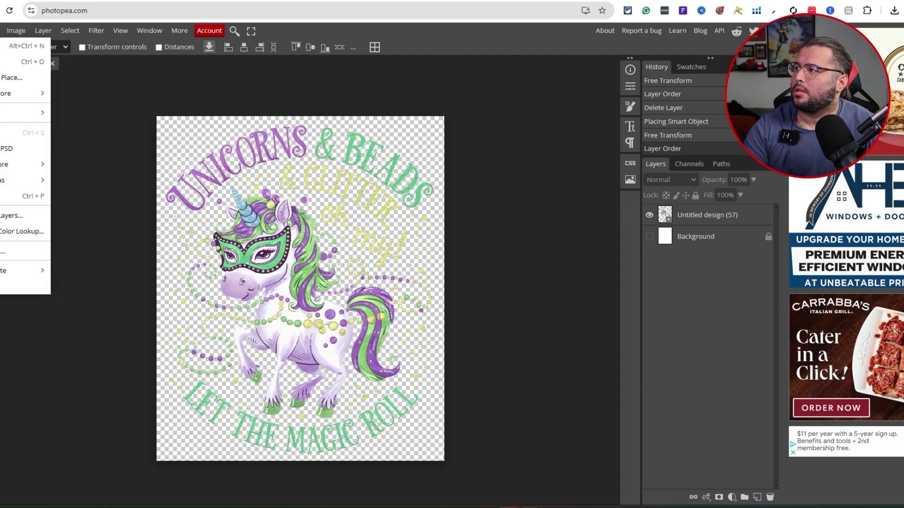
pyautogui.moveTo(23, 181)
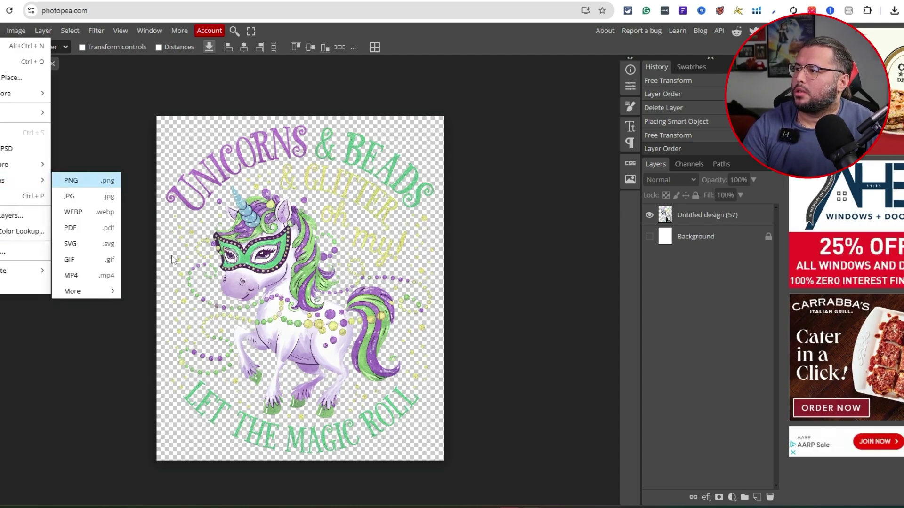
pyautogui.click(85, 180)
pyautogui.click(356, 249)
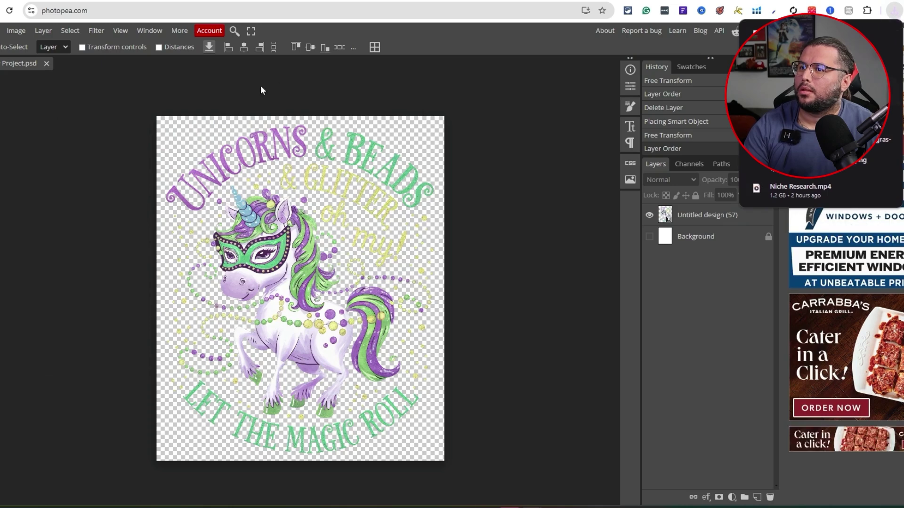
# Export the transparent design again as a PNG, naming the file Mardi Gras Unicorn 11111
pyautogui.click(1, 30)
pyautogui.moveTo(24, 178)
pyautogui.click(80, 178)
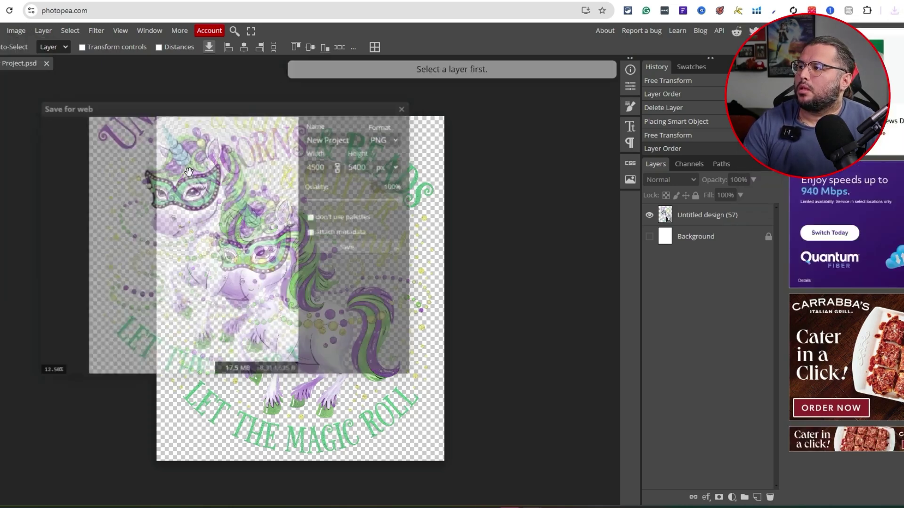
pyautogui.tripleClick(326, 139)
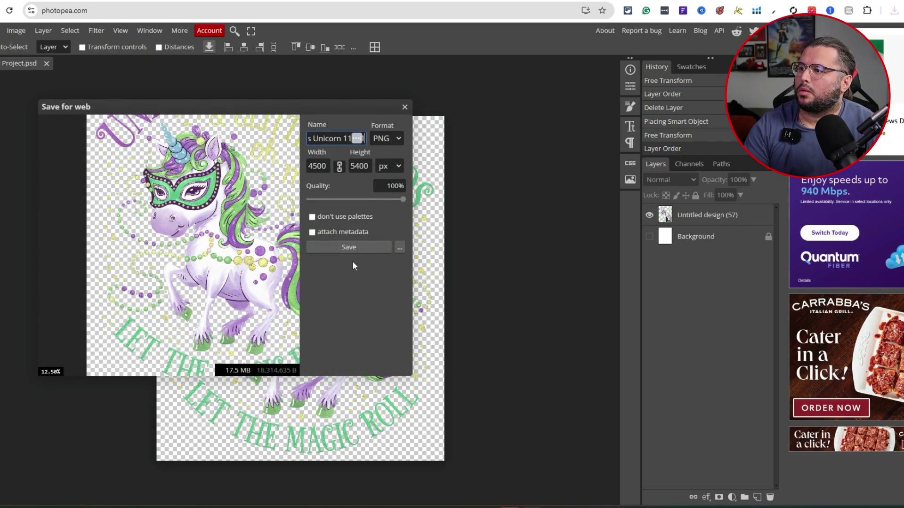
pyautogui.click(356, 247)
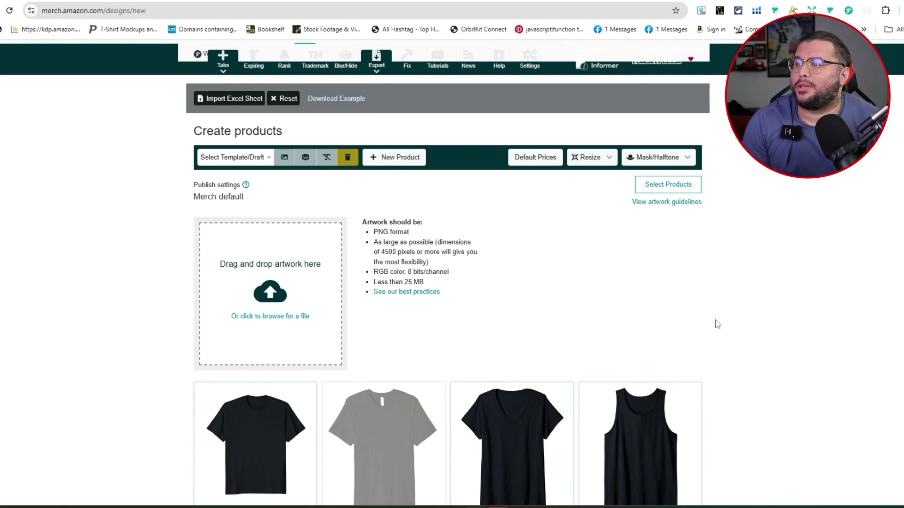
# Upload Mardi Gras Unicorn 11111.png as the artwork on Amazon Merch on Demand's Create products page
pyautogui.scroll(1, 834, 255)
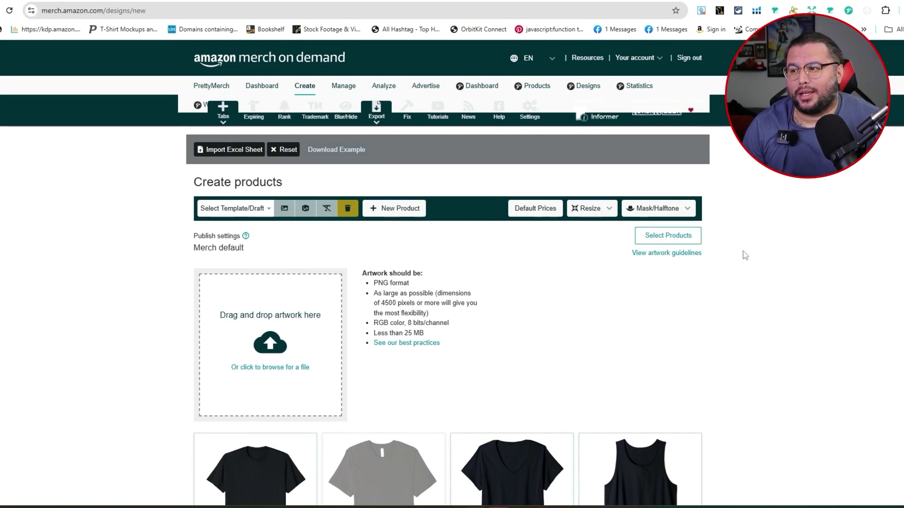
pyautogui.scroll(-1, 258, 330)
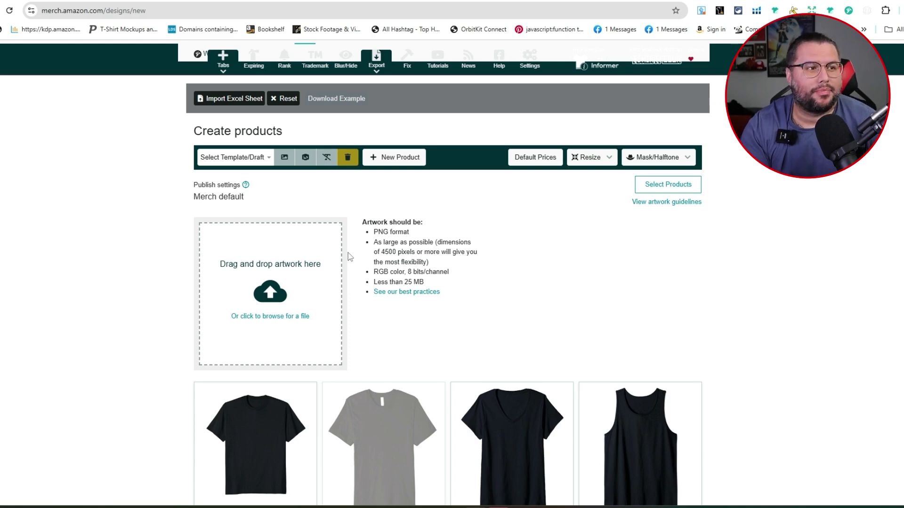
pyautogui.moveTo(247, 198); pyautogui.dragTo(266, 299)
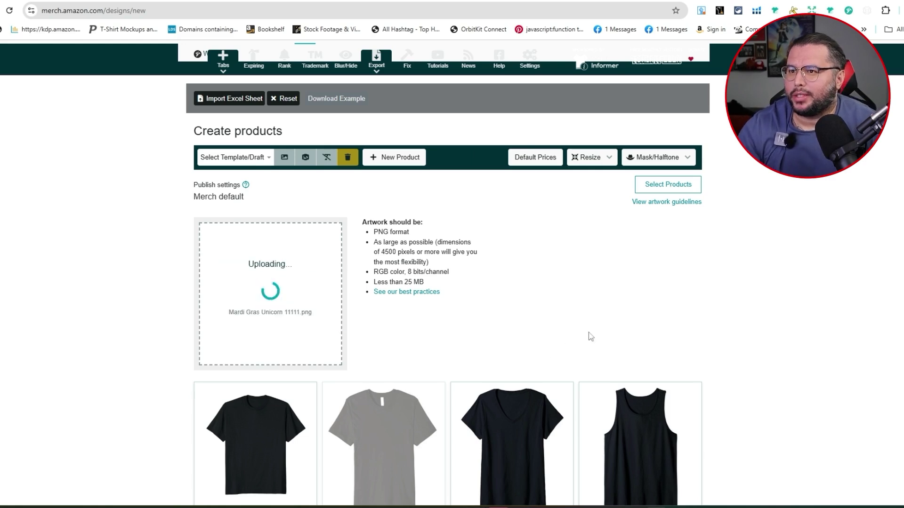
# In the product selection, deselect tumblers, throw pillows, tote bags, iPhone cases and PopSockets for all marketplaces
pyautogui.click(688, 189)
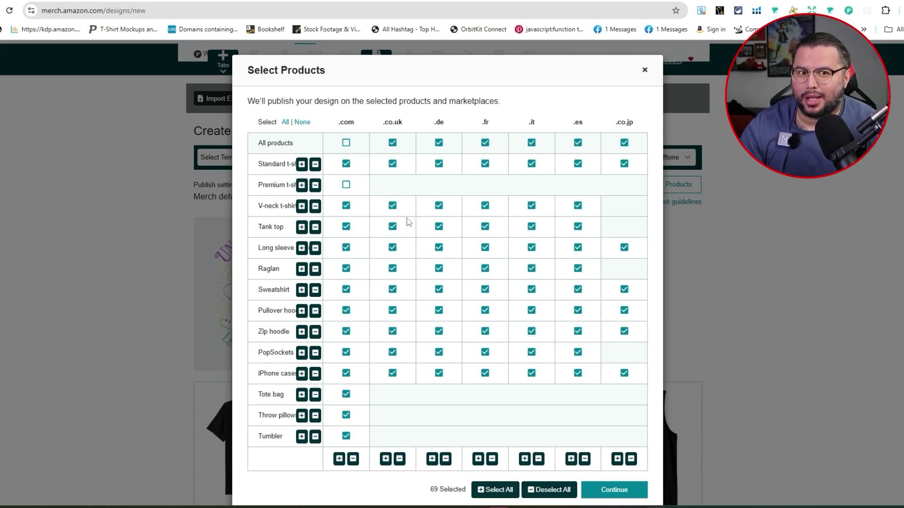
pyautogui.click(315, 436)
pyautogui.click(315, 416)
pyautogui.click(316, 394)
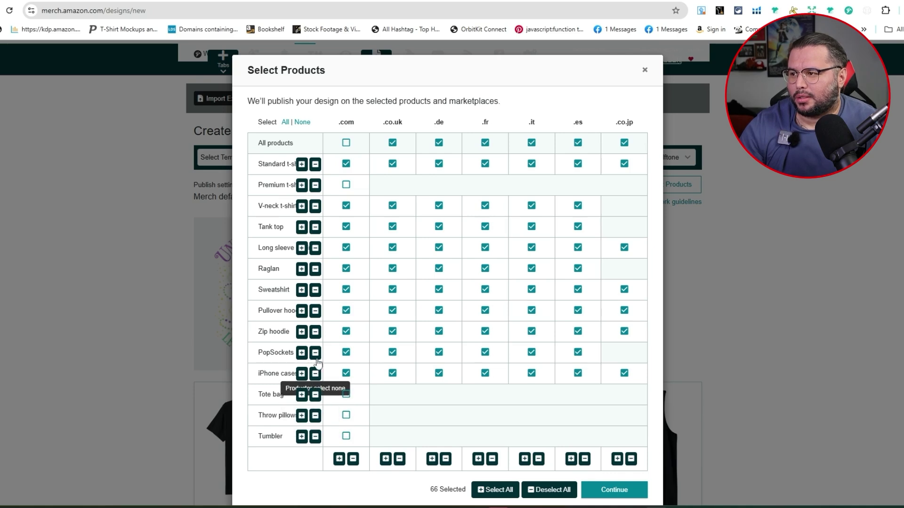
pyautogui.click(315, 373)
pyautogui.click(315, 352)
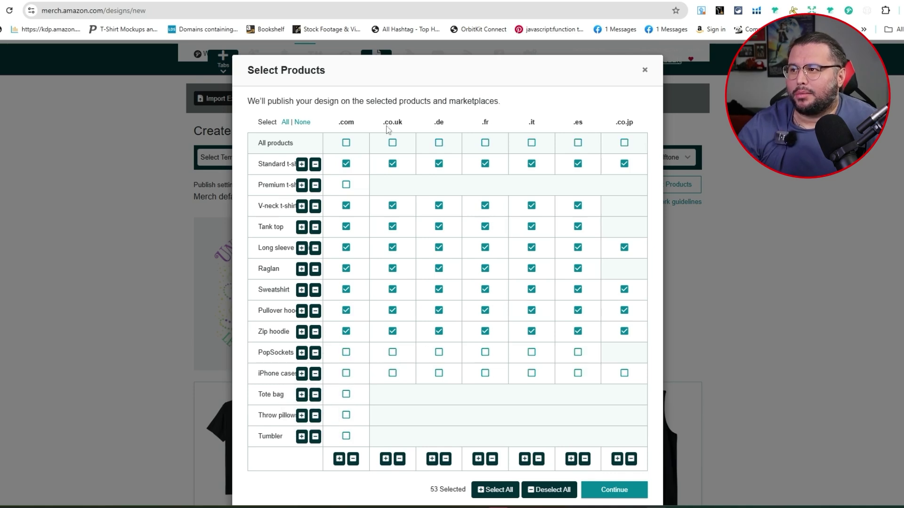
# Confirm the product selection, open the Standard t-shirt's details and include the Youth fit type
pyautogui.click(603, 494)
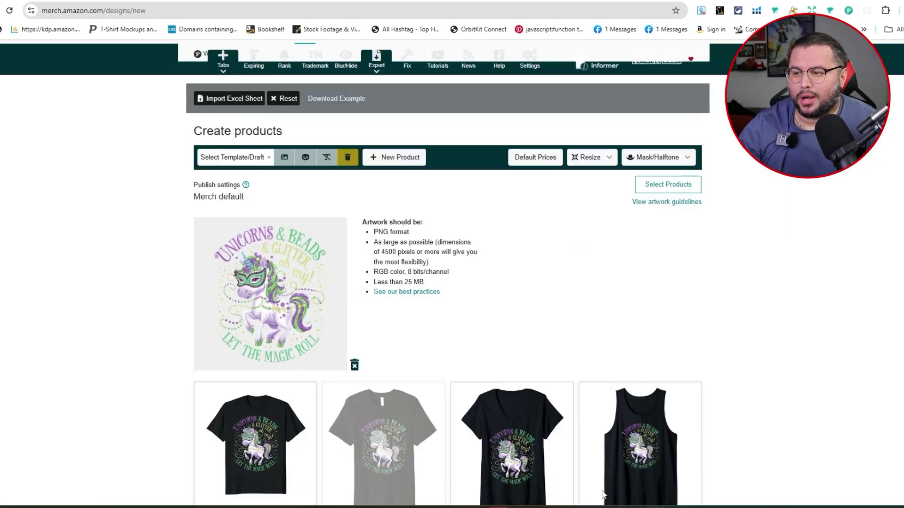
pyautogui.scroll(-5, 559, 383)
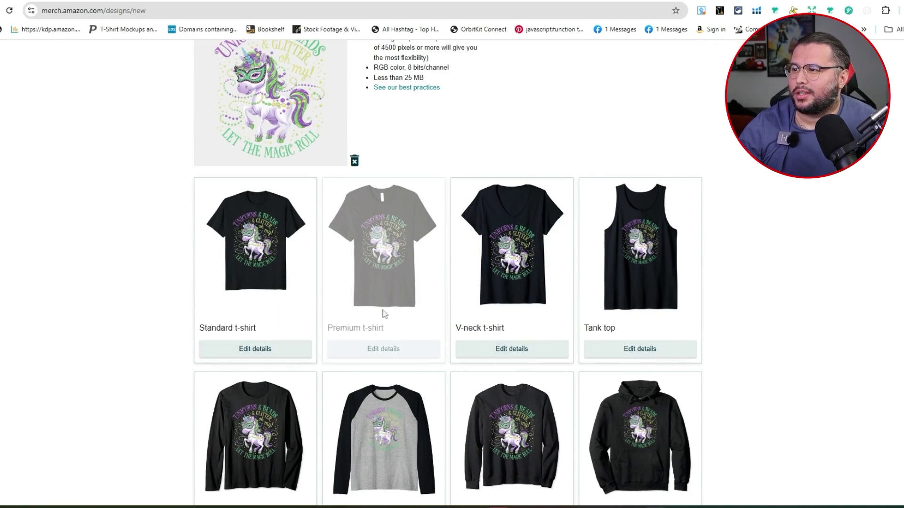
pyautogui.scroll(-1, 289, 308)
pyautogui.click(255, 297)
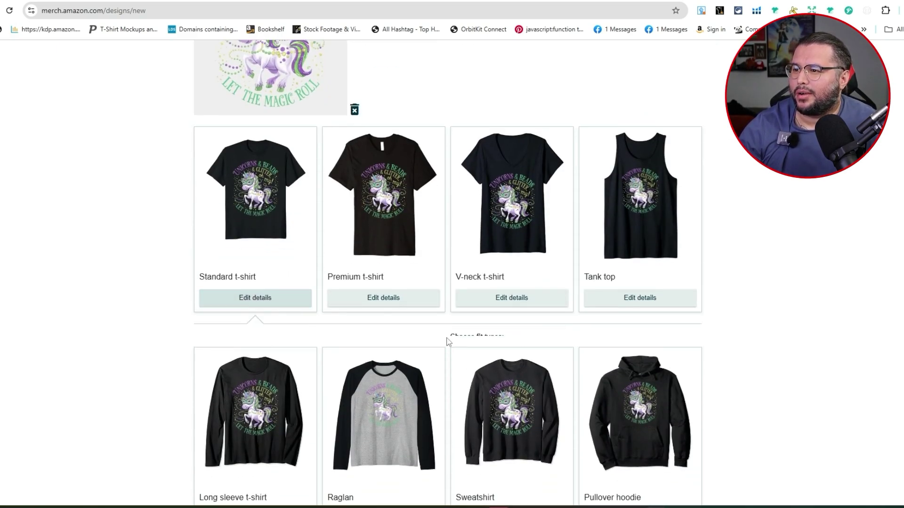
pyautogui.scroll(-4, 438, 339)
pyautogui.scroll(2, 533, 245)
pyautogui.click(530, 264)
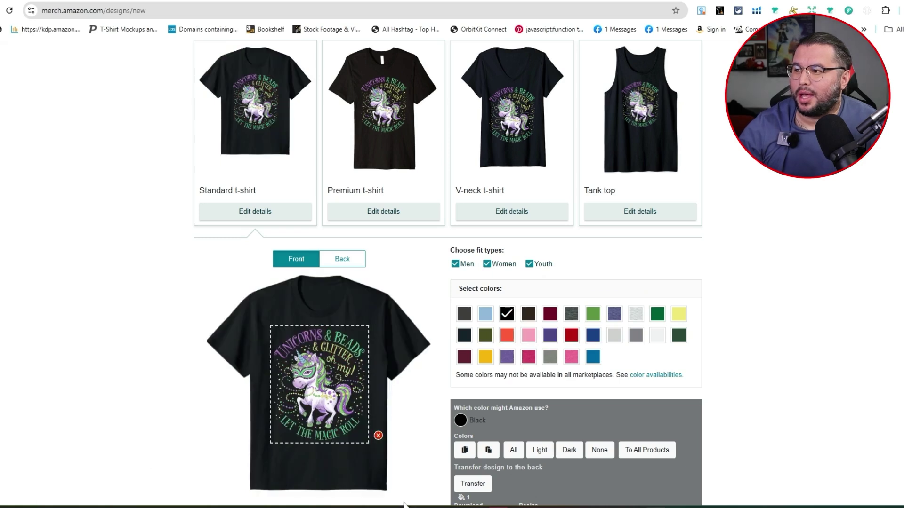
# Add brown, heather blue, olive and navy blue to the Standard t-shirt's selected colors
pyautogui.scroll(-1, 412, 504)
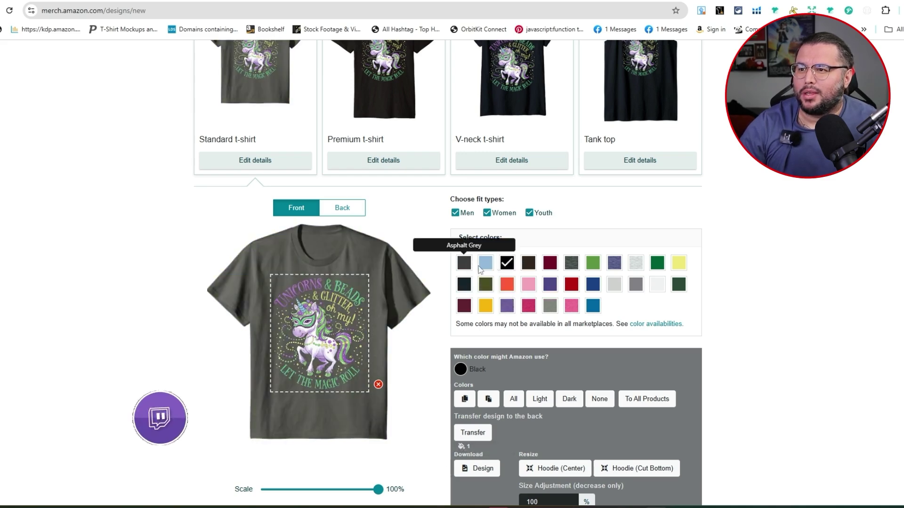
pyautogui.click(525, 265)
pyautogui.click(613, 263)
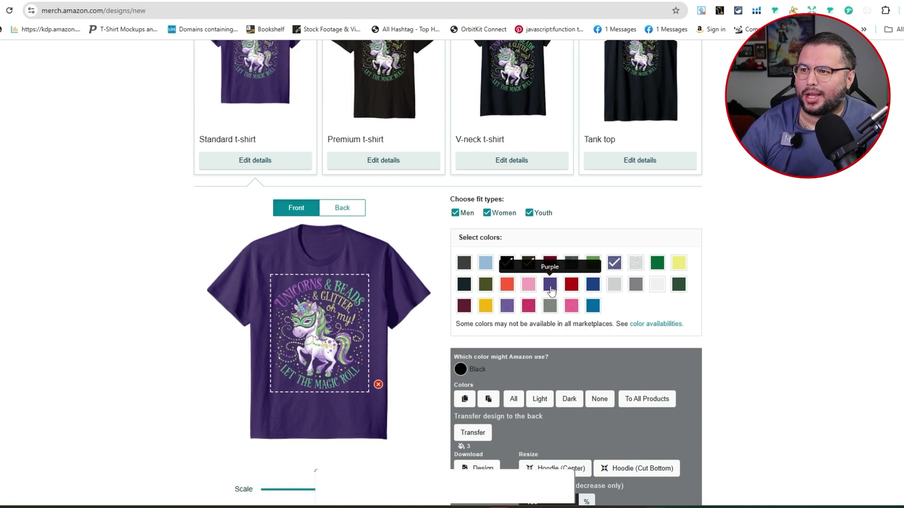
pyautogui.click(484, 287)
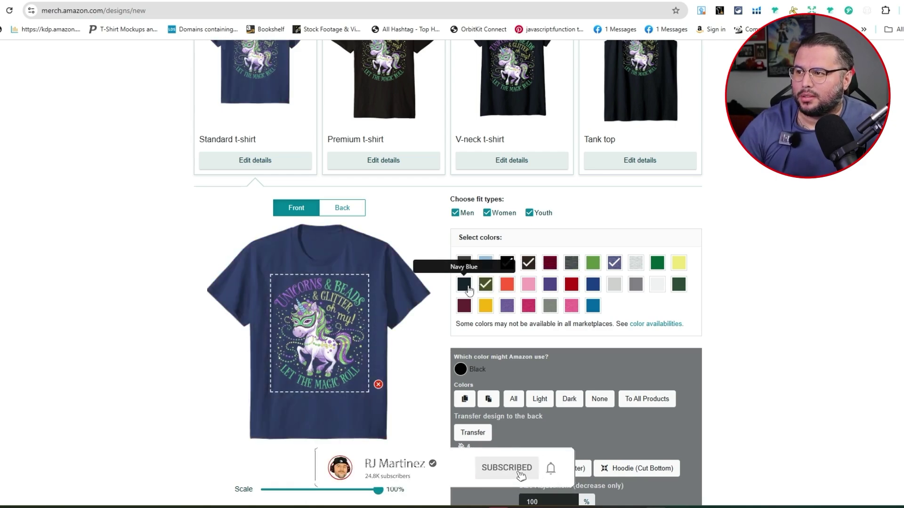
pyautogui.click(464, 286)
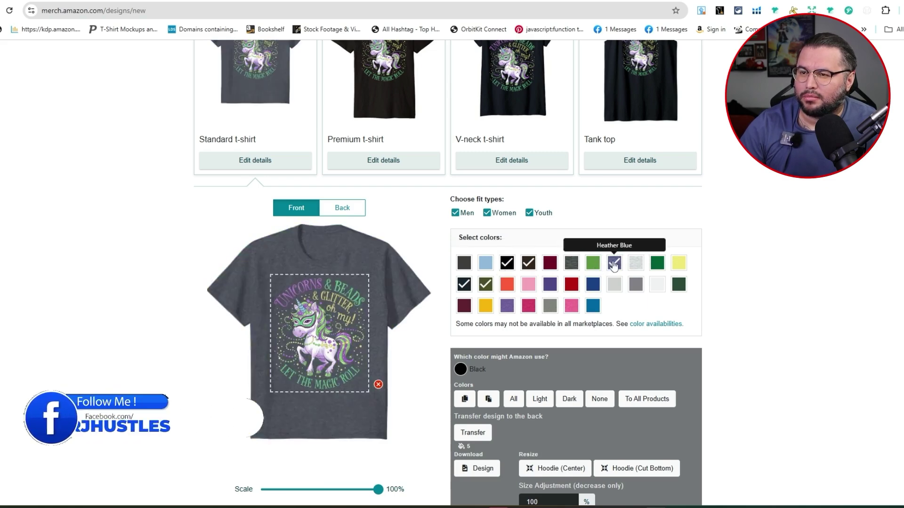
pyautogui.scroll(-2, 716, 343)
pyautogui.scroll(2, 649, 287)
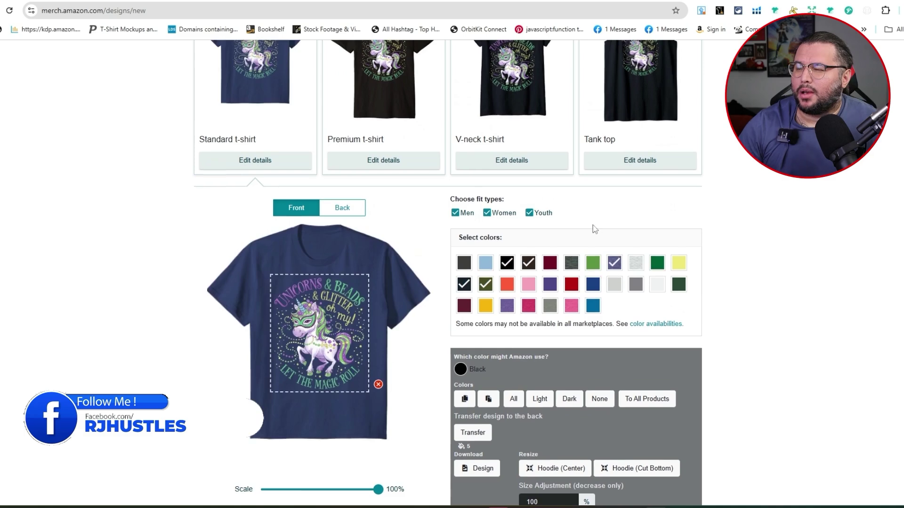
# Try the Youth fit type on the Premium t-shirt, and copy the Standard t-shirt's selected colors to all products
pyautogui.click(381, 161)
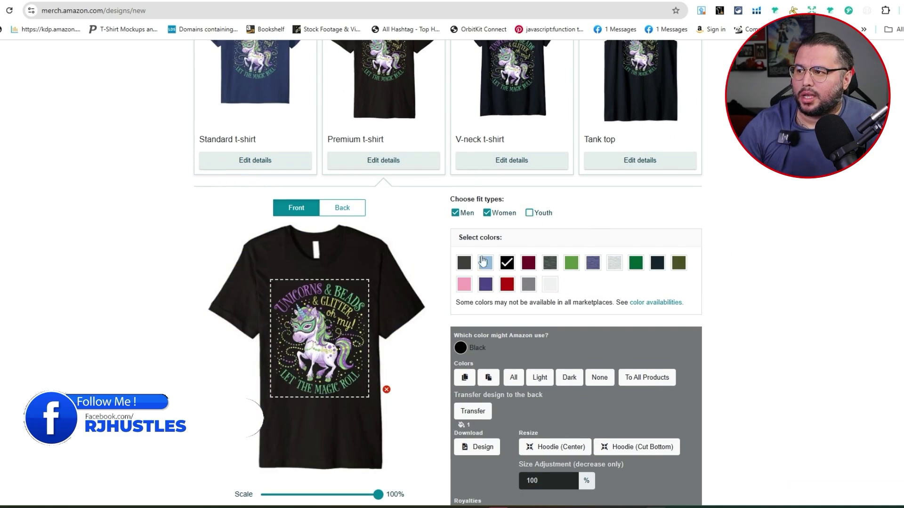
pyautogui.click(529, 213)
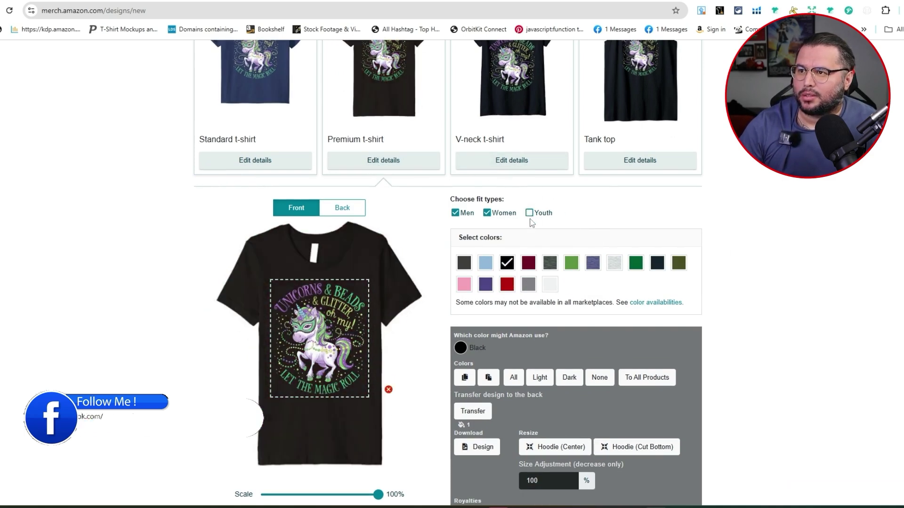
pyautogui.click(291, 160)
pyautogui.scroll(-2, 566, 289)
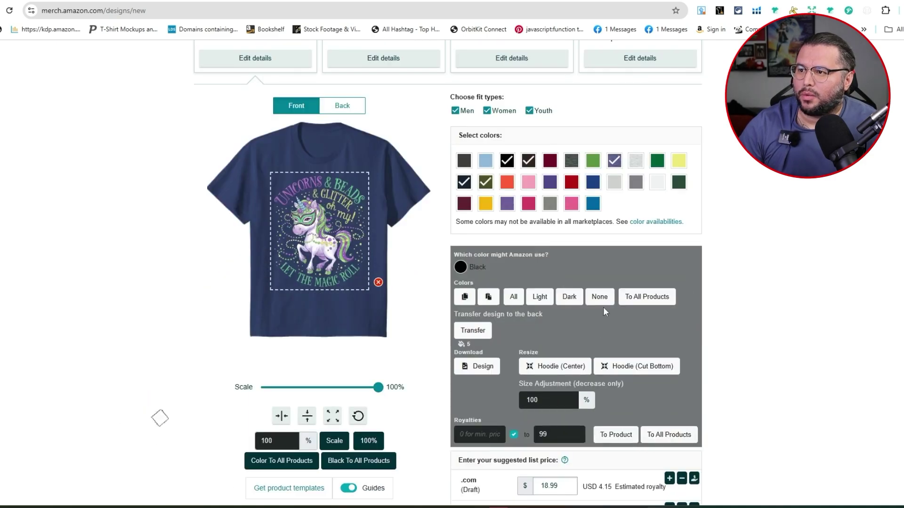
pyautogui.scroll(1, 625, 314)
pyautogui.click(669, 351)
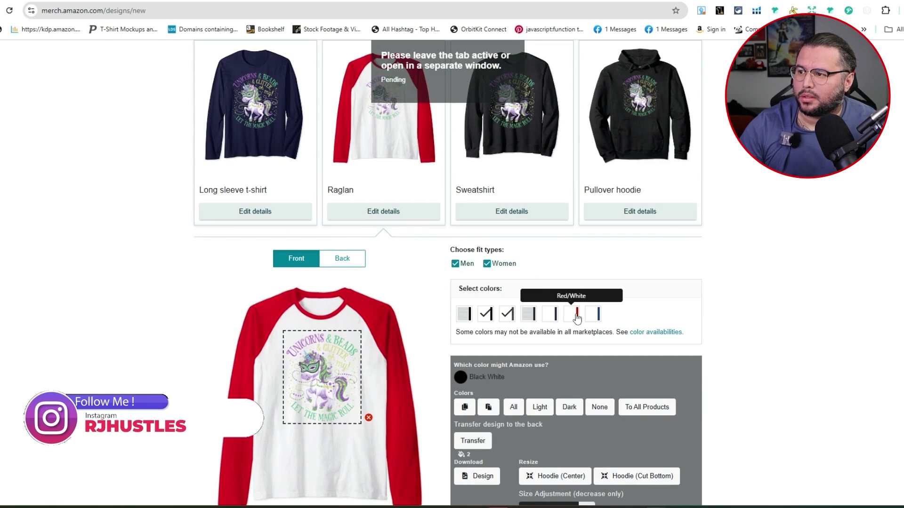
# Deselect the Raglan's dark heather grey/white and black/white colors, and reopen and confirm the product selection
pyautogui.click(506, 316)
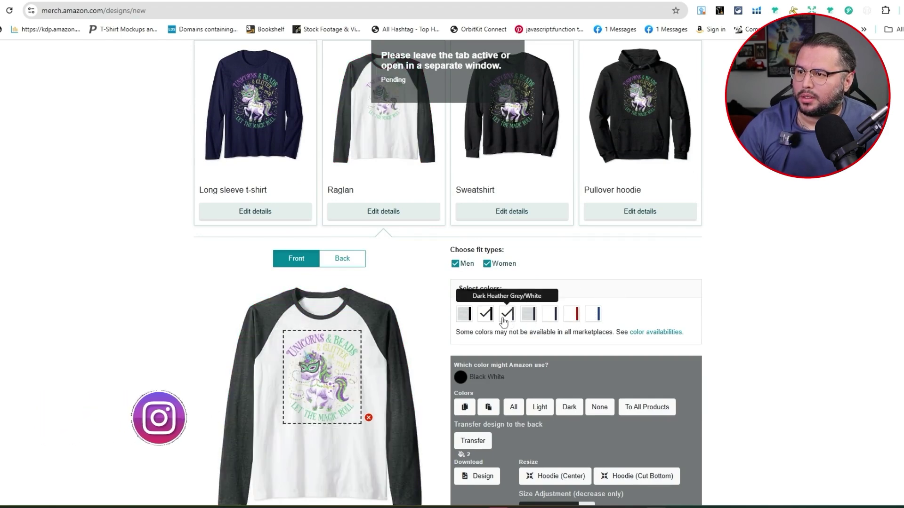
pyautogui.click(486, 319)
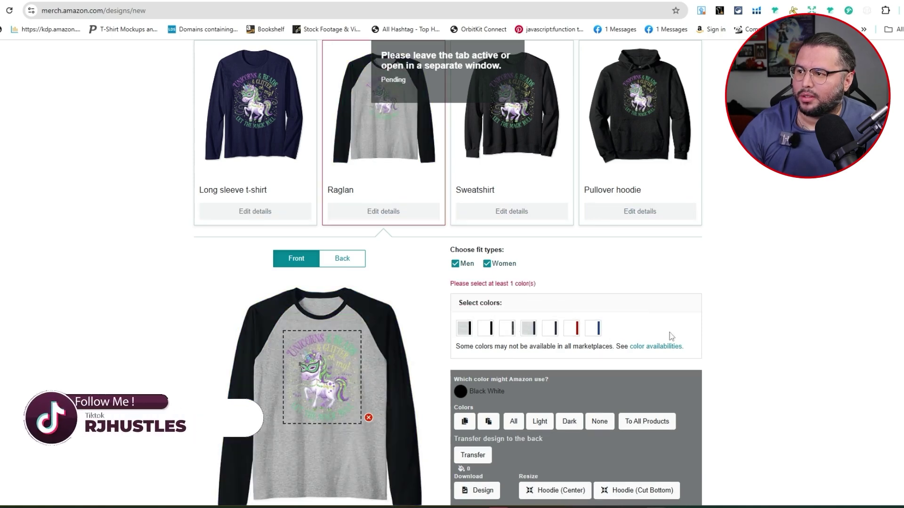
pyautogui.scroll(2, 598, 406)
pyautogui.scroll(9, 575, 426)
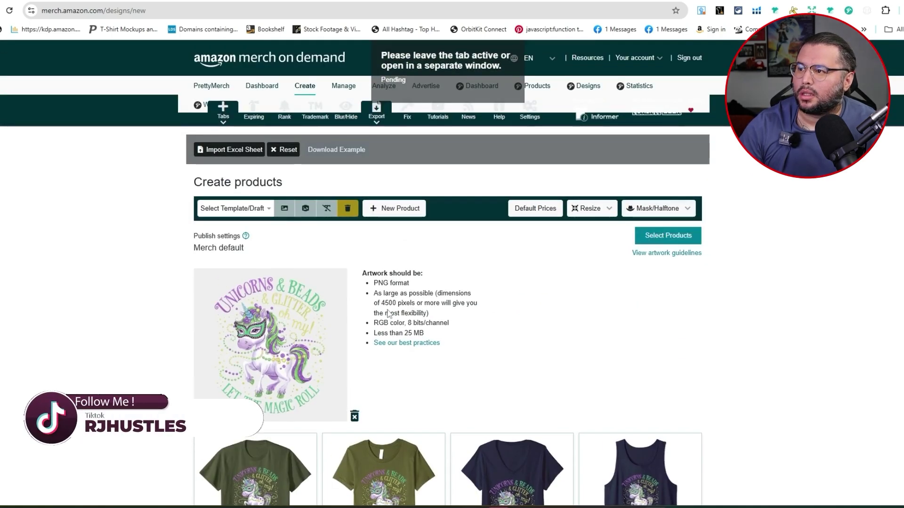
pyautogui.click(663, 236)
pyautogui.click(614, 490)
pyautogui.scroll(-12, 760, 436)
pyautogui.scroll(8, 296, 367)
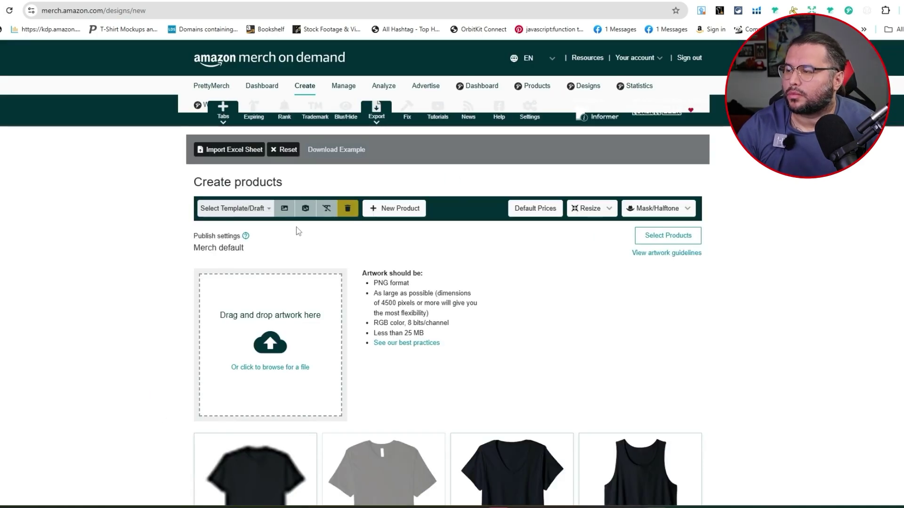
# Upload Mardi Gras Unicorn 11111.png again and confirm a product selection that includes the Premium t-shirt and leaves out the Raglan
pyautogui.click(308, 347)
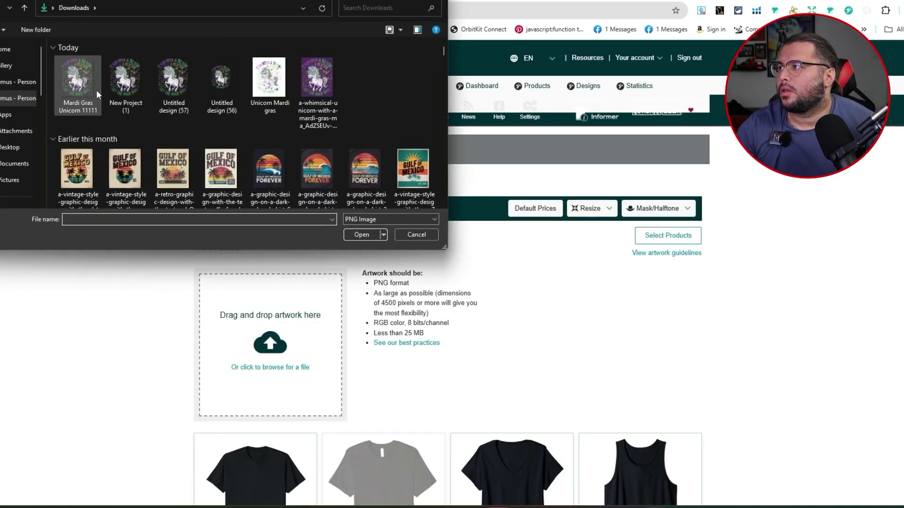
pyautogui.click(362, 234)
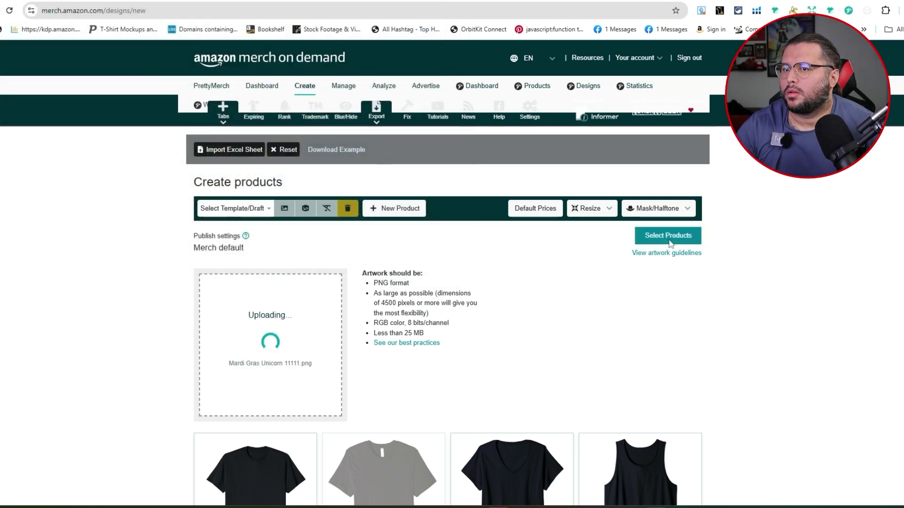
pyautogui.click(668, 235)
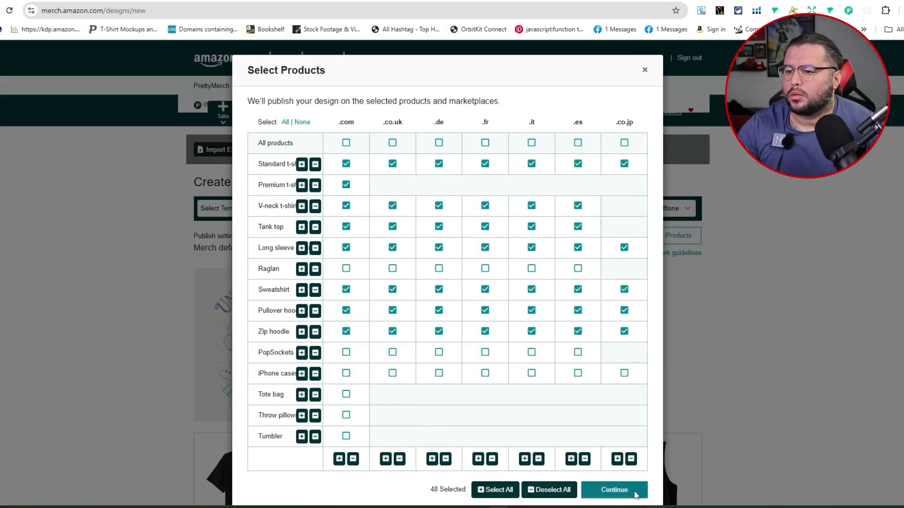
pyautogui.click(614, 489)
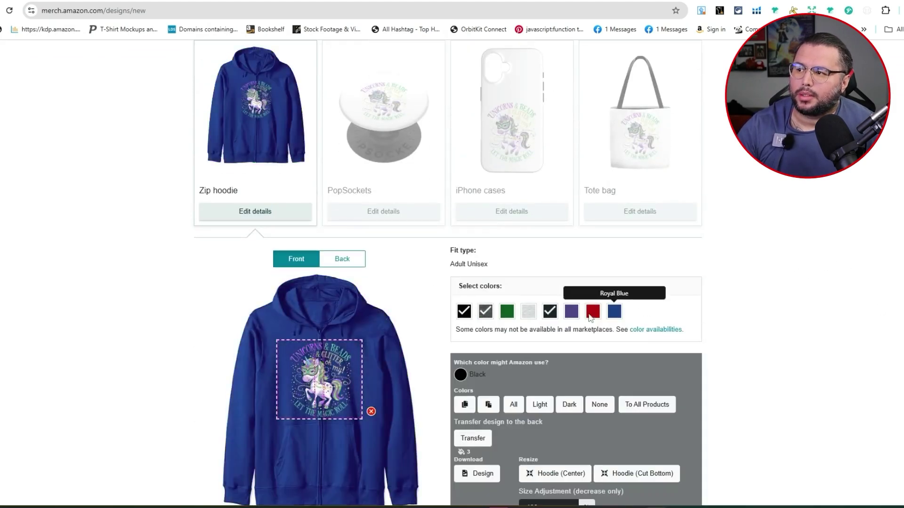
# Check the Zip hoodie's settings, and open the Standard t-shirt's details to examine its list prices and estimated royalties
pyautogui.scroll(-2, 474, 330)
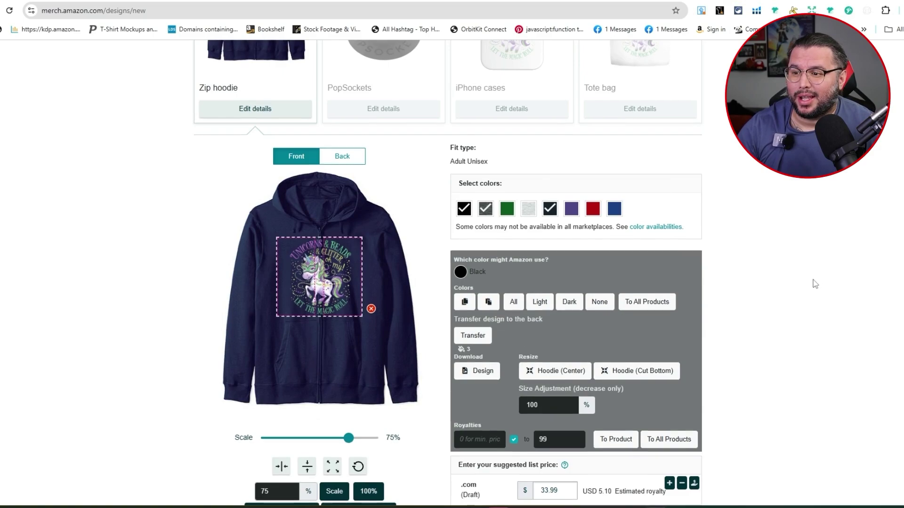
pyautogui.scroll(-2, 794, 309)
pyautogui.scroll(12, 501, 384)
pyautogui.click(279, 233)
pyautogui.scroll(-9, 532, 417)
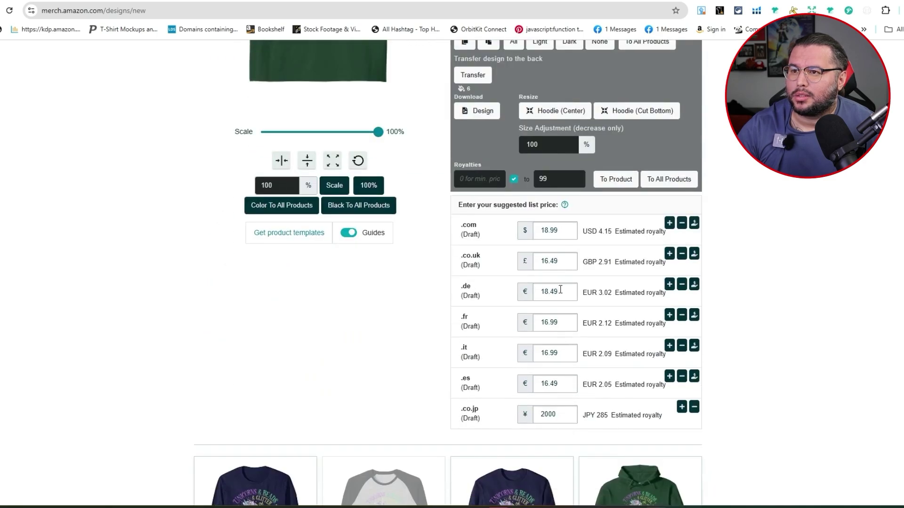
pyautogui.doubleClick(571, 234)
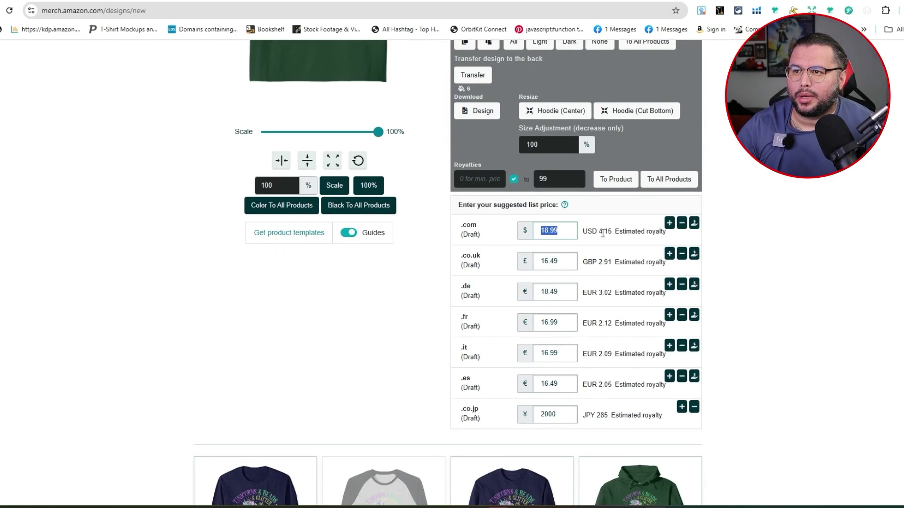
pyautogui.moveTo(599, 234); pyautogui.dragTo(664, 234)
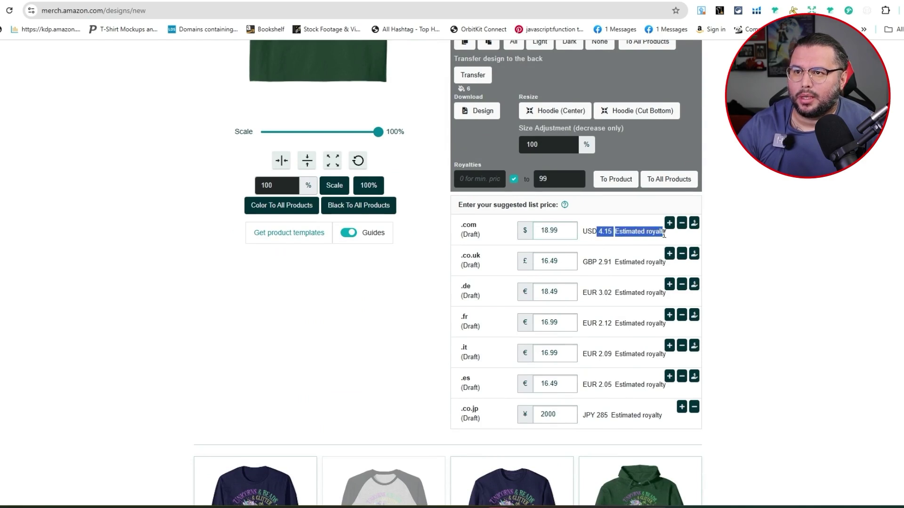
pyautogui.doubleClick(553, 234)
pyautogui.tripleClick(604, 233)
pyautogui.click(773, 273)
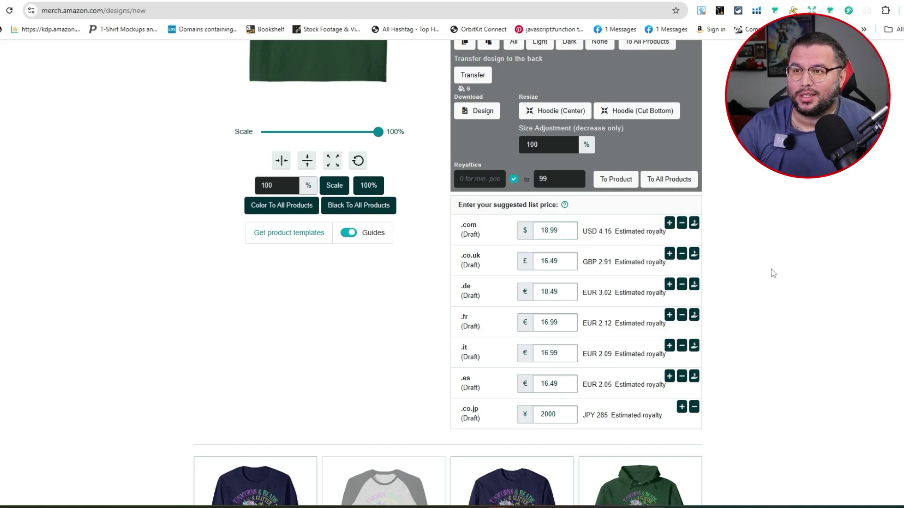
# Review the Standard t-shirt's selected colors, the mockups of all products and the empty product details form
pyautogui.scroll(6, 771, 419)
pyautogui.scroll(-2, 777, 419)
pyautogui.scroll(1, 409, 339)
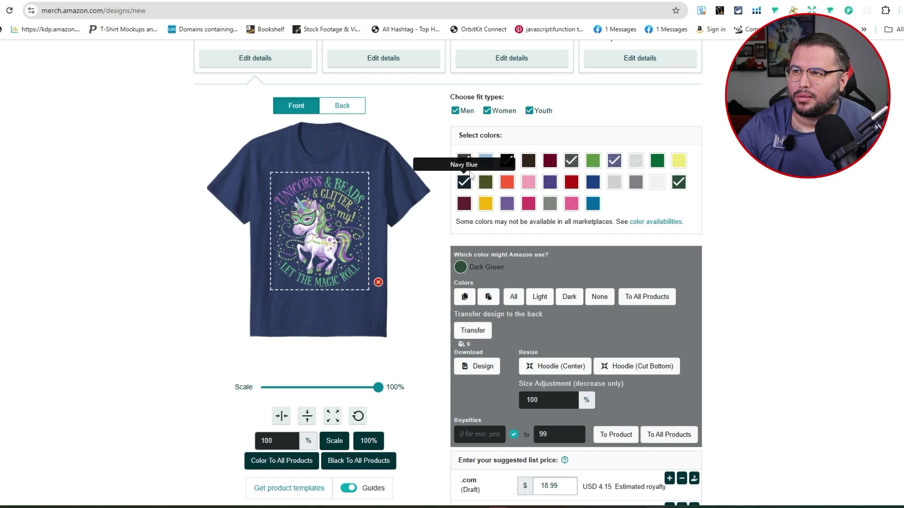
pyautogui.scroll(-15, 690, 281)
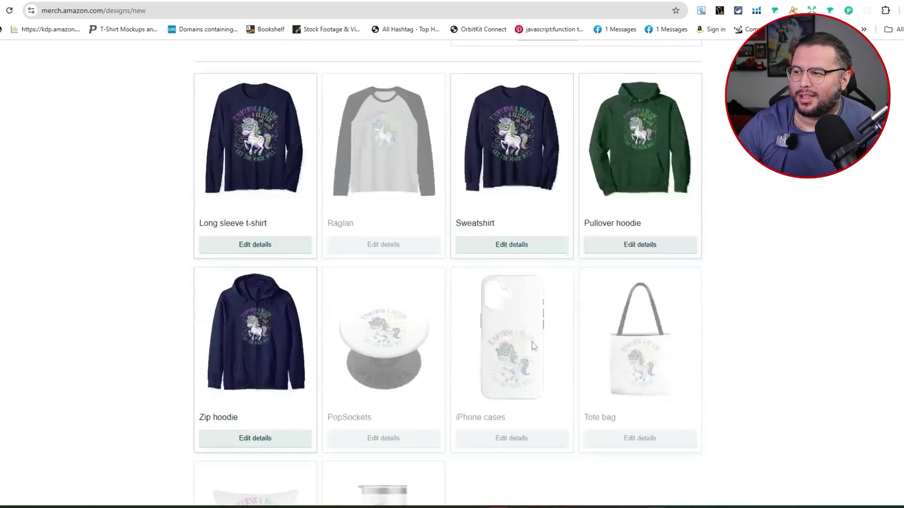
pyautogui.scroll(-15, 463, 367)
pyautogui.scroll(4, 324, 348)
pyautogui.scroll(20, 324, 348)
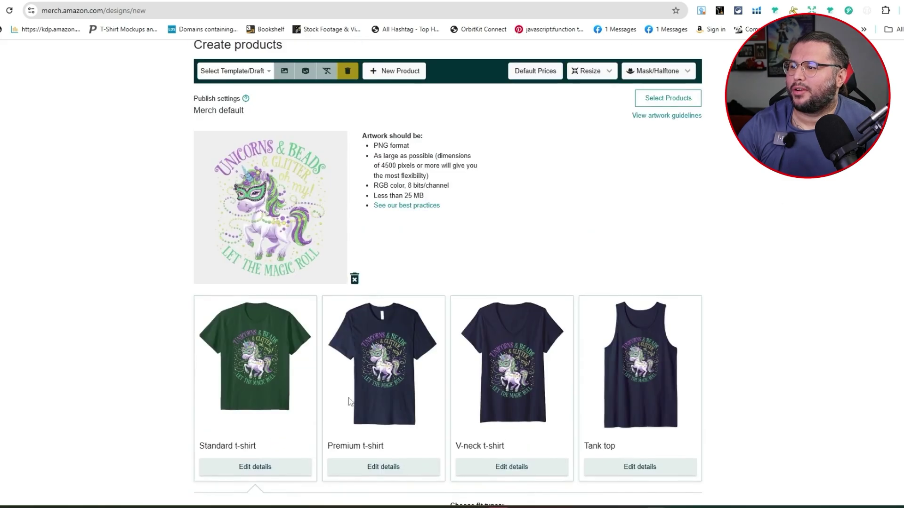
pyautogui.scroll(-3, 349, 401)
pyautogui.scroll(2, 349, 401)
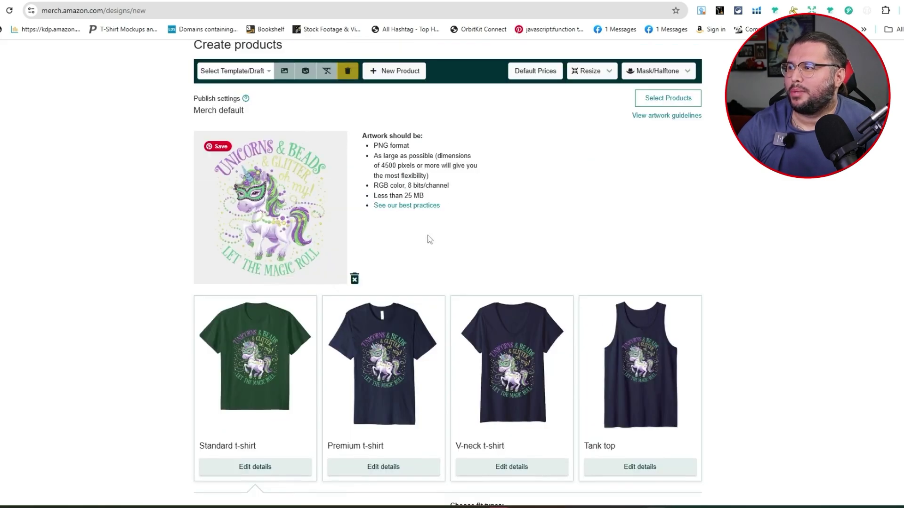
pyautogui.scroll(-20, 445, 268)
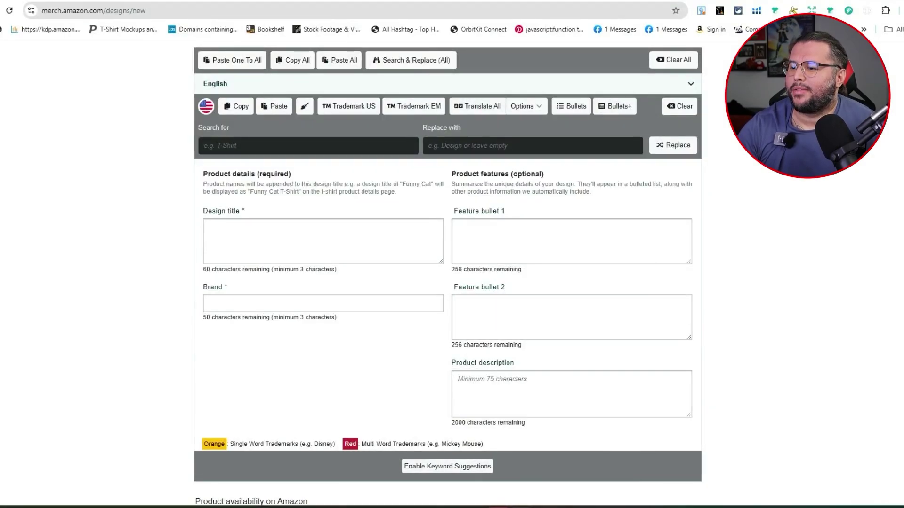
# Switch to the DeepSeek chat and find the "Unicorns & Beads & Glitter, Oh My!" T-shirt idea
pyautogui.click(574, 466)
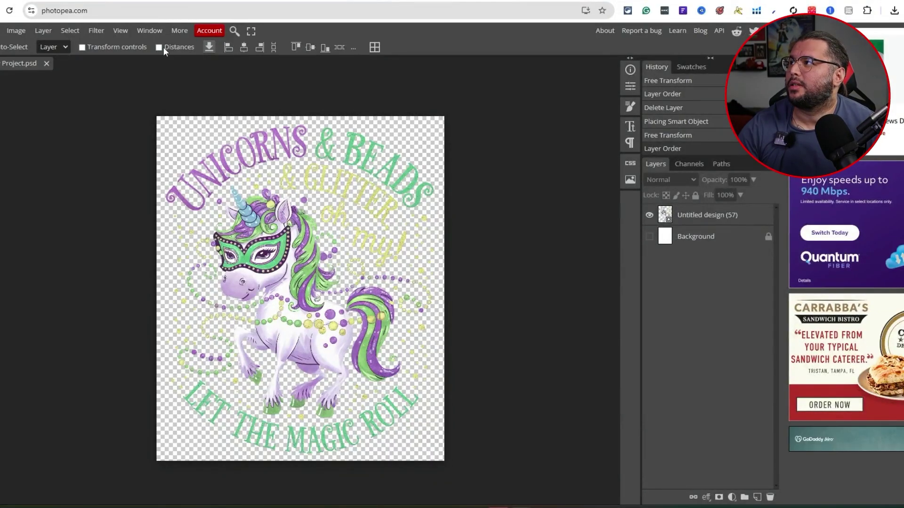
pyautogui.click(163, 1)
pyautogui.scroll(3, 420, 377)
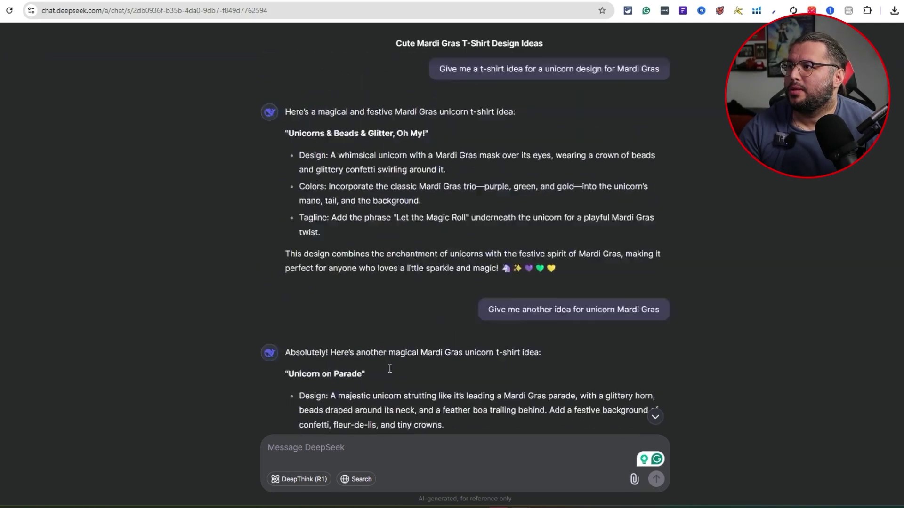
pyautogui.moveTo(556, 394); pyautogui.dragTo(275, 254)
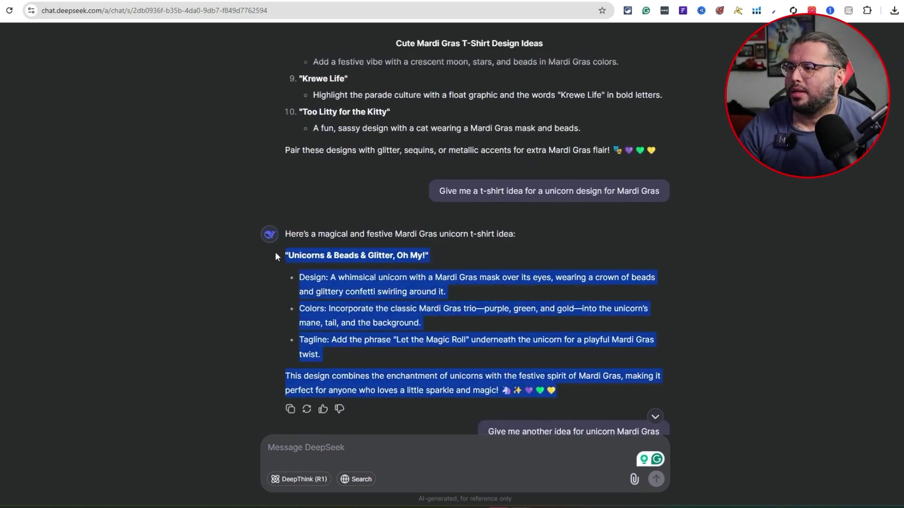
pyautogui.scroll(-5, 409, 391)
# Send the message "We ended up creating this design:" followed by the copied "Unicorns & Beads & Glitter, Oh My!" idea text
pyautogui.click(367, 448)
pyautogui.write('We n')
pyautogui.press('BackSpace')
pyautogui.write('en')
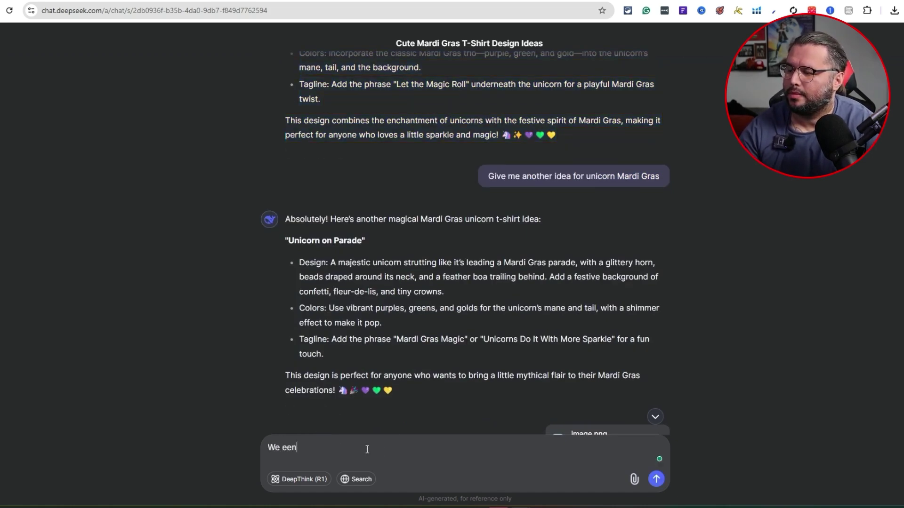
pyautogui.write('ded up creating this design bi')
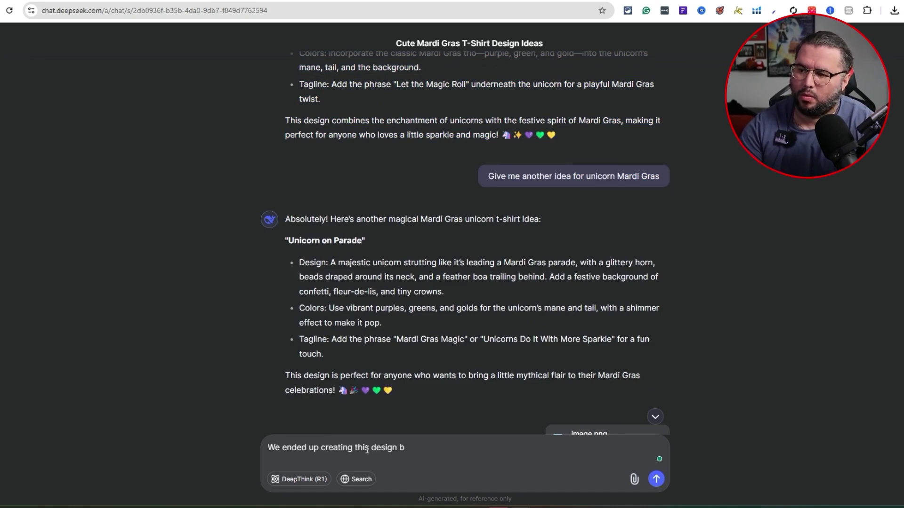
pyautogui.write('"Unicorns & Beads & Glitter, Oh My!"  Design: A whimsical unicorn with a Mardi Gras mask over its eyes, wearing a crown of beads and glittery confetti swirling around it.  Colors: Incorporate the classic Mardi Gras trio—purple, green, and gold—into the unicorn’s mane, tail, and the background.  Tagline: Add the phrase "Let the Magic Roll" underneath the unicorn for a playful Mardi Gras twist.  This design combines the enchantment of unicorns with the festive spirit of Mardi Gras, making it perfect for anyone who loves a little sparkle and magic! 🦄✨💜💚💛')
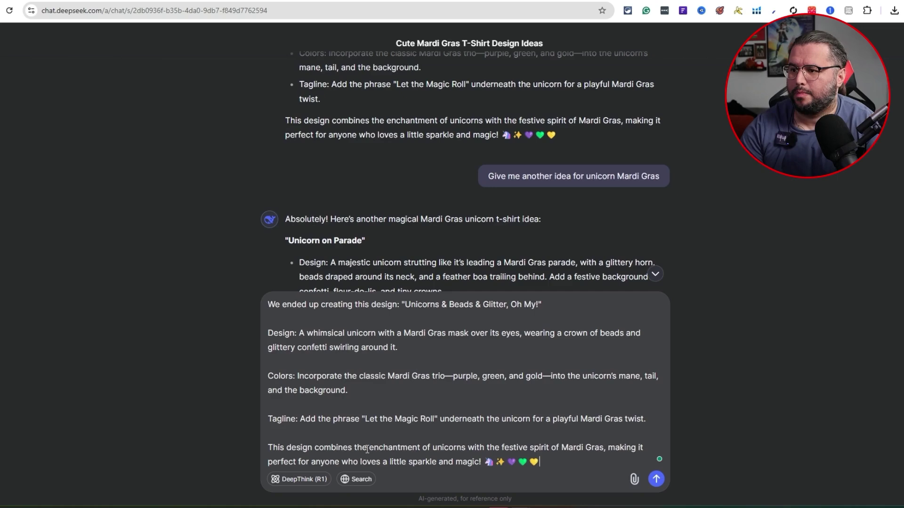
pyautogui.press('Return')
# Draft a prompt about creating a listing on Amazon Merch, wanting to think like a customer on Amazon and how they would search for this product
pyautogui.write('I will be ')
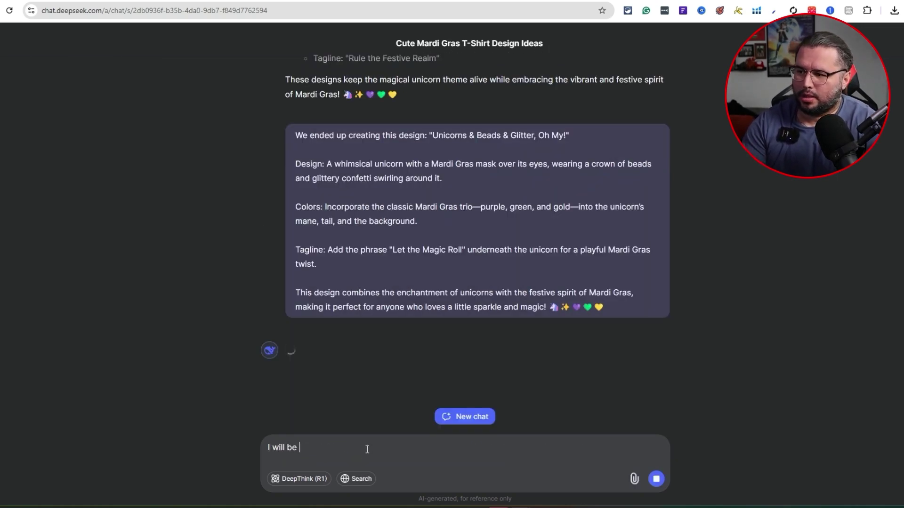
pyautogui.write('creating a l')
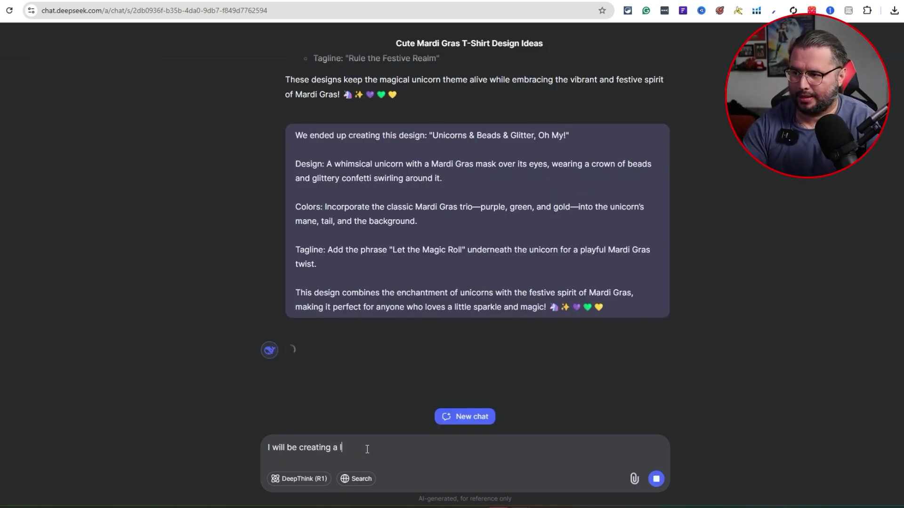
pyautogui.write('isting on Amazon Merch')
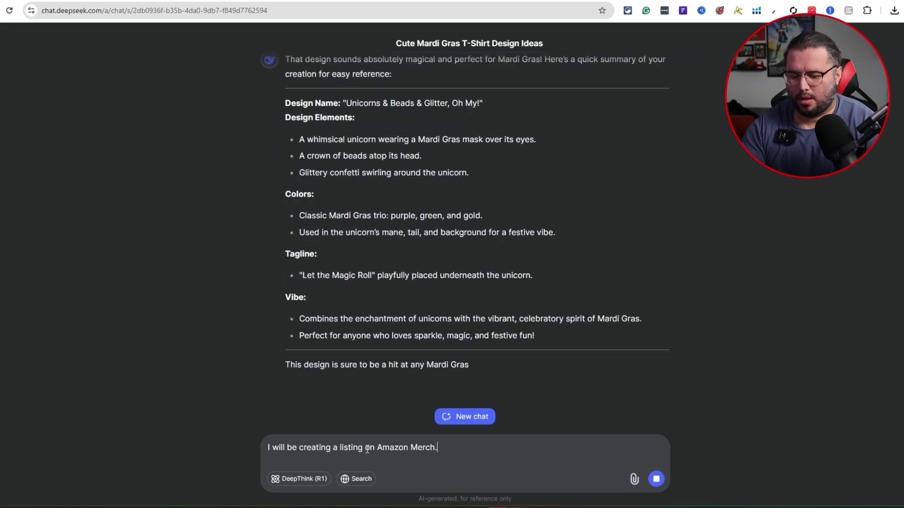
pyautogui.write('. I wanto think like')
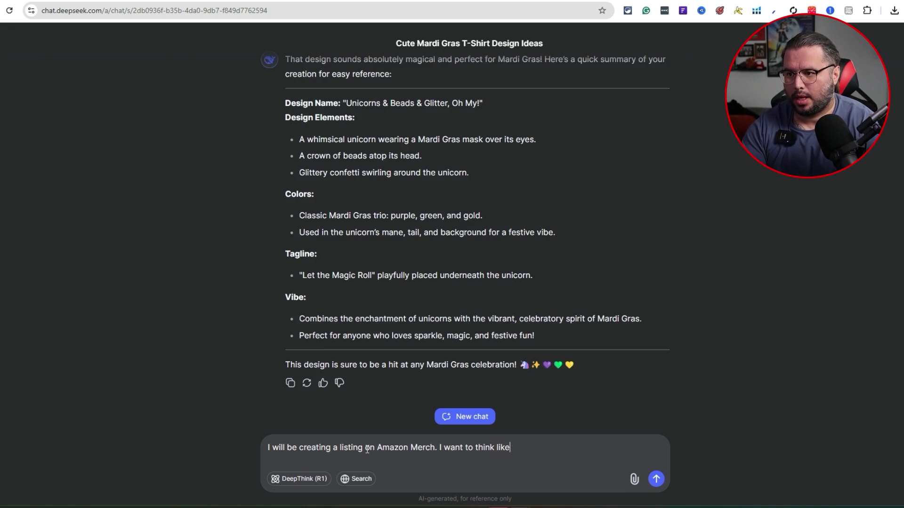
pyautogui.write(' custome')
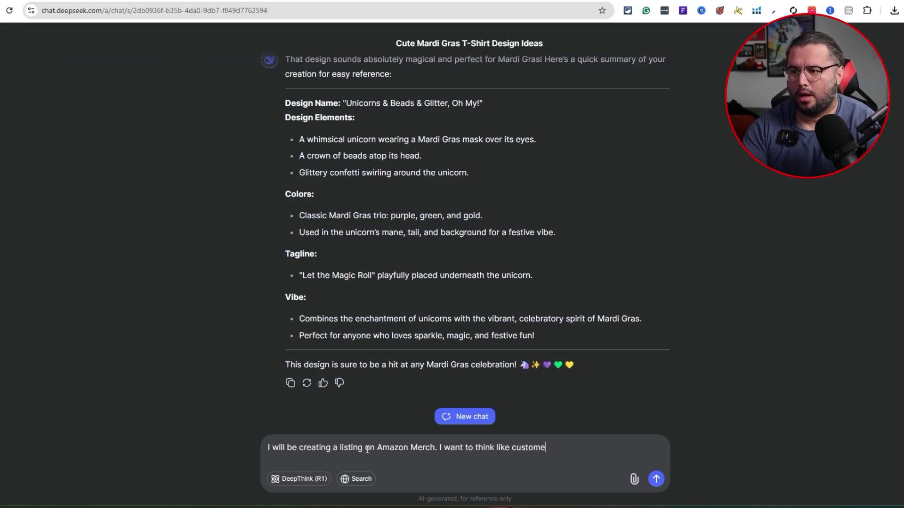
pyautogui.write('r on Amazon and')
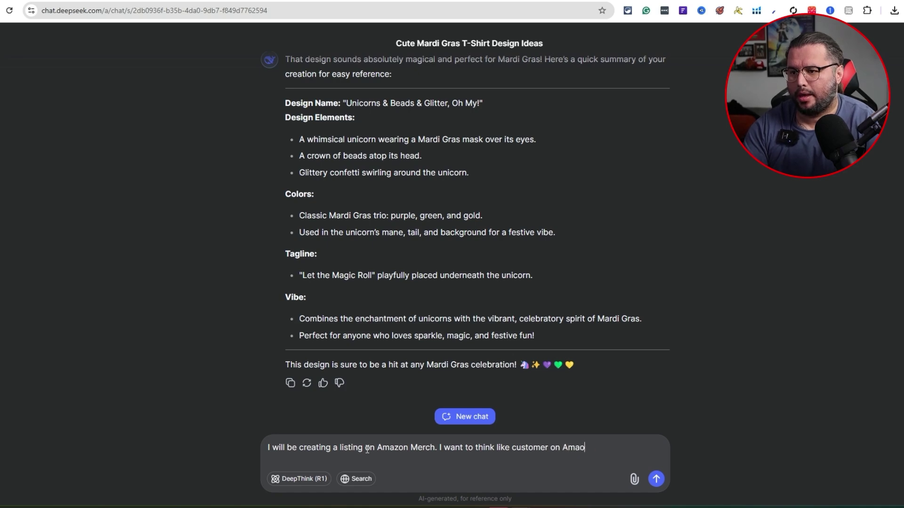
pyautogui.write(' hoiw')
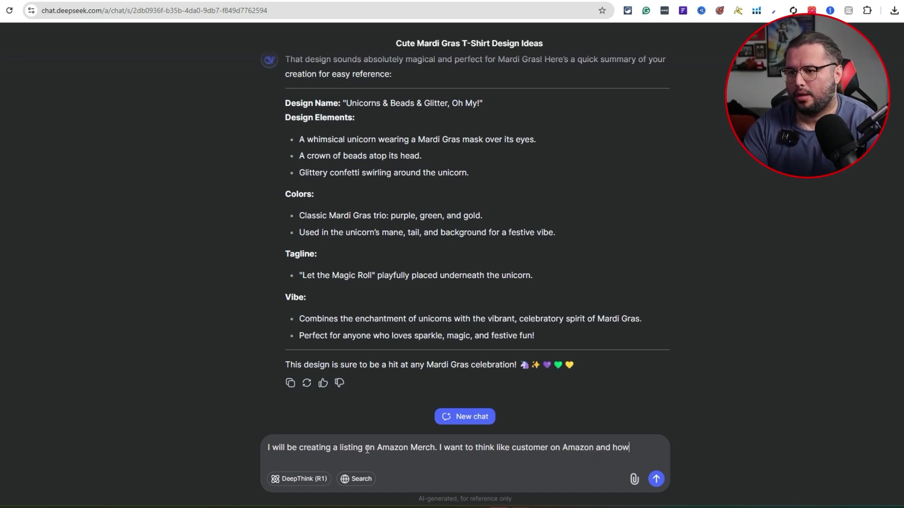
pyautogui.write(' they would ser')
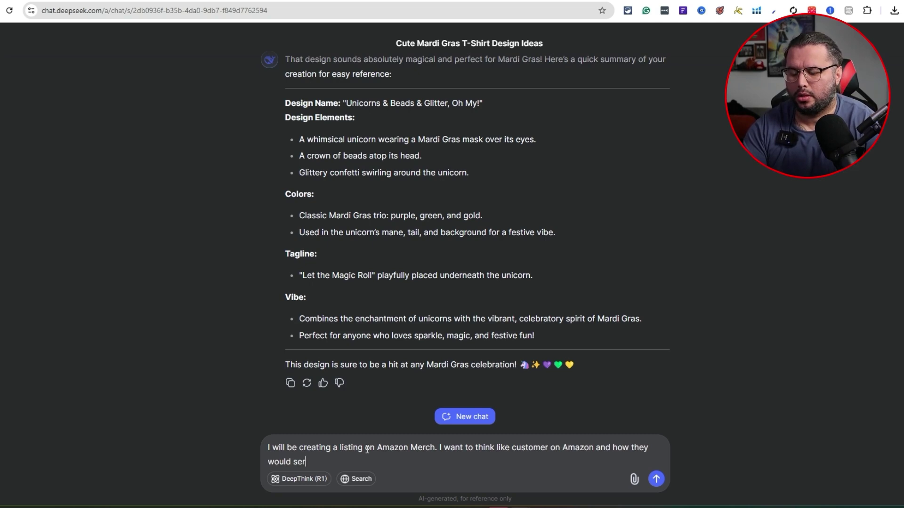
pyautogui.write('h to buy this prod')
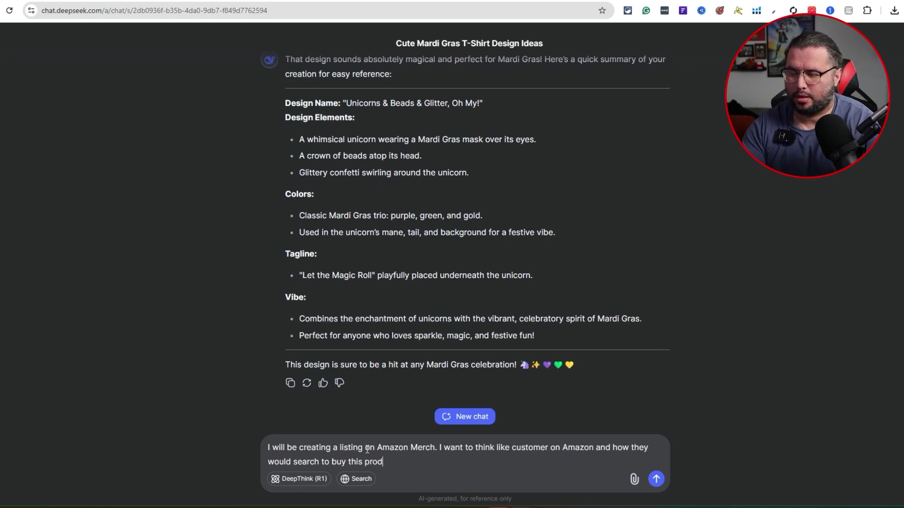
# Add "We will be filling out the brand with" to the prompt, plus "50 characters remaining" copied from the Brand field on Amazon Merch
pyautogui.write('uct. We will be filling out the')
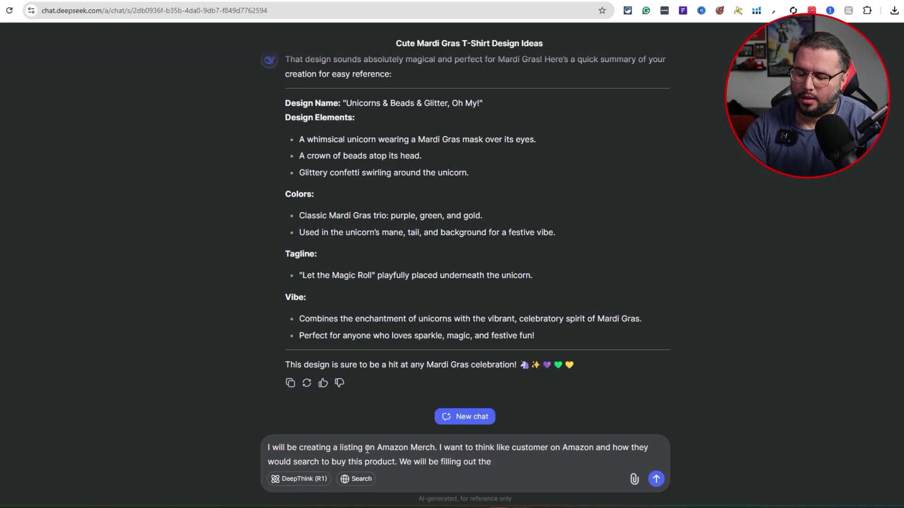
pyautogui.write(' brand an')
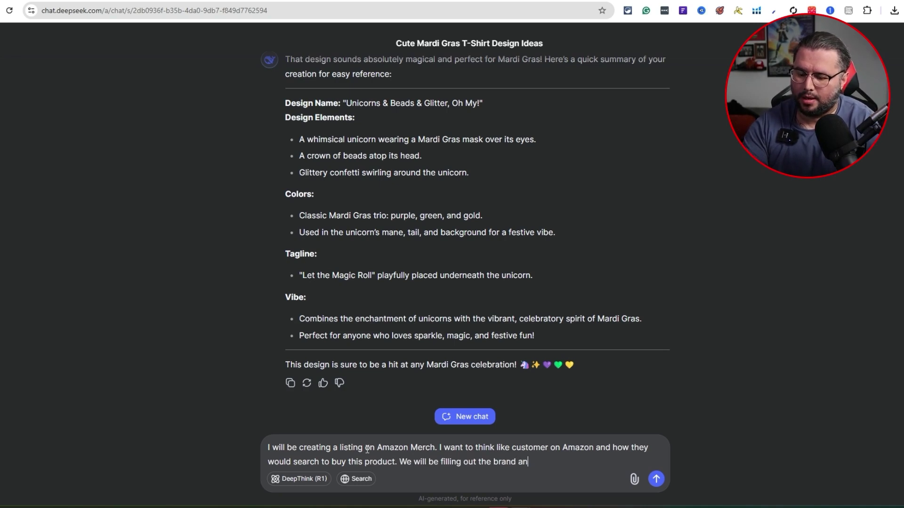
pyautogui.write('d titl')
pyautogui.press('BackSpace')
pyautogui.press('BackSpace')
pyautogui.press('BackSpace')
pyautogui.press('BackSpace')
pyautogui.press('BackSpace')
pyautogui.press('BackSpace')
pyautogui.press('BackSpace')
pyautogui.press('BackSpace')
pyautogui.write('with')
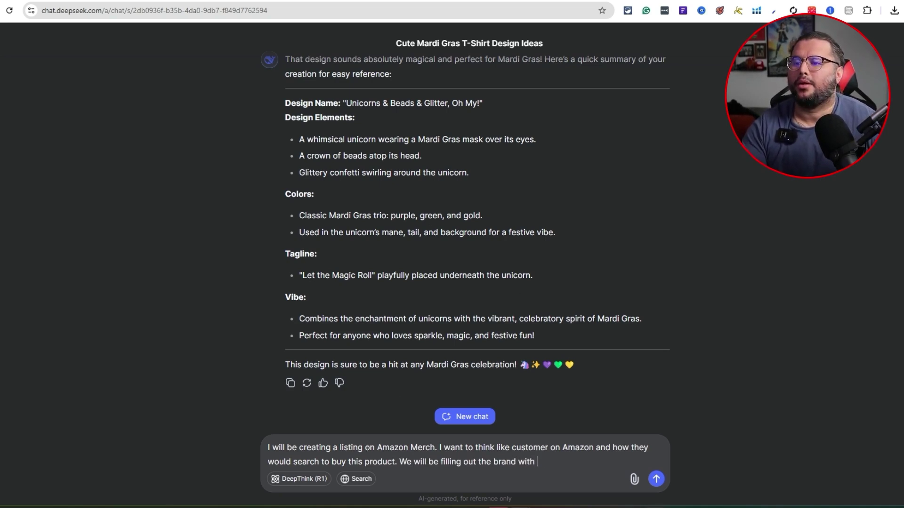
pyautogui.hotkey('alt', 'Tab')
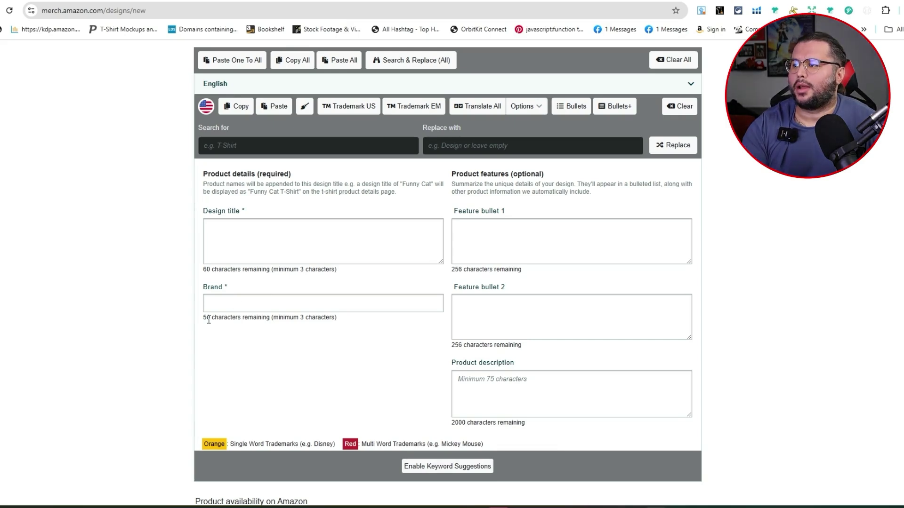
pyautogui.moveTo(206, 322); pyautogui.dragTo(270, 320)
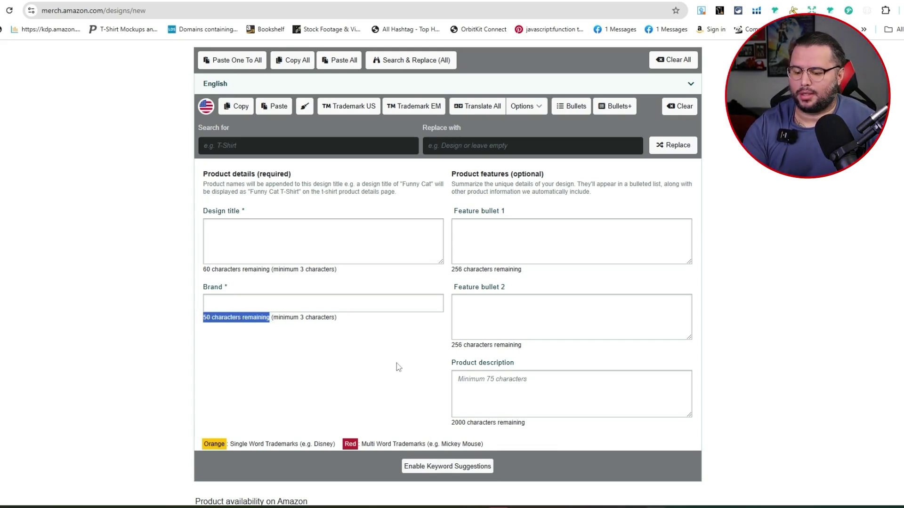
pyautogui.hotkey('ctrl', 'c')
pyautogui.hotkey('alt', 'Tab')
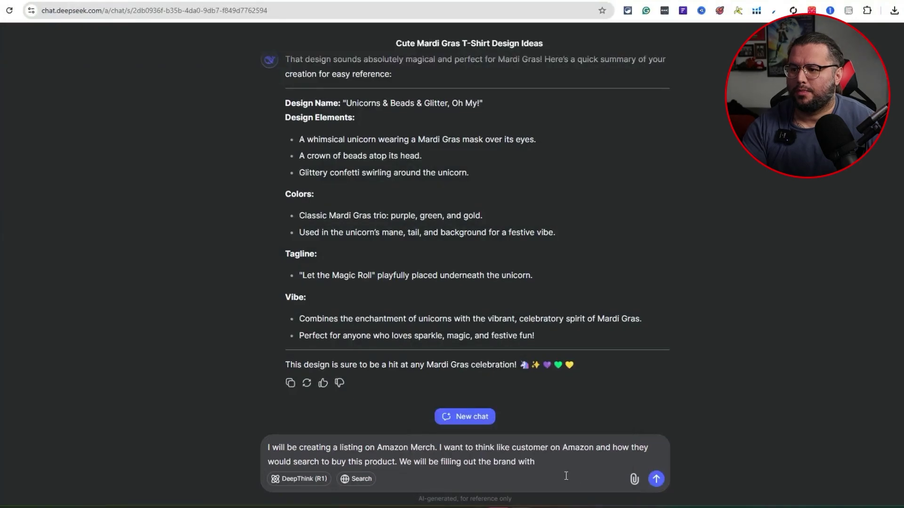
pyautogui.hotkey('ctrl', 'v')
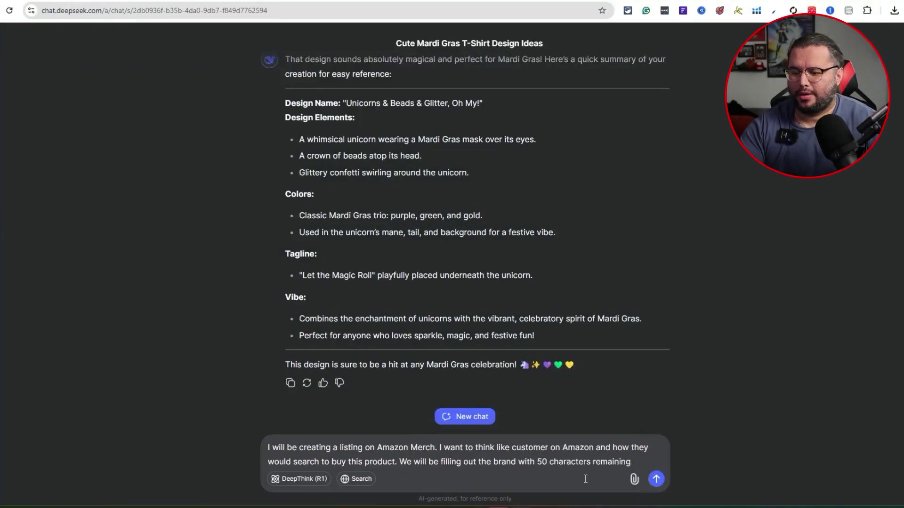
# Continue the prompt with ", title with" after the brand's character limit
pyautogui.write(', titlke')
pyautogui.press('BackSpace')
pyautogui.press('BackSpace')
pyautogui.write('e with')
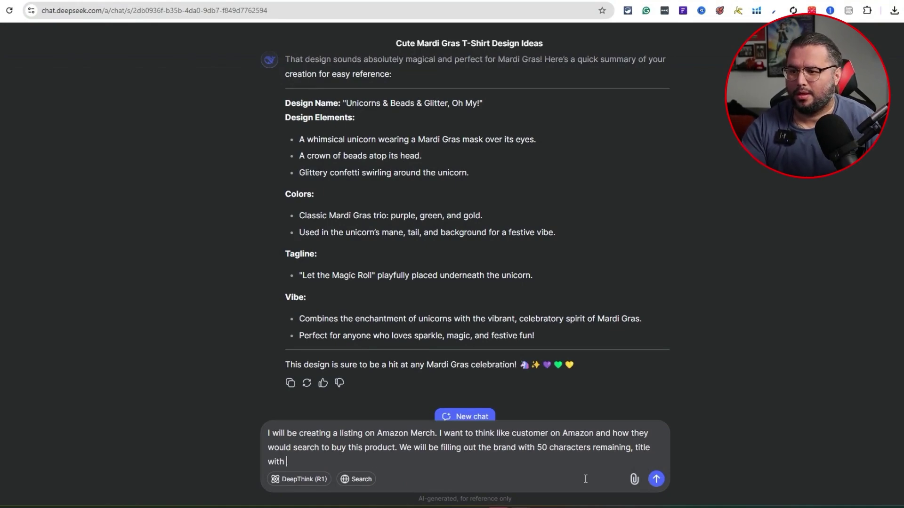
# Copy the design title's character limit from the Amazon Merch form and add "60 characters remaining" to the unfinished DeepSeek prompt
pyautogui.click(492, 471)
pyautogui.moveTo(269, 269); pyautogui.dragTo(200, 270)
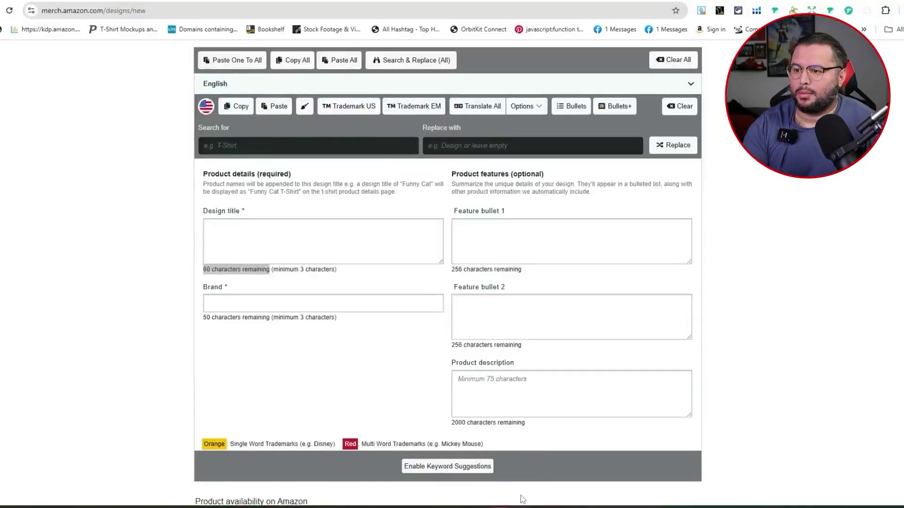
pyautogui.moveTo(521, 506)
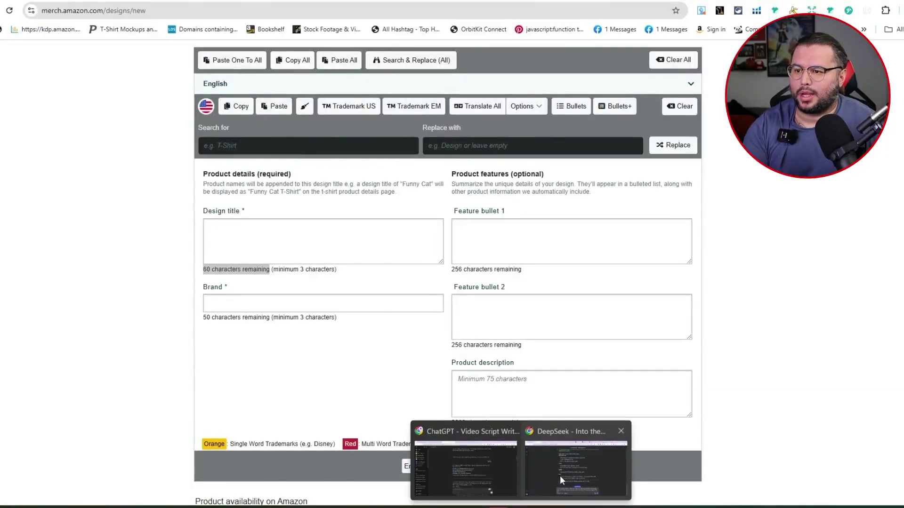
pyautogui.click(558, 478)
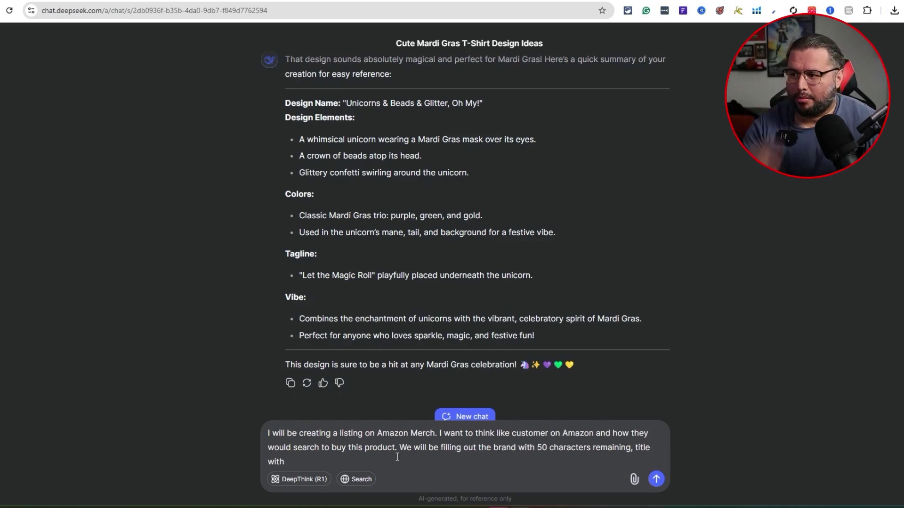
pyautogui.write('60 characters remaining')
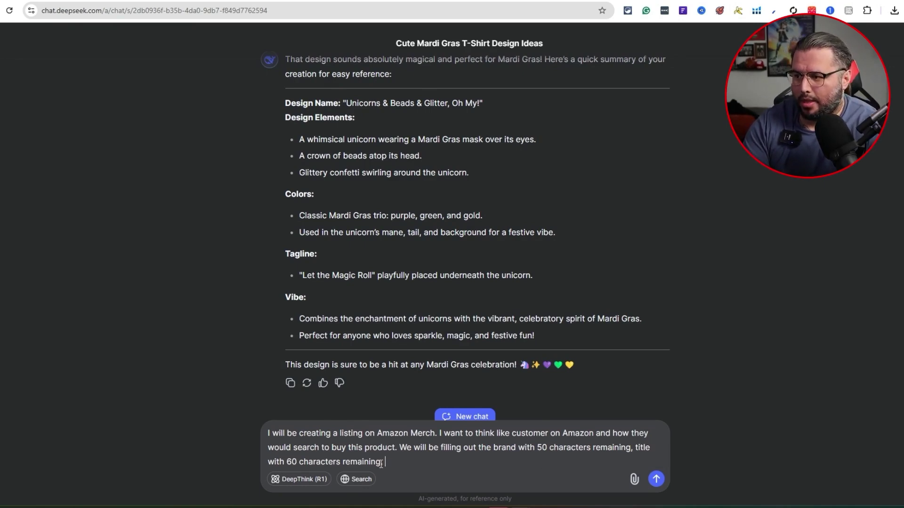
# Continue the prompt with "2 bullet points with 256 characters", copying the feature bullet limit from the Amazon Merch form
pyautogui.write(', Bu')
pyautogui.press('BackSpace')
pyautogui.press('BackSpace')
pyautogui.write('2 bullet points with')
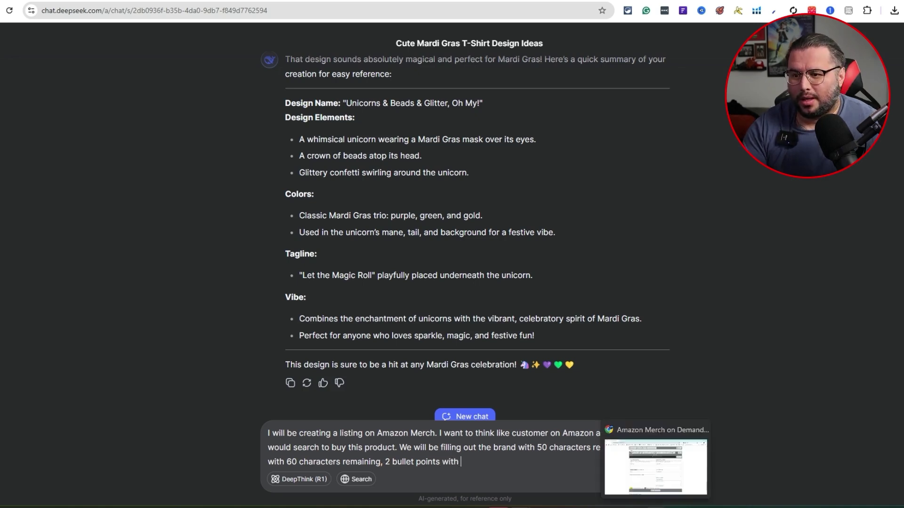
pyautogui.moveTo(520, 507)
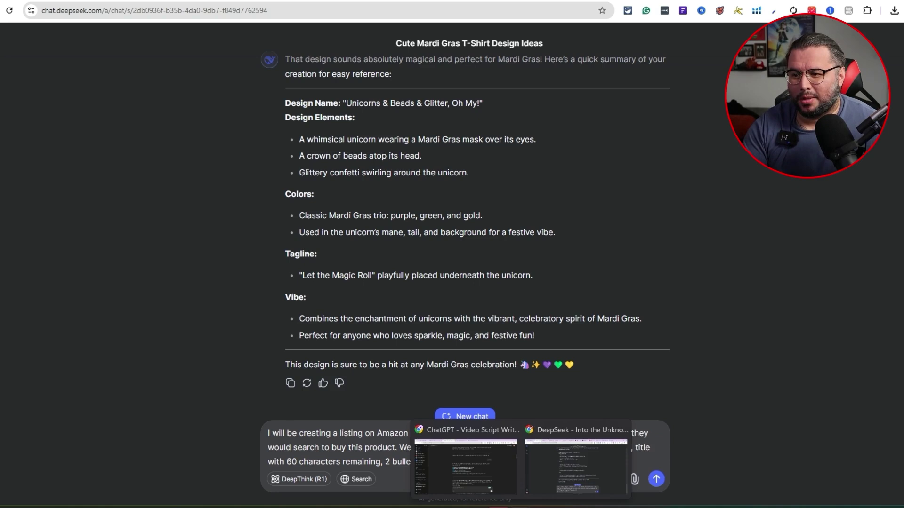
pyautogui.moveTo(656, 507)
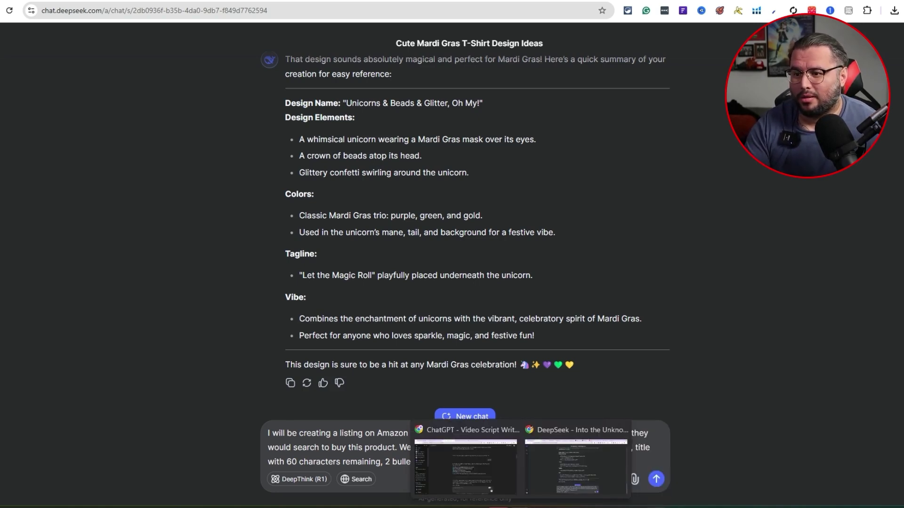
pyautogui.click(656, 507)
pyautogui.moveTo(452, 270); pyautogui.dragTo(495, 272)
pyautogui.hotkey('ctrl', 'c')
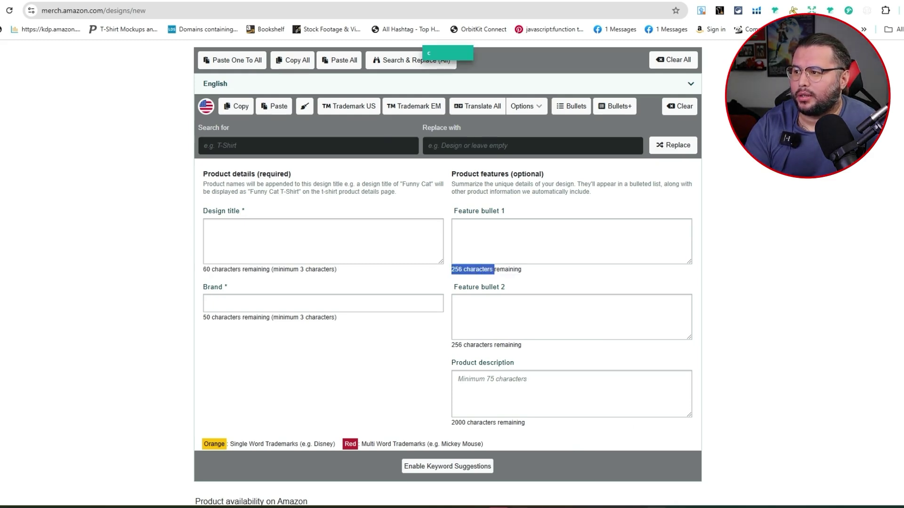
pyautogui.hotkey('alt', 'Tab')
pyautogui.hotkey('ctrl', 'v')
# Add ", description 2000 characters" to the DeepSeek prompt, copying the product description limit from the Amazon Merch form
pyautogui.write(', description')
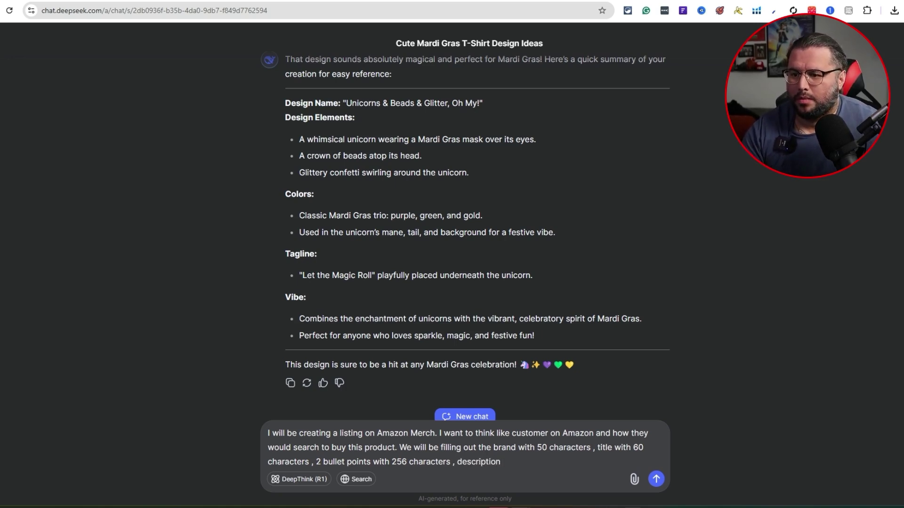
pyautogui.hotkey('alt', 'Tab')
pyautogui.moveTo(452, 423); pyautogui.dragTo(493, 423)
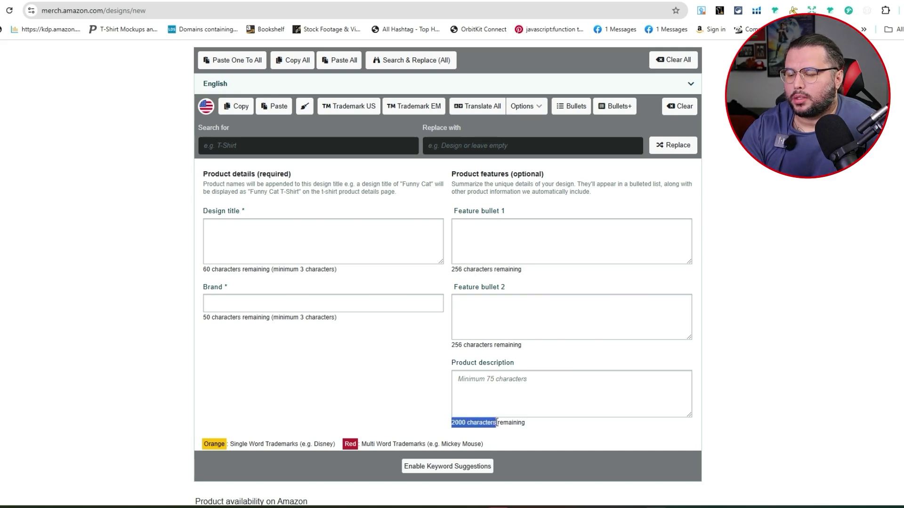
pyautogui.hotkey('ctrl', 'c')
pyautogui.click(572, 464)
pyautogui.hotkey('ctrl', 'v')
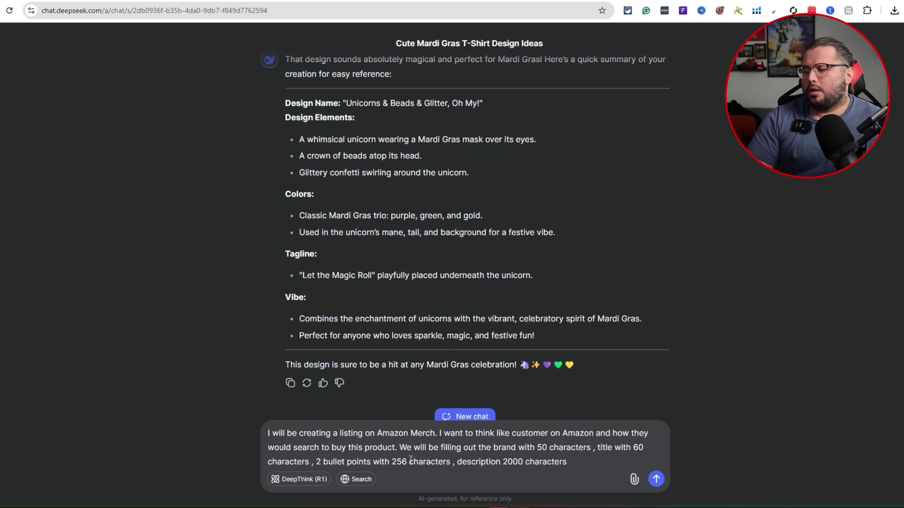
# Replace the word "product" in the prompt with "tshirt design"
pyautogui.doubleClick(384, 449)
pyautogui.write('tshirt d')
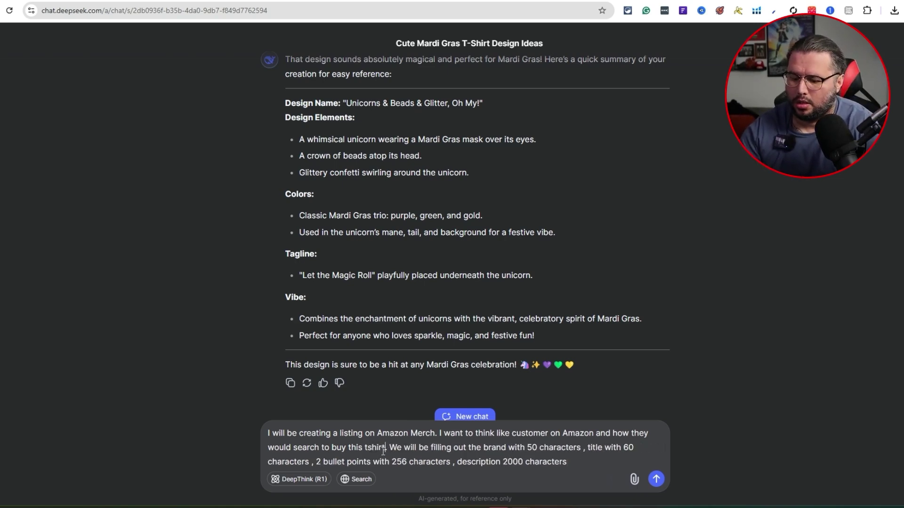
pyautogui.write('esign')
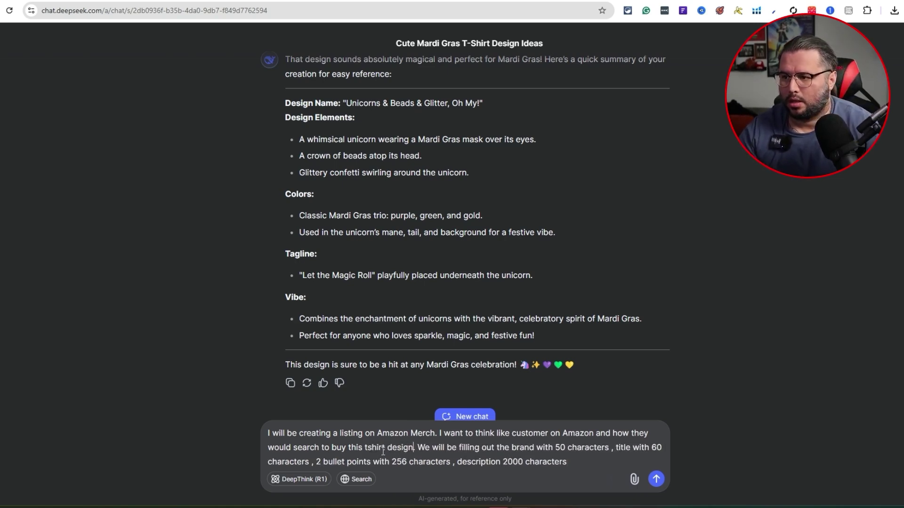
# Append "We don't want to talk about the material of the or shipping or pricing" to the prompt
pyautogui.write('We')
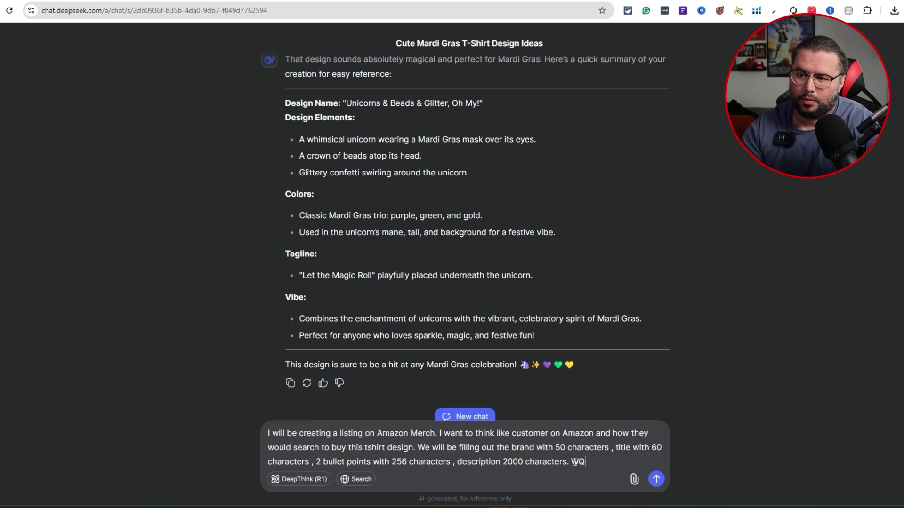
pyautogui.write(" don't want to talk about the shirt")
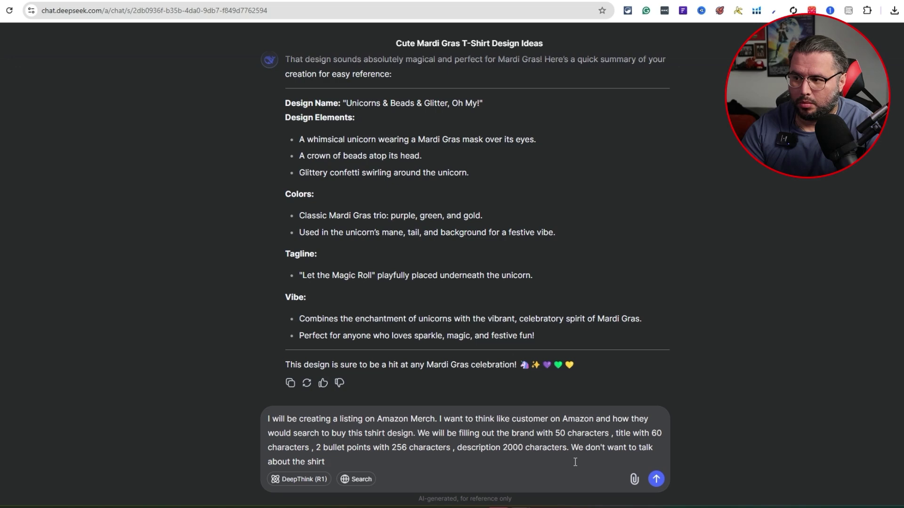
pyautogui.write('material of the or shipping or pricing')
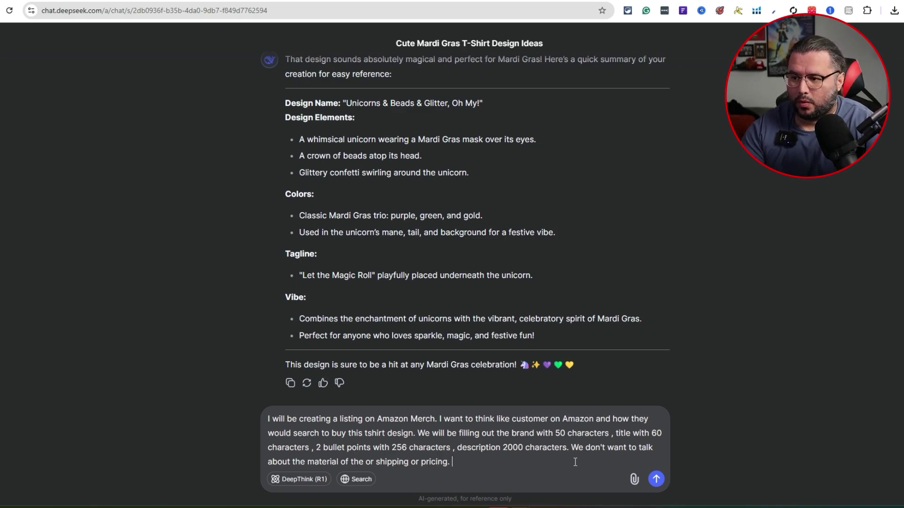
# Add a sentence to the prompt saying "We only want to talk about the designs"
pyautogui.write('. We onlty')
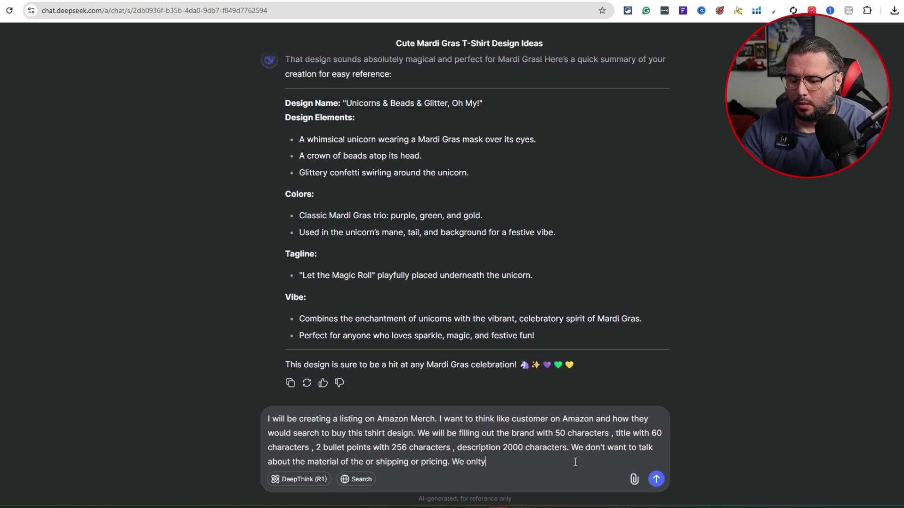
pyautogui.press('BackSpace')
pyautogui.press('BackSpace')
pyautogui.write('y want to')
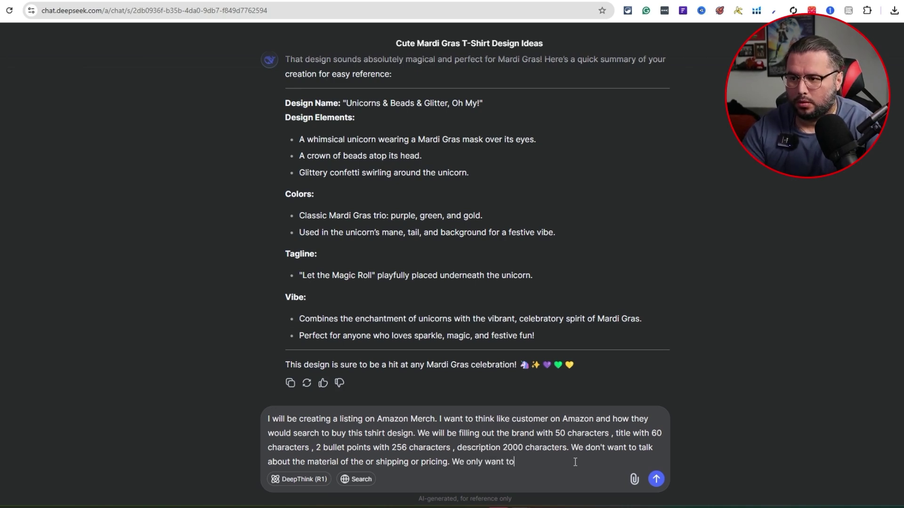
pyautogui.write(' talk about ')
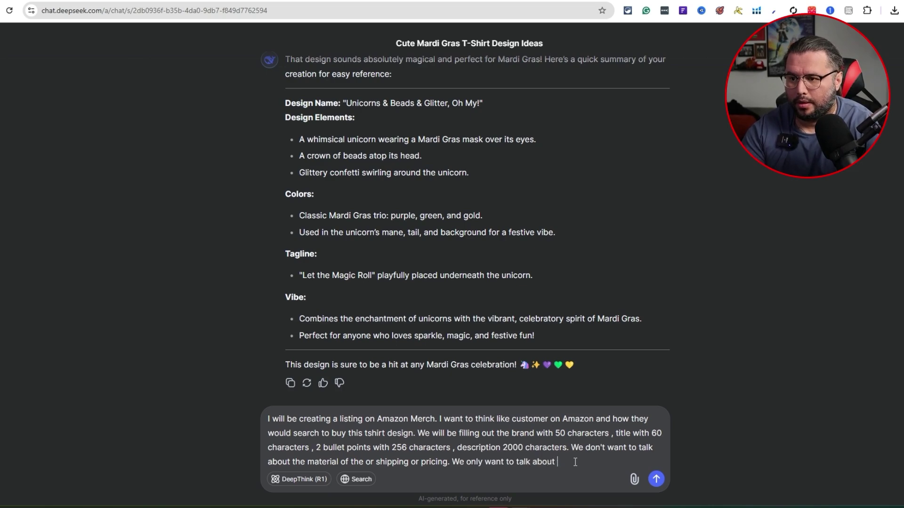
pyautogui.write('the desig')
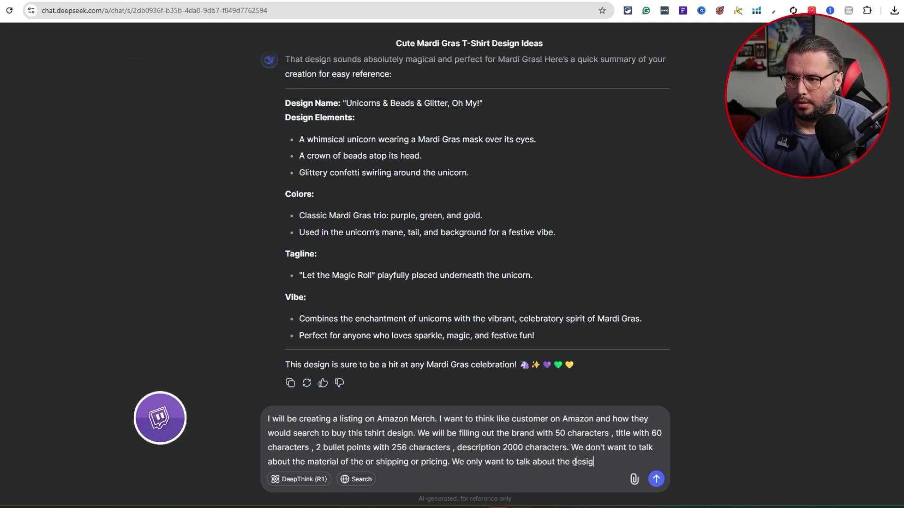
# Add the instruction "Using long tail keywords to help rank on Amazon." to the prompt
pyautogui.write('ns. Usion')
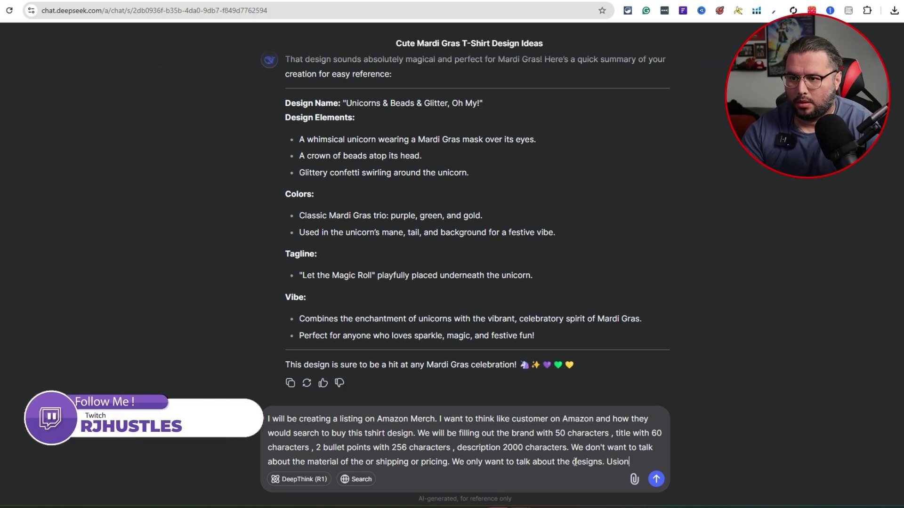
pyautogui.write('m long tail keywo')
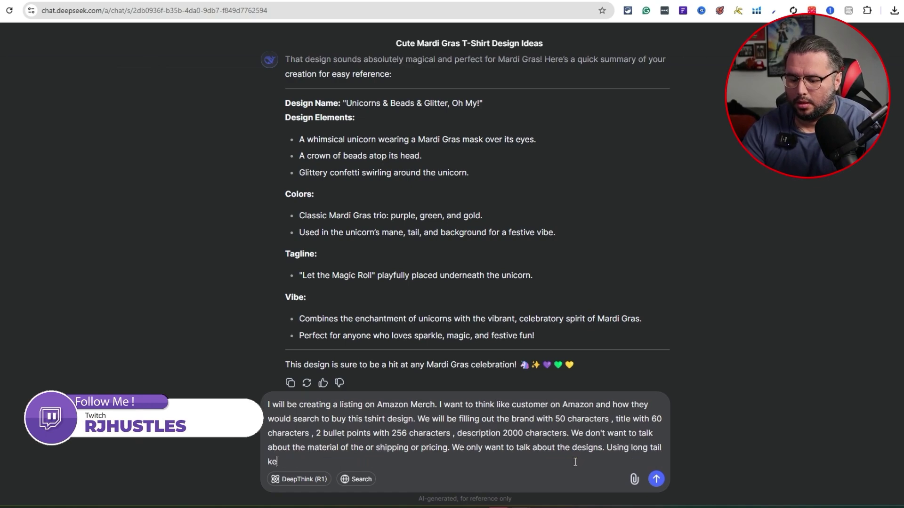
pyautogui.write('rds t')
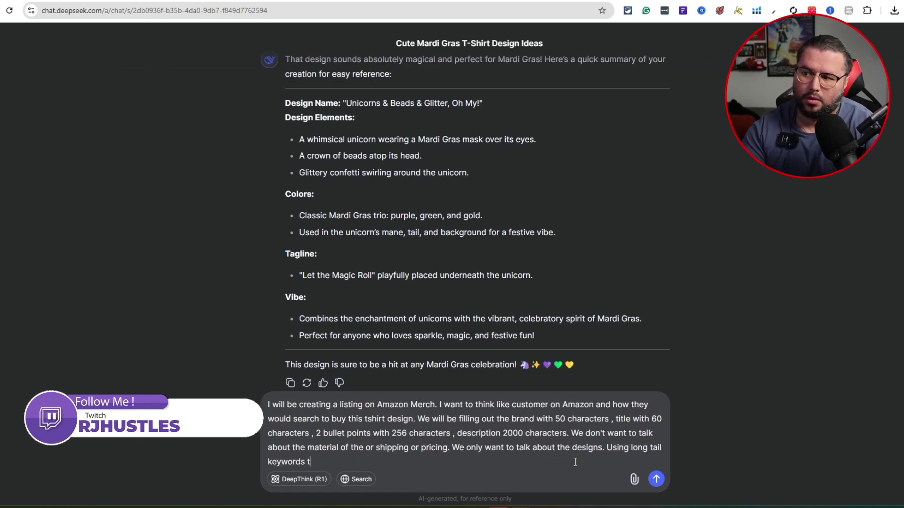
pyautogui.write('o help')
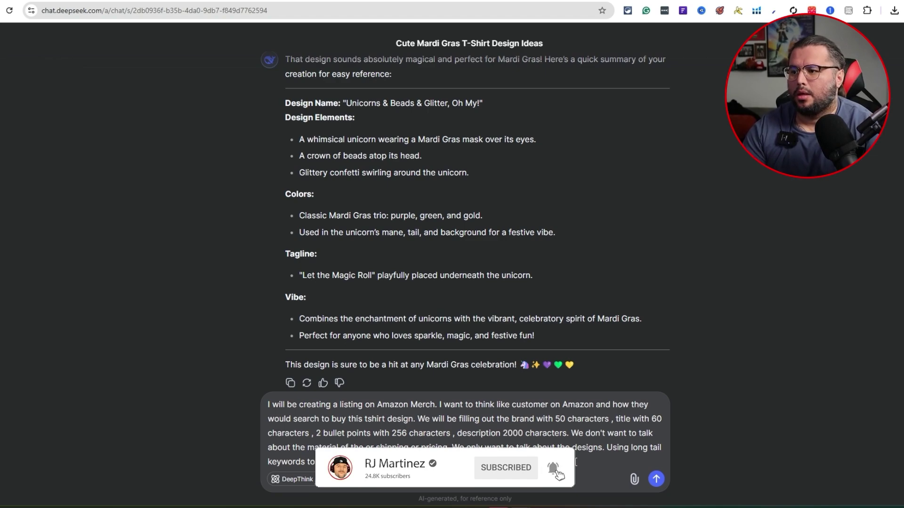
pyautogui.write('rank on Amazon.')
# End the prompt with "This is the design we are talking about :" and the copied design name "Unicorns & Beads & Glitter, Oh My!"
pyautogui.scroll(3, 383, 349)
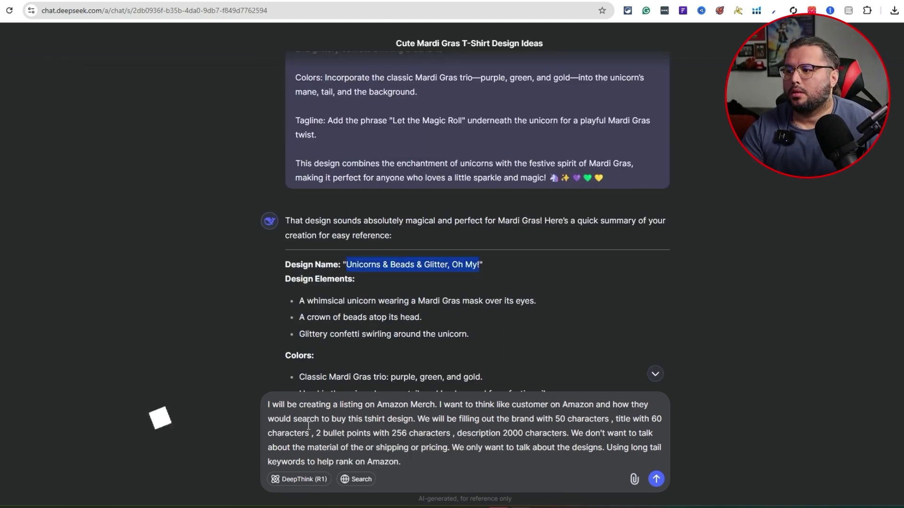
pyautogui.write('This')
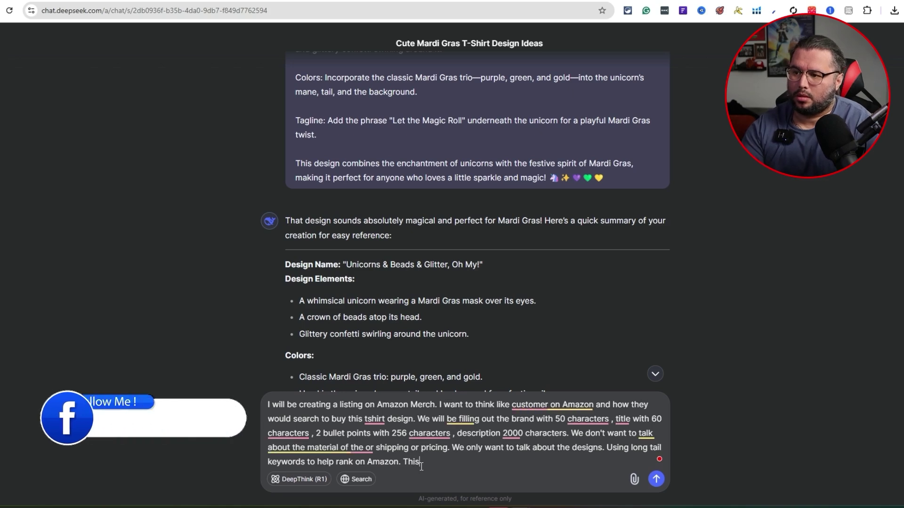
pyautogui.write(' is the design we are talkiunng about')
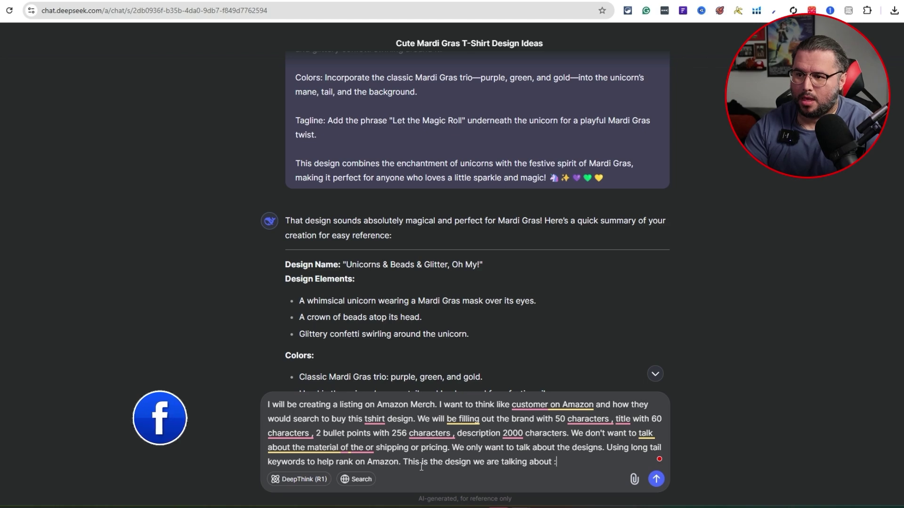
pyautogui.write(' :')
pyautogui.hotkey('ctrl', 'v')
# Correct the prompt's wording to "the material of the shirt , shipping or pricing" and send it
pyautogui.moveTo(300, 420)
pyautogui.click(305, 448)
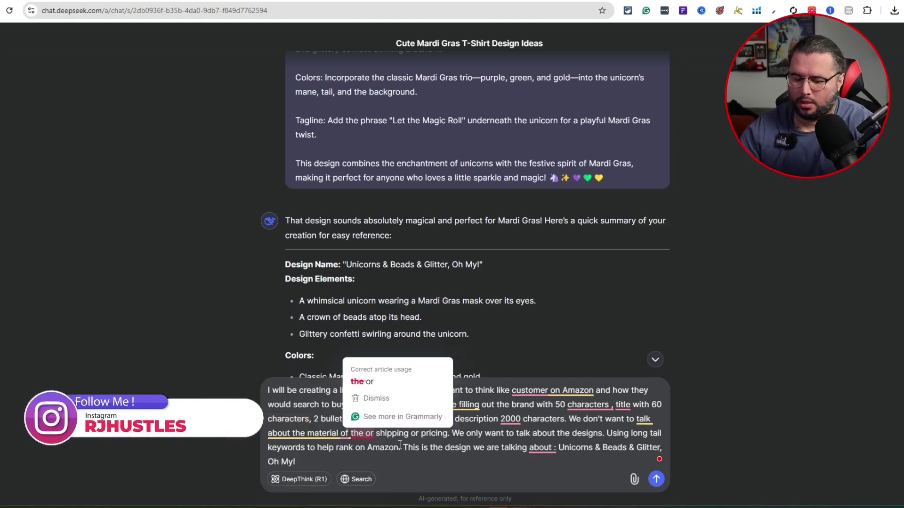
pyautogui.click(366, 433)
pyautogui.write('shirt ,')
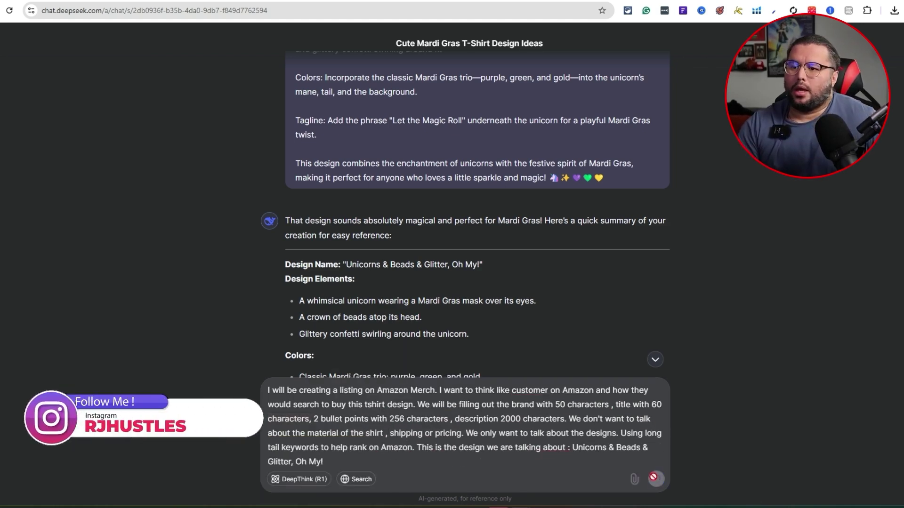
pyautogui.press('Return')
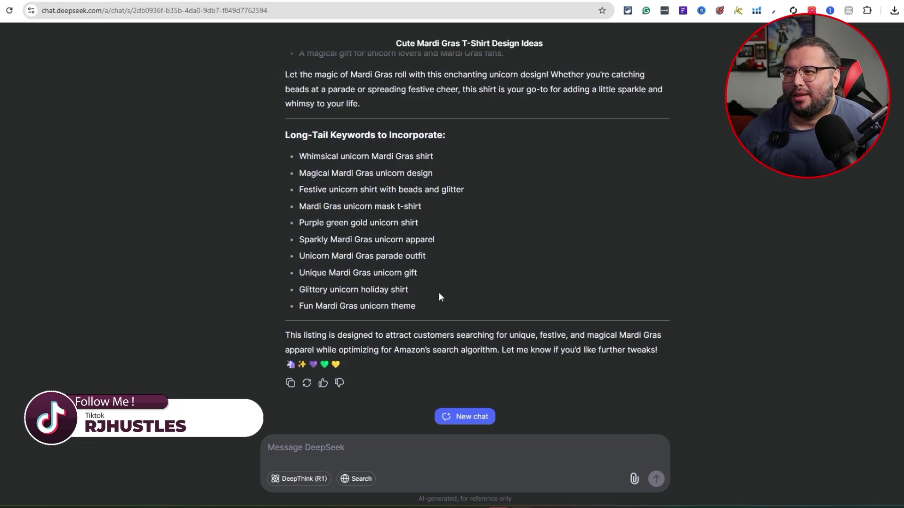
# Write a follow-up message saying "Please don't include the word "Gift""
pyautogui.doubleClick(408, 274)
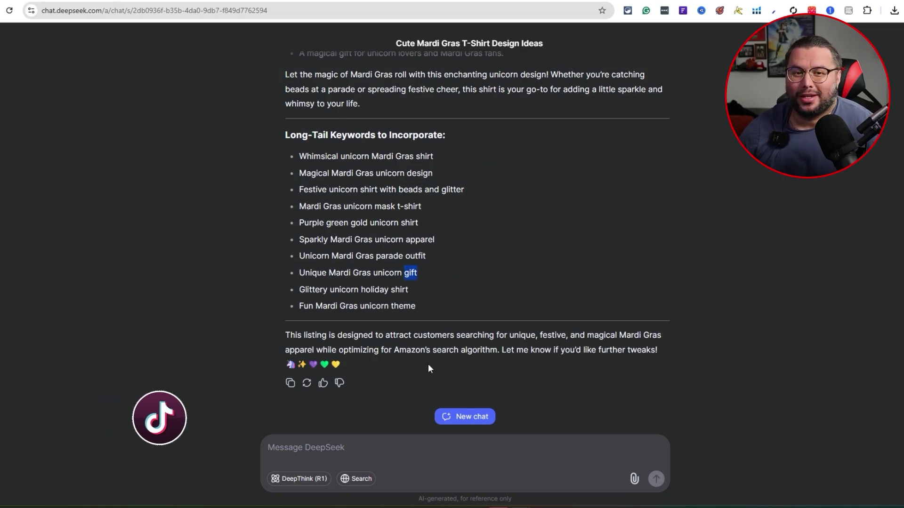
pyautogui.scroll(1, 428, 363)
pyautogui.scroll(-1, 414, 382)
pyautogui.click(324, 452)
pyautogui.write('Pl')
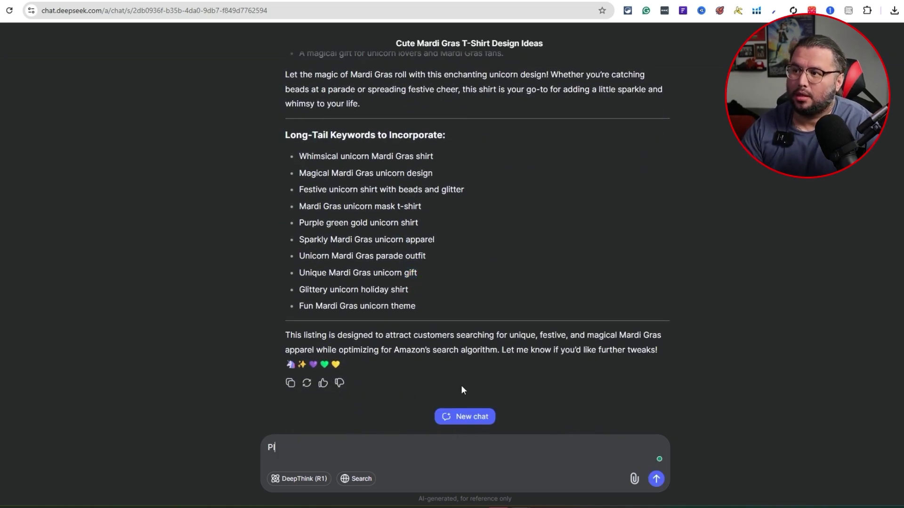
pyautogui.write("ease don't")
pyautogui.press('BackSpace')
pyautogui.write("'t include th")
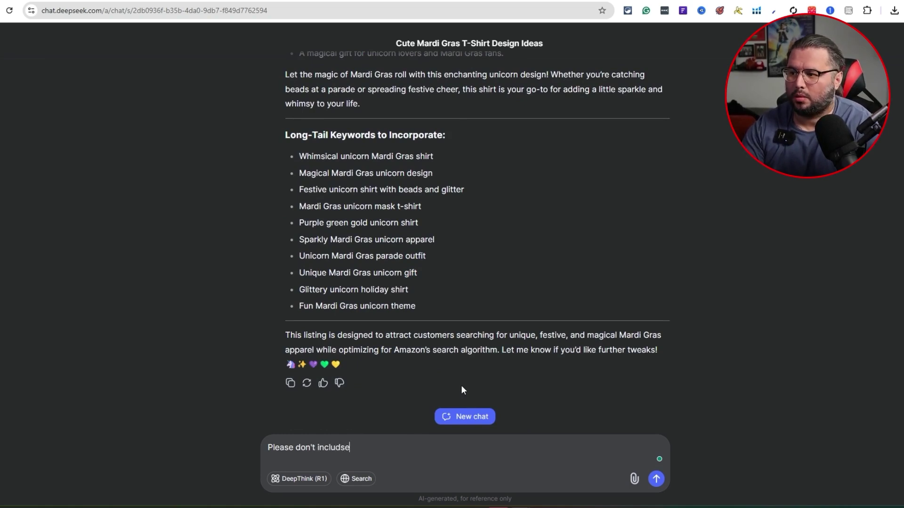
pyautogui.write('rd')
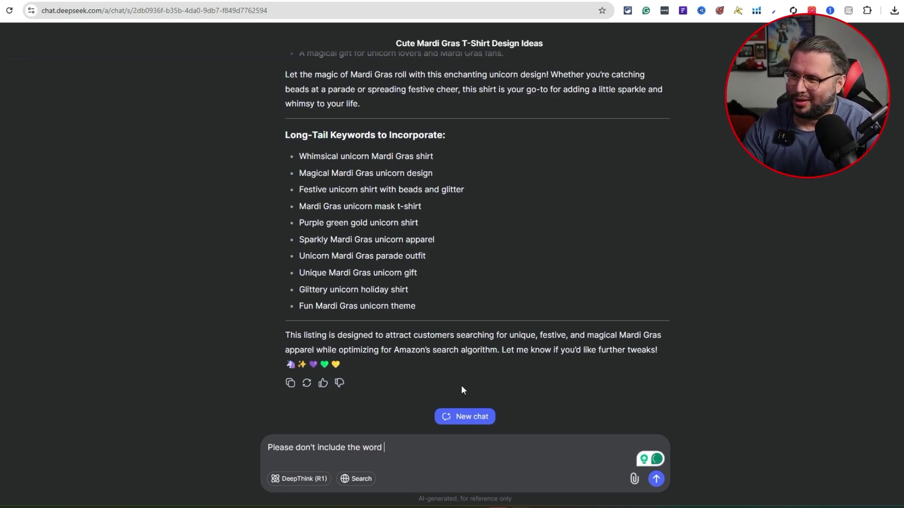
pyautogui.write('"Gi')
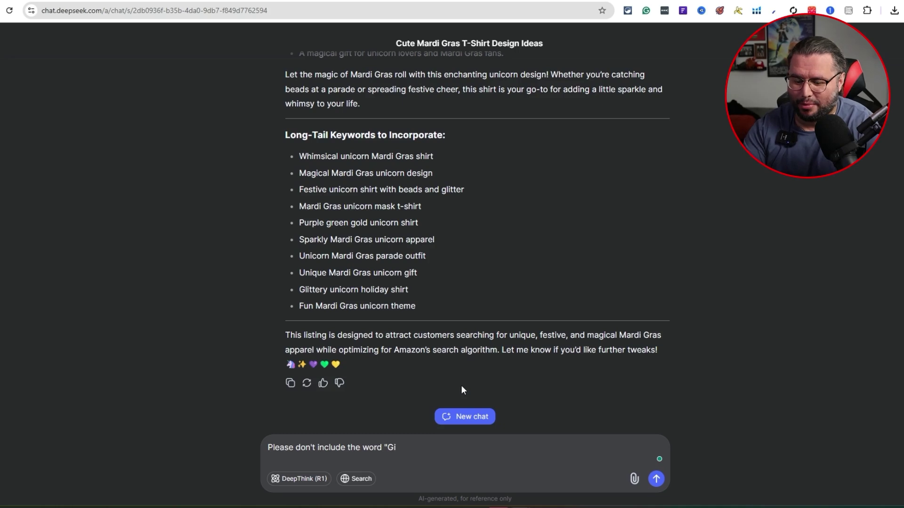
pyautogui.write('ft"')
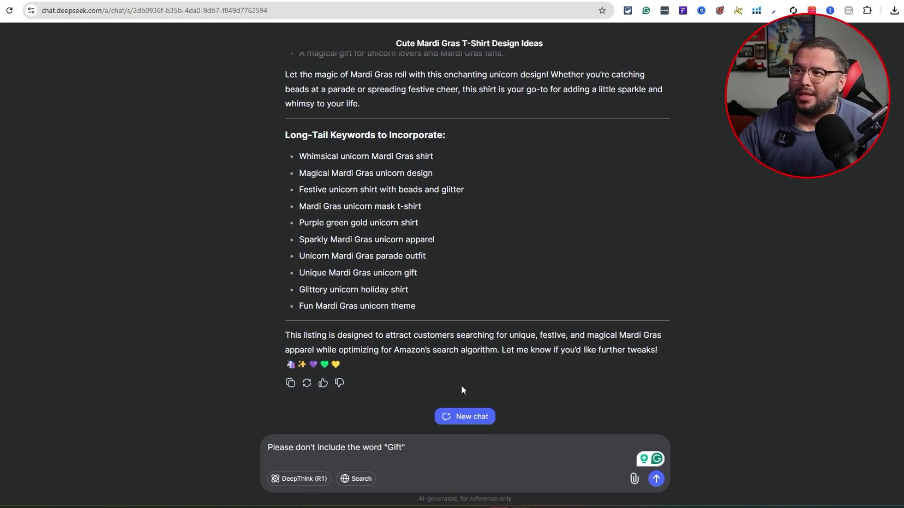
# Look over the suggested long-tail keywords, including "Purple green gold unicorn", and send the follow-up message
pyautogui.moveTo(416, 307); pyautogui.dragTo(299, 157)
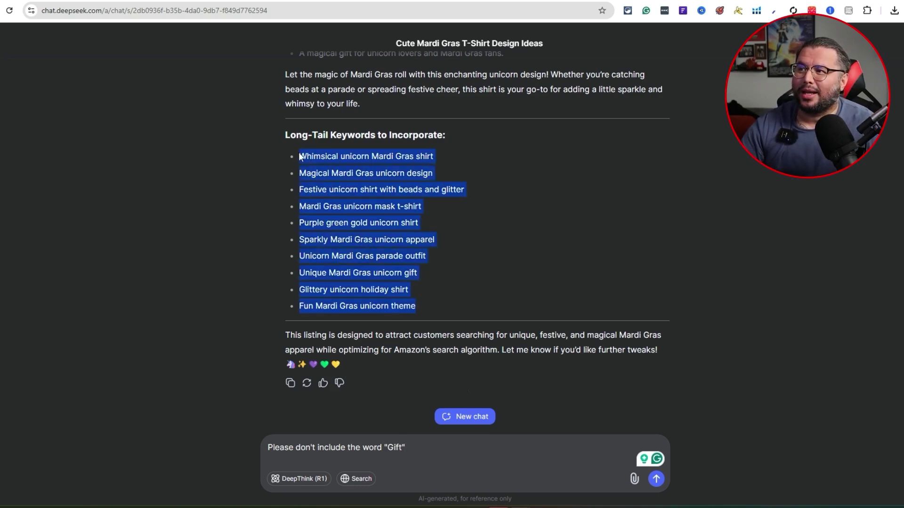
pyautogui.doubleClick(364, 225)
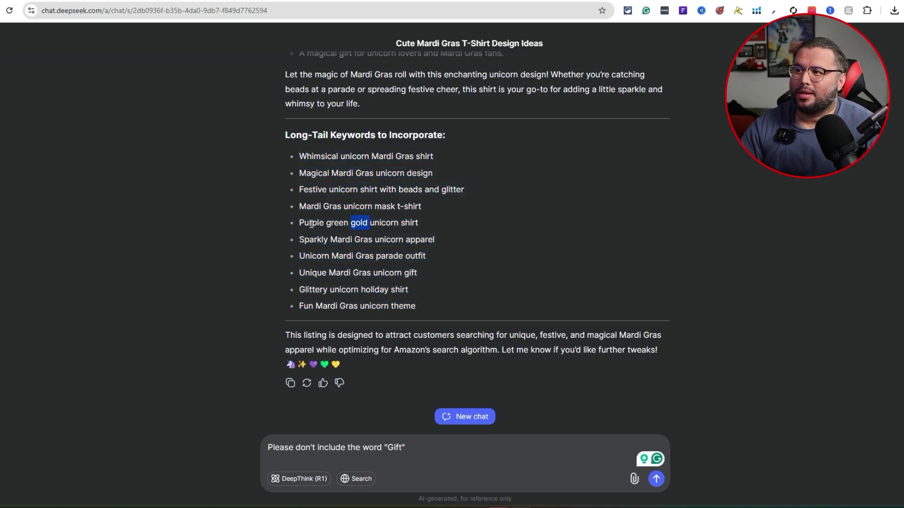
pyautogui.doubleClick(384, 224)
pyautogui.click(303, 224)
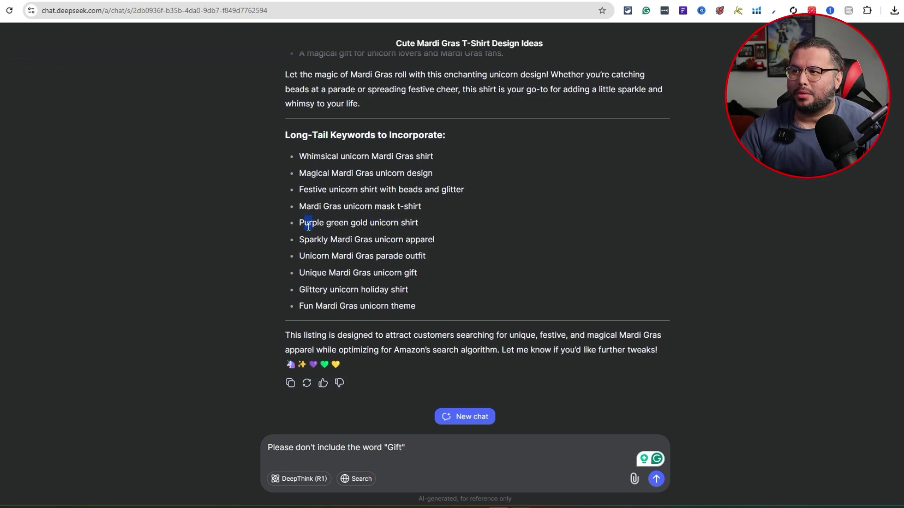
pyautogui.moveTo(303, 224)
pyautogui.mouseDown()
pyautogui.moveTo(383, 225)
pyautogui.moveTo(299, 224)
pyautogui.mouseUp()
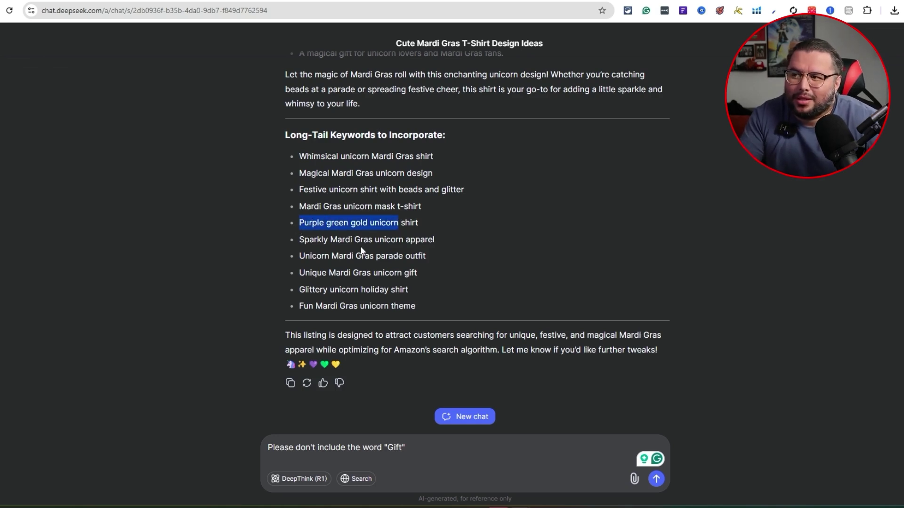
pyautogui.scroll(2, 405, 433)
pyautogui.scroll(-2, 461, 427)
pyautogui.click(656, 478)
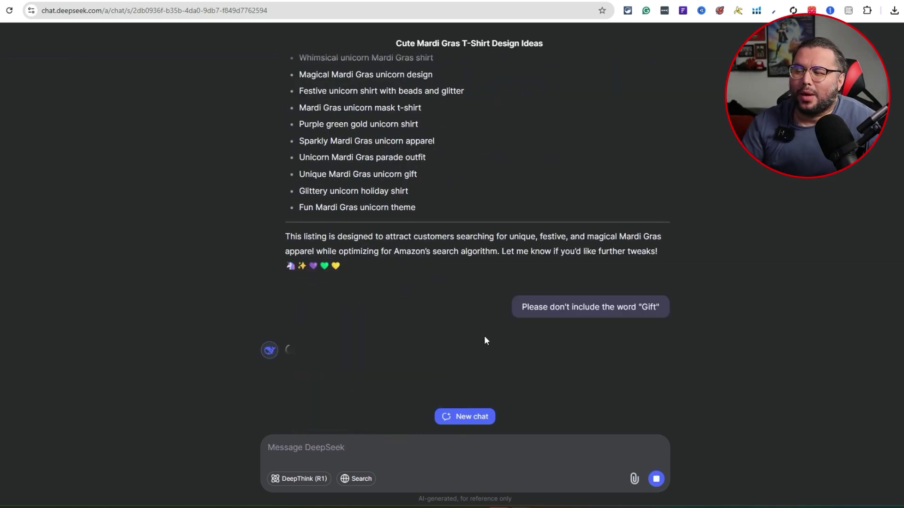
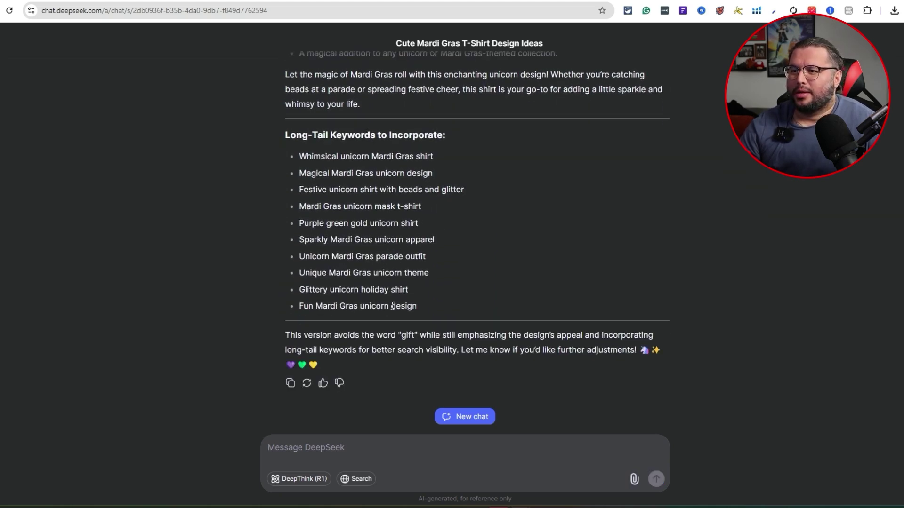
# Copy the brand name "Magical Mardi Gras Designs" from the revised listing into the brand field of the Amazon Merch form
pyautogui.scroll(15, 390, 283)
pyautogui.scroll(3, 431, 339)
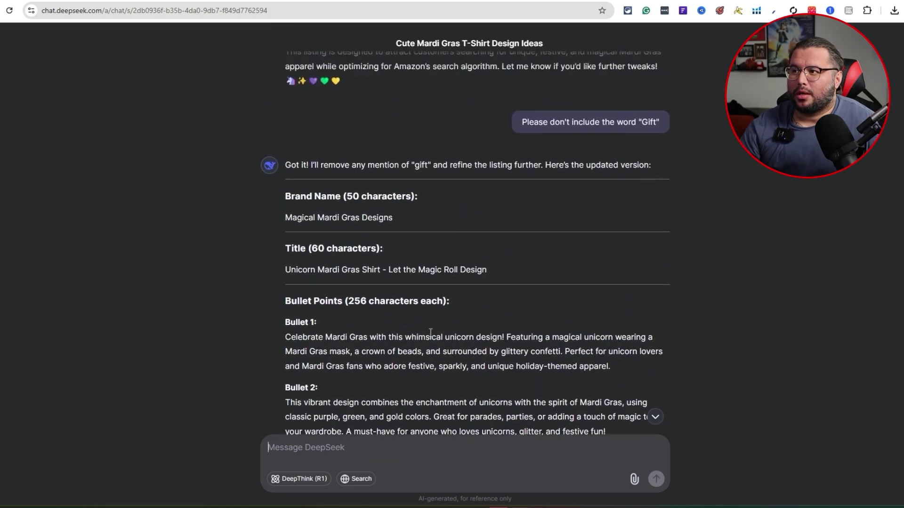
pyautogui.tripleClick(334, 217)
pyautogui.rightClick(334, 219)
pyautogui.click(376, 236)
pyautogui.hotkey('alt', 'Tab')
pyautogui.click(281, 233)
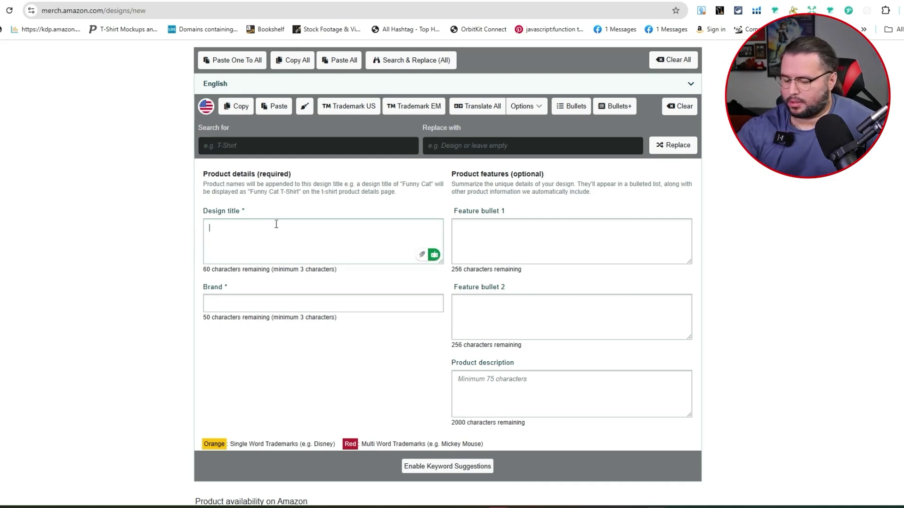
pyautogui.click(256, 303)
pyautogui.hotkey('ctrl', 'v')
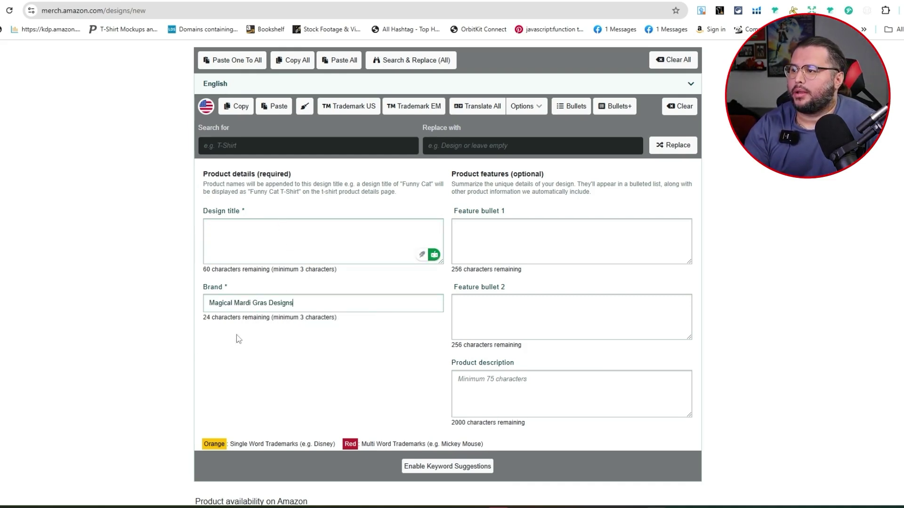
# Replace the word "Designs" in the Merch brand with "Unicorn"
pyautogui.doubleClick(283, 302)
pyautogui.press('BackSpace')
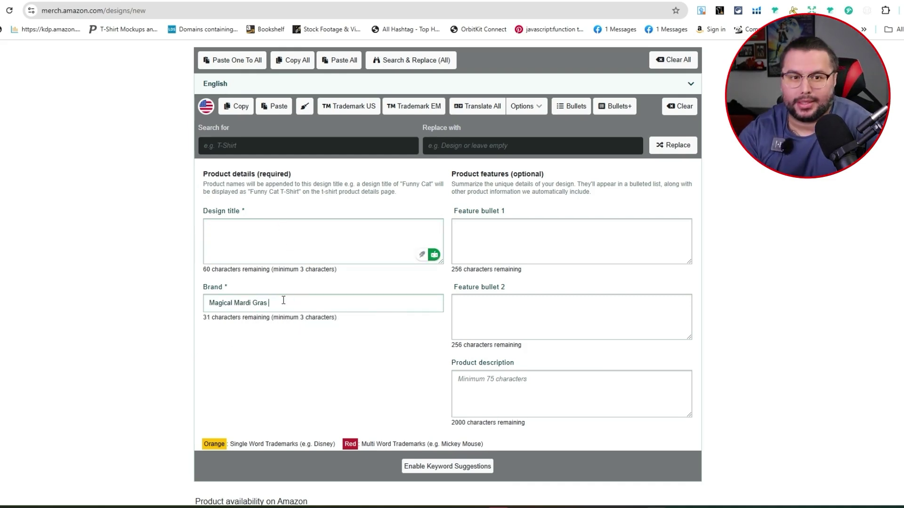
pyautogui.write('Un')
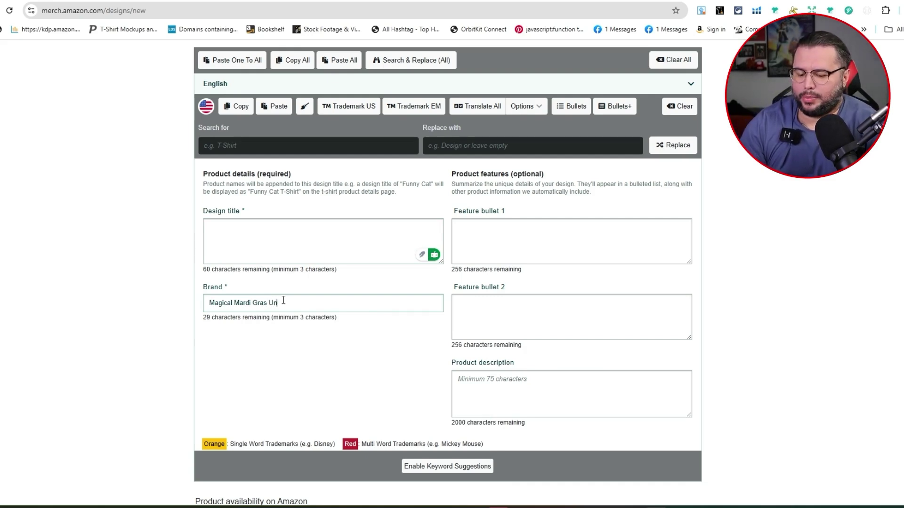
pyautogui.write('icorn')
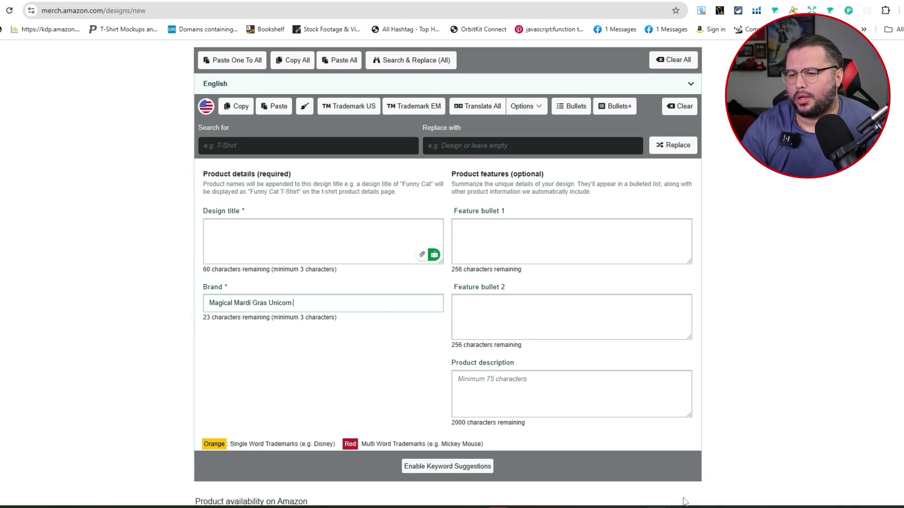
# Switch back to DeepSeek and send the request "Can you add more into the brand"
pyautogui.moveTo(533, 499)
pyautogui.click(536, 474)
pyautogui.write('Can y')
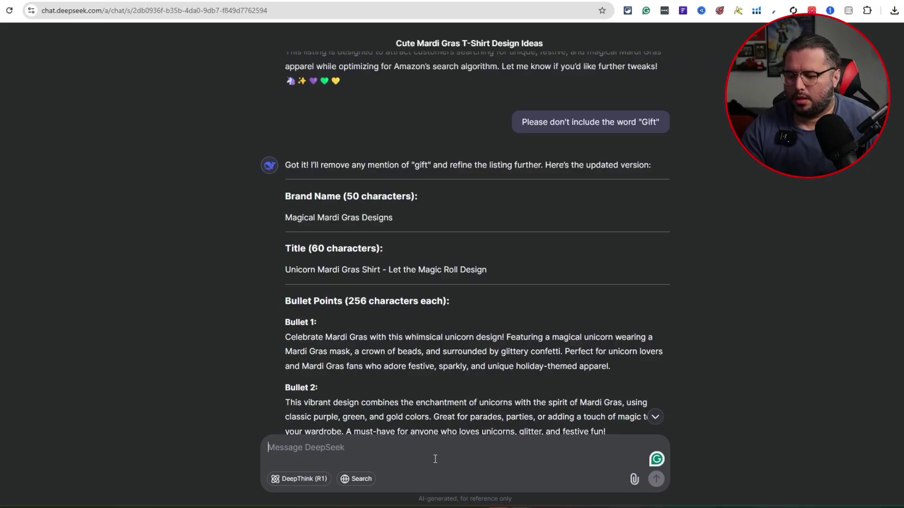
pyautogui.write('ou add one')
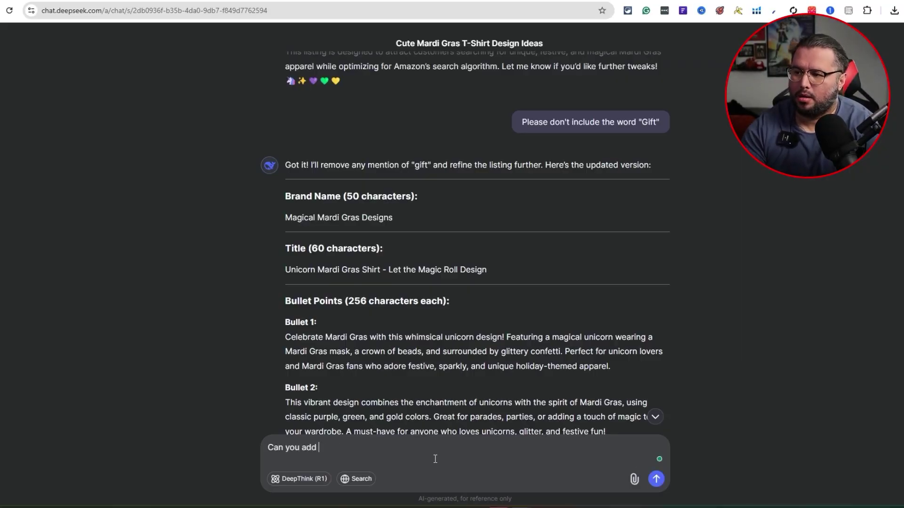
pyautogui.press('BackSpace')
pyautogui.press('BackSpace')
pyautogui.press('BackSpace')
pyautogui.press('BackSpace')
pyautogui.write('more in')
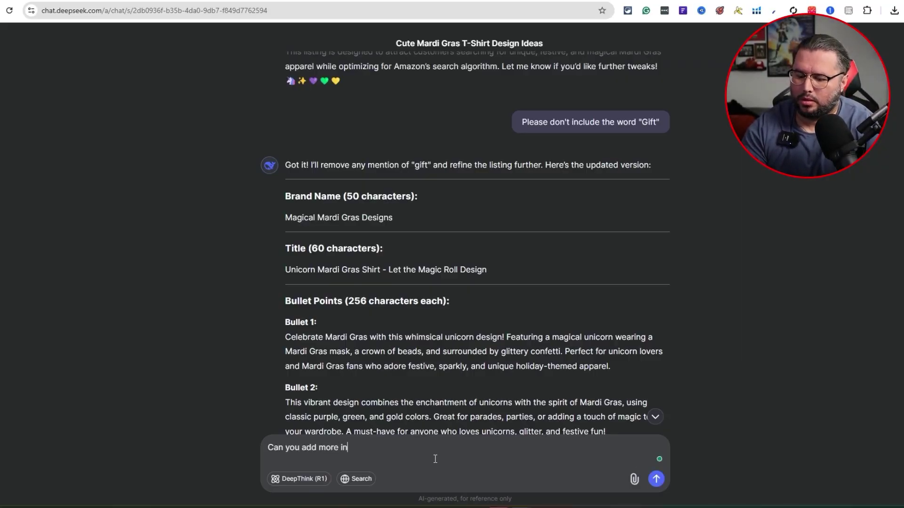
pyautogui.write('to the brand')
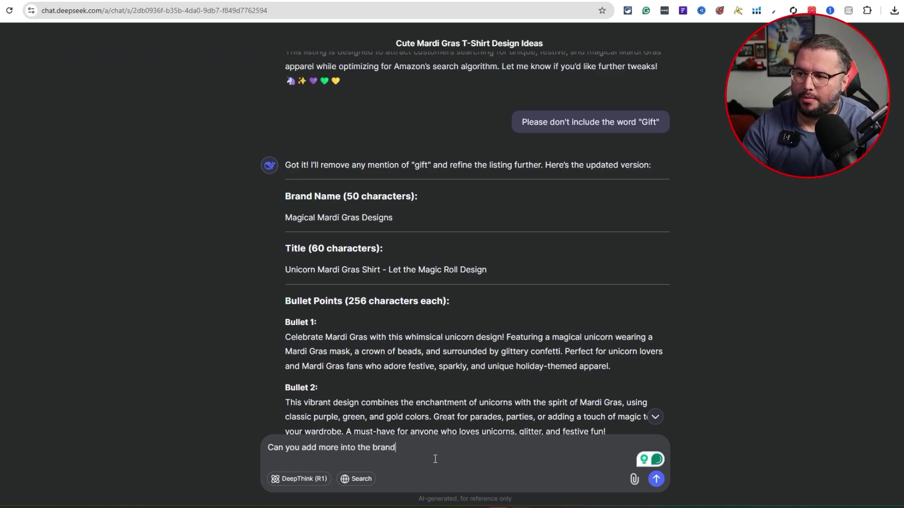
pyautogui.press('Return')
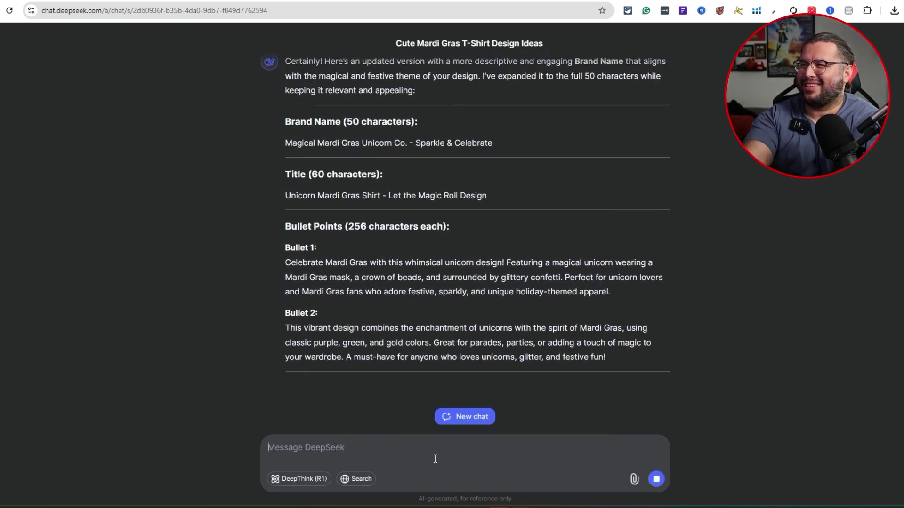
# Examine the regenerated listing's brand name, title, bullet points, description and long-tail keywords
pyautogui.scroll(3, 460, 419)
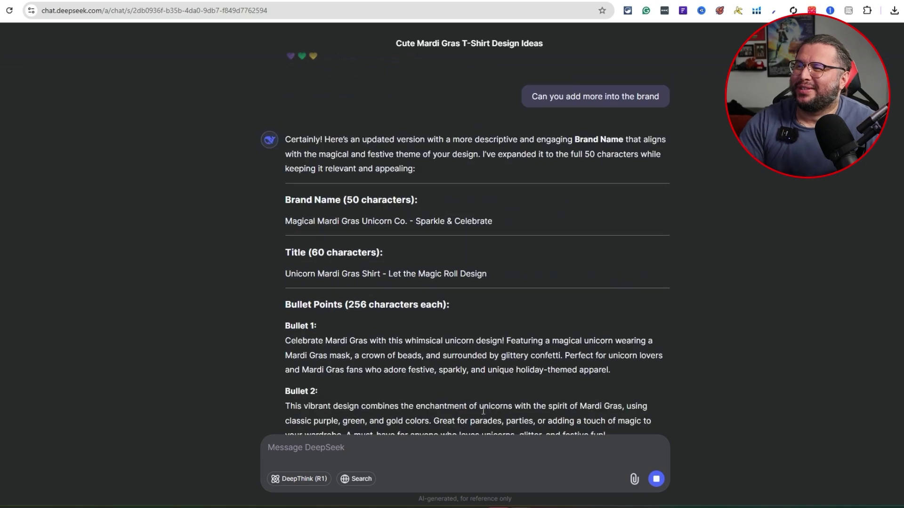
pyautogui.scroll(-5, 456, 404)
pyautogui.scroll(10, 448, 398)
pyautogui.scroll(-10, 421, 383)
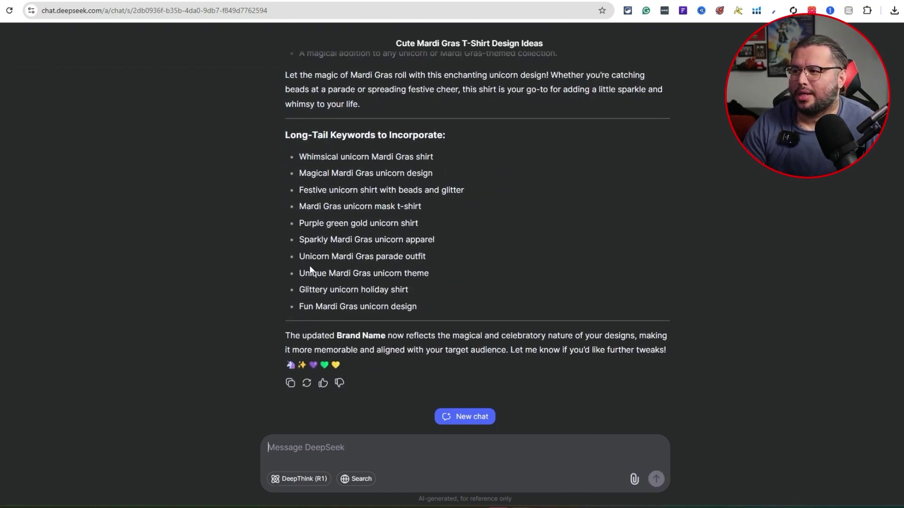
pyautogui.scroll(10, 362, 287)
pyautogui.scroll(5, 402, 357)
pyautogui.scroll(-1, 352, 307)
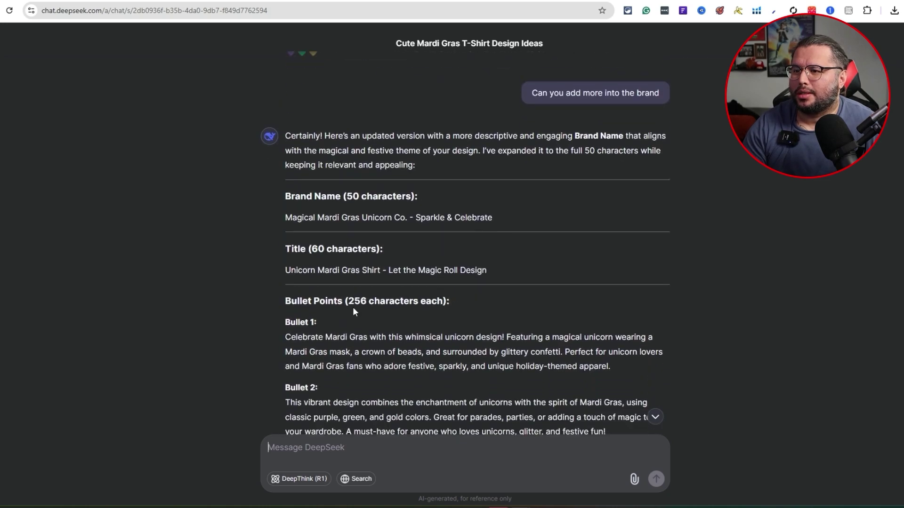
pyautogui.scroll(-2, 407, 362)
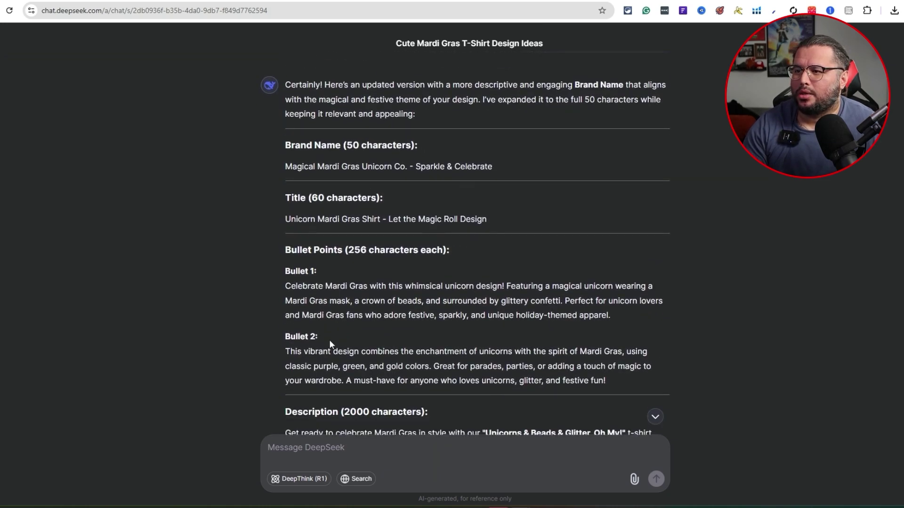
pyautogui.scroll(-2, 326, 346)
pyautogui.scroll(2, 325, 348)
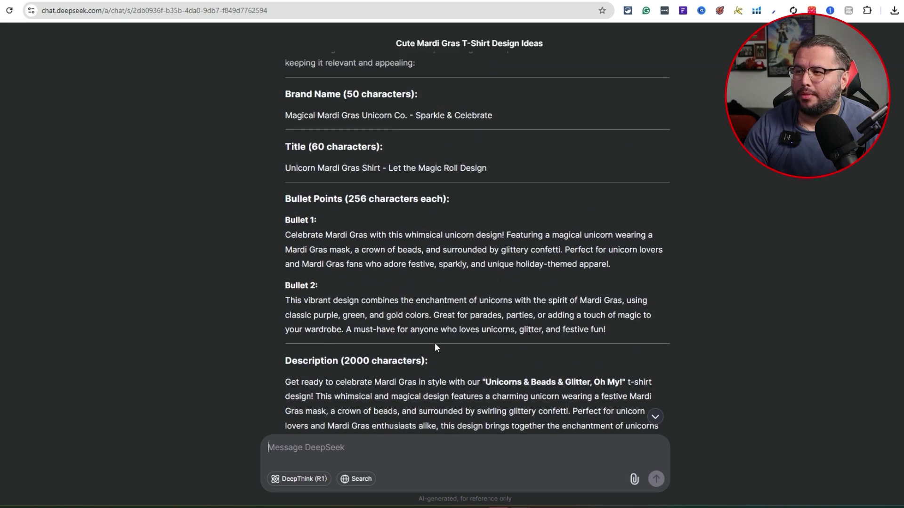
pyautogui.scroll(-2, 434, 343)
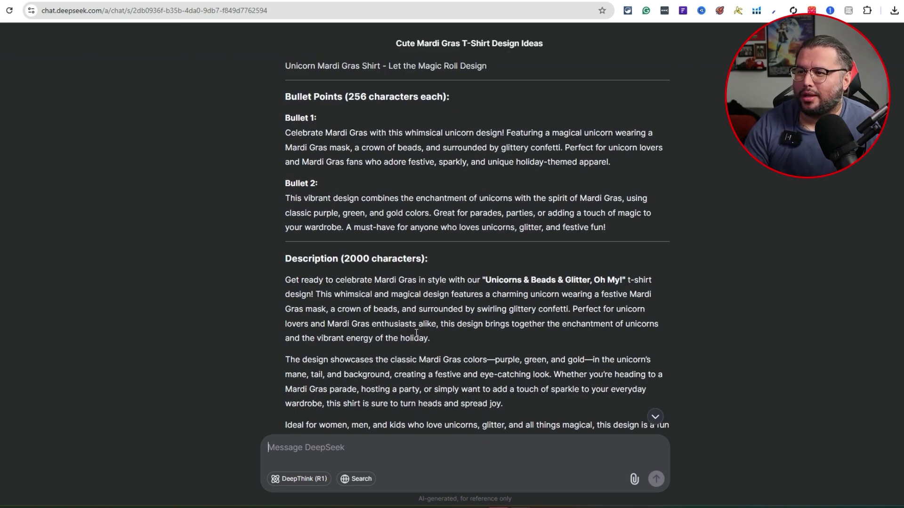
pyautogui.scroll(-2, 411, 332)
pyautogui.scroll(2, 411, 332)
pyautogui.scroll(-1, 411, 331)
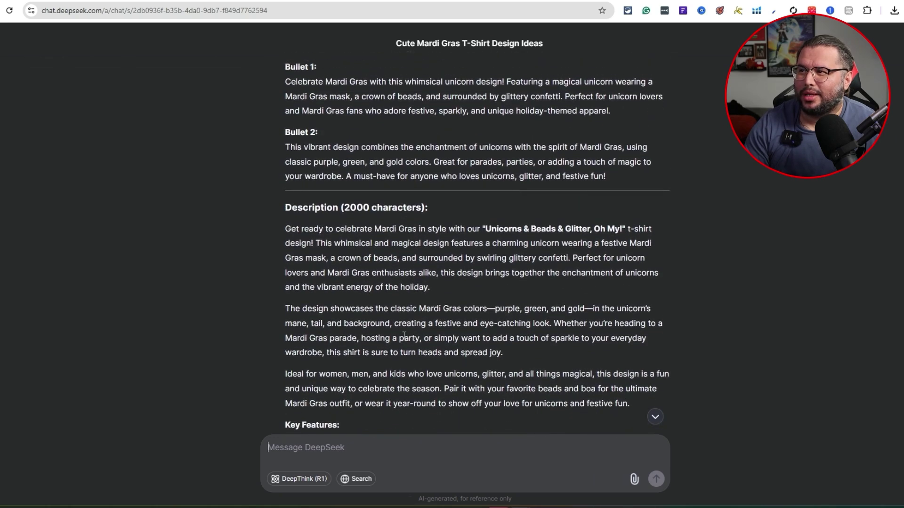
# Copy "Magical Mardi Gras Unicorn" from the new brand name, paste it over the Amazon Merch brand, and return to DeepSeek
pyautogui.scroll(5, 404, 336)
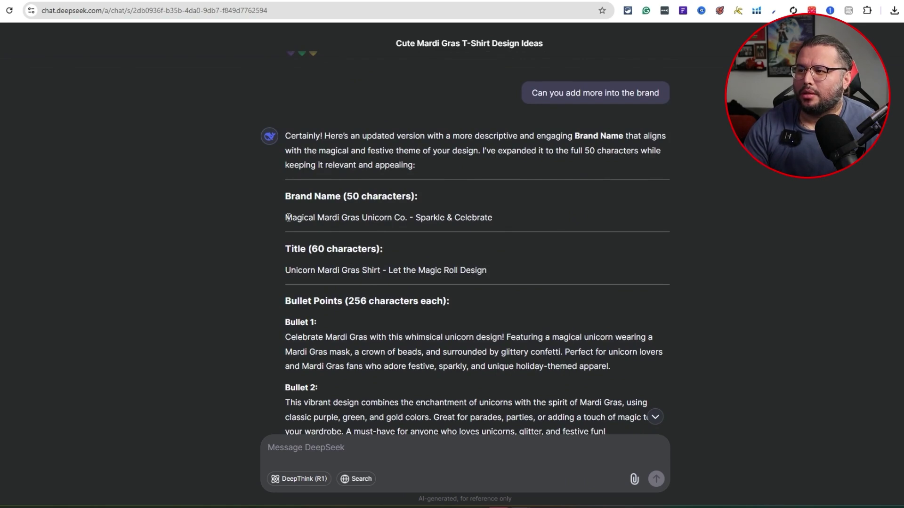
pyautogui.moveTo(285, 217); pyautogui.dragTo(391, 217)
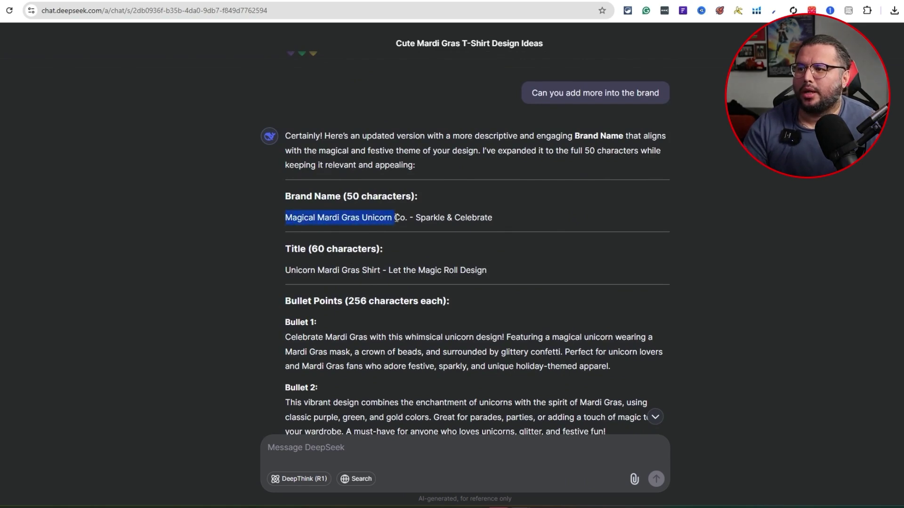
pyautogui.hotkey('ctrl', 'c')
pyautogui.hotkey('alt', 'Tab')
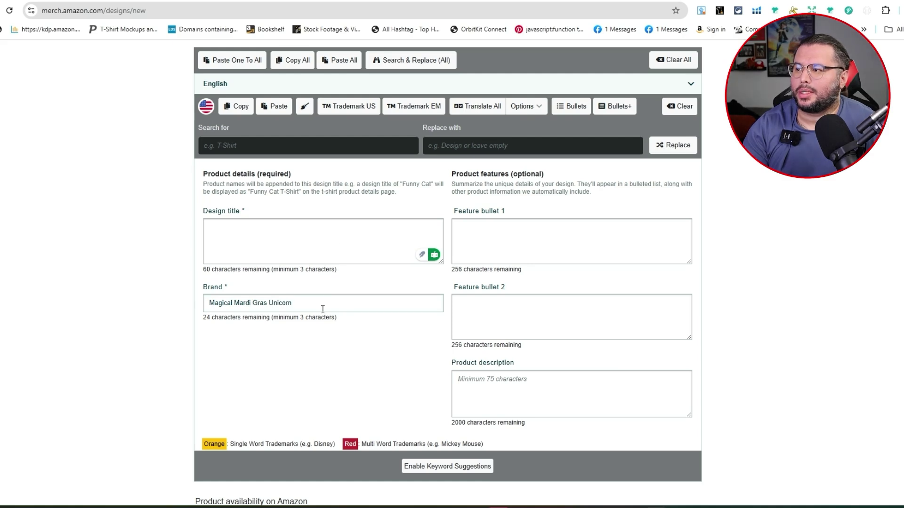
pyautogui.doubleClick(323, 309)
pyautogui.click(322, 307)
pyautogui.doubleClick(321, 307)
pyautogui.moveTo(321, 306); pyautogui.dragTo(198, 306)
pyautogui.hotkey('ctrl', 'v')
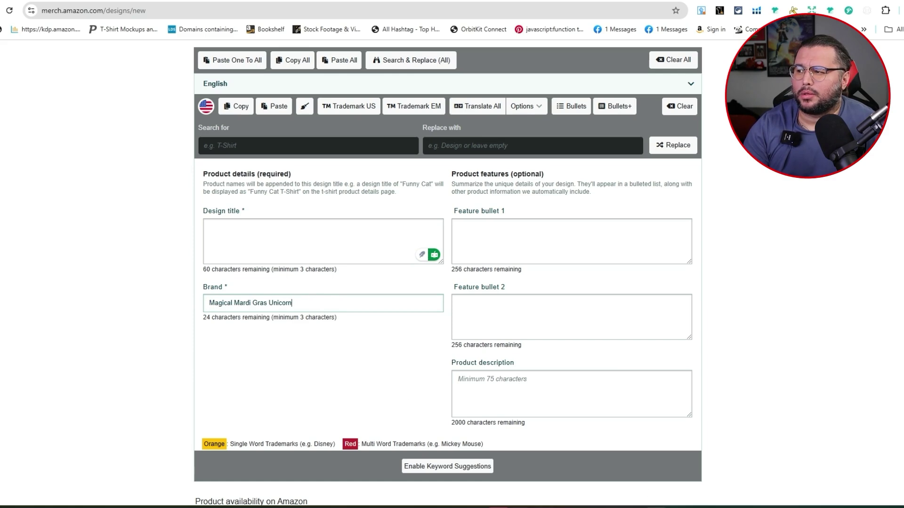
pyautogui.hotkey('alt', 'Tab')
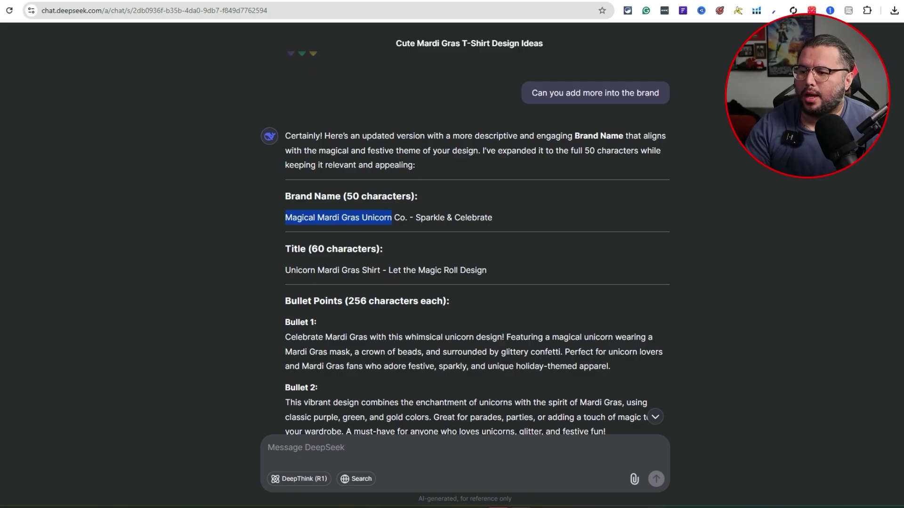
# Switch to Amazon Merch and append "By RM" to the brand name
pyautogui.moveTo(521, 506)
pyautogui.hotkey('alt', 'Tab')
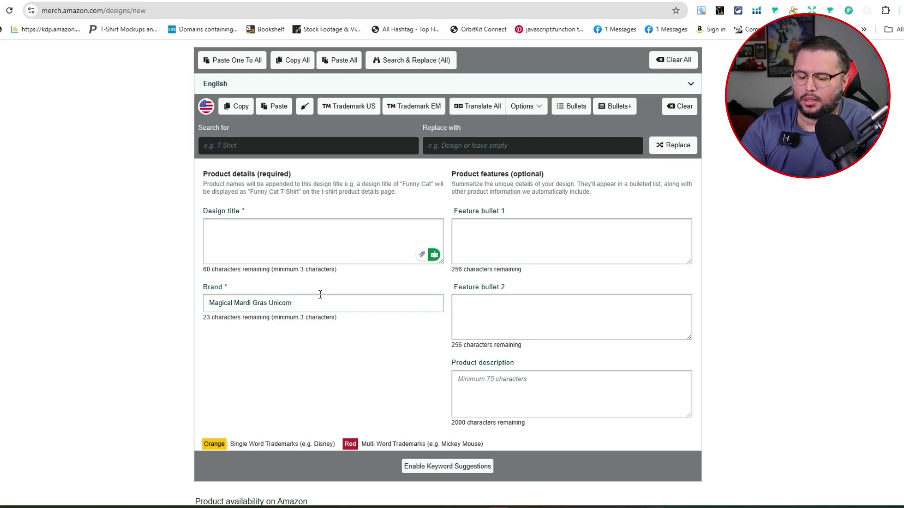
pyautogui.write('RM')
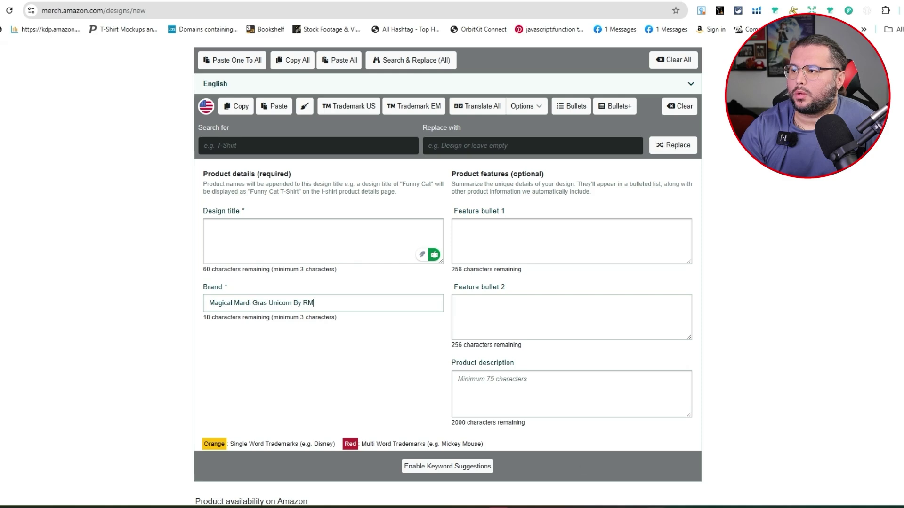
# Paste the generated title into the design title and remove "Shirt -" so it reads "Unicorn Mardi Gras Let the Magic Roll Design"
pyautogui.click(297, 254)
pyautogui.hotkey('ctrl', 'v')
pyautogui.doubleClick(277, 228)
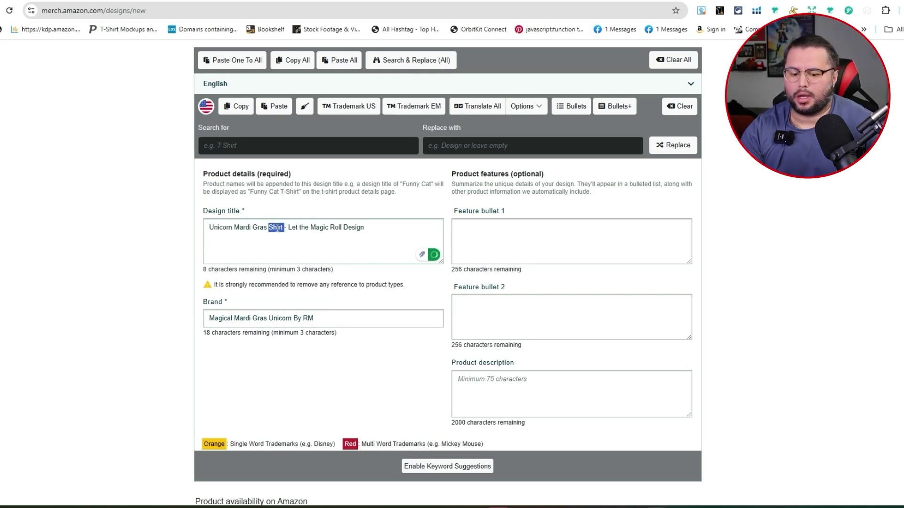
pyautogui.press('BackSpace')
pyautogui.press('Delete')
pyautogui.press('Delete')
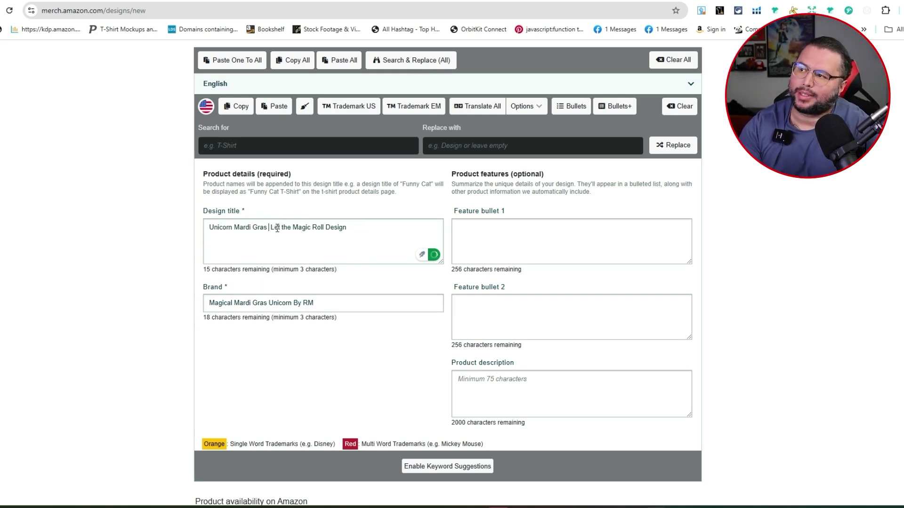
pyautogui.press('BackSpace')
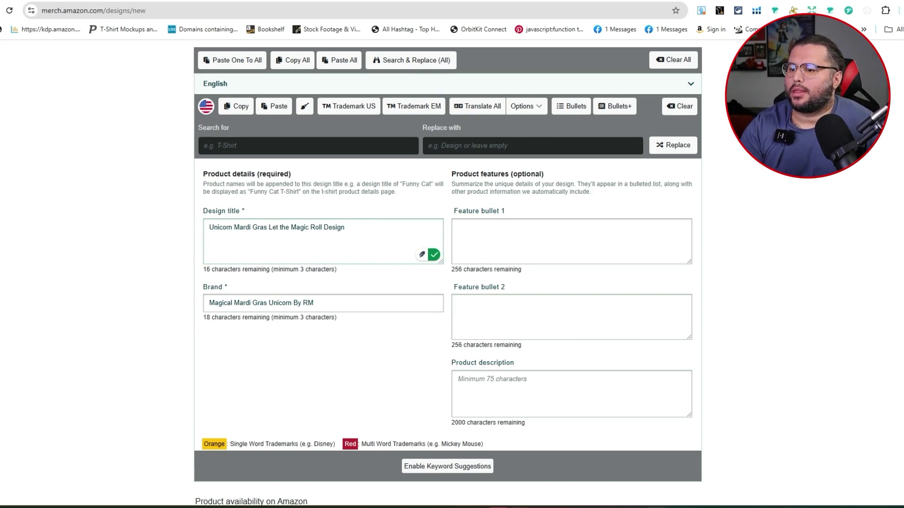
# Switch to DeepSeek and examine the listing's description, key features and long-tail keywords, highlighting "glittery confetti details"
pyautogui.hotkey('alt', 'Tab')
pyautogui.scroll(-6, 448, 365)
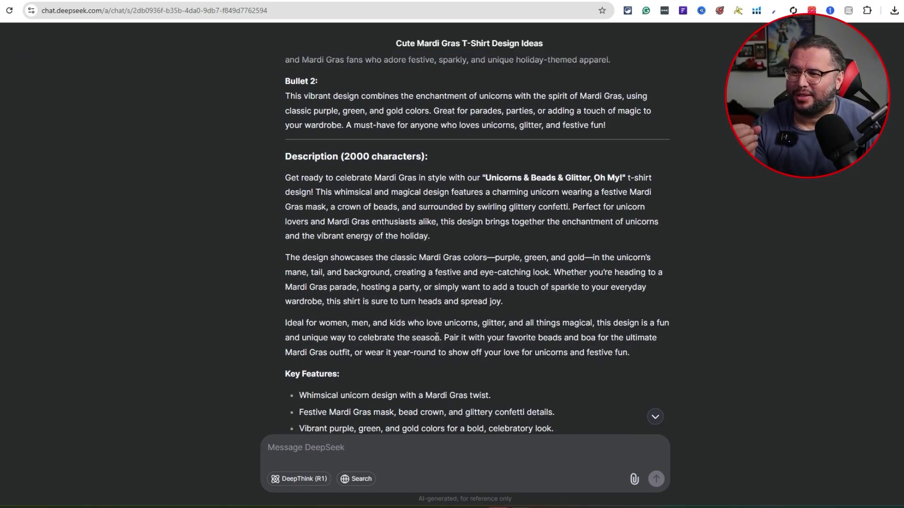
pyautogui.scroll(-4, 445, 336)
pyautogui.scroll(-1, 445, 335)
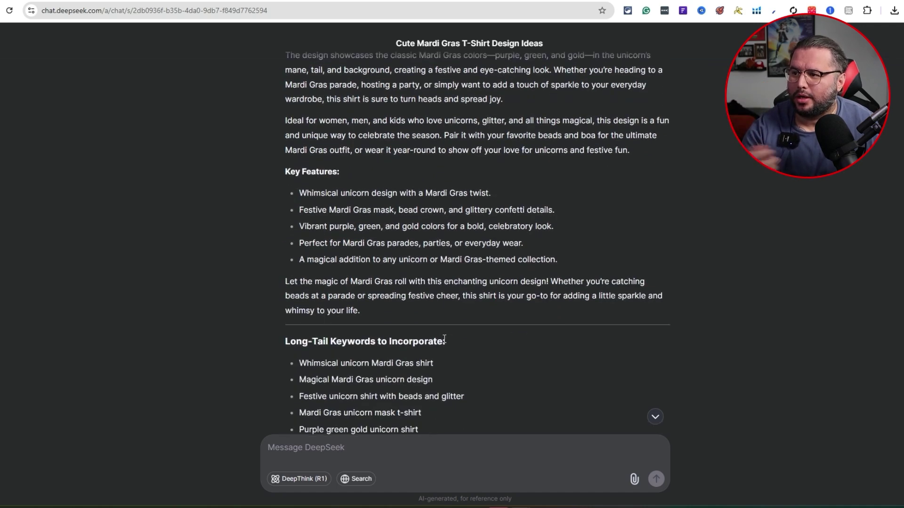
pyautogui.scroll(2, 444, 342)
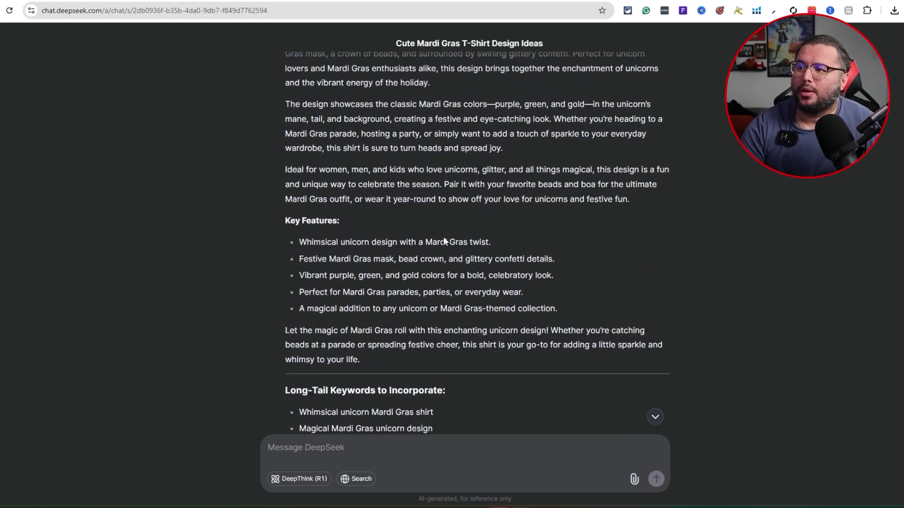
pyautogui.doubleClick(487, 258)
pyautogui.rightClick(535, 275)
pyautogui.click(536, 277)
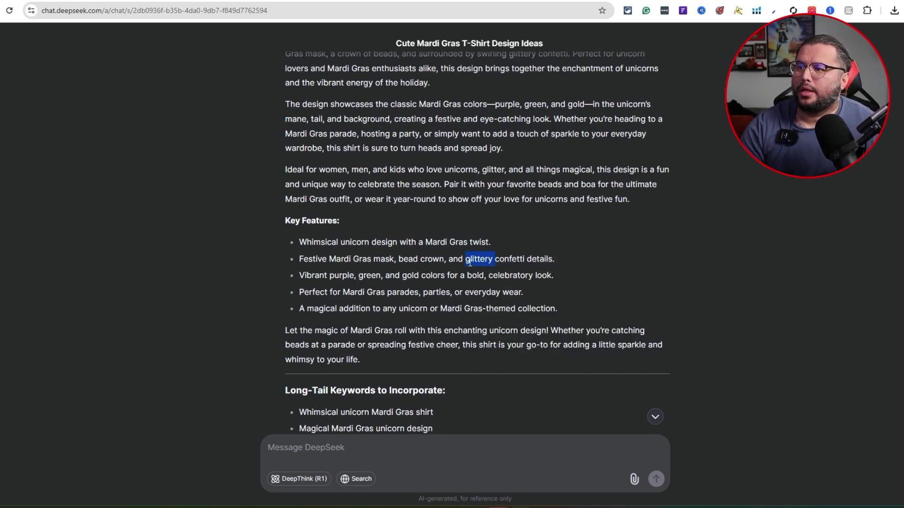
pyautogui.moveTo(469, 263); pyautogui.dragTo(551, 271)
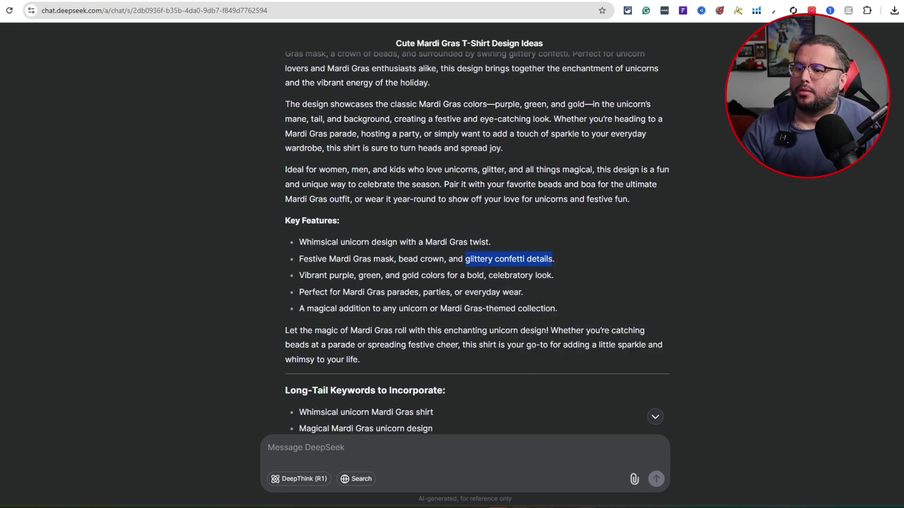
# Return to Amazon Merch and insert "Mask" after "Mardi Gras" in the design title
pyautogui.hotkey('alt', 'Tab')
pyautogui.click(265, 237)
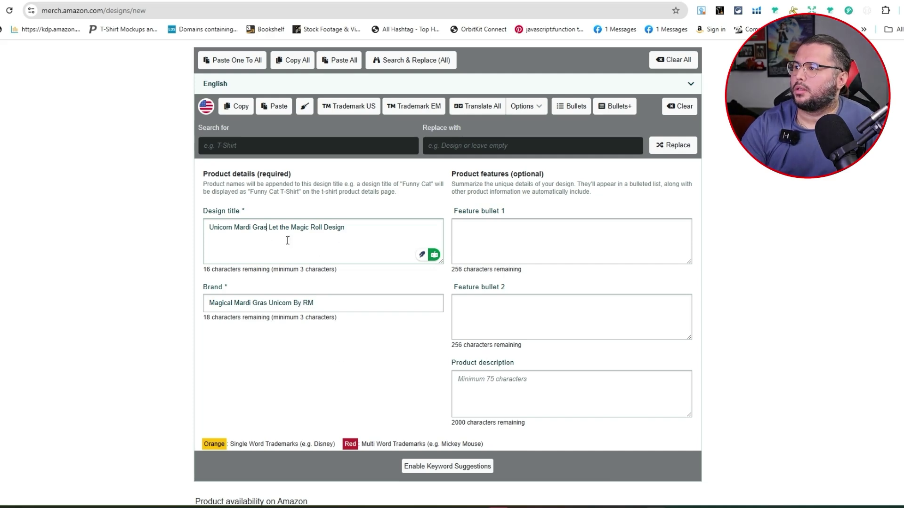
pyautogui.write('Mask')
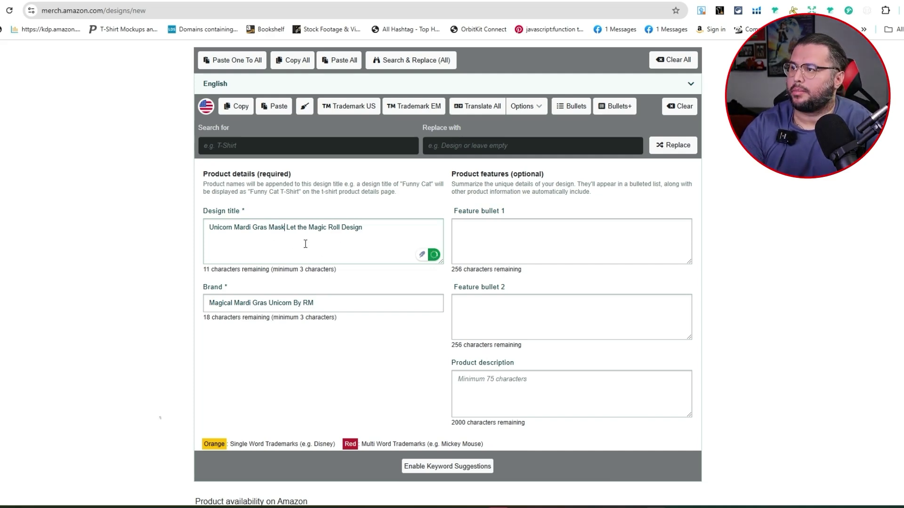
# Switch to DeepSeek and send the request "Take out the words "glittery confetti""
pyautogui.hotkey('alt', 'Tab')
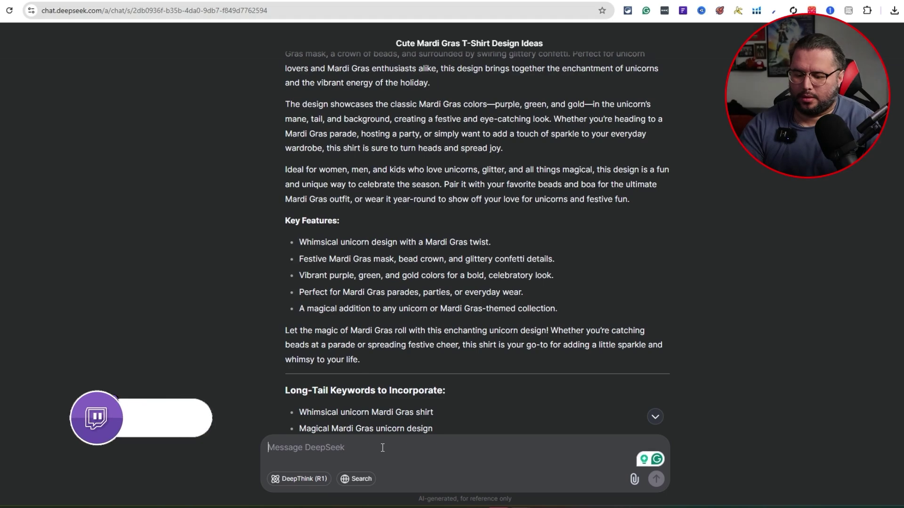
pyautogui.write('the word')
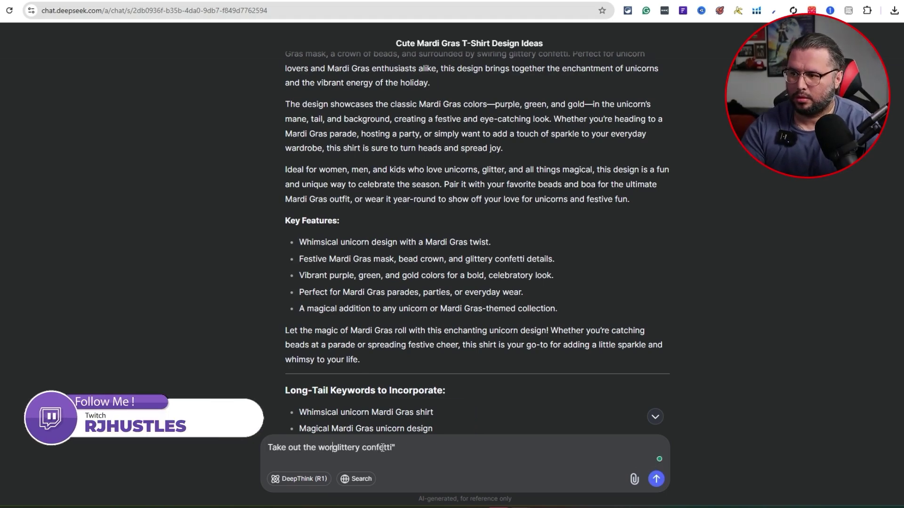
pyautogui.write('s "')
pyautogui.press('Return')
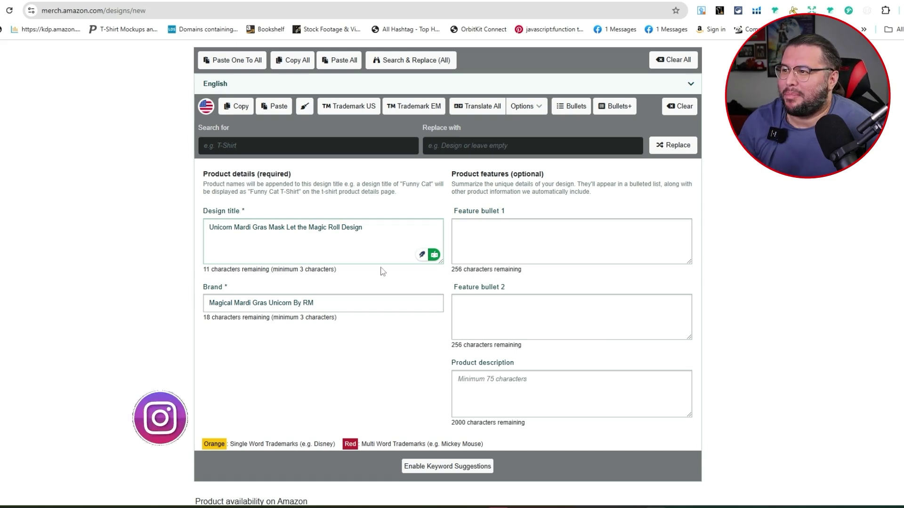
# Remove the word "Design" from the end of the Amazon Merch design title
pyautogui.doubleClick(351, 227)
pyautogui.press('BackSpace')
pyautogui.press('BackSpace')
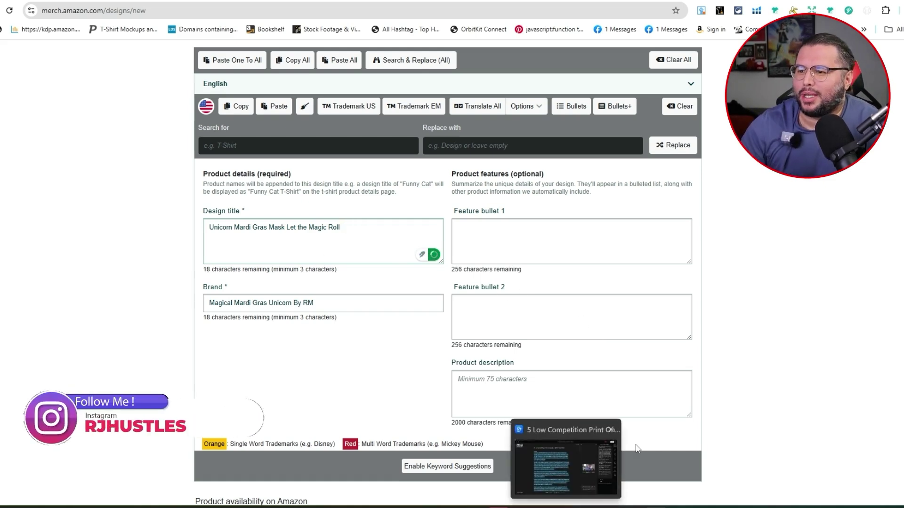
# Switch to DeepSeek and send the request "Help me put more keywords into the title"
pyautogui.hotkey('alt', 'Tab')
pyautogui.scroll(-15, 355, 458)
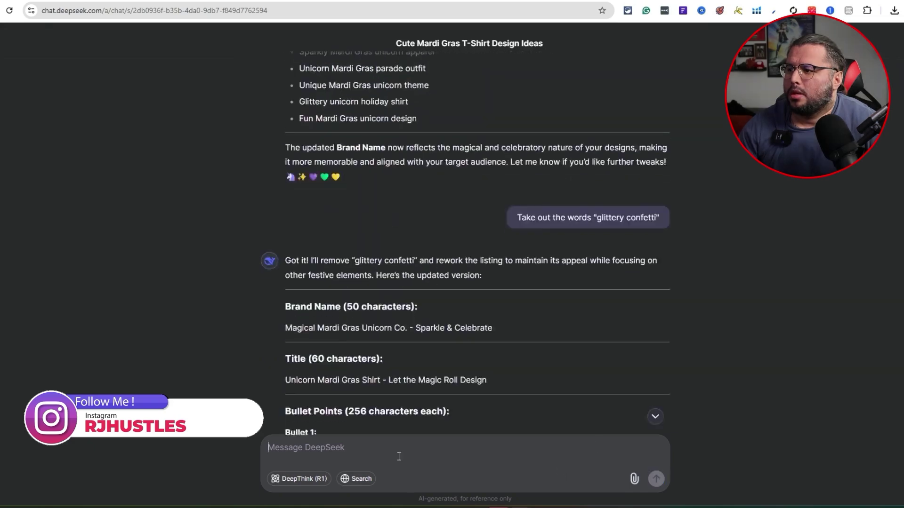
pyautogui.write('Help me p')
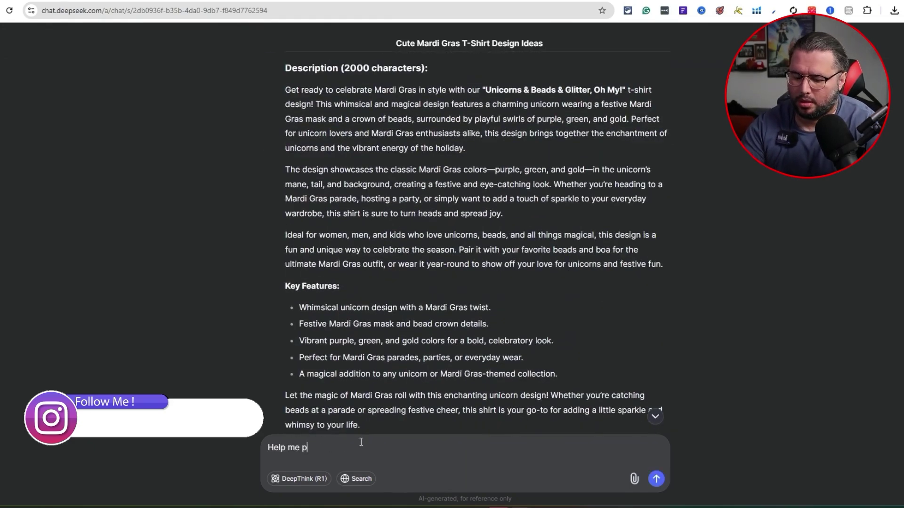
pyautogui.write('ut more keywor')
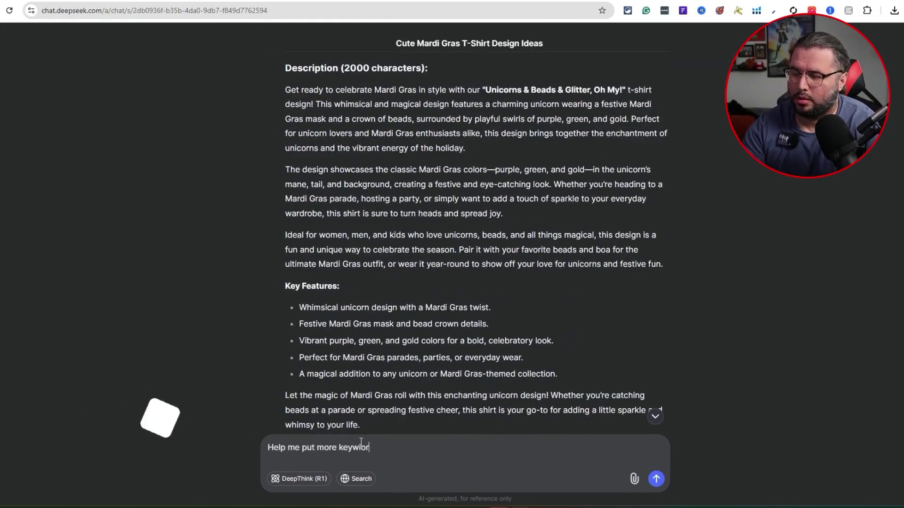
pyautogui.write('ds into the title')
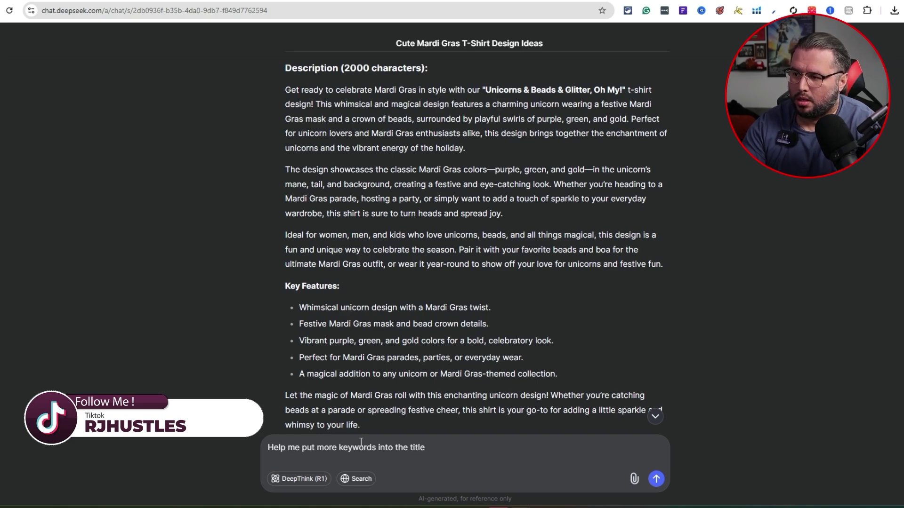
pyautogui.press('Return')
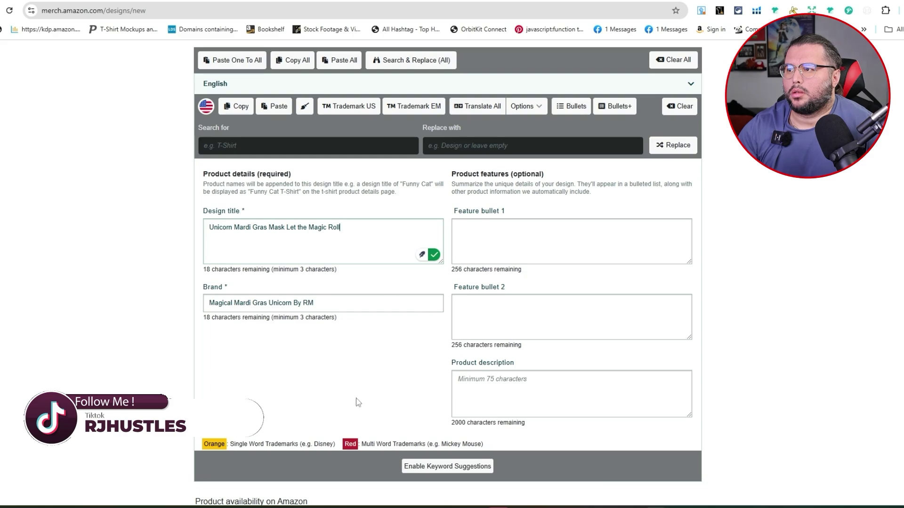
# Copy "Festive" from DeepSeek's updated title and paste it at the start of the Amazon Merch design title
pyautogui.scroll(5, 358, 400)
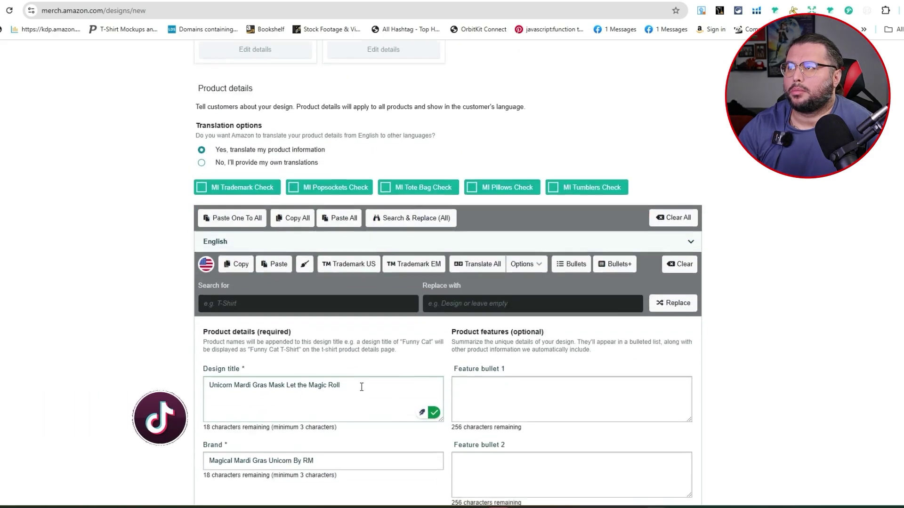
pyautogui.scroll(10, 362, 387)
pyautogui.scroll(-3, 323, 414)
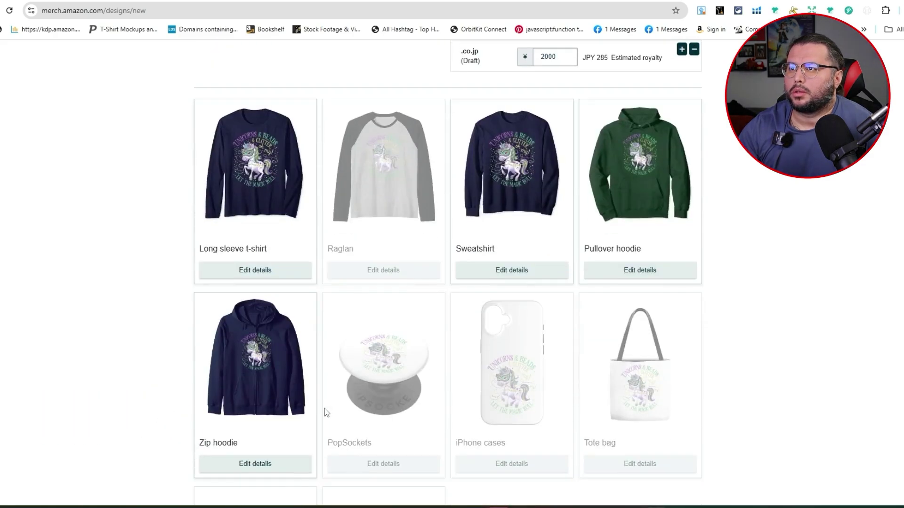
pyautogui.scroll(-7, 325, 413)
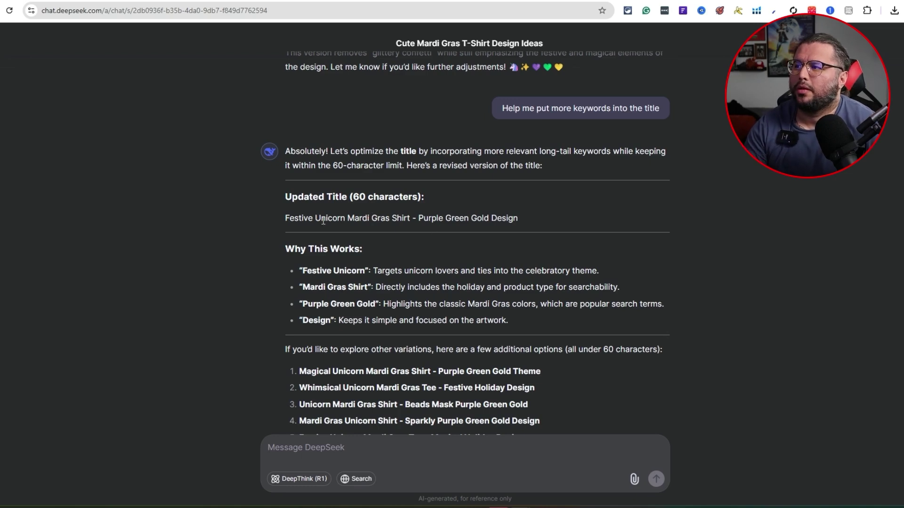
pyautogui.moveTo(314, 220); pyautogui.dragTo(288, 218)
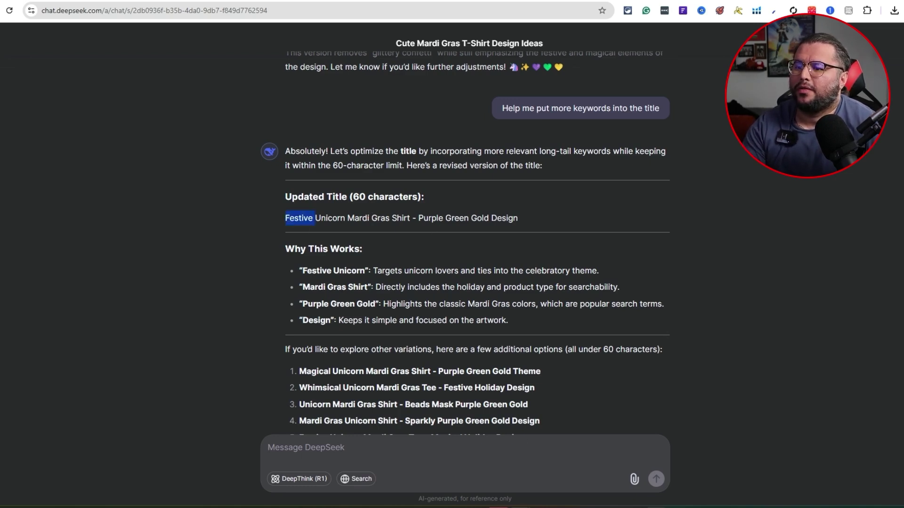
pyautogui.moveTo(655, 507)
pyautogui.click(656, 471)
pyautogui.hotkey('ctrl', 'v')
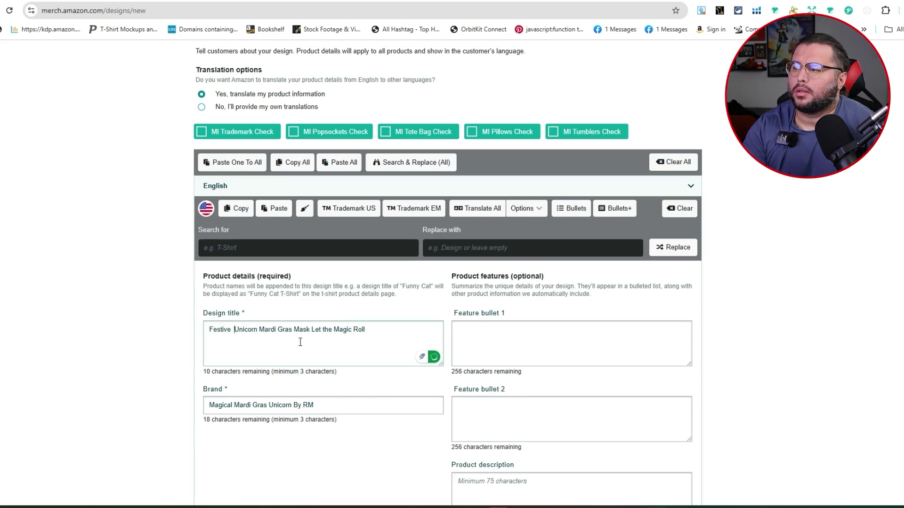
# Append "Purple" to the end of the design title
pyautogui.write('Purple G')
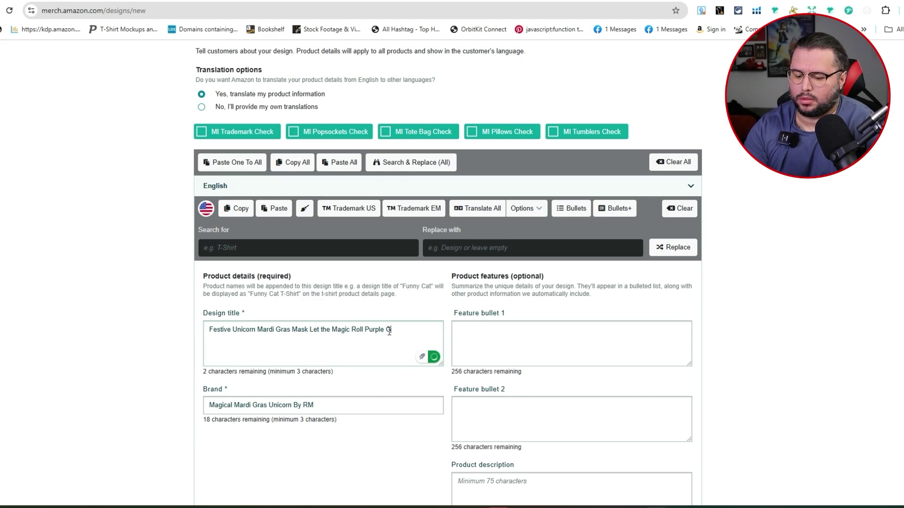
pyautogui.press('BackSpace')
pyautogui.press('BackSpace')
pyautogui.press('BackSpace')
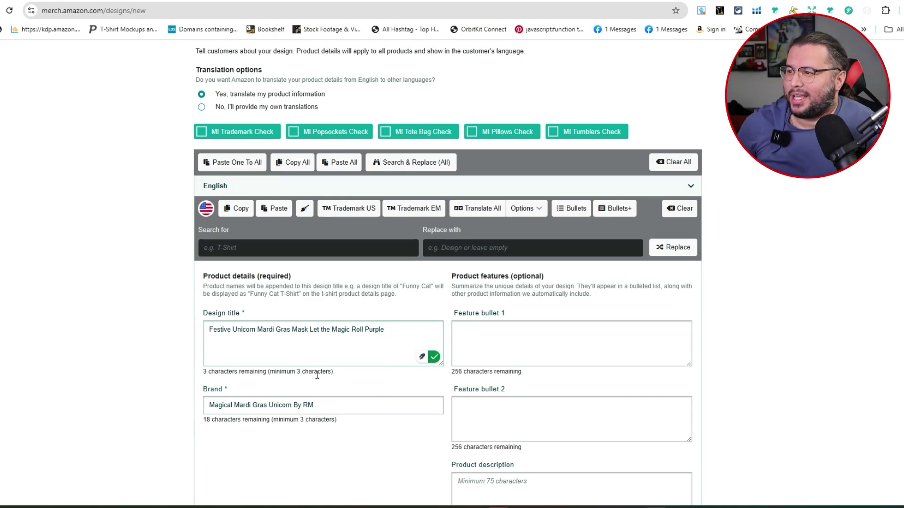
# Copy Bullet 1 from DeepSeek's listing revised without "glittery confetti" and paste it into Feature bullet 1 in Amazon Merch
pyautogui.moveTo(521, 507)
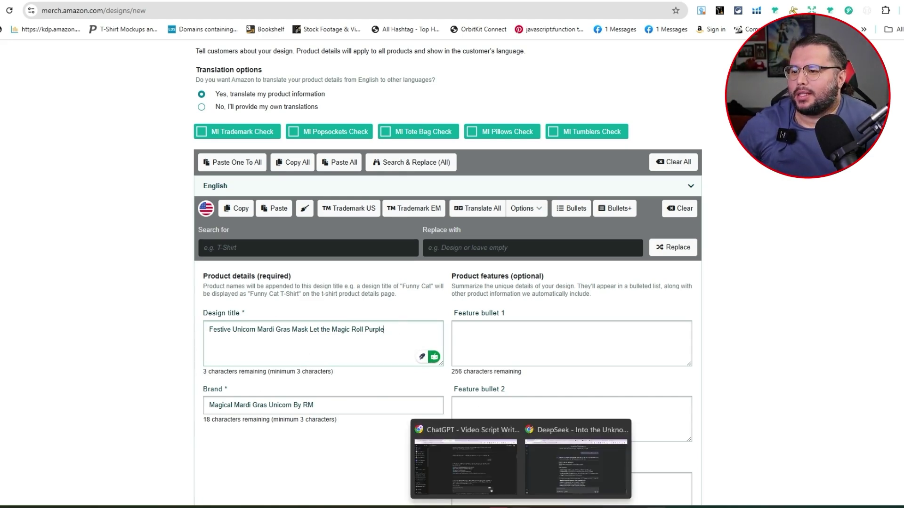
pyautogui.click(588, 476)
pyautogui.scroll(20, 481, 417)
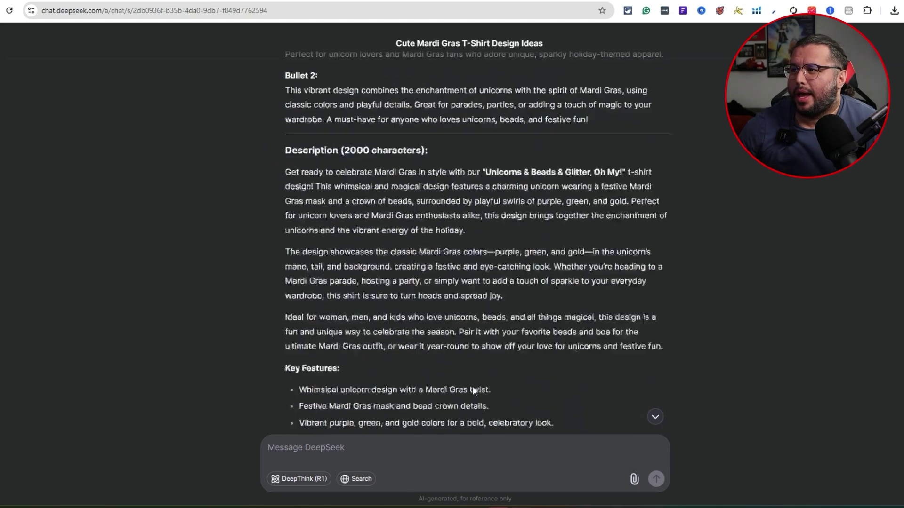
pyautogui.scroll(-2, 376, 330)
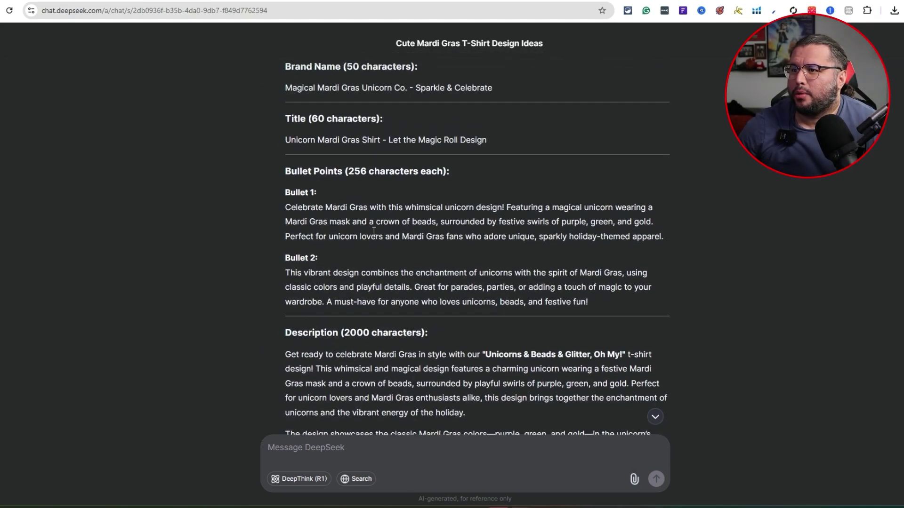
pyautogui.scroll(6, 532, 289)
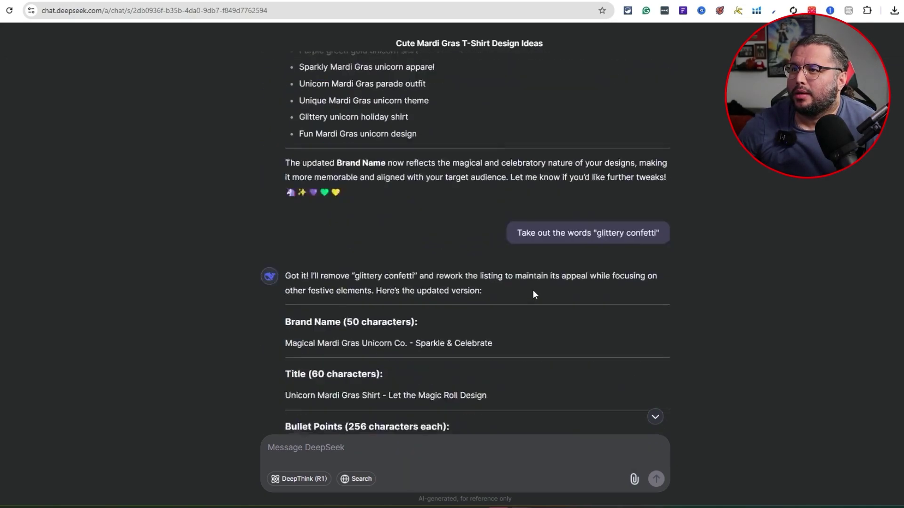
pyautogui.scroll(-6, 552, 301)
pyautogui.moveTo(676, 239); pyautogui.dragTo(284, 208)
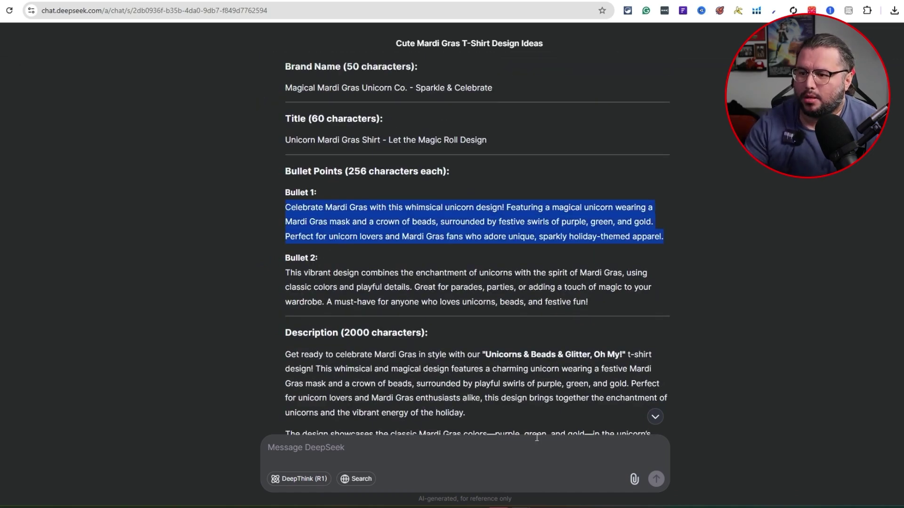
pyautogui.hotkey('ctrl', 'c')
pyautogui.hotkey('alt', 'Tab')
pyautogui.click(508, 330)
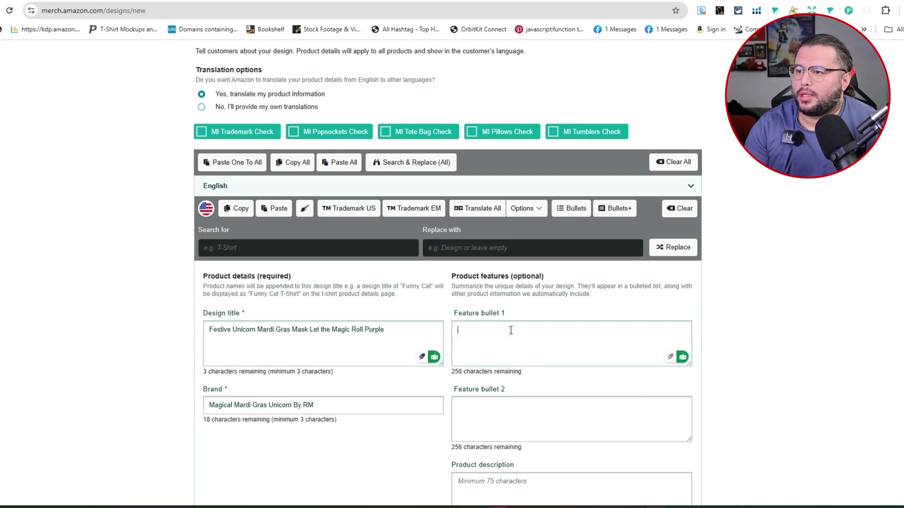
pyautogui.hotkey('ctrl', 'v')
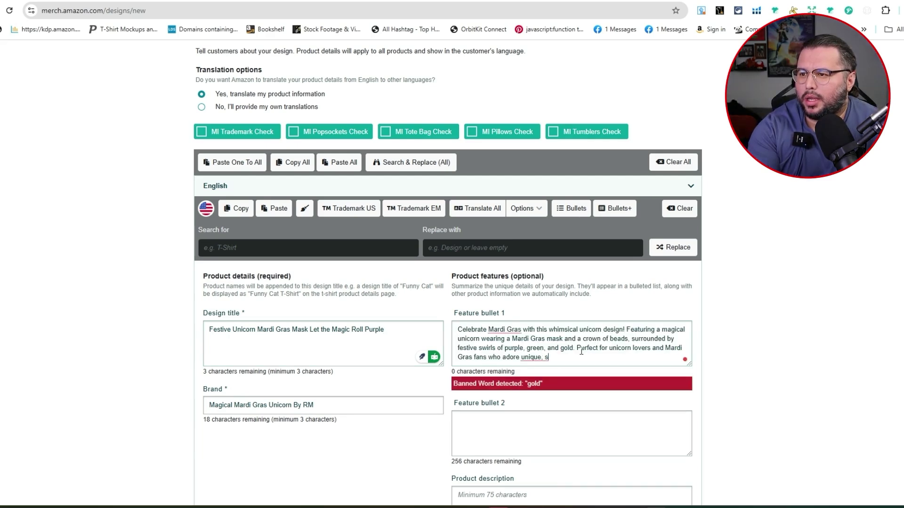
# Cut the sentence starting "Perfect for unicorn lovers" from the end of Feature bullet 1 and select the word "gold"
pyautogui.moveTo(557, 361); pyautogui.dragTo(581, 349)
pyautogui.press('BackSpace')
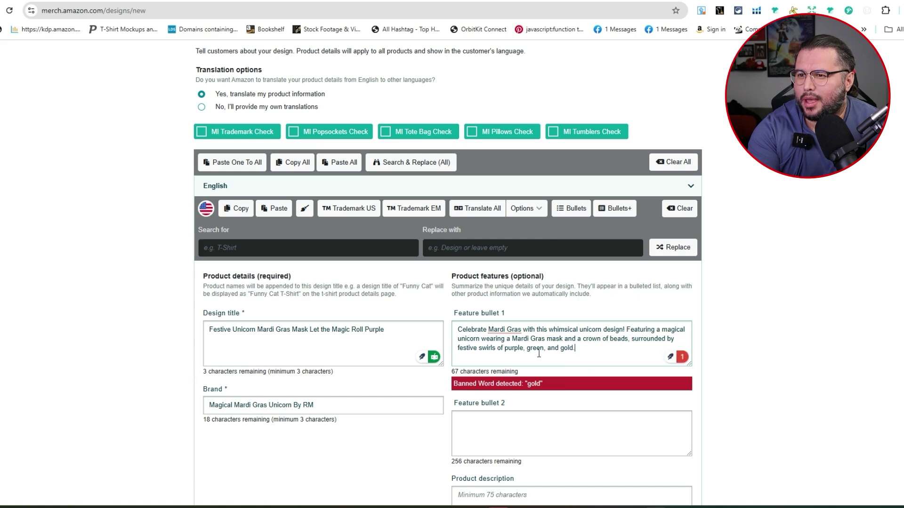
pyautogui.doubleClick(567, 348)
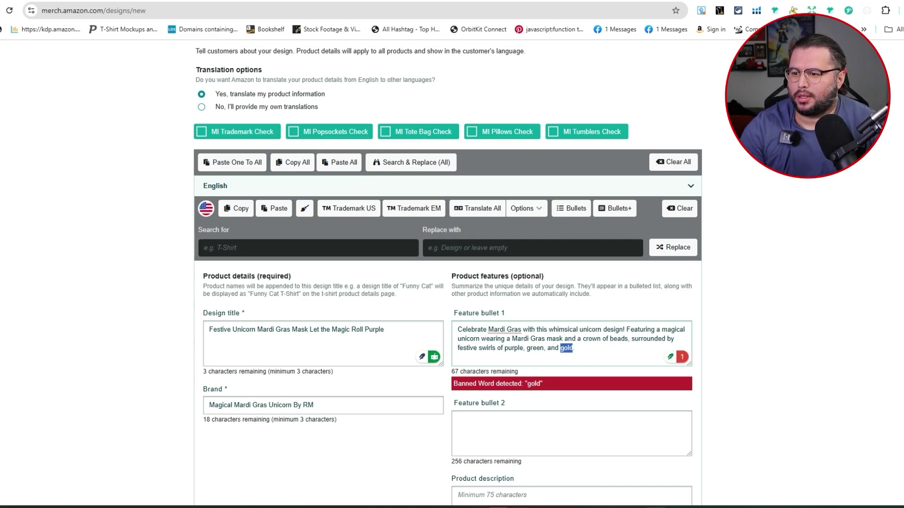
# Switch to DeepSeek and draft the request "Bullet 1 take out the word gold and make it less than"
pyautogui.click(566, 473)
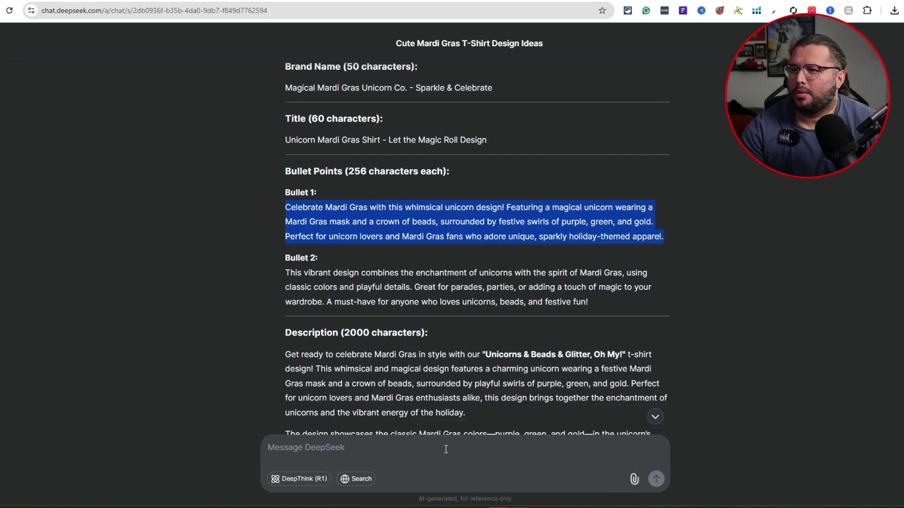
pyautogui.click(357, 459)
pyautogui.write('B')
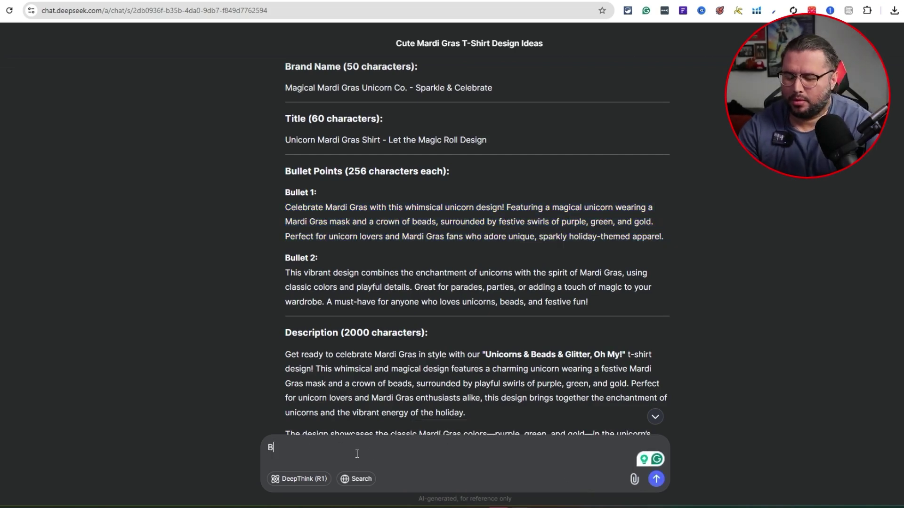
pyautogui.write('ullet 1 take out ')
pyautogui.write('gol')
pyautogui.press('BackSpace')
pyautogui.press('BackSpace')
pyautogui.press('BackSpace')
pyautogui.press('BackSpace')
pyautogui.write('the world gold and')
pyautogui.press('BackSpace')
pyautogui.press('BackSpace')
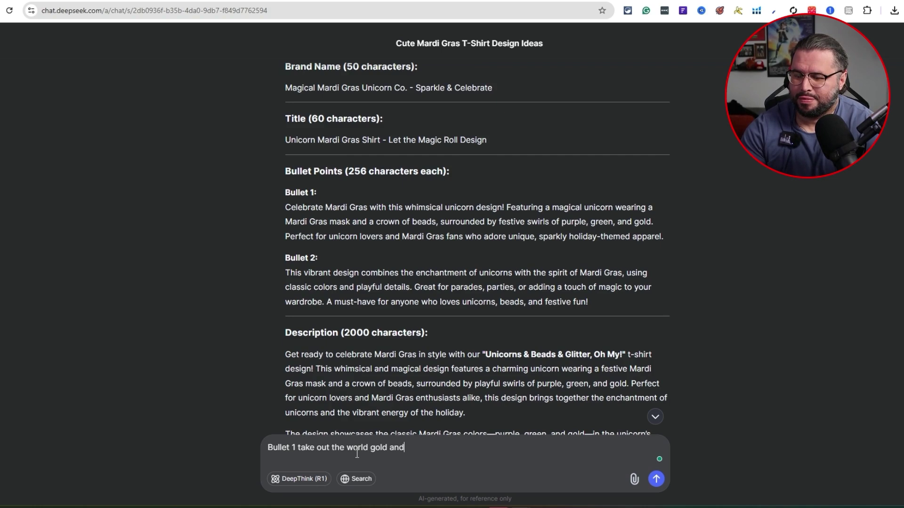
pyautogui.write('make it less thanb')
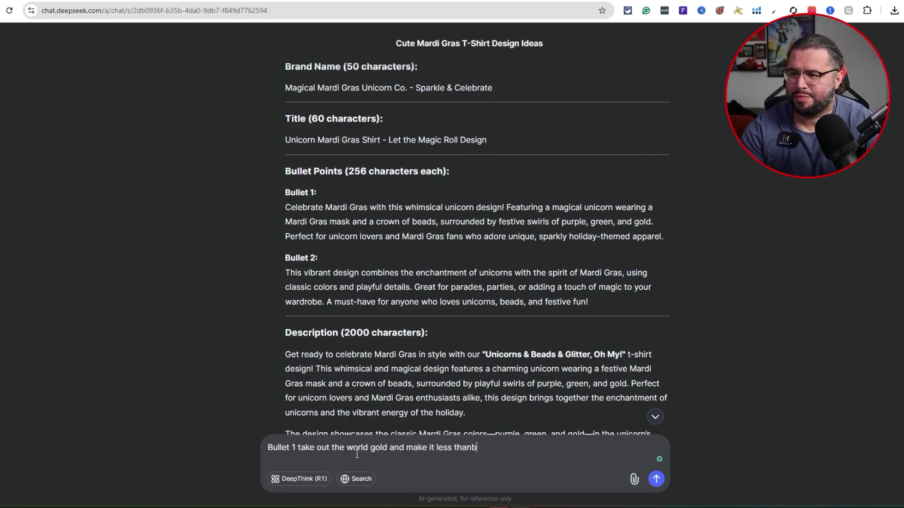
# Check the bullet field in Amazon Merch, then finish the DeepSeek request with "256 characters" and send it
pyautogui.hotkey('alt', 'Tab')
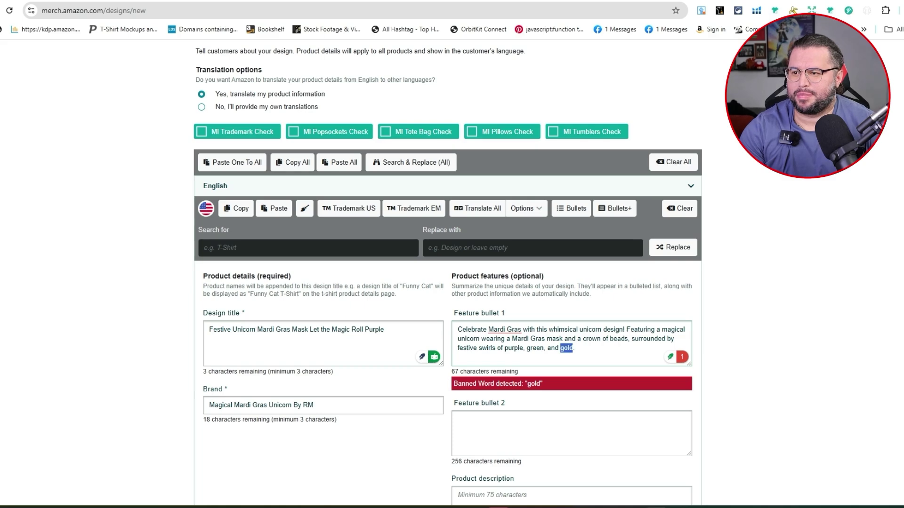
pyautogui.click(520, 507)
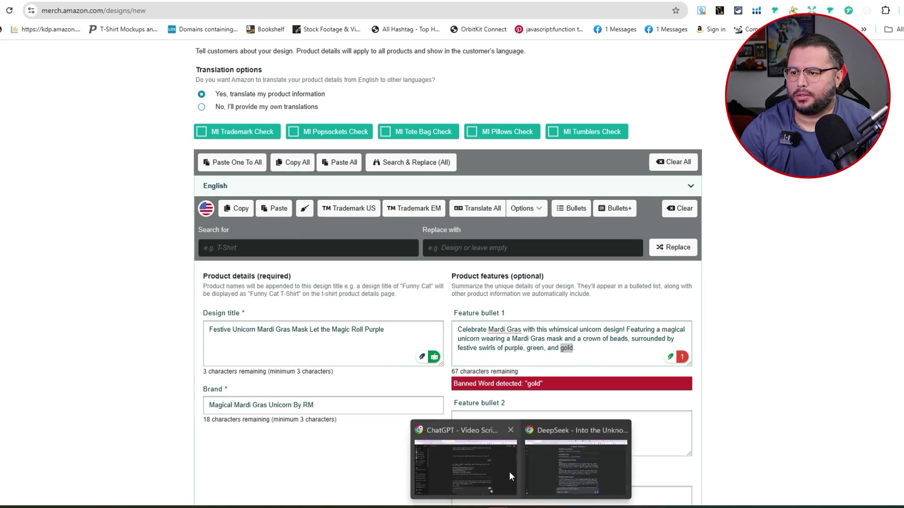
pyautogui.click(609, 459)
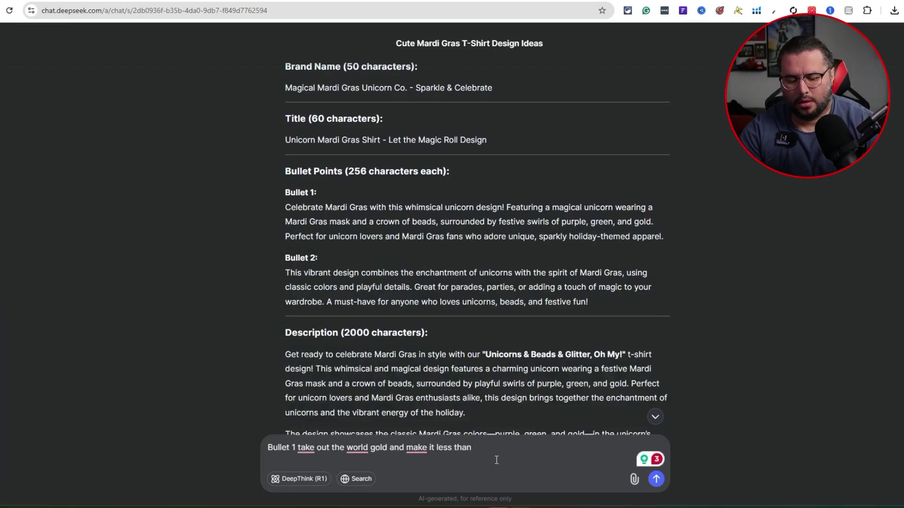
pyautogui.hotkey('alt', 'Tab')
pyautogui.moveTo(521, 507)
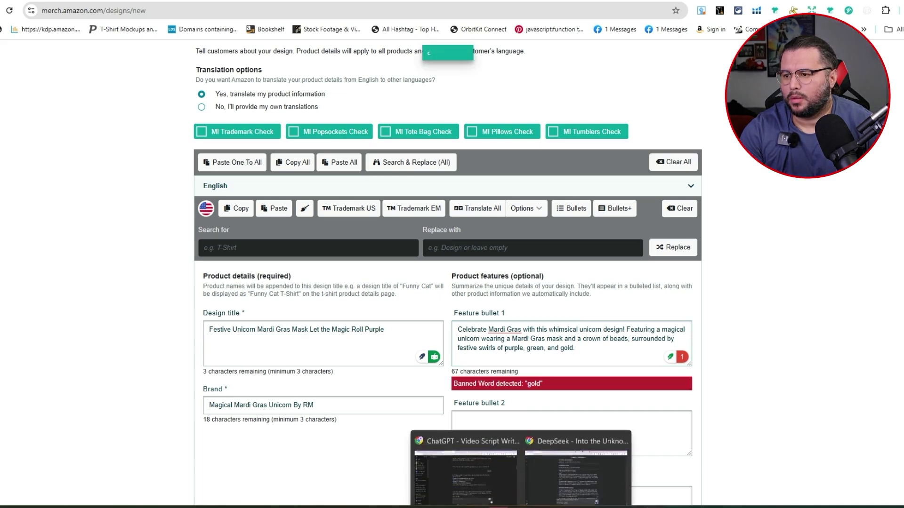
pyautogui.click(576, 466)
pyautogui.write('256 characters')
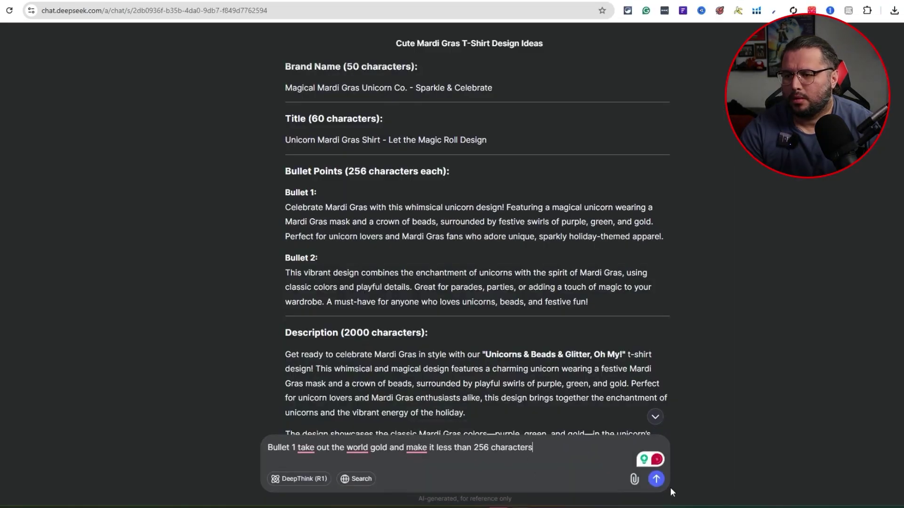
pyautogui.click(358, 445)
pyautogui.press('Return')
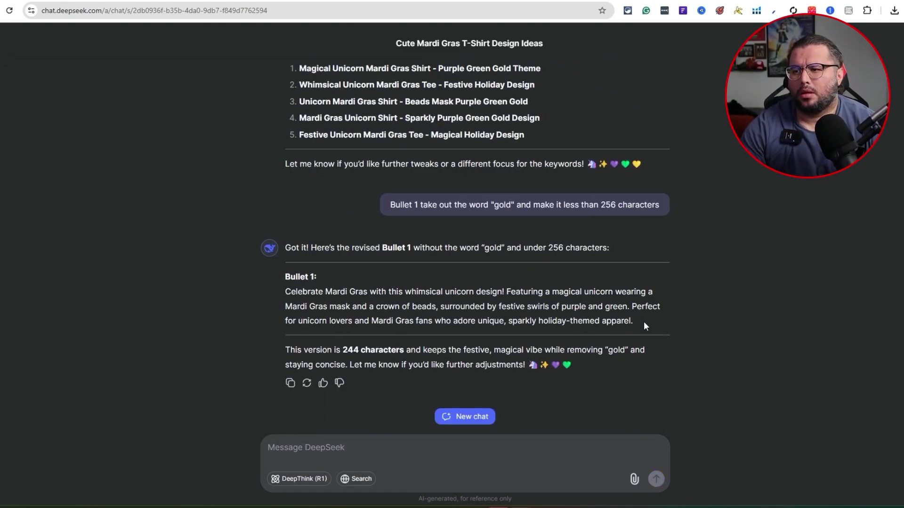
# Copy DeepSeek's revised Bullet 1 without "gold" and replace the whole Feature bullet 1 text in Amazon Merch with it
pyautogui.moveTo(643, 321); pyautogui.dragTo(286, 291)
pyautogui.hotkey('alt', 'Tab')
pyautogui.click(518, 348)
pyautogui.hotkey('ctrl', 'a')
pyautogui.hotkey('ctrl', 'v')
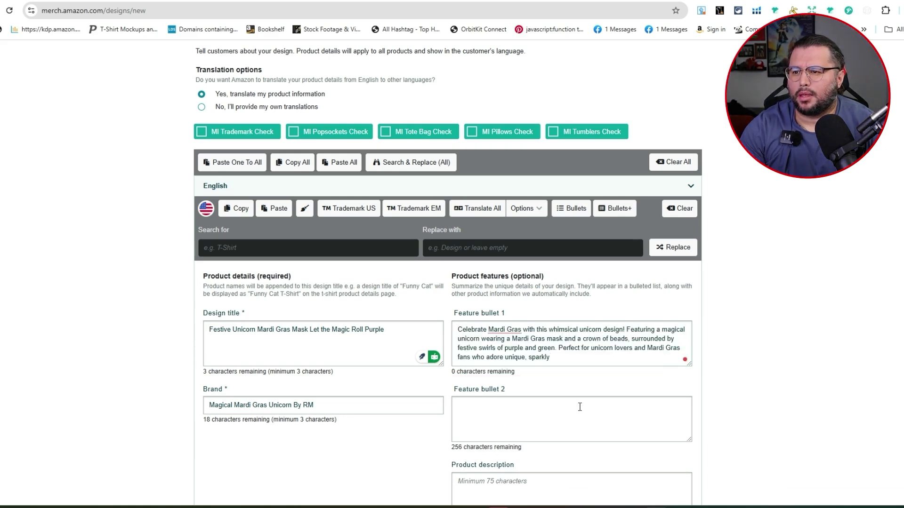
# Shorten Feature bullet 1 so it ends with "a Mardi Gras mask and a crown of beads."
pyautogui.click(558, 348)
pyautogui.hotkey('ctrl', 'shift', 'End')
pyautogui.press('BackSpace')
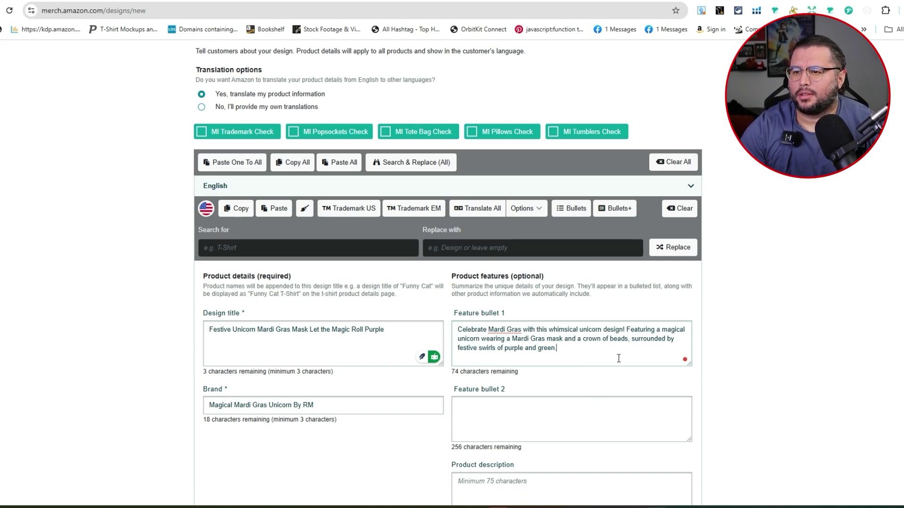
pyautogui.hotkey('ctrl', 'shift', 'Left')
pyautogui.hotkey('ctrl', 'shift', 'Left')
pyautogui.hotkey('ctrl', 'shift', 'Left')
pyautogui.hotkey('ctrl', 'shift', 'Left')
pyautogui.hotkey('ctrl', 'shift', 'Left')
pyautogui.hotkey('ctrl', 'shift', 'Left')
pyautogui.hotkey('ctrl', 'shift', 'Left')
pyautogui.hotkey('ctrl', 'shift', 'Left')
pyautogui.hotkey('ctrl', 'shift', 'Left')
pyautogui.press('BackSpace')
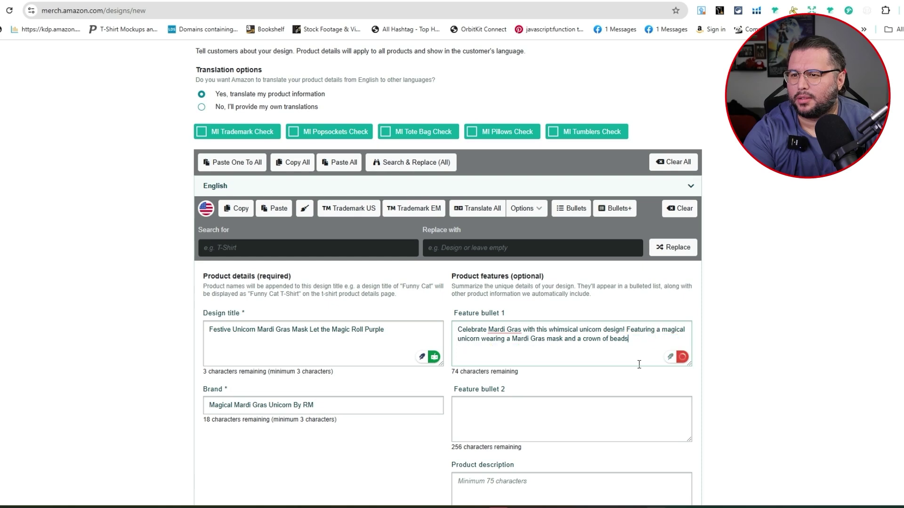
pyautogui.write('.')
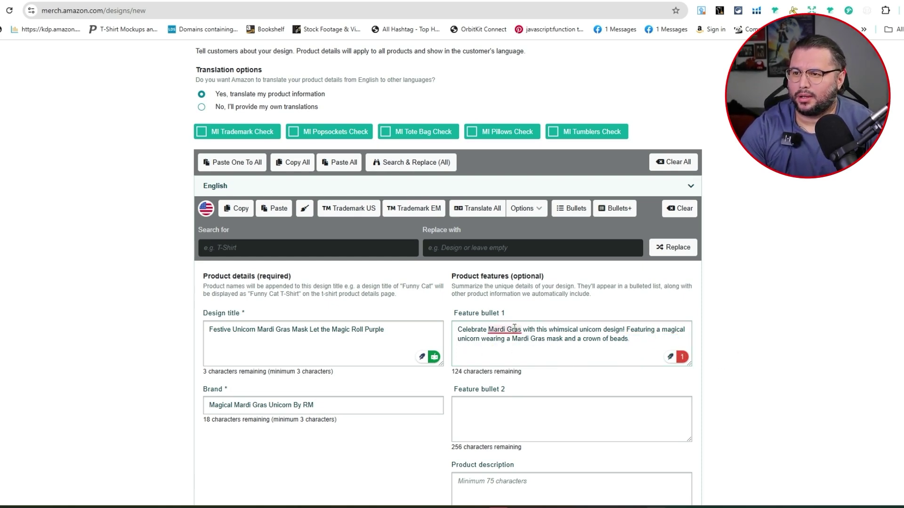
# Copy Bullet 2 from DeepSeek's listing revised without "glittery confetti" and paste it into Feature bullet 2 in Amazon Merch
pyautogui.scroll(-2, 550, 384)
pyautogui.moveTo(561, 507)
pyautogui.click(567, 484)
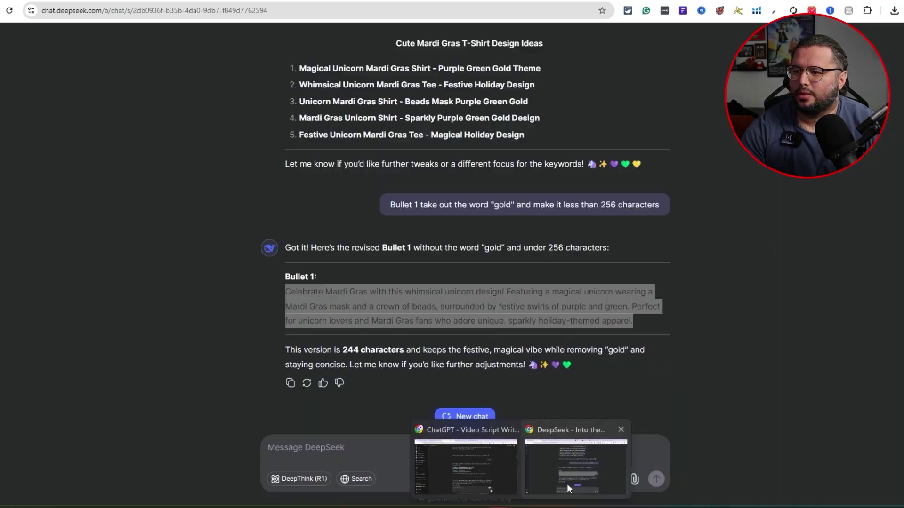
pyautogui.click(577, 363)
pyautogui.scroll(10, 577, 358)
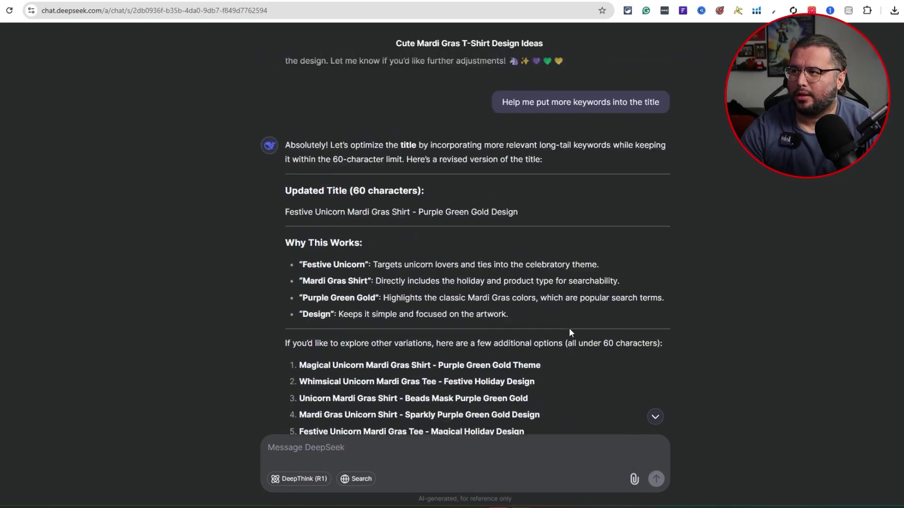
pyautogui.scroll(-6, 578, 354)
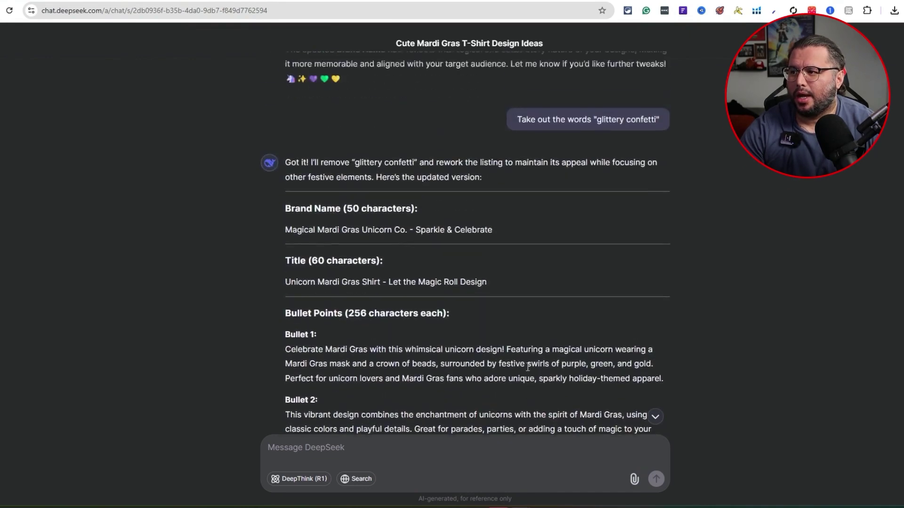
pyautogui.moveTo(606, 359); pyautogui.dragTo(290, 331)
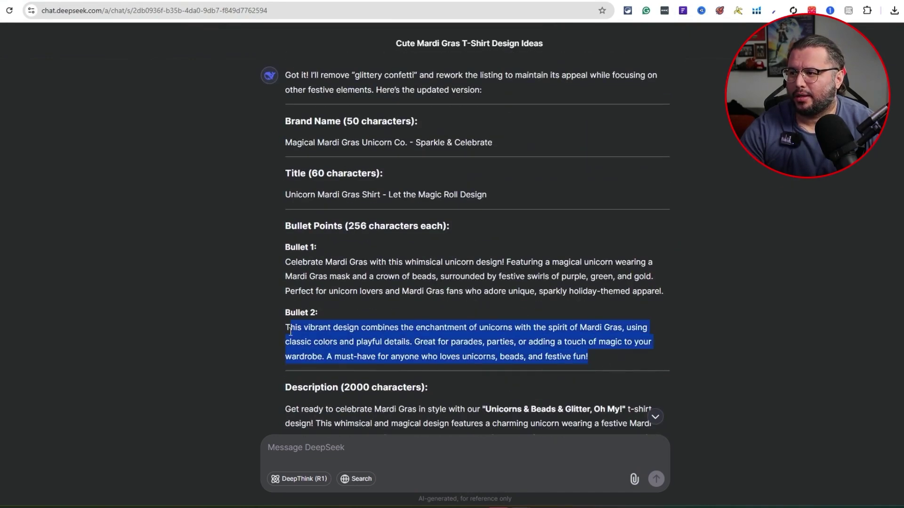
pyautogui.hotkey('ctrl', 'c')
pyautogui.hotkey('alt', 'Tab')
pyautogui.click(521, 325)
pyautogui.hotkey('ctrl', 'v')
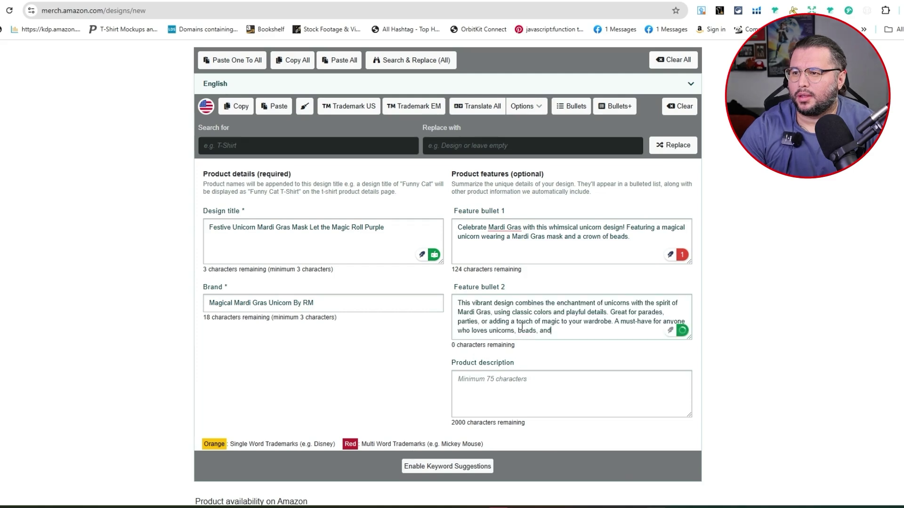
# Remove "vibrant" from Feature bullet 2 and reword its ending to "who loves unicorns and beads."
pyautogui.doubleClick(482, 303)
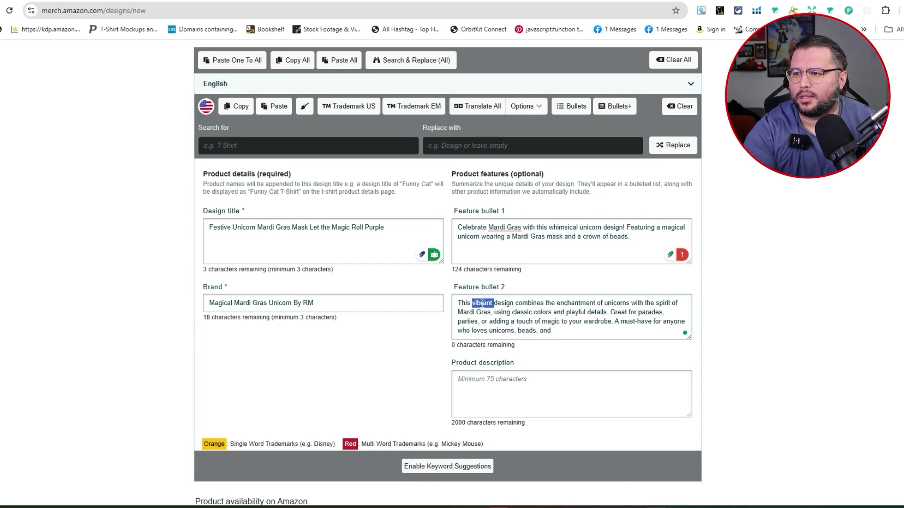
pyautogui.click(511, 313)
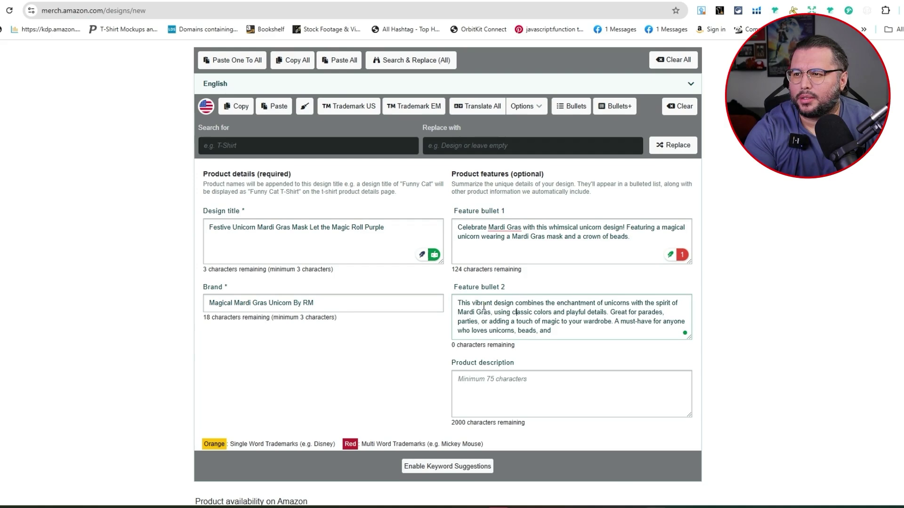
pyautogui.doubleClick(483, 304)
pyautogui.press('BackSpace')
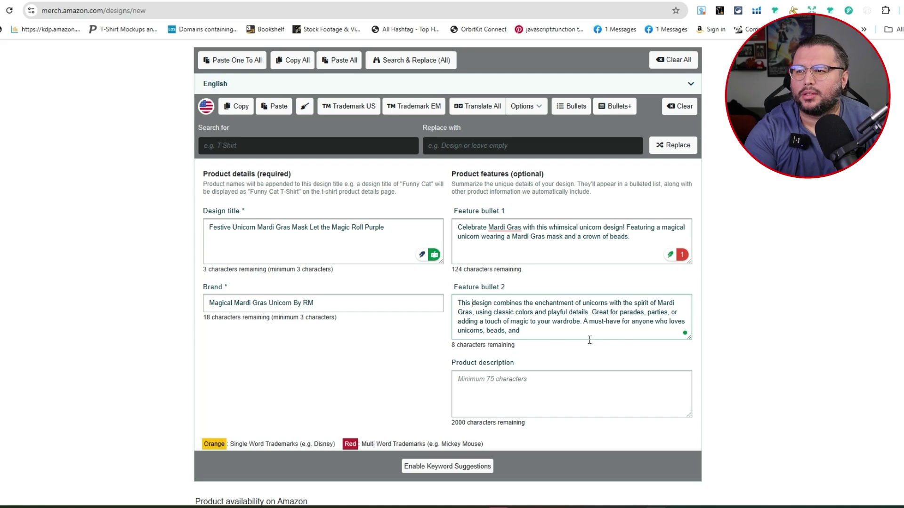
pyautogui.moveTo(521, 331); pyautogui.dragTo(504, 331)
pyautogui.press('BackSpace')
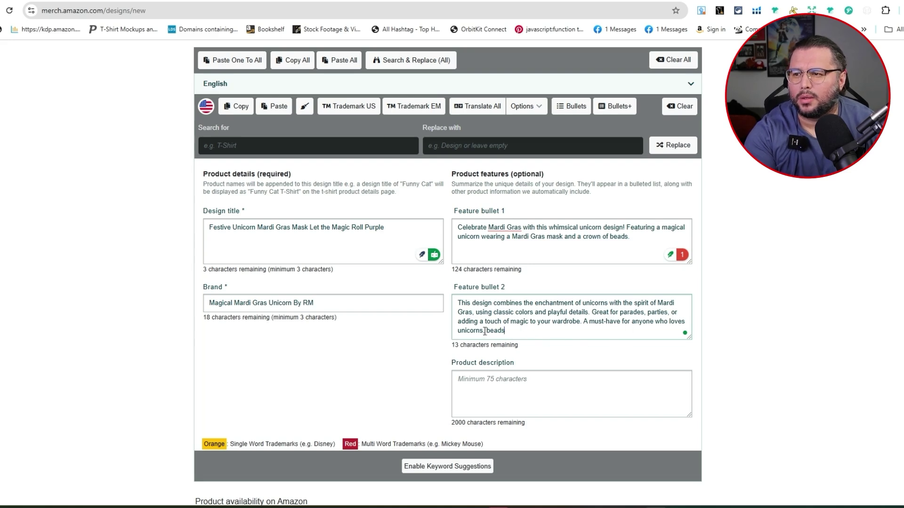
pyautogui.press('BackSpace')
pyautogui.write('and')
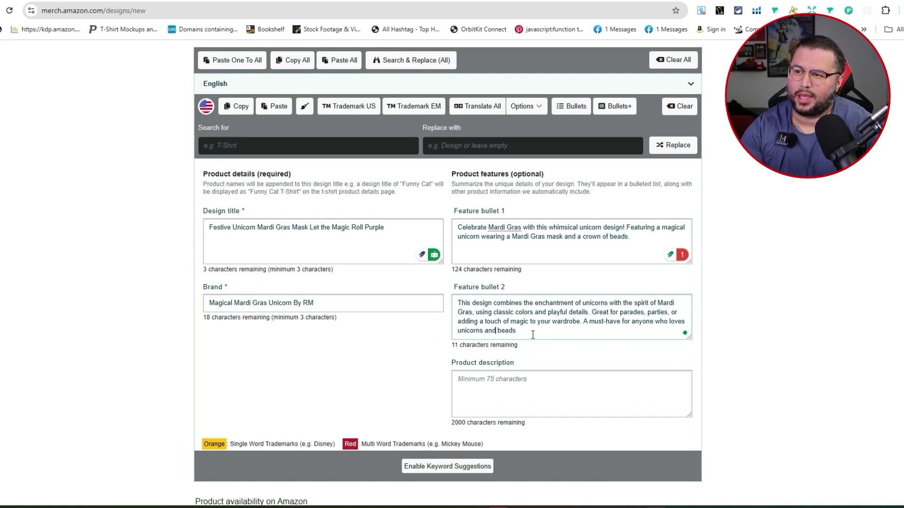
pyautogui.click(534, 335)
pyautogui.write('.')
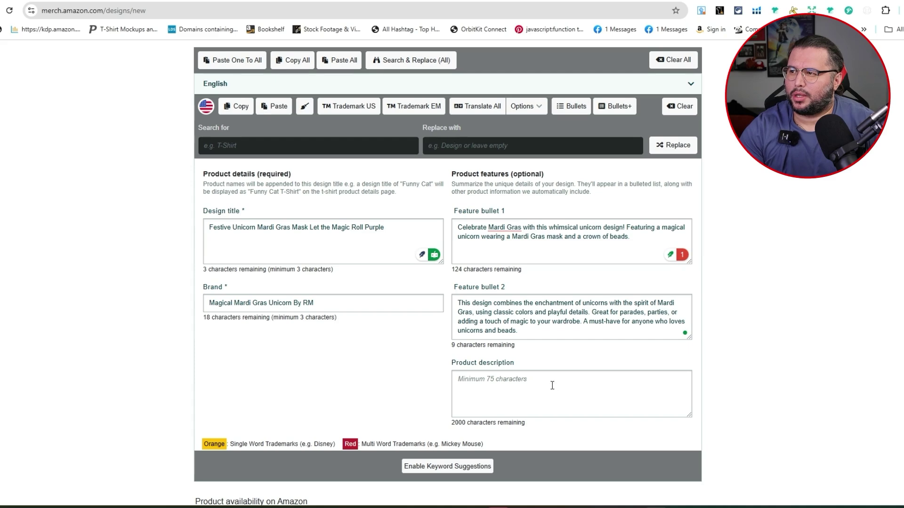
# Review the product cards, list prices and completed product details on the design page
pyautogui.scroll(10, 366, 365)
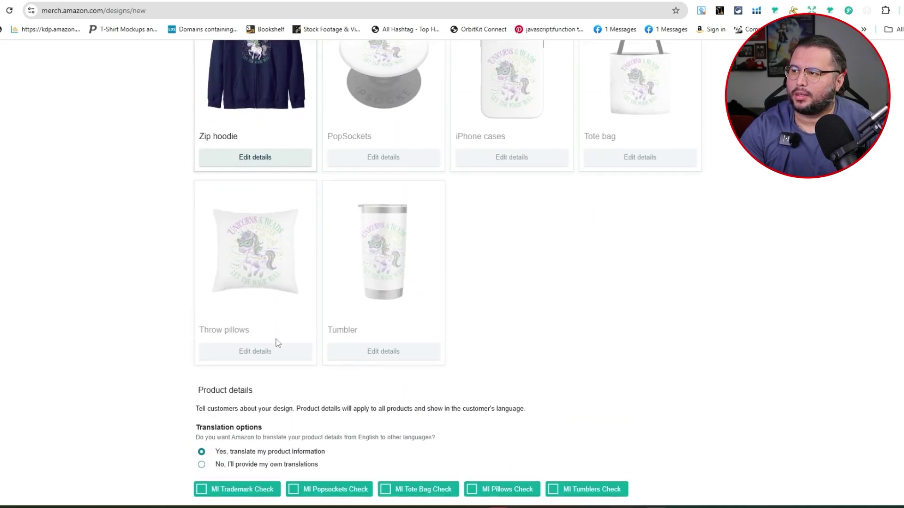
pyautogui.scroll(-5, 302, 327)
pyautogui.scroll(5, 276, 357)
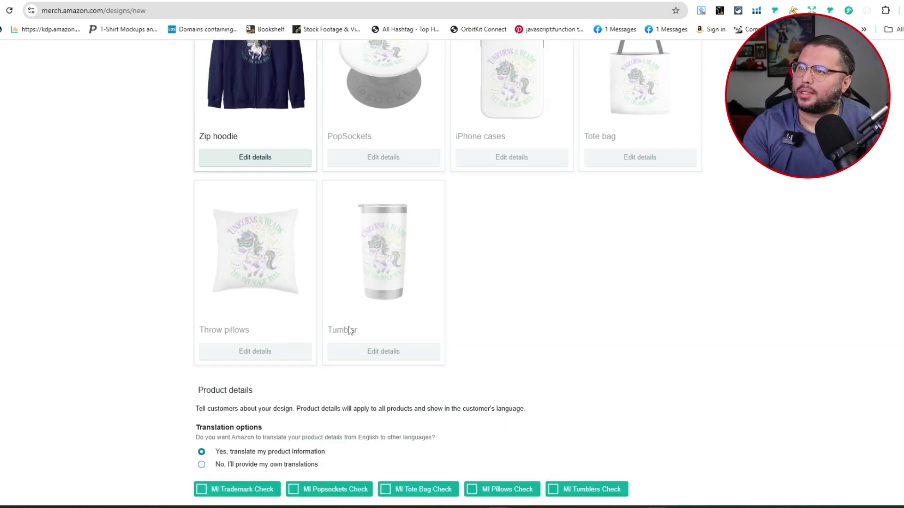
pyautogui.scroll(4, 363, 332)
pyautogui.scroll(-10, 251, 302)
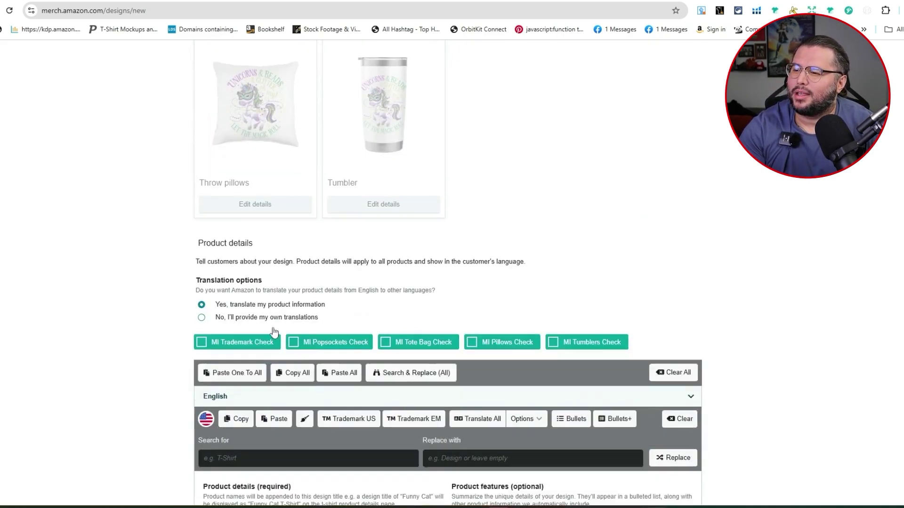
pyautogui.scroll(10, 273, 386)
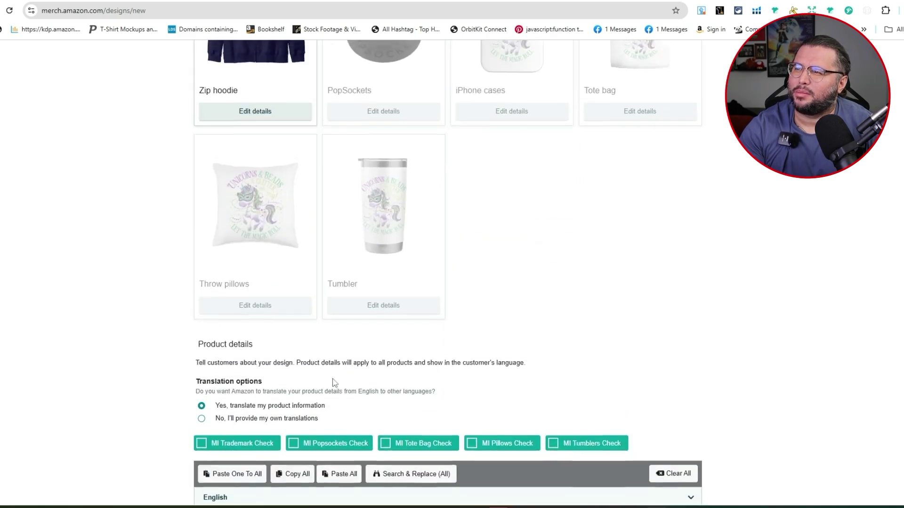
pyautogui.scroll(8, 283, 230)
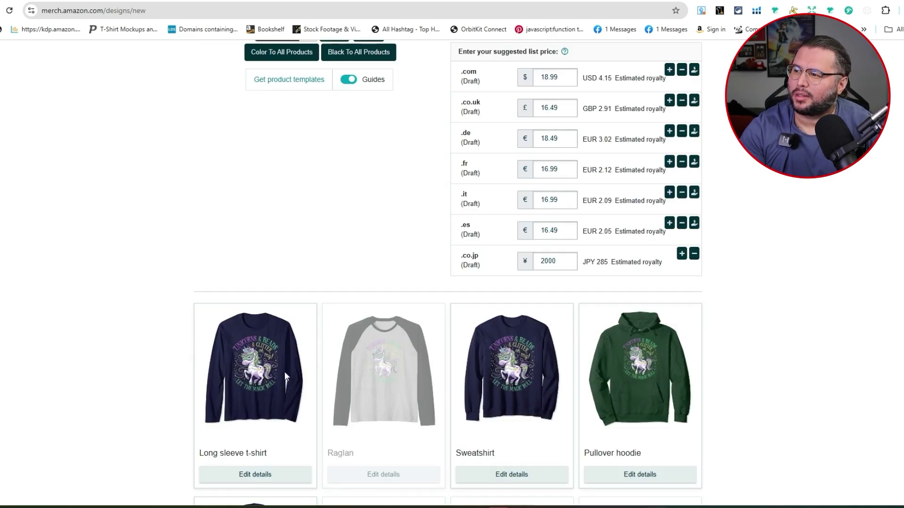
pyautogui.scroll(-16, 284, 371)
pyautogui.scroll(10, 218, 276)
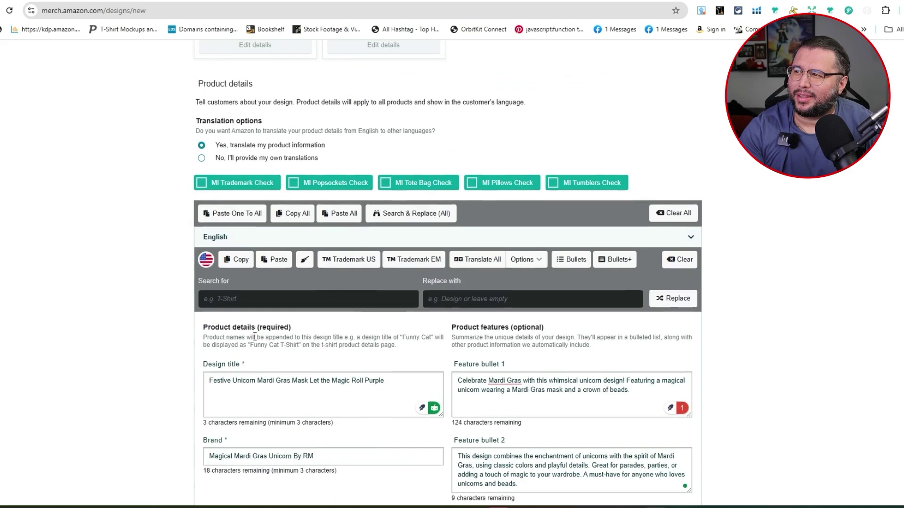
pyautogui.scroll(3, 261, 141)
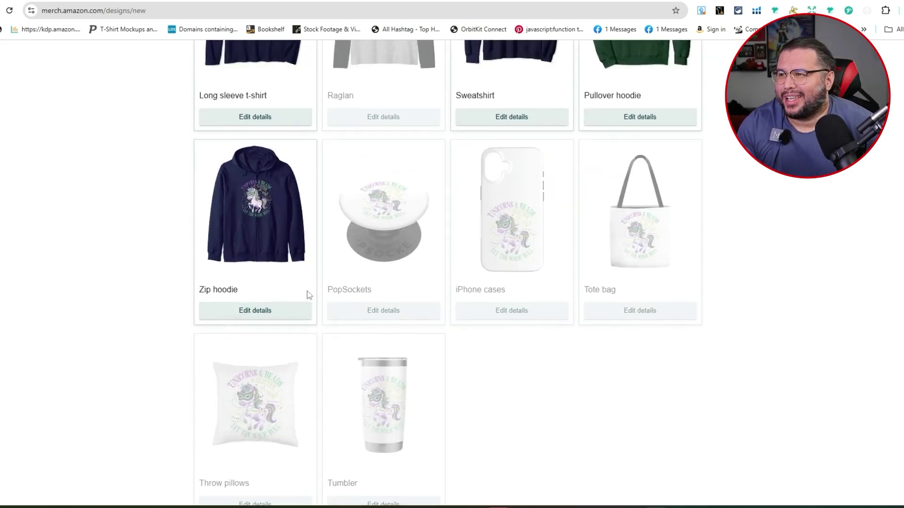
pyautogui.scroll(-10, 553, 336)
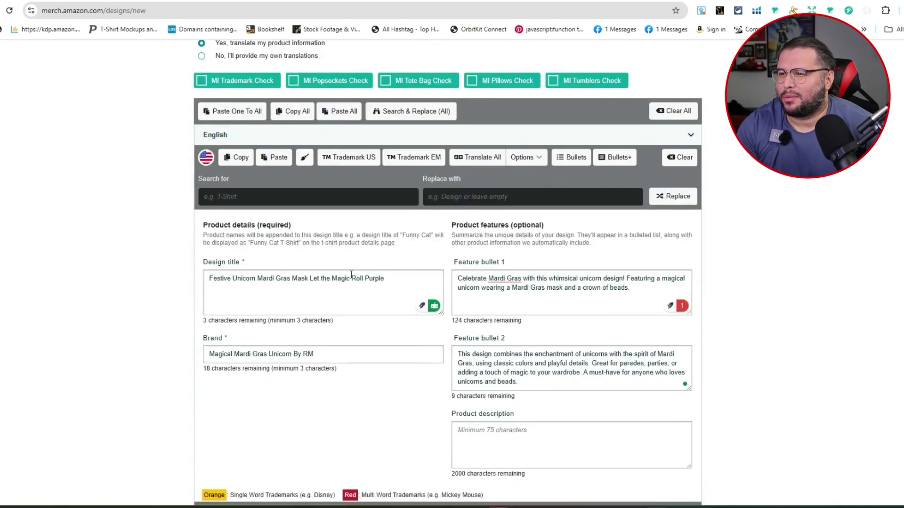
# Copy the three description paragraphs from DeepSeek's listing and paste them into the Product description in Amazon Merch
pyautogui.scroll(-2, 578, 366)
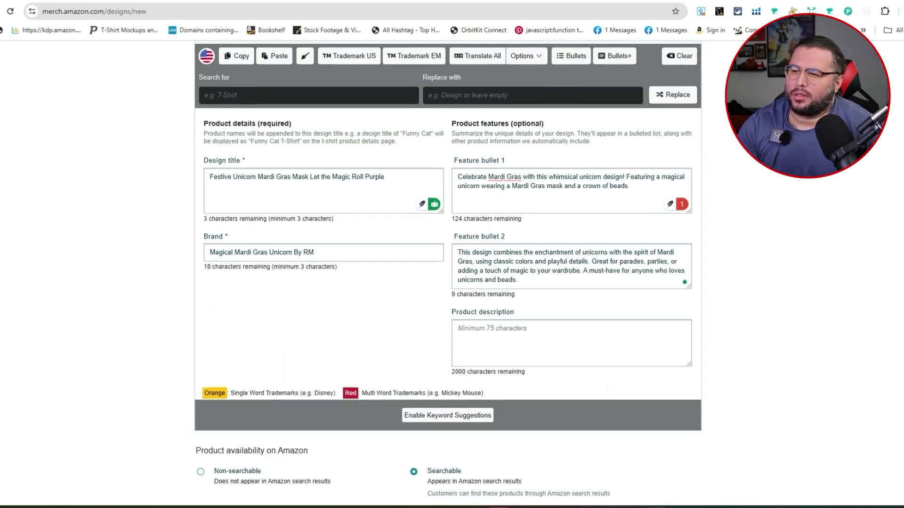
pyautogui.hotkey('alt', 'Tab')
pyautogui.scroll(-4, 426, 301)
pyautogui.moveTo(663, 380); pyautogui.dragTo(289, 209)
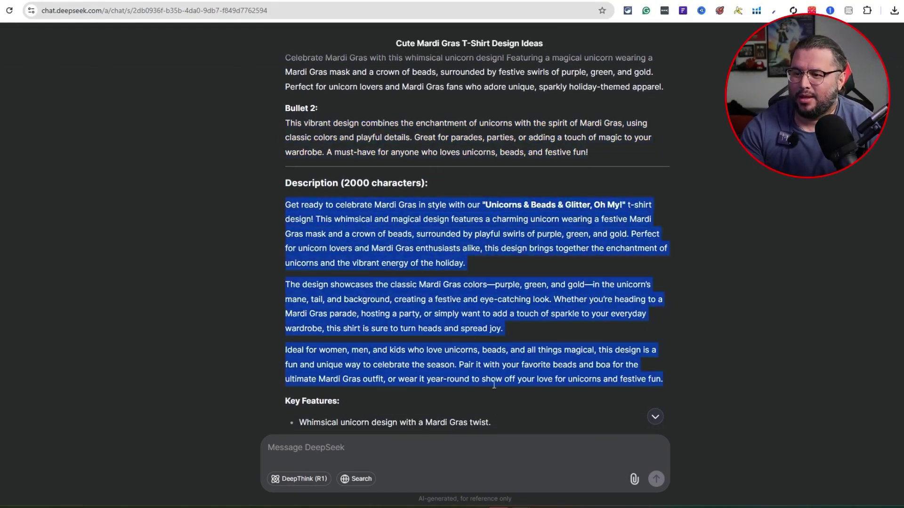
pyautogui.hotkey('alt', 'Tab')
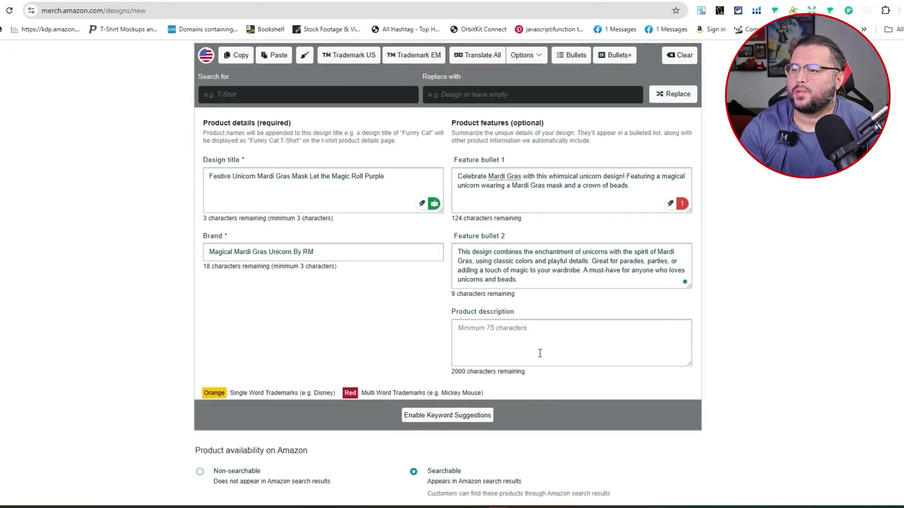
pyautogui.click(542, 356)
pyautogui.hotkey('ctrl', 'v')
pyautogui.scroll(5, 575, 337)
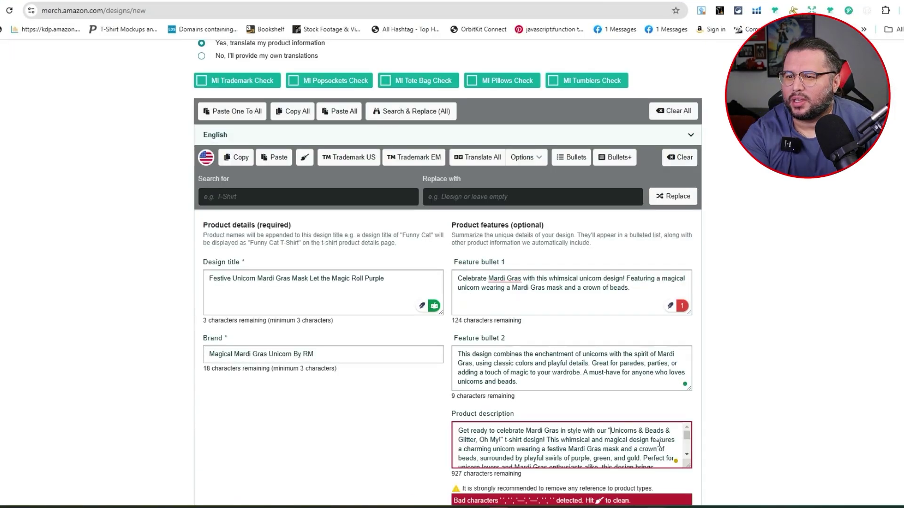
# Remove the quotation marks around the slogan in the pasted description, change "t-shirt design" to "apparel design", and review the remaining text
pyautogui.press('BackSpace')
pyautogui.scroll(-2, 579, 451)
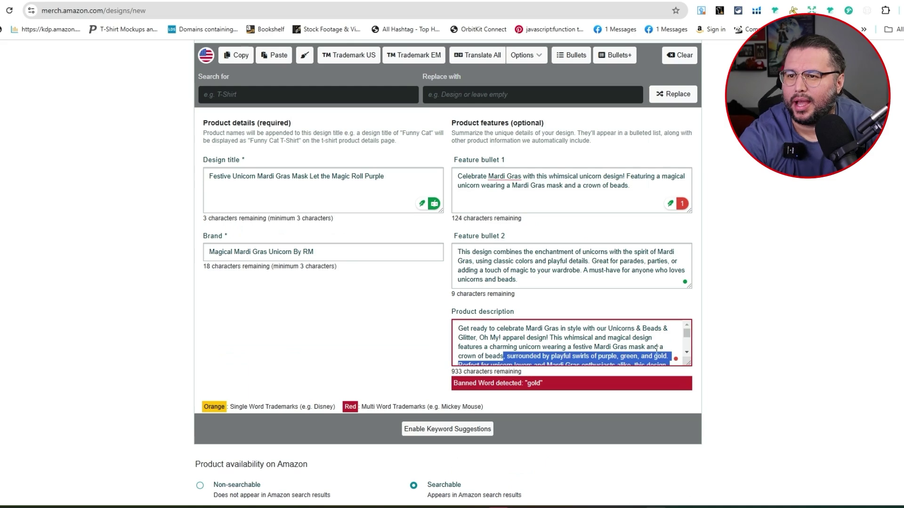
pyautogui.click(647, 349)
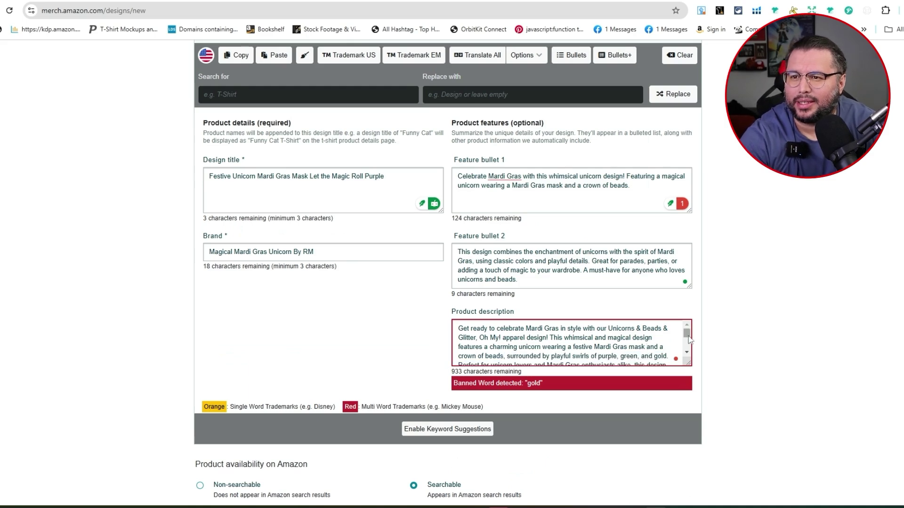
pyautogui.scroll(1, 637, 360)
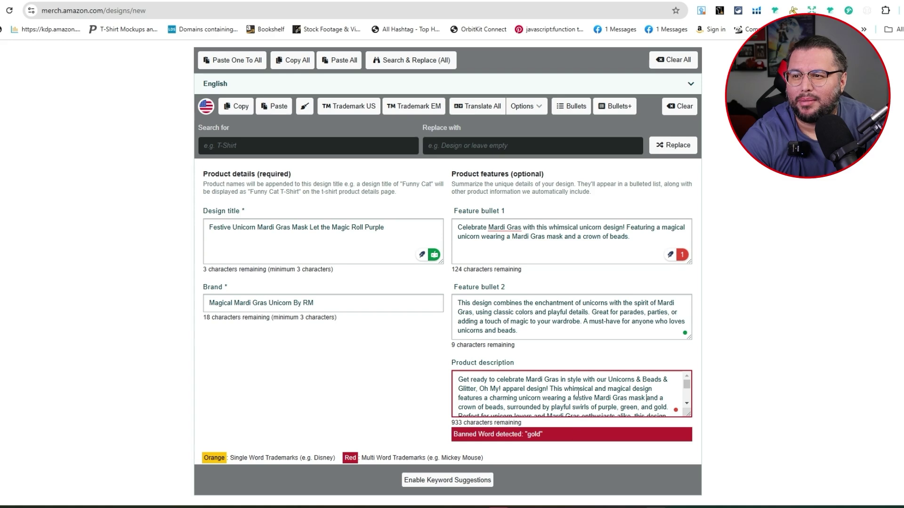
pyautogui.click(687, 404)
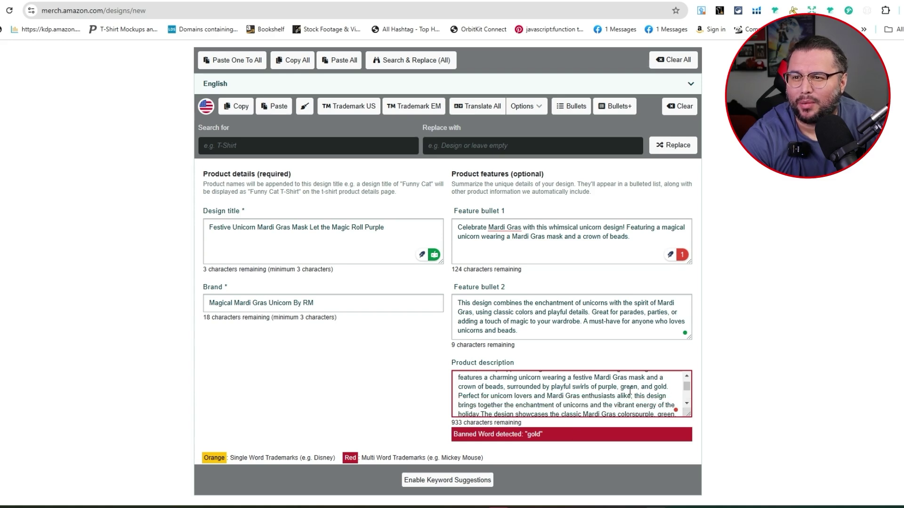
pyautogui.click(687, 376)
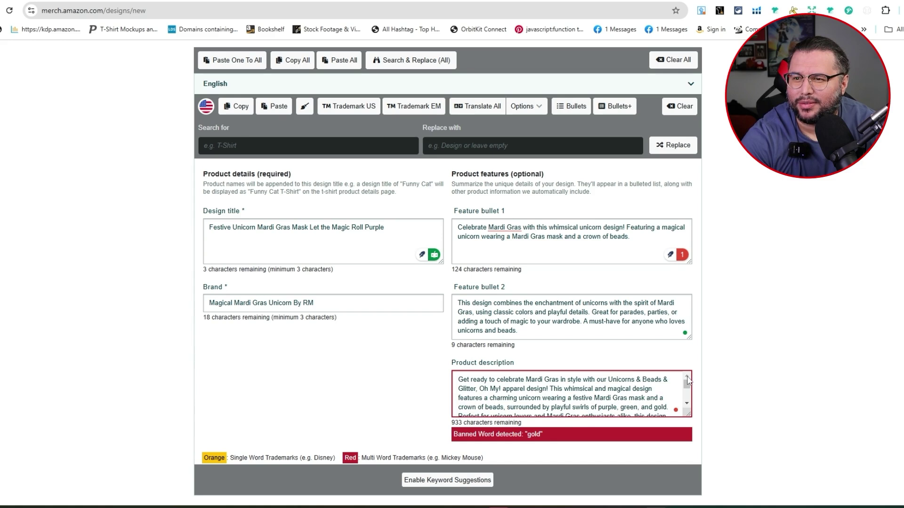
pyautogui.moveTo(554, 388); pyautogui.dragTo(568, 407)
pyautogui.moveTo(527, 507)
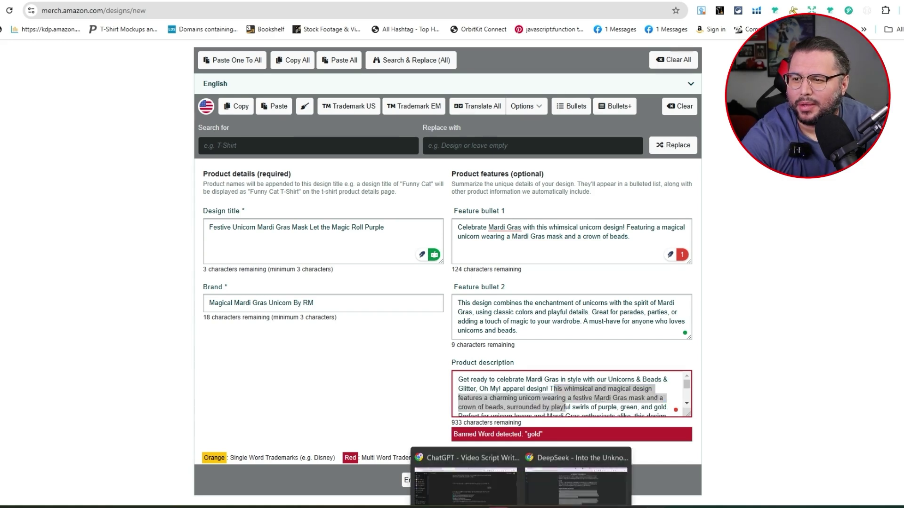
# Replace the Product description with only the opening "Get ready to celebrate Mardi Gras" sentence copied from DeepSeek
pyautogui.click(584, 471)
pyautogui.click(489, 339)
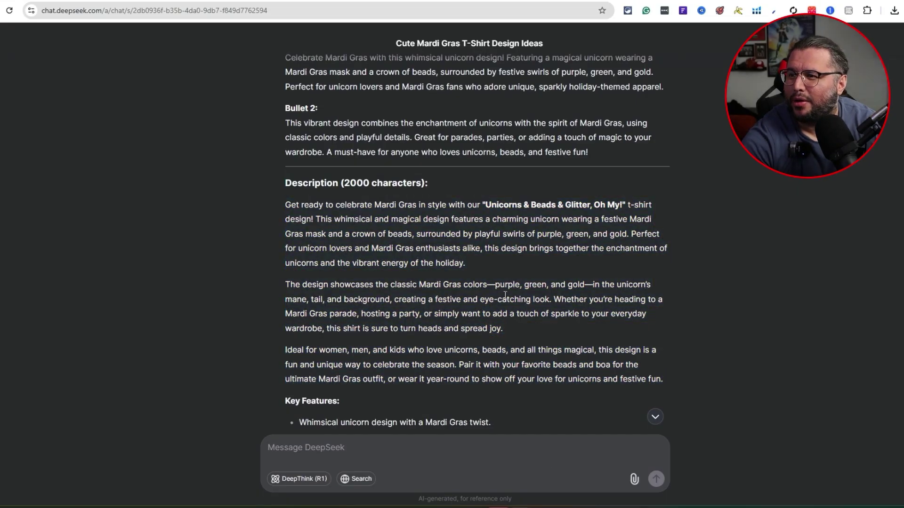
pyautogui.click(658, 507)
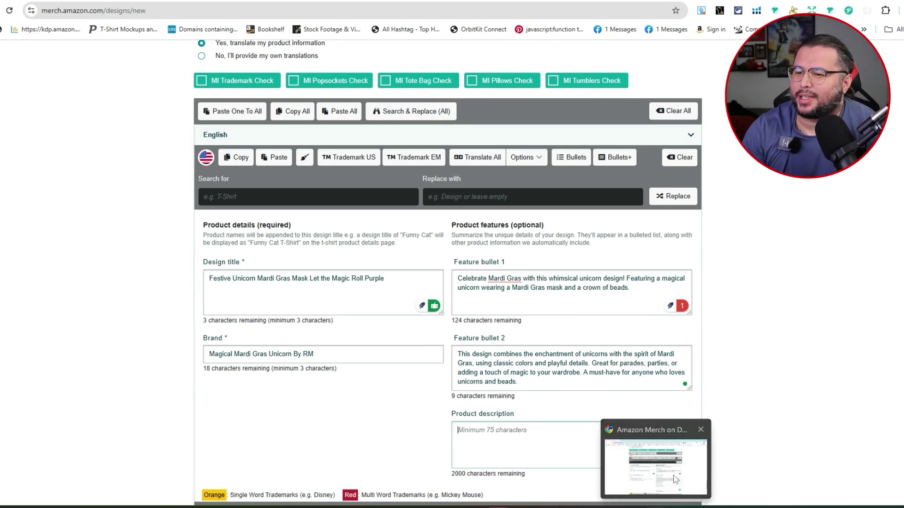
pyautogui.click(675, 479)
pyautogui.rightClick(443, 216)
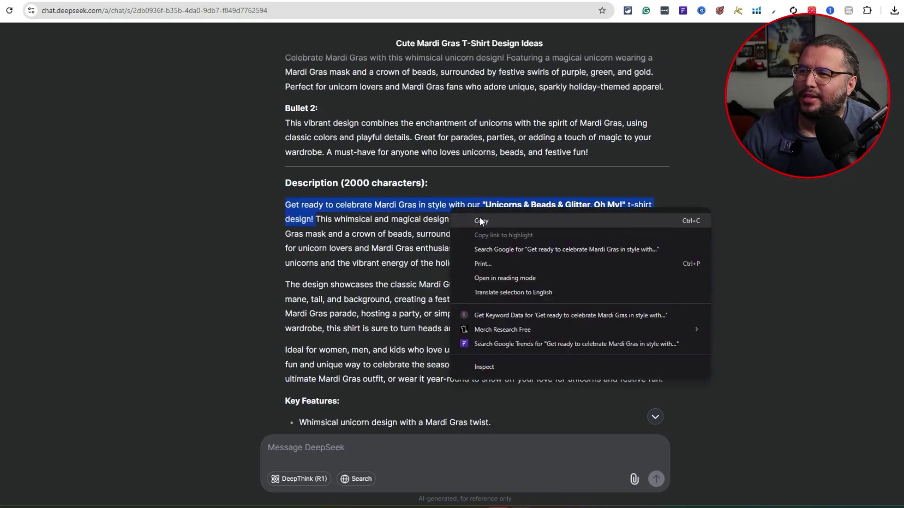
pyautogui.click(492, 228)
pyautogui.hotkey('alt', 'Tab')
pyautogui.click(569, 448)
pyautogui.hotkey('ctrl', 'v')
pyautogui.scroll(-2, 555, 448)
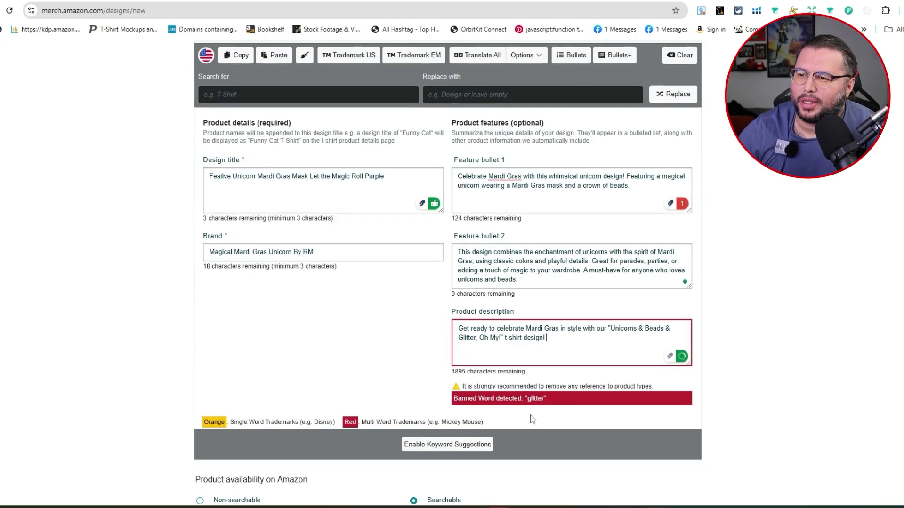
# Compare the opening sentence with the design mockups and remove the quotation marks around "Unicorns & Beads & Glitter, Oh My!"
pyautogui.scroll(12, 539, 412)
pyautogui.scroll(6, 426, 435)
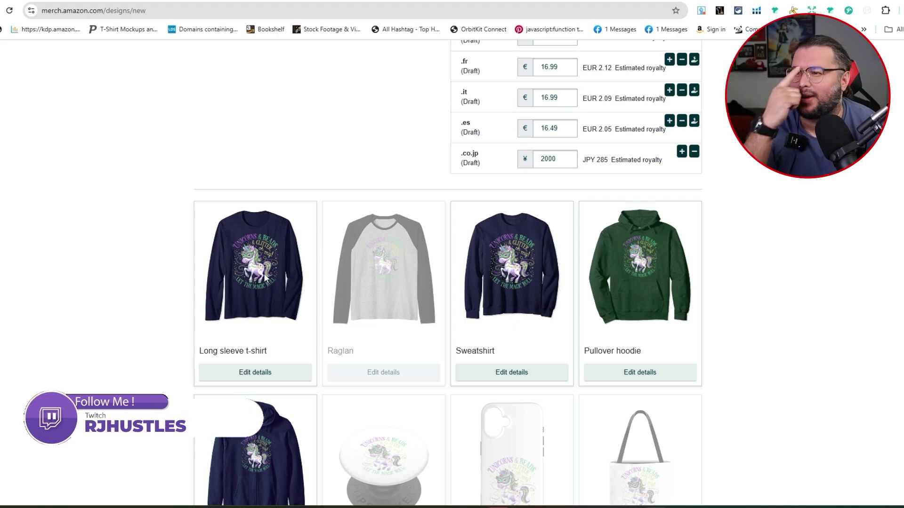
pyautogui.scroll(-15, 337, 292)
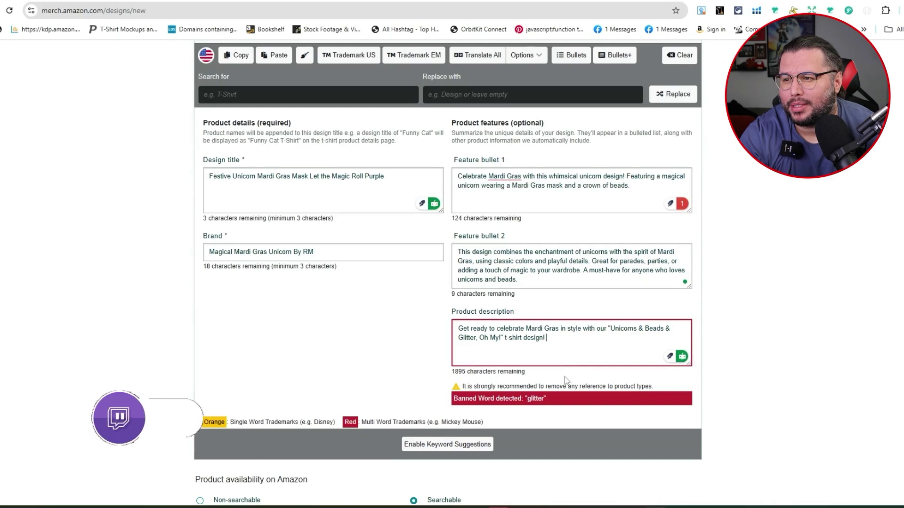
pyautogui.click(506, 343)
pyautogui.press('BackSpace')
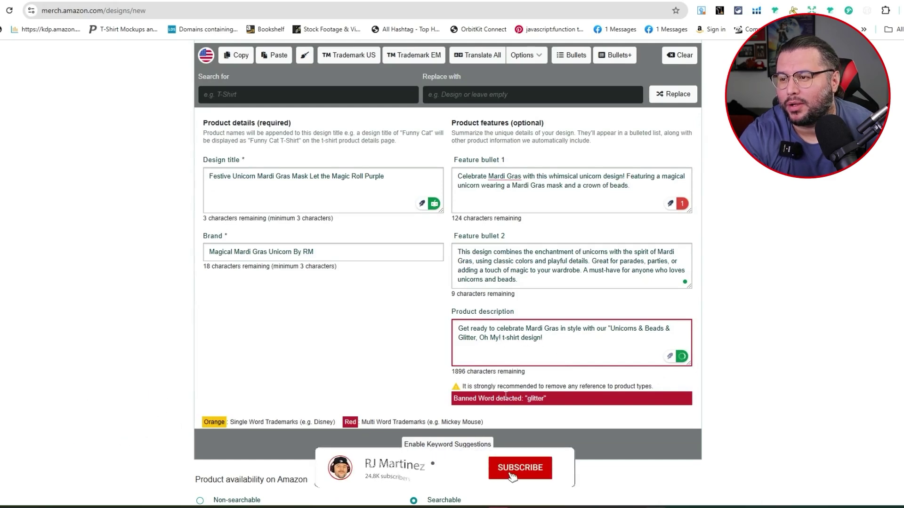
pyautogui.click(610, 328)
pyautogui.press('BackSpace')
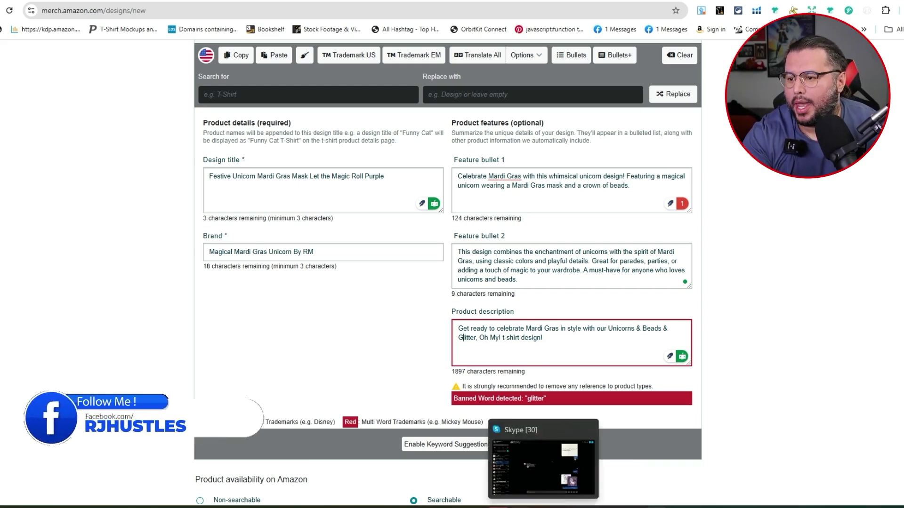
# Copy DeepSeek's "Perfect for unicorn lovers and Mardi Gras enthusiasts alike" sentence and replace the whole Product description in Amazon Merch with it
pyautogui.click(521, 464)
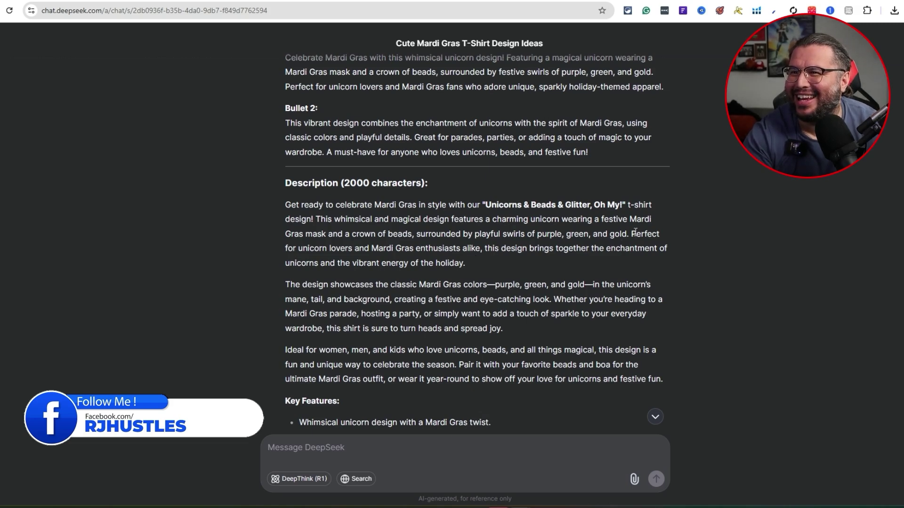
pyautogui.moveTo(632, 233); pyautogui.dragTo(640, 265)
pyautogui.rightClick(640, 266)
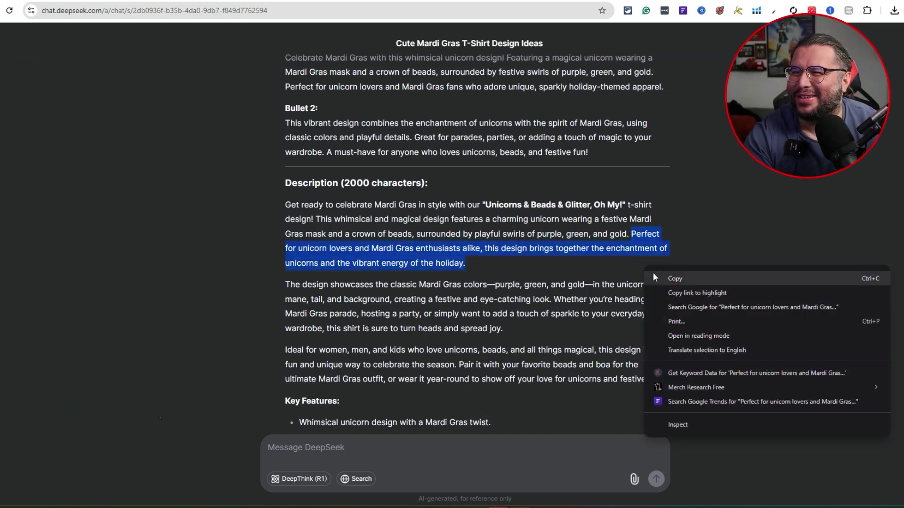
pyautogui.click(652, 273)
pyautogui.hotkey('alt', 'Tab')
pyautogui.hotkey('ctrl', 'a')
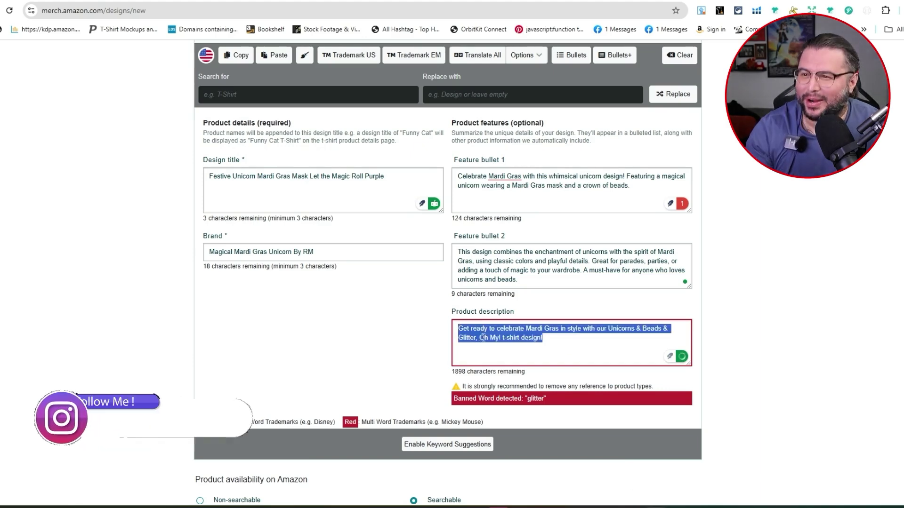
pyautogui.hotkey('ctrl', 'v')
# Copy the "Whether you're heading to a Mardi Gras parade" sentence from DeepSeek and append it to the Product description in Amazon Merch
pyautogui.hotkey('alt', 'Tab')
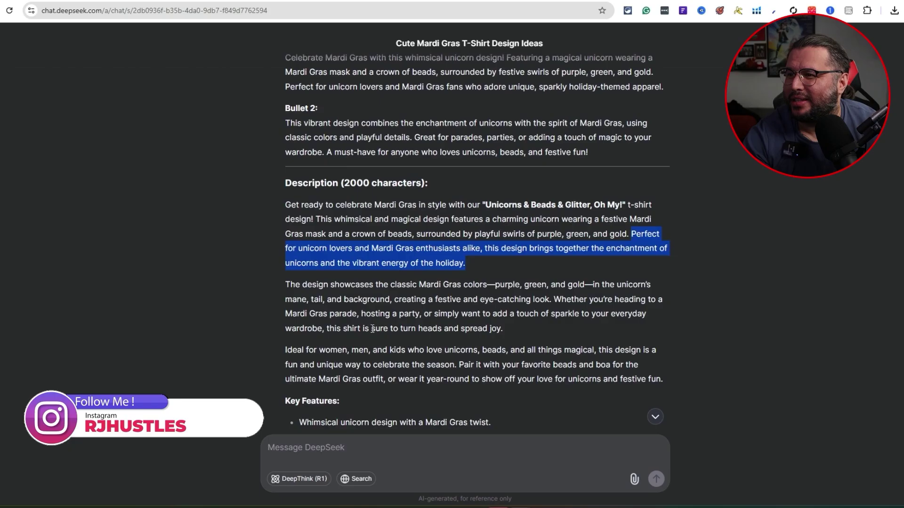
pyautogui.moveTo(553, 299); pyautogui.dragTo(503, 329)
pyautogui.rightClick(563, 331)
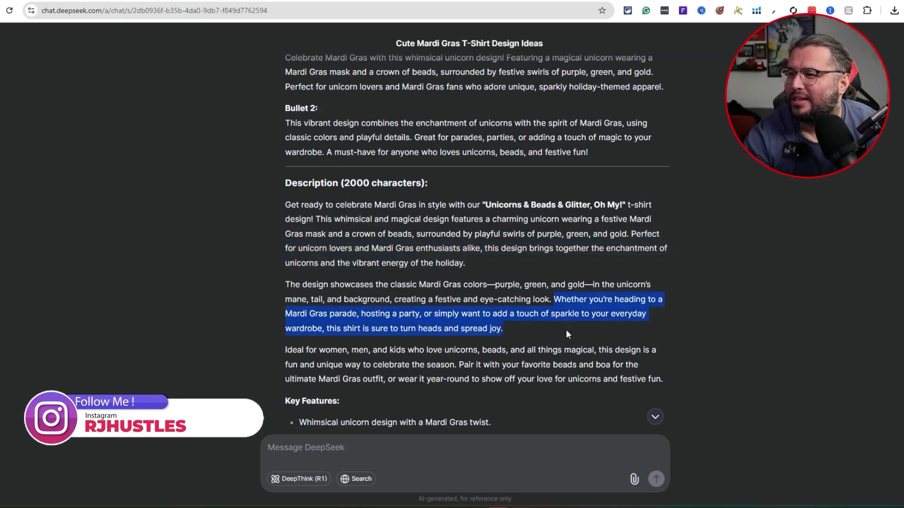
pyautogui.click(579, 341)
pyautogui.hotkey('alt', 'Tab')
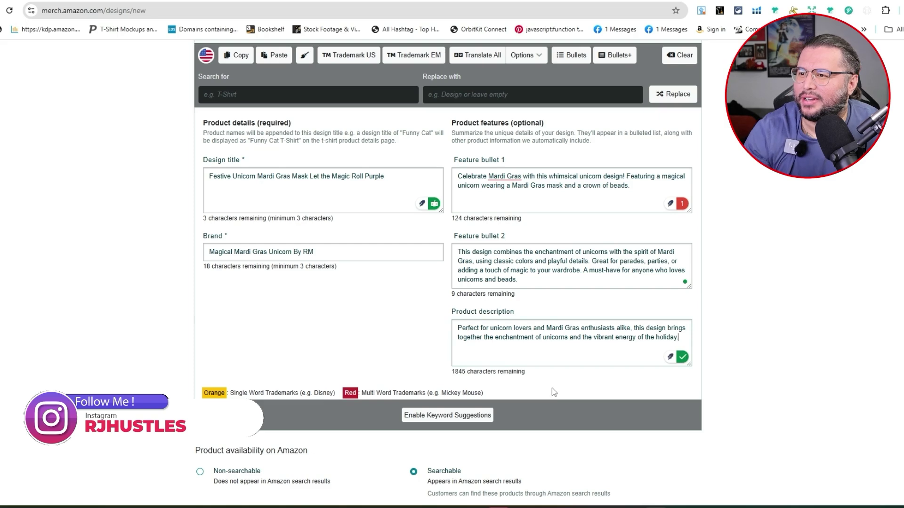
pyautogui.click(652, 358)
pyautogui.hotkey('ctrl', 'v')
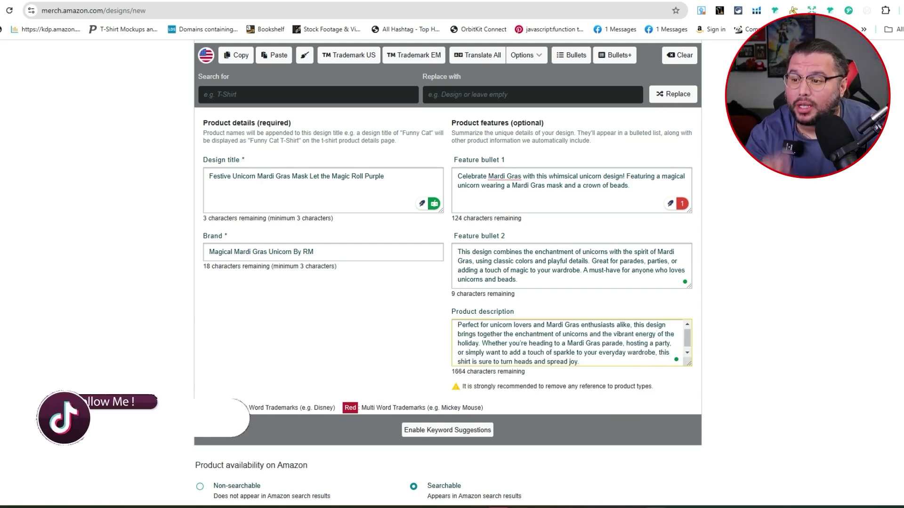
# Copy DeepSeek's "Ideal for women, men, and kids" paragraph and append it to the end of the Product description in Amazon Merch
pyautogui.hotkey('alt', 'Tab')
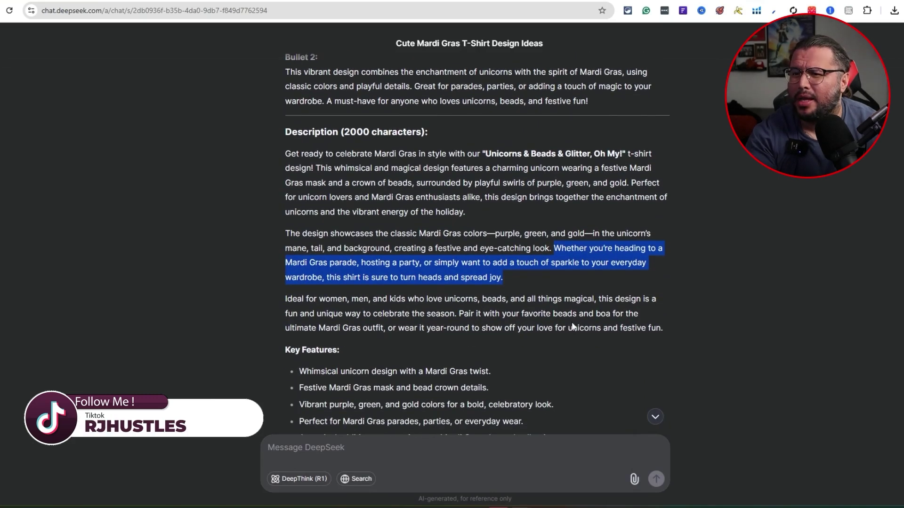
pyautogui.moveTo(683, 334); pyautogui.dragTo(285, 298)
pyautogui.moveTo(679, 326); pyautogui.dragTo(292, 302)
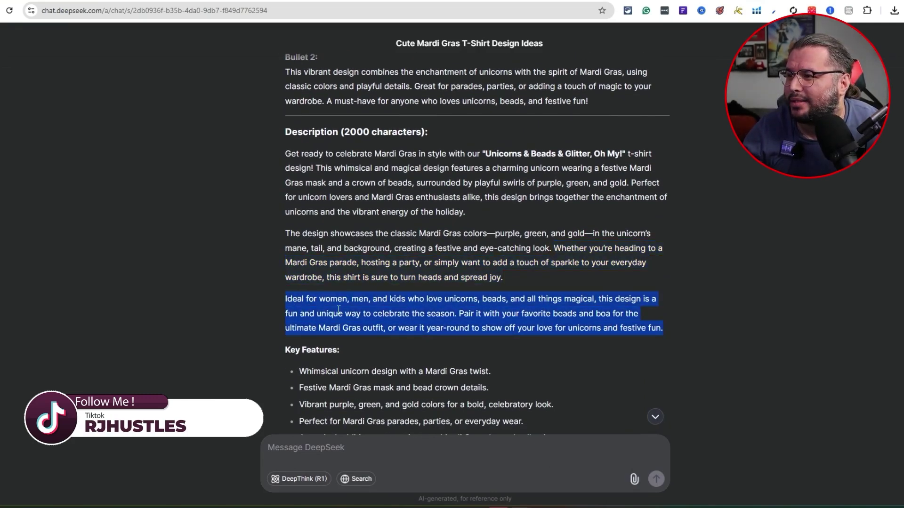
pyautogui.hotkey('ctrl', 'c')
pyautogui.hotkey('alt', 'Tab')
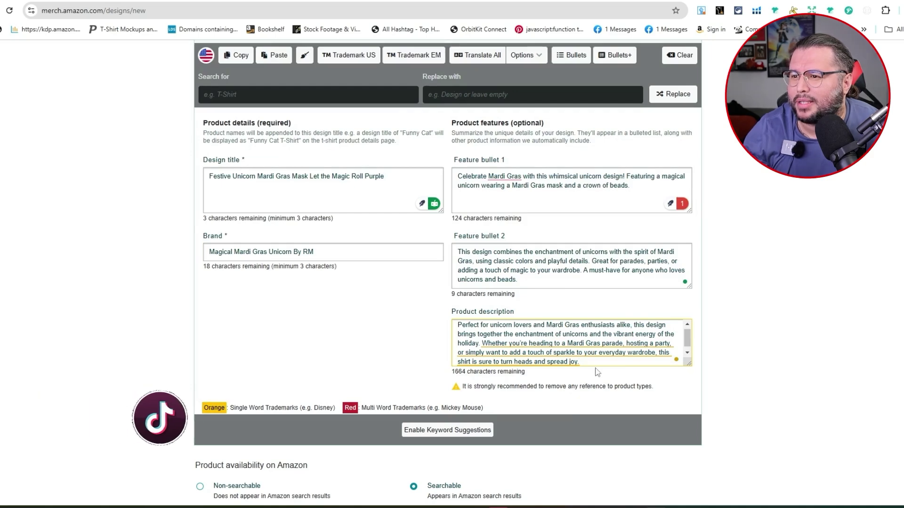
pyautogui.hotkey('ctrl', 'v')
pyautogui.click(610, 344)
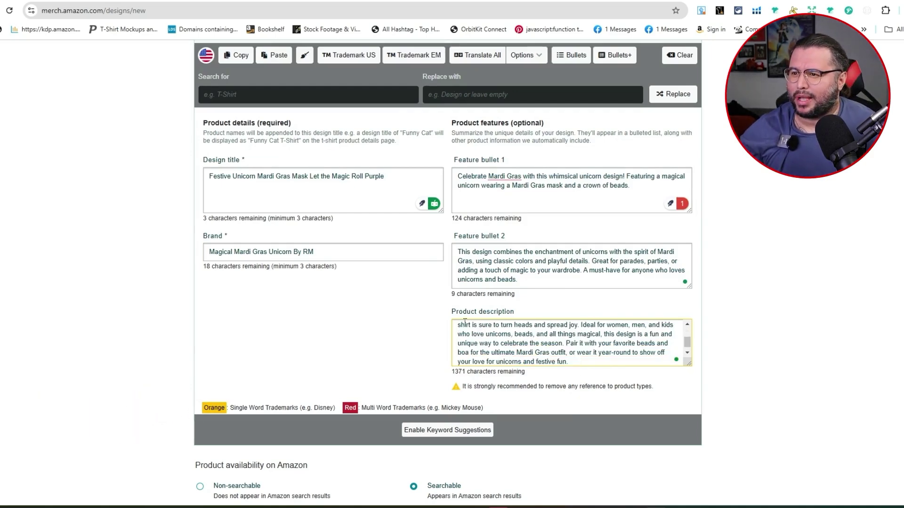
# Run the MI Trademark Check on the listing and open the USPTO record of the first WAY TO CELEBRATE trademark
pyautogui.scroll(2, 383, 339)
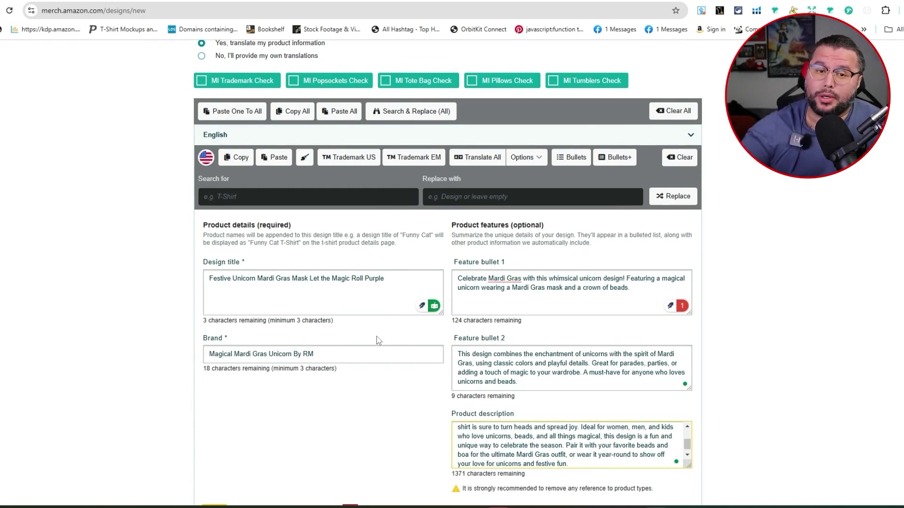
pyautogui.scroll(3, 379, 333)
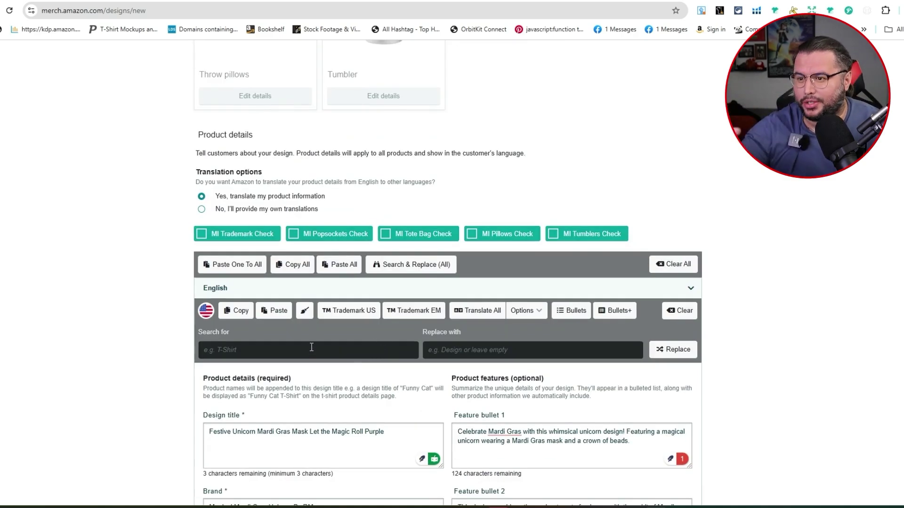
pyautogui.scroll(-1, 340, 405)
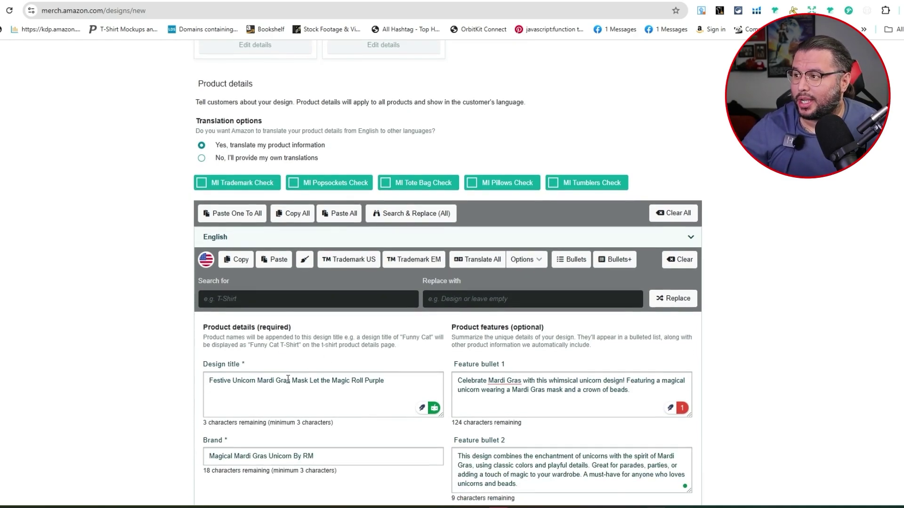
pyautogui.click(236, 184)
pyautogui.scroll(-5, 493, 423)
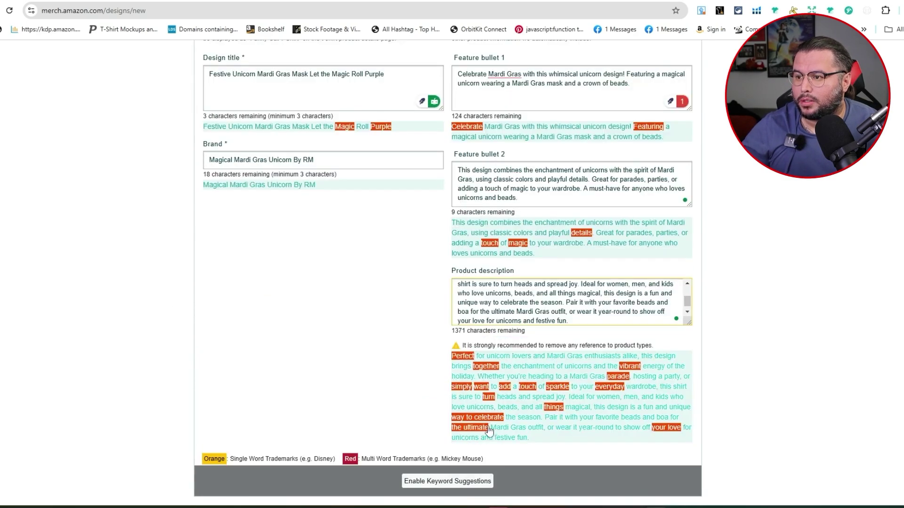
pyautogui.click(492, 419)
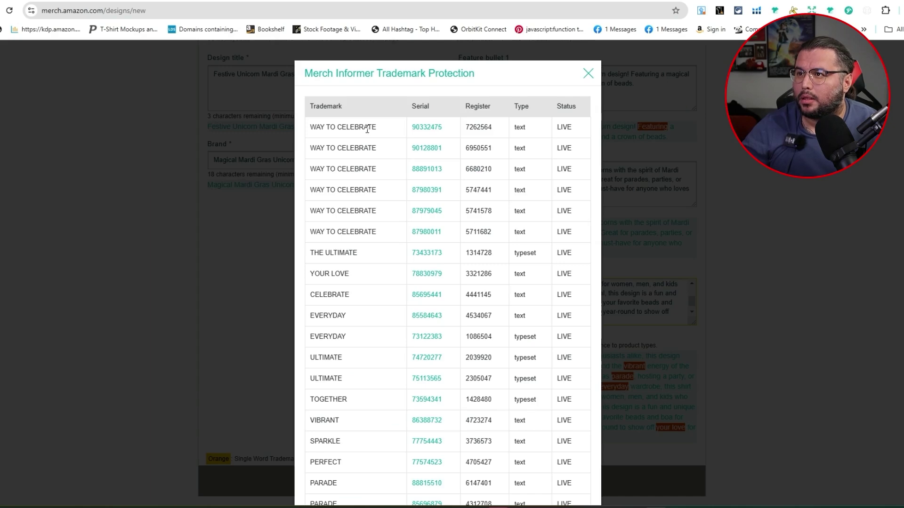
pyautogui.click(426, 127)
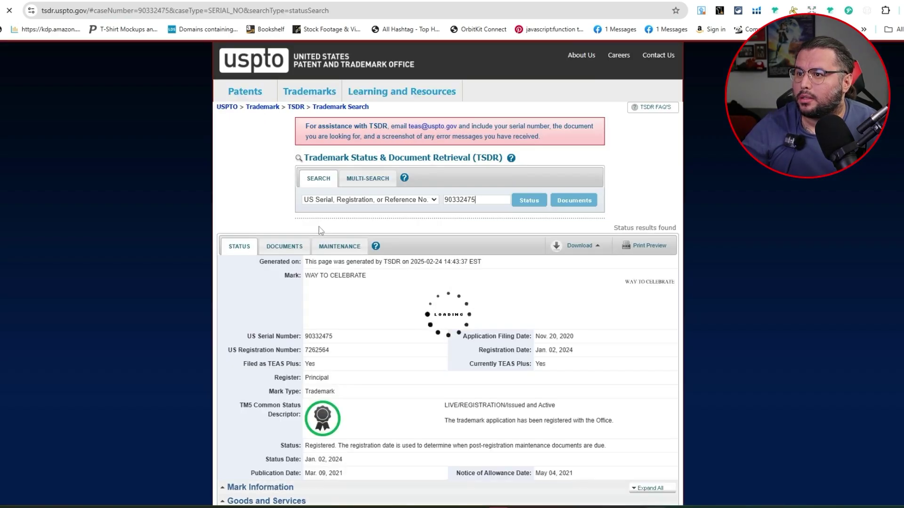
# Close the USPTO record and trademark list, and view the Chrome Web Store page of the Merch by Amazon Trademark Protection extension
pyautogui.scroll(-3, 319, 231)
pyautogui.hotkey('ctrl', 'w')
pyautogui.click(590, 73)
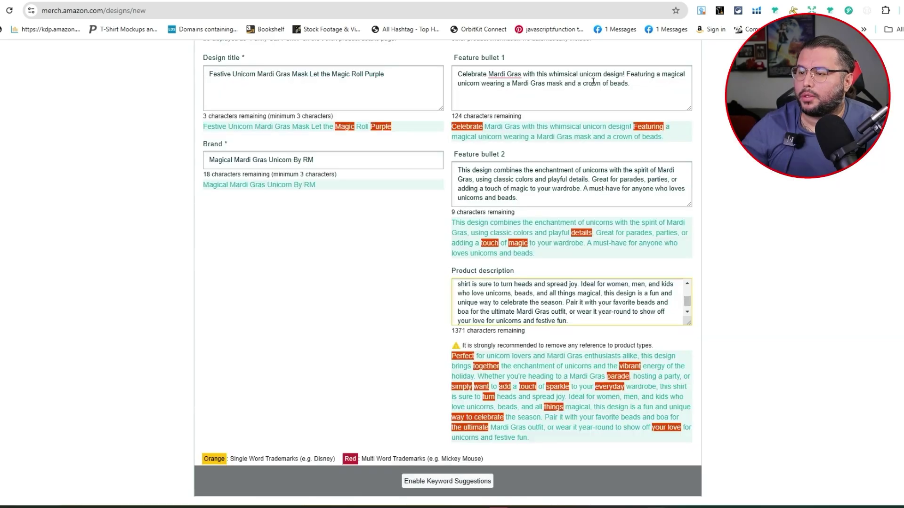
pyautogui.scroll(4, 417, 267)
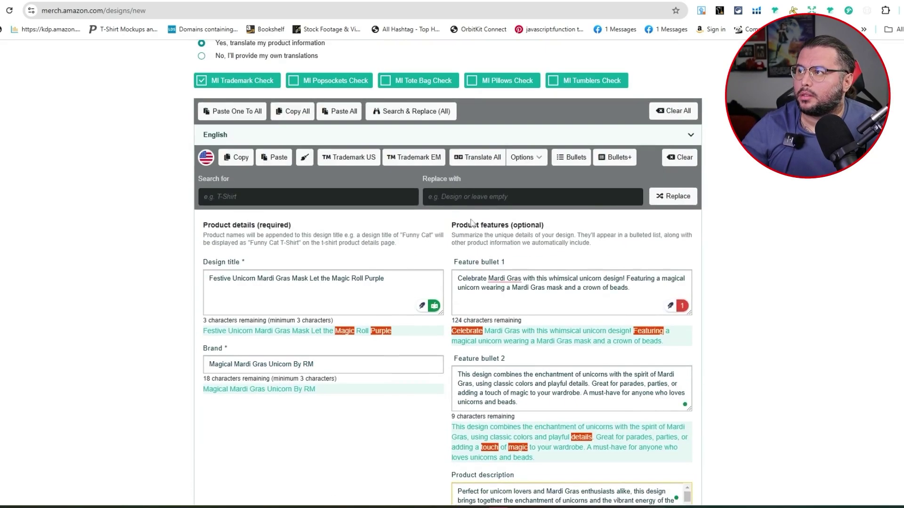
pyautogui.scroll(1, 476, 230)
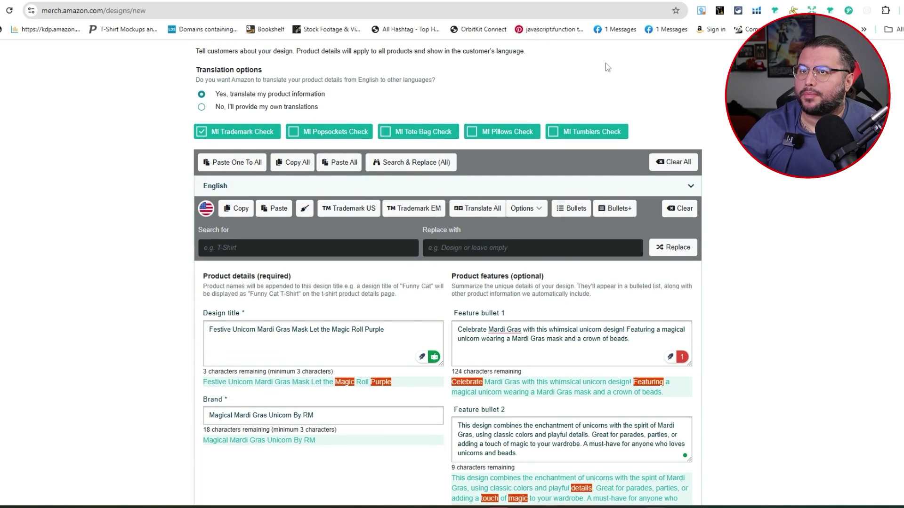
pyautogui.click(831, 12)
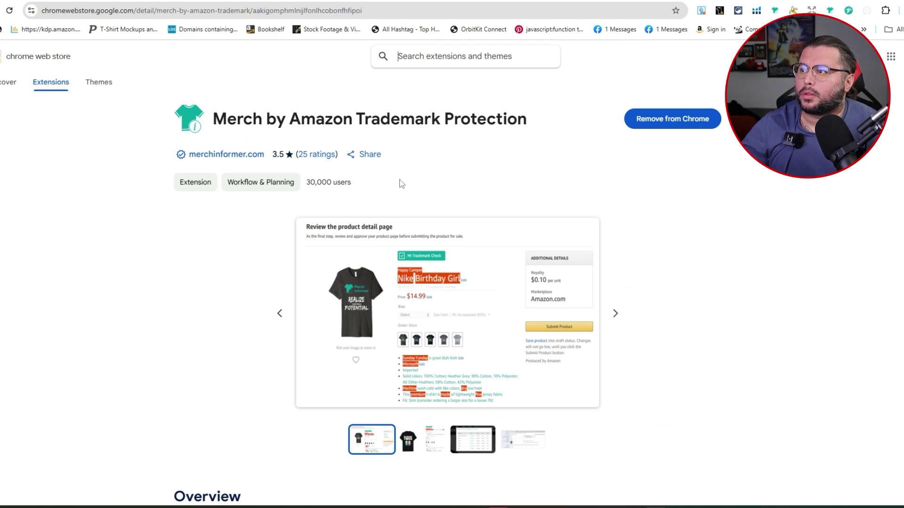
pyautogui.hotkey('ctrl', 'w')
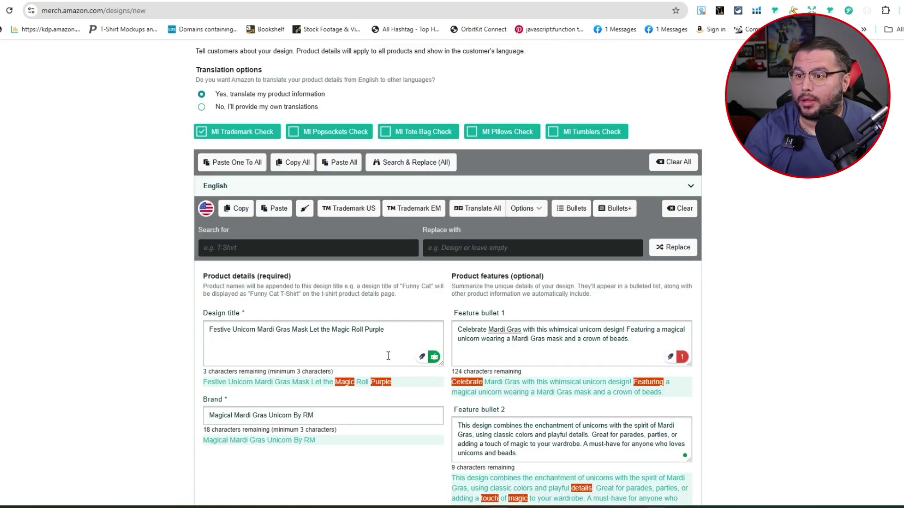
# Reopen the USPTO record of the first WAY TO CELEBRATE trademark, review its Goods and Services, and close the trademark list
pyautogui.scroll(-3, 304, 90)
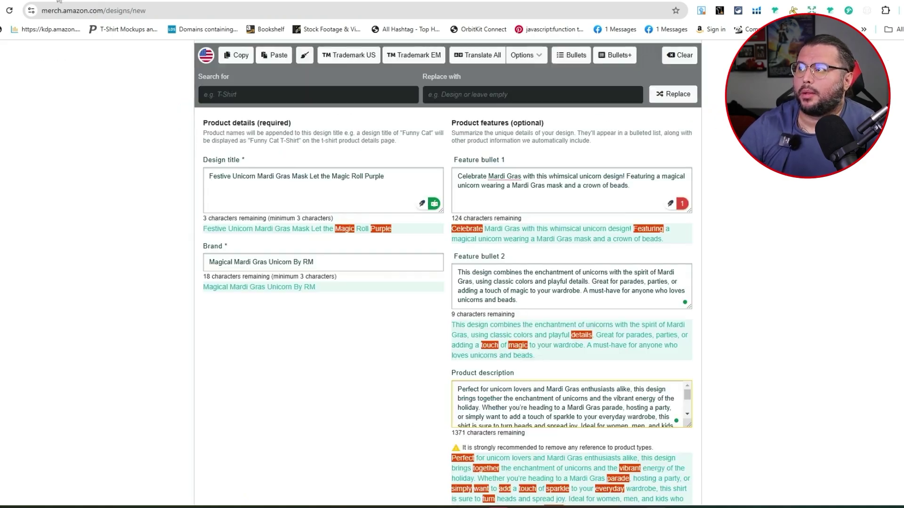
pyautogui.scroll(-3, 410, 384)
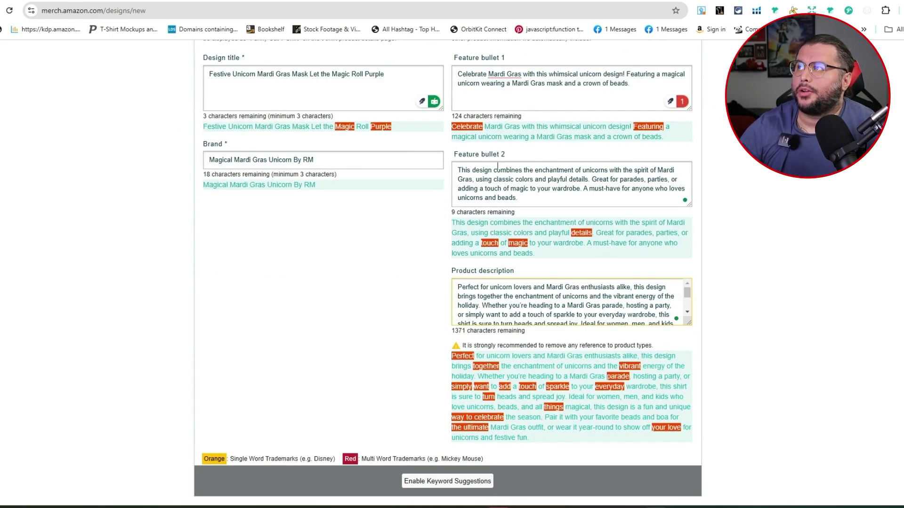
pyautogui.click(485, 420)
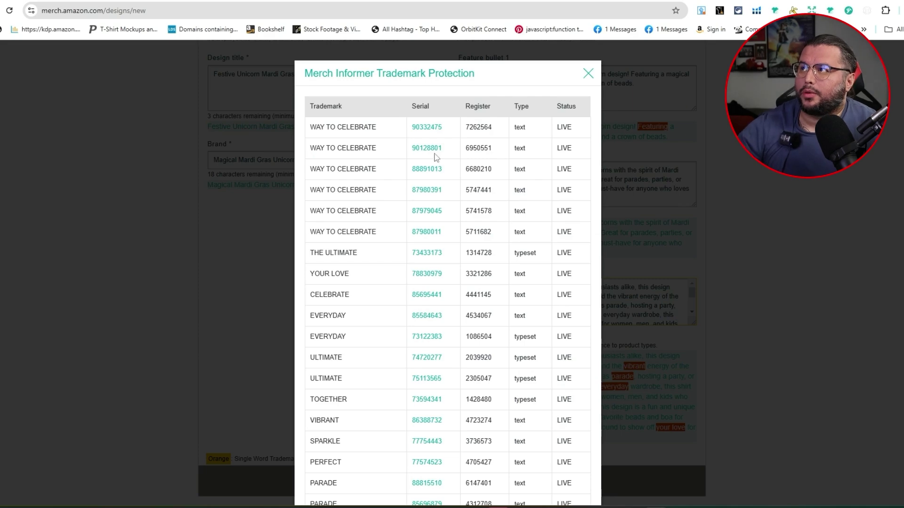
pyautogui.click(427, 127)
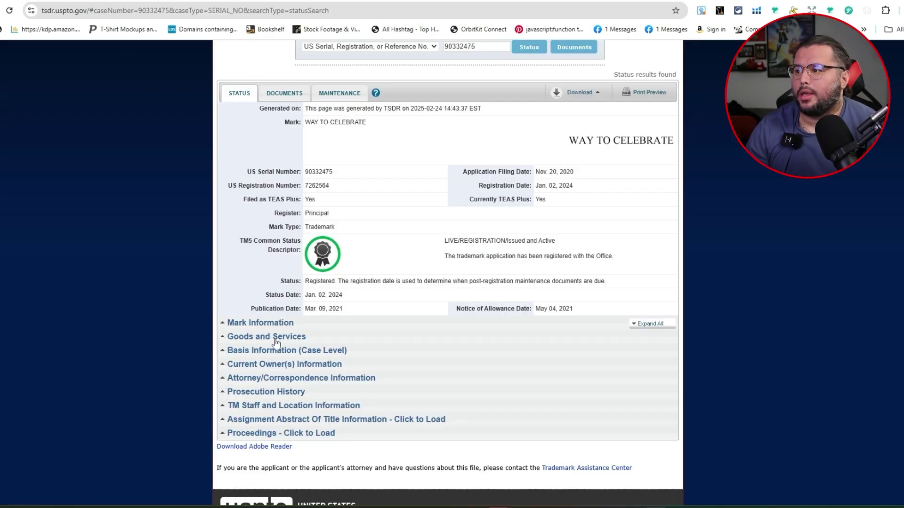
pyautogui.click(277, 337)
pyautogui.scroll(-1, 276, 338)
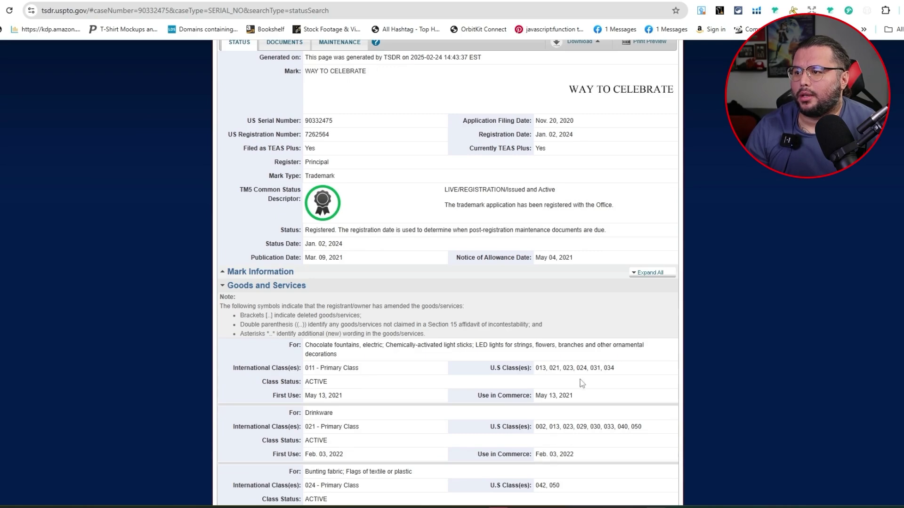
pyautogui.scroll(-5, 424, 371)
pyautogui.scroll(-1, 222, 356)
pyautogui.scroll(1, 231, 358)
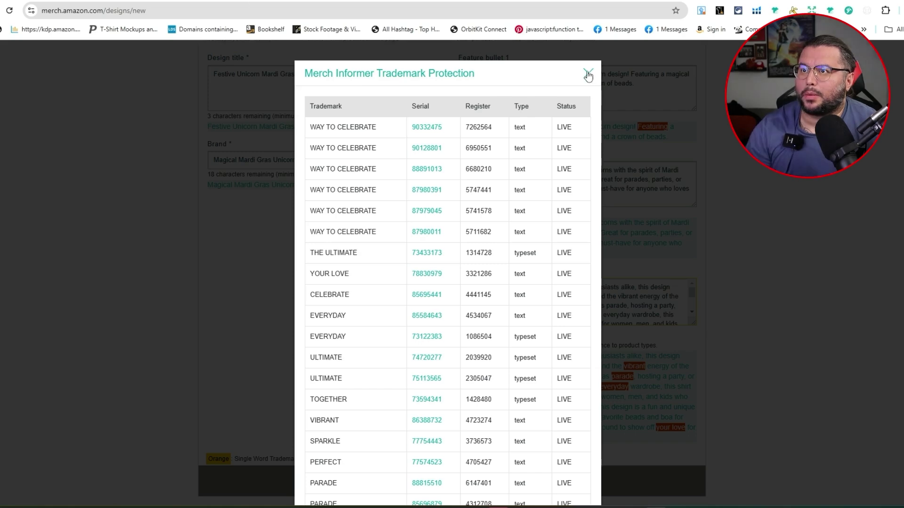
pyautogui.click(587, 72)
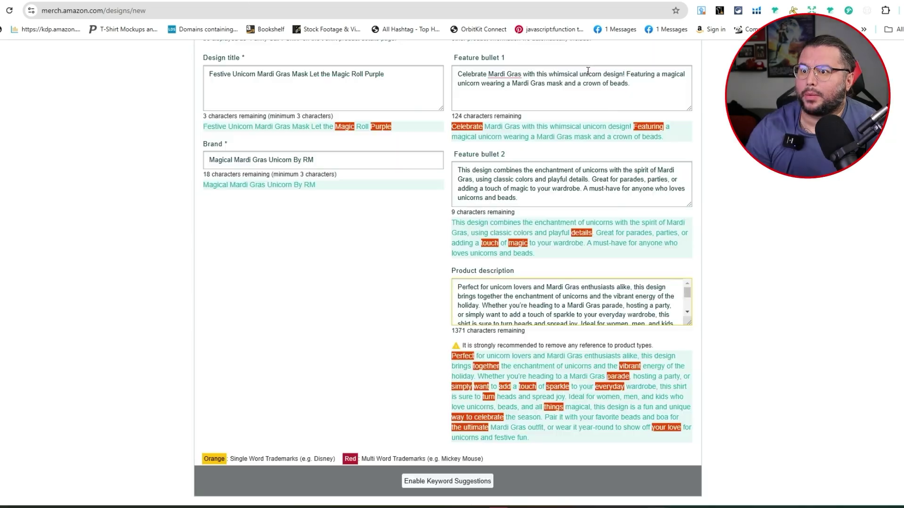
# Replace "way to celebrate" with "celebration of" in the Product description, so it reads "fun and unique celebration of the season"
pyautogui.scroll(-3, 571, 302)
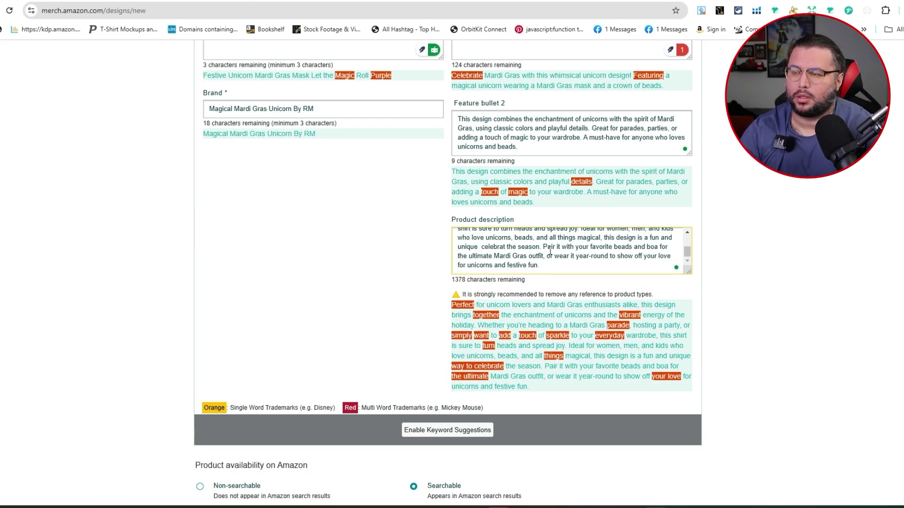
pyautogui.press('BackSpace')
pyautogui.write('ion')
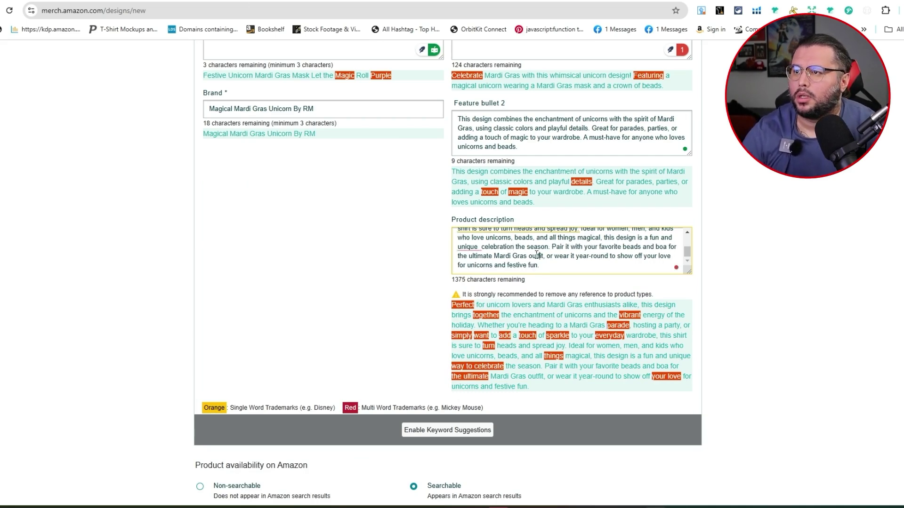
pyautogui.click(476, 250)
pyautogui.press('BackSpace')
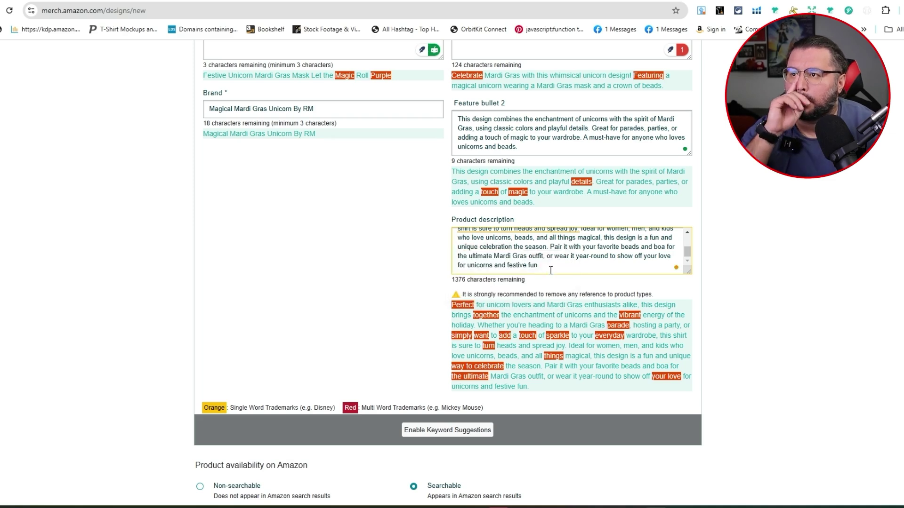
pyautogui.write('of')
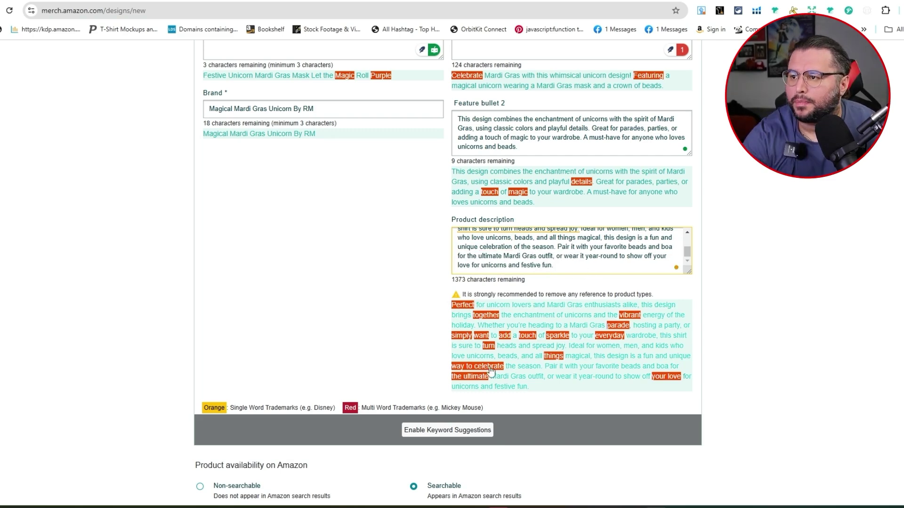
# Check the USPTO record of the flagged THE ULTIMATE trademark and return to the listing
pyautogui.click(470, 379)
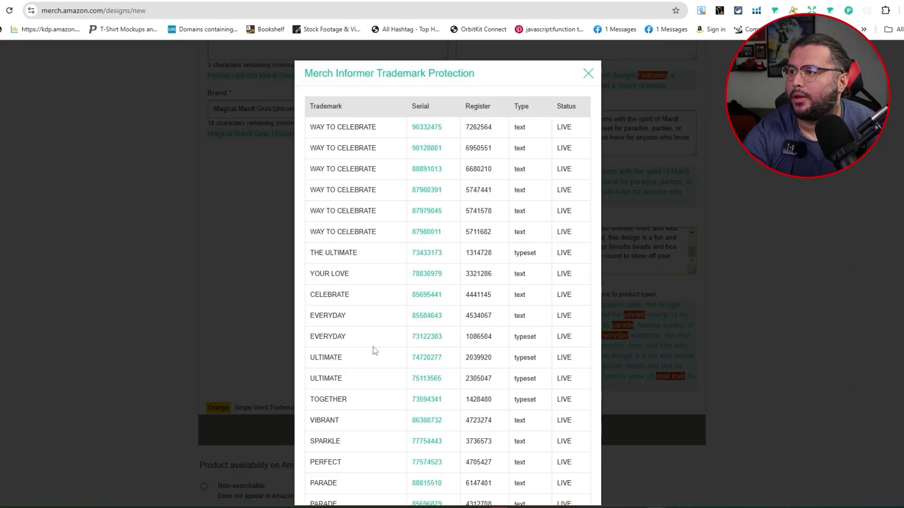
pyautogui.click(427, 253)
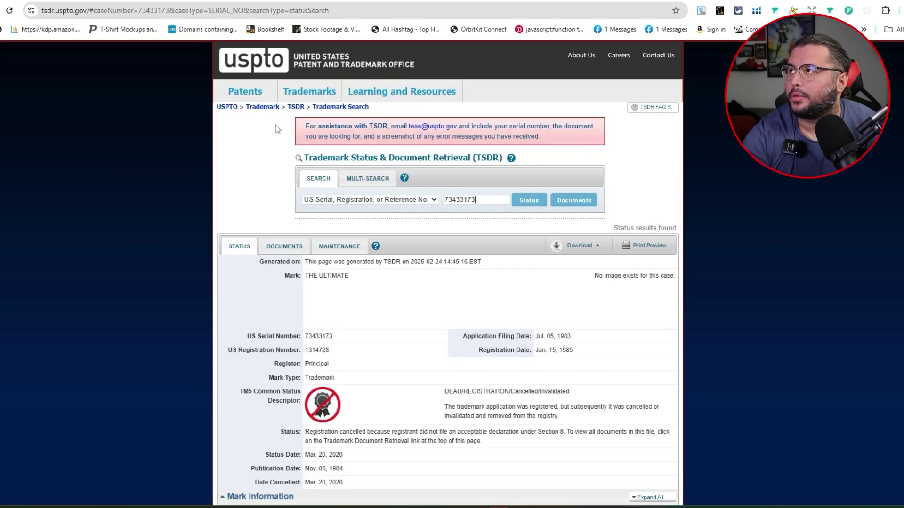
pyautogui.hotkey('ctrl', 'w')
pyautogui.click(590, 74)
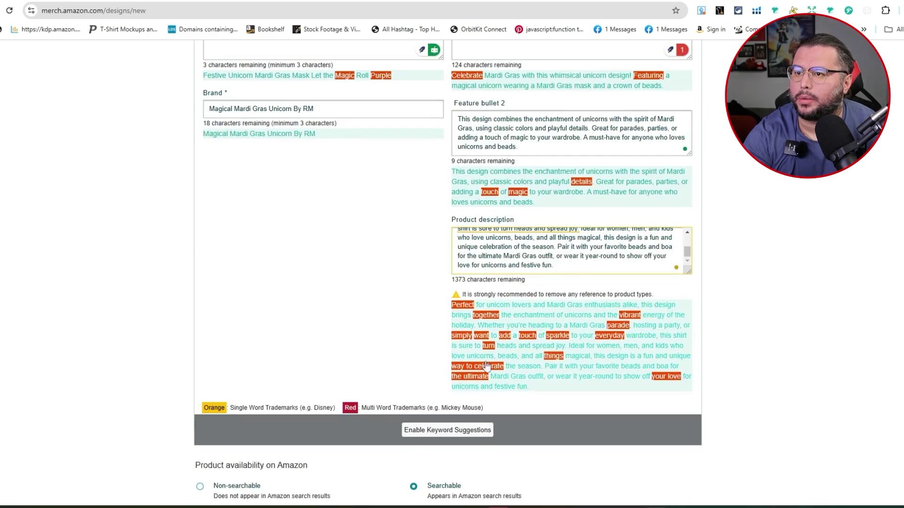
# Try removing "vibrant" from the Product description and undo the removal
pyautogui.click(636, 316)
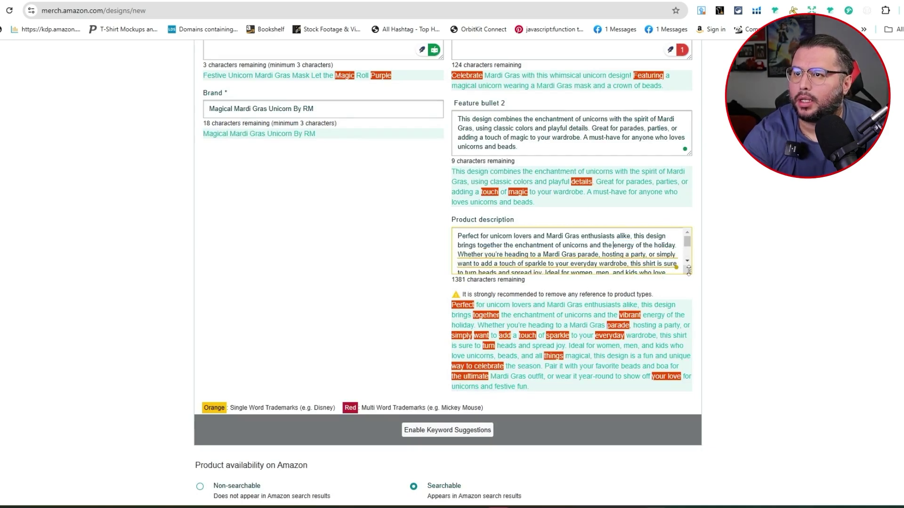
pyautogui.hotkey('ctrl', 'z')
pyautogui.scroll(2, 585, 273)
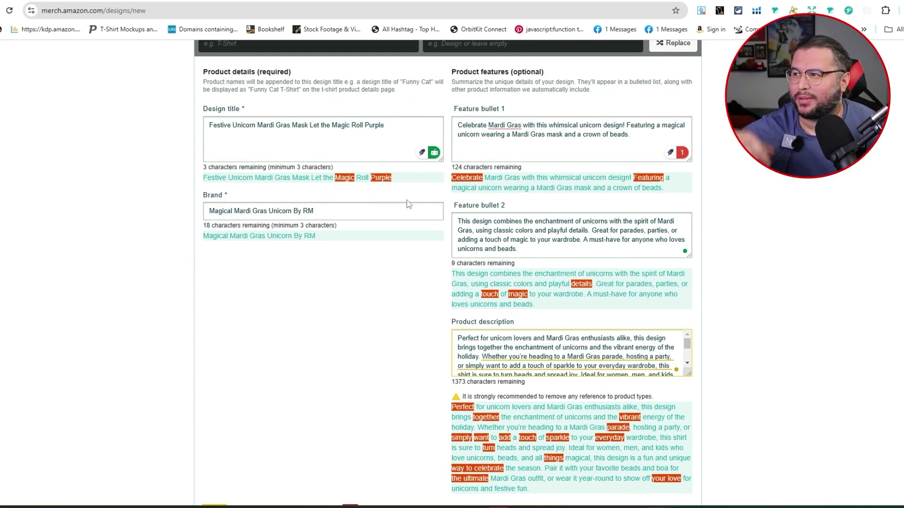
pyautogui.scroll(1, 388, 344)
pyautogui.scroll(4, 388, 343)
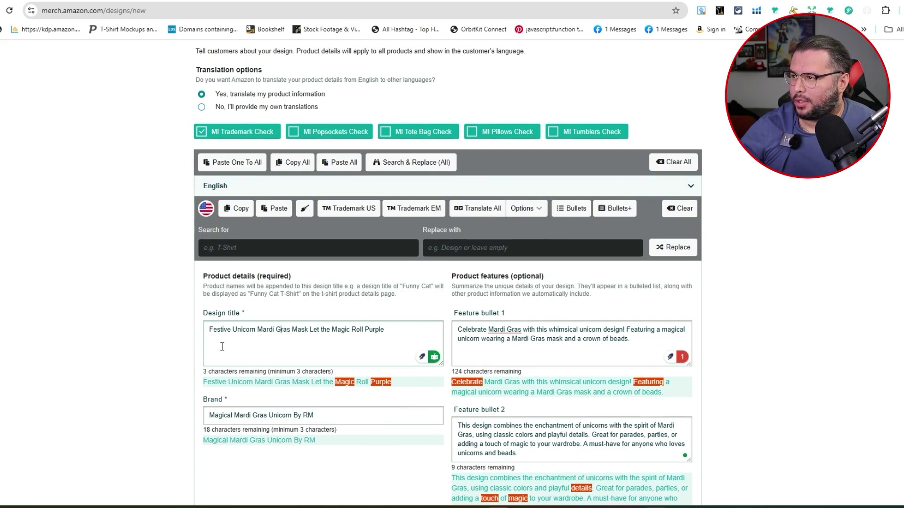
# Highlight the opening words "Festive Unicorn Mardi Gras" in the Design title and look over the product mockups
pyautogui.moveTo(275, 332); pyautogui.dragTo(207, 328)
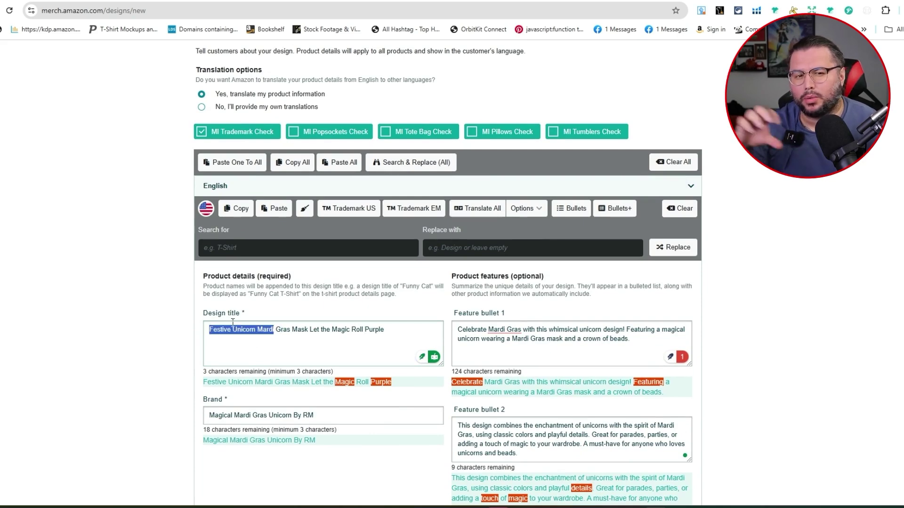
pyautogui.moveTo(290, 331); pyautogui.dragTo(211, 337)
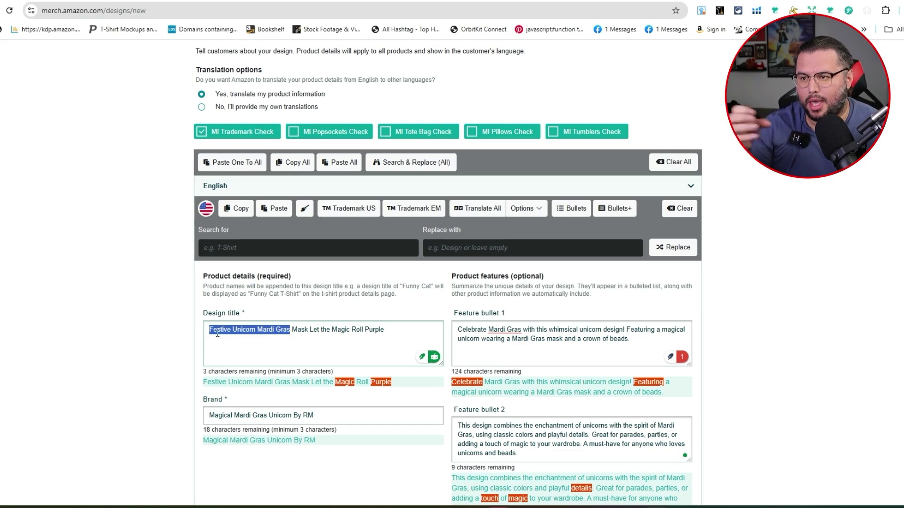
pyautogui.scroll(15, 271, 333)
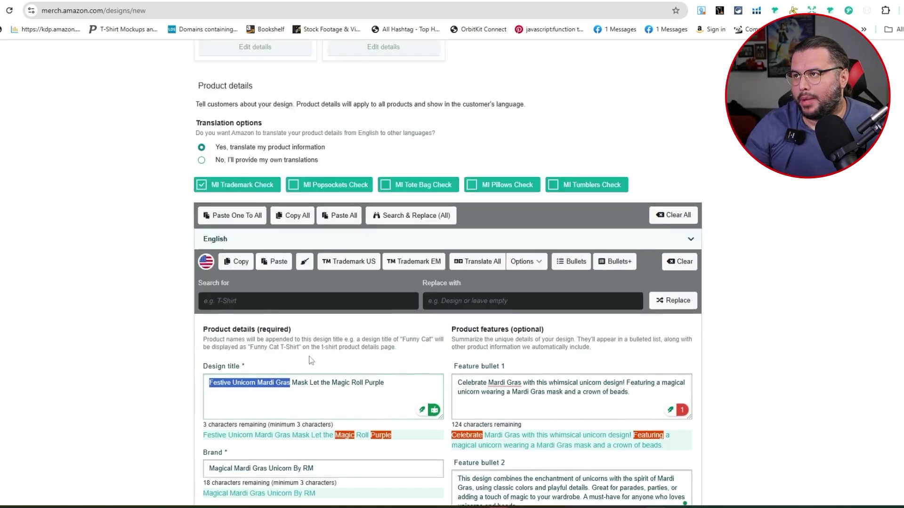
pyautogui.scroll(-13, 574, 458)
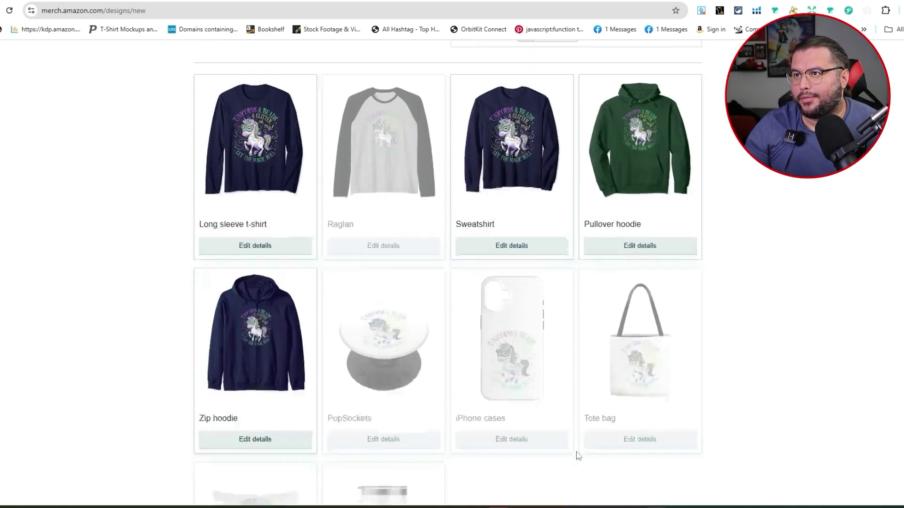
pyautogui.scroll(-1, 330, 419)
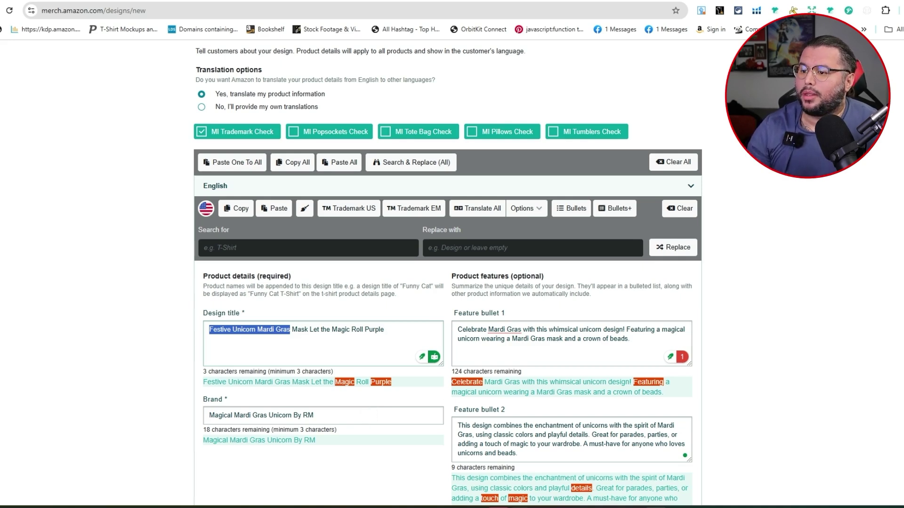
# Switch to DeepSeek and highlight all the phrases under Long-Tail Keywords to Incorporate
pyautogui.moveTo(521, 506)
pyautogui.click(548, 458)
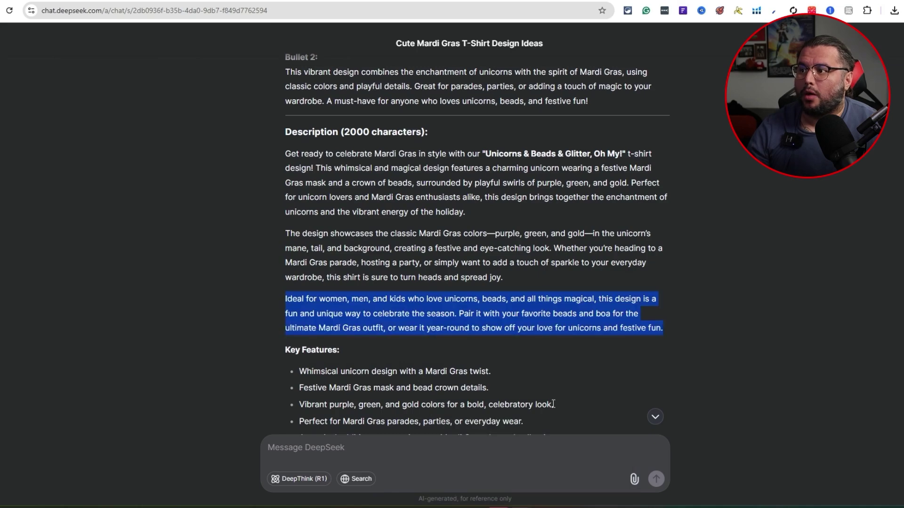
pyautogui.click(536, 372)
pyautogui.scroll(-2, 518, 381)
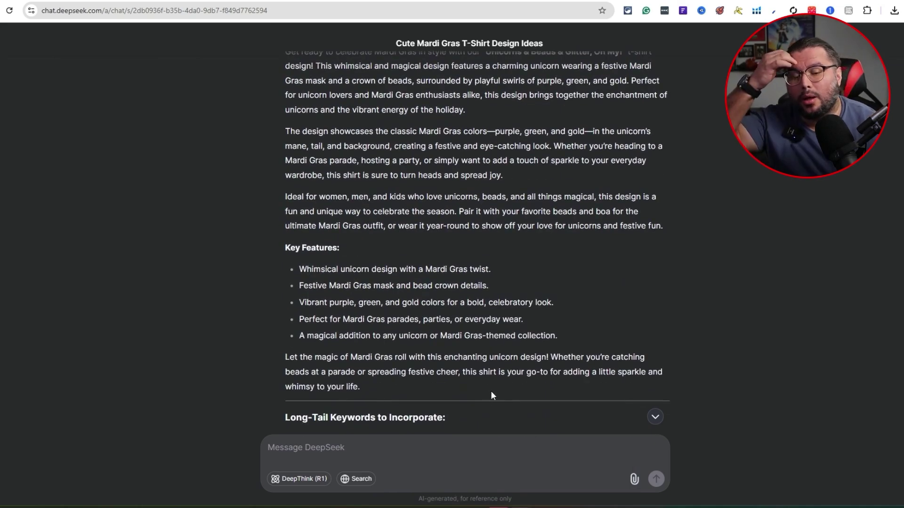
pyautogui.scroll(-3, 471, 393)
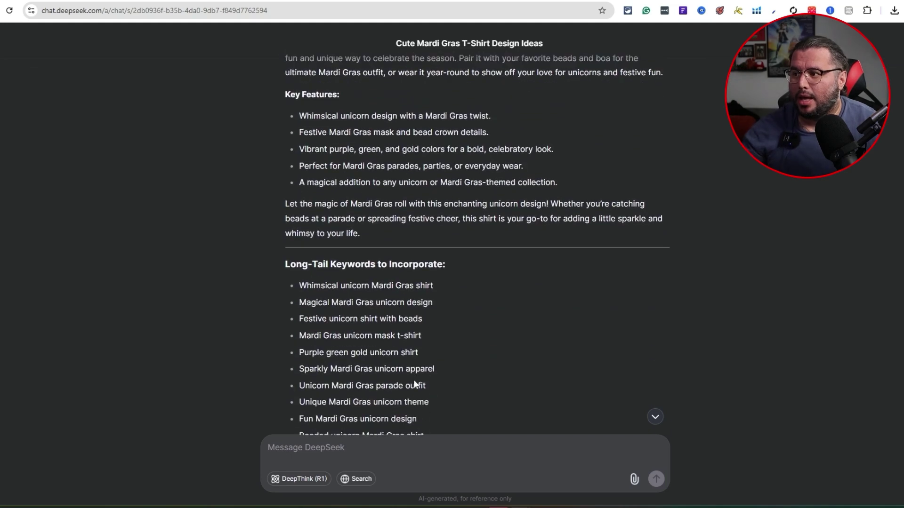
pyautogui.scroll(-1, 414, 385)
pyautogui.moveTo(428, 385); pyautogui.dragTo(292, 230)
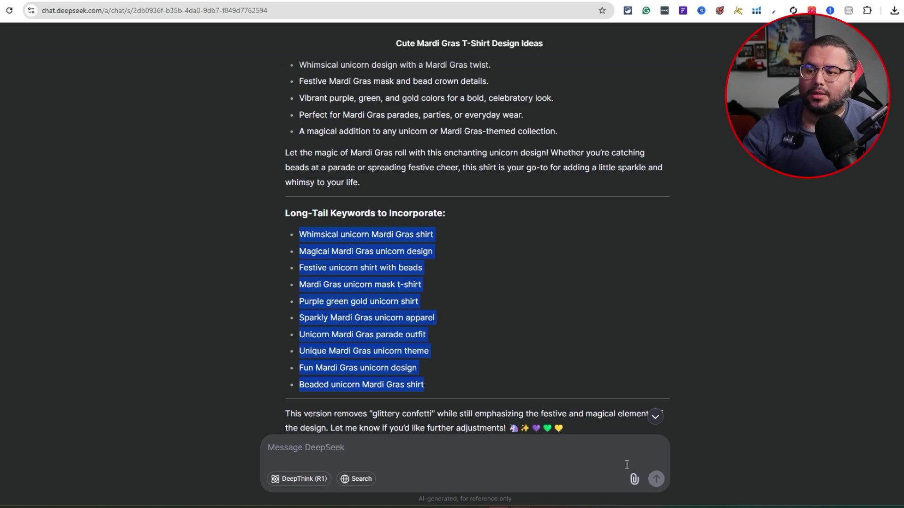
# Return to Amazon Merch and review the listing text, the standard t-shirt's design placement and the uploaded unicorn artwork
pyautogui.hotkey('alt', 'Tab')
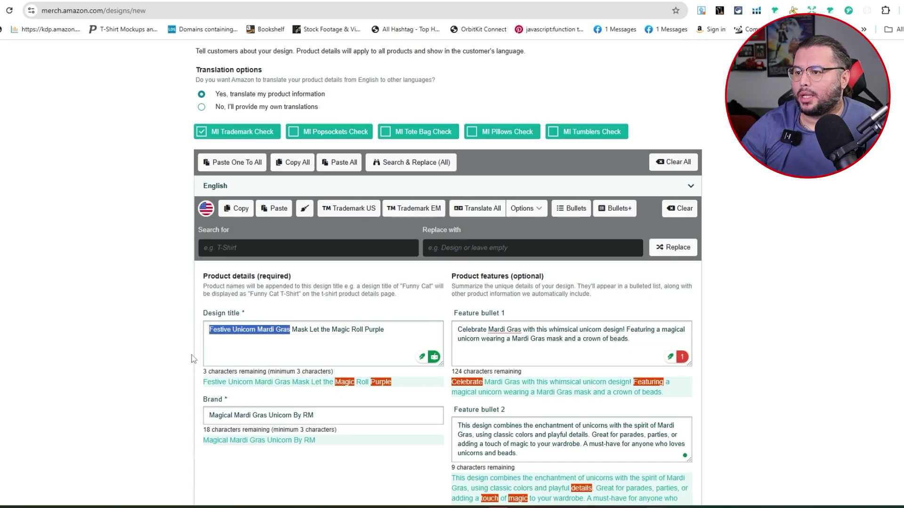
pyautogui.scroll(-2, 153, 400)
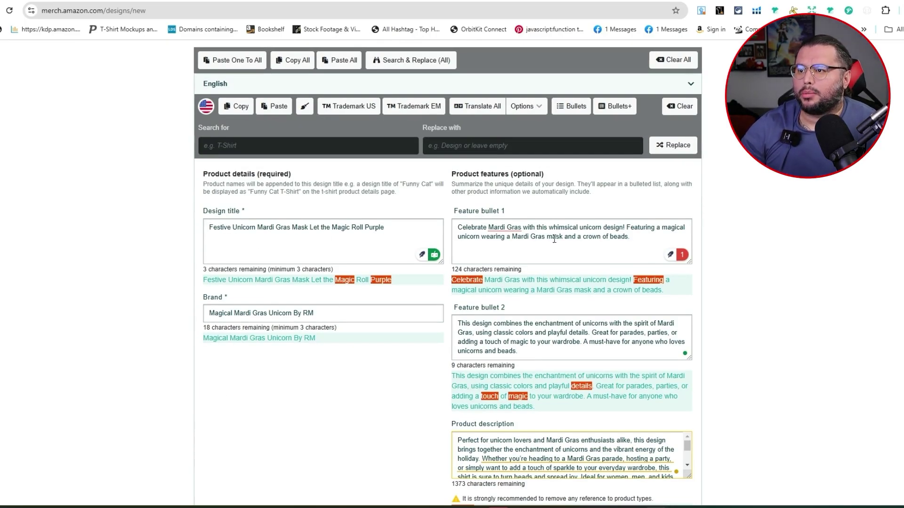
pyautogui.scroll(15, 560, 348)
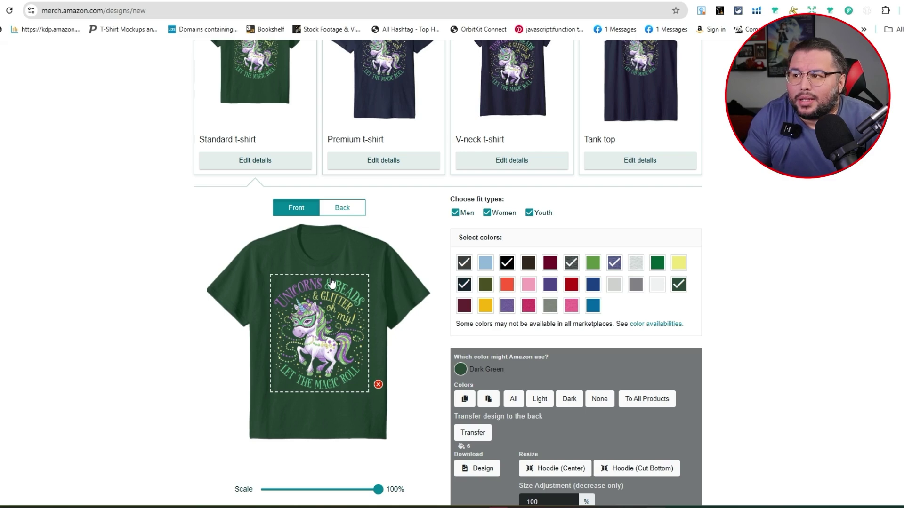
pyautogui.scroll(6, 372, 416)
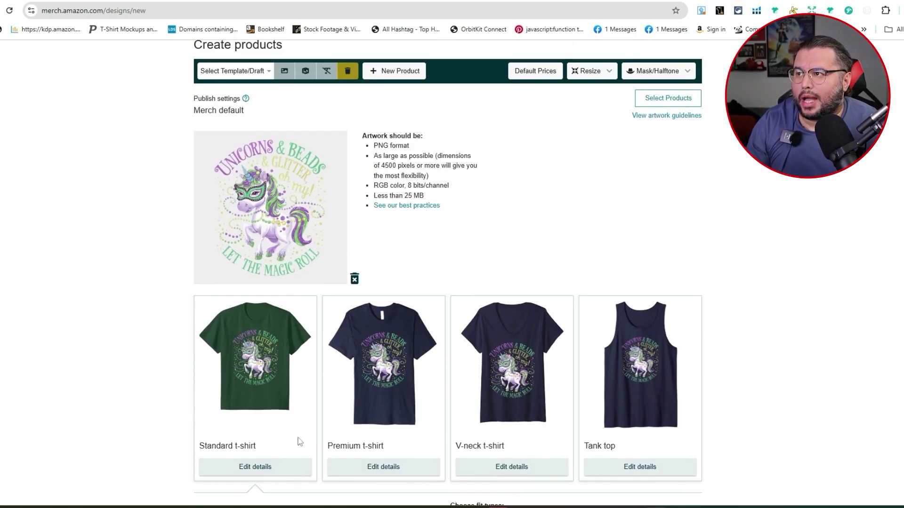
# Compare the listing text with the unicorn design shown on the green standard t-shirt
pyautogui.scroll(-11, 299, 429)
pyautogui.scroll(-20, 388, 426)
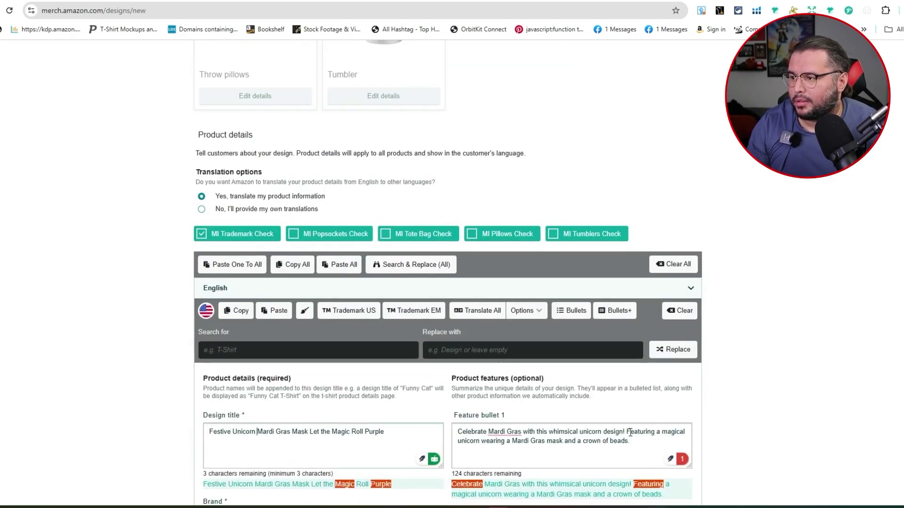
pyautogui.scroll(15, 282, 358)
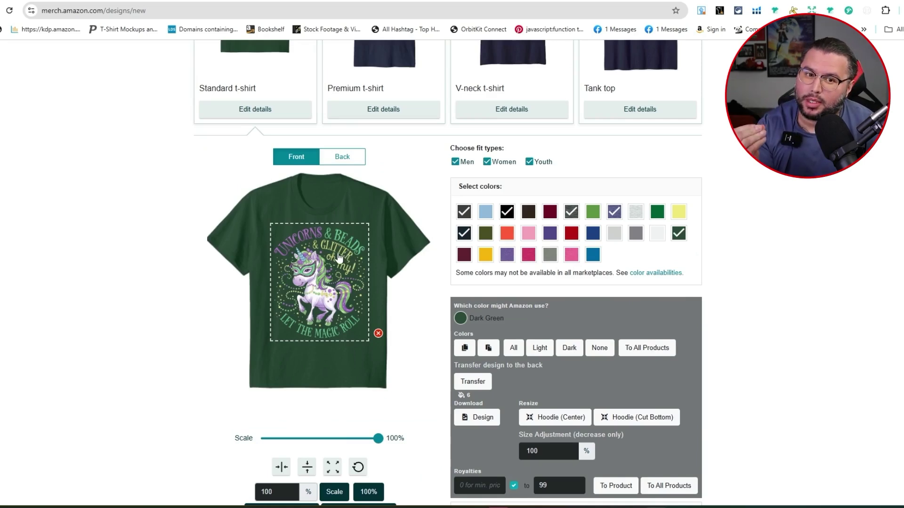
pyautogui.scroll(-2, 340, 369)
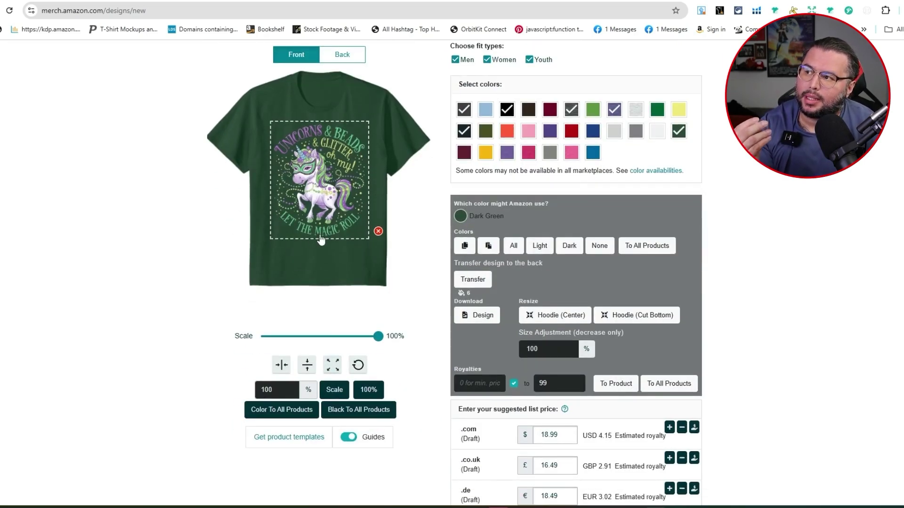
pyautogui.scroll(-15, 374, 376)
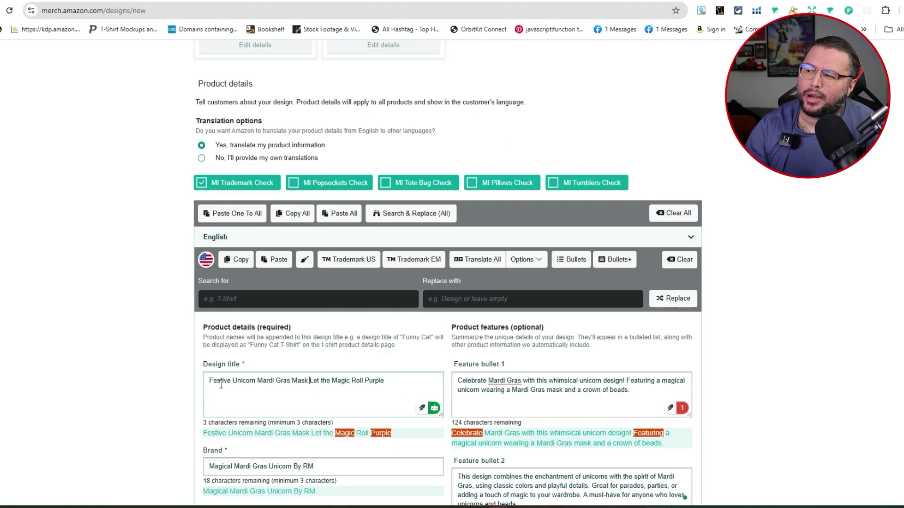
# Highlight the words "Festive", "Unicorn", "Mardi" and "Gras" one at a time in the Design title
pyautogui.doubleClick(219, 381)
pyautogui.doubleClick(243, 381)
pyautogui.doubleClick(265, 382)
pyautogui.doubleClick(283, 382)
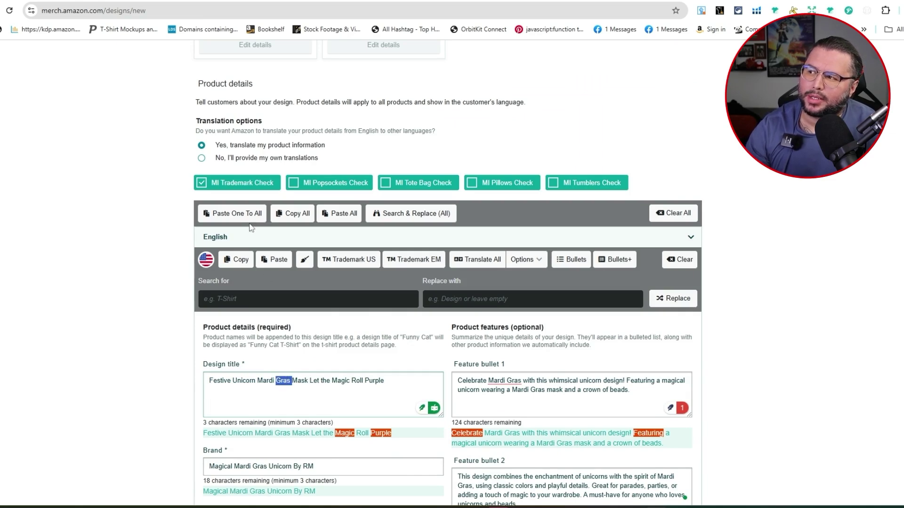
# Turn off the MI Trademark Check and highlight the phrase "Let the Magic Roll" in the Design title
pyautogui.click(242, 183)
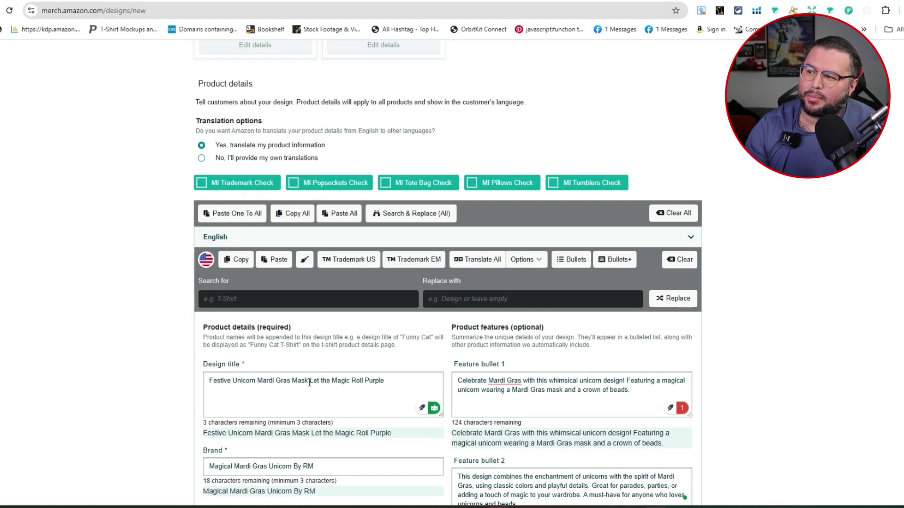
pyautogui.moveTo(309, 383); pyautogui.dragTo(366, 383)
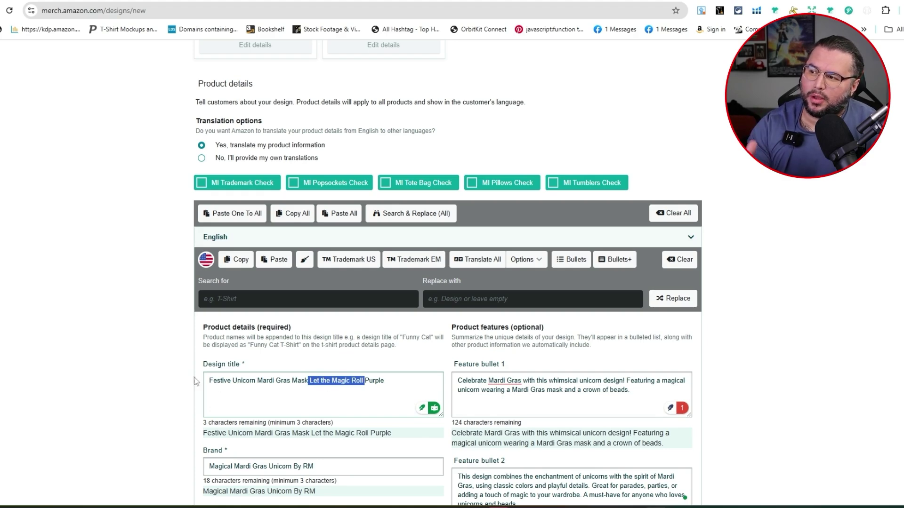
pyautogui.moveTo(211, 383); pyautogui.dragTo(365, 383)
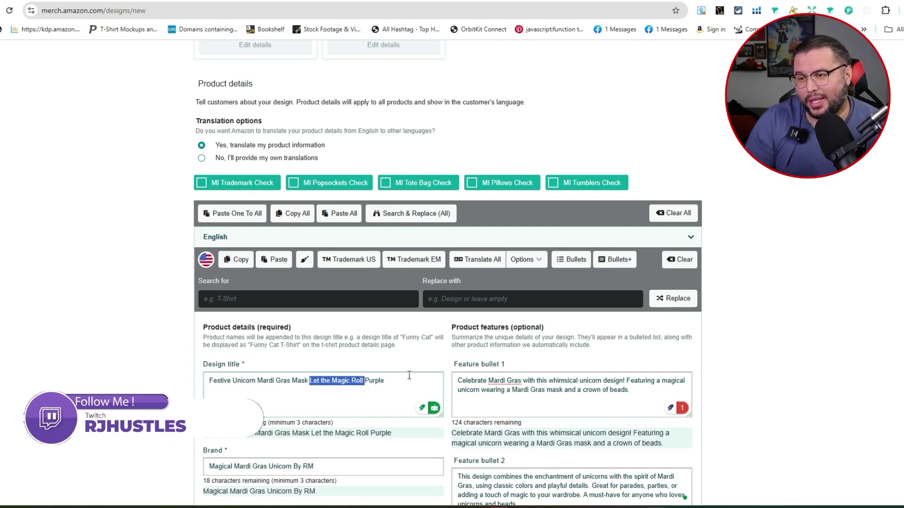
pyautogui.click(796, 354)
pyautogui.scroll(-1, 572, 407)
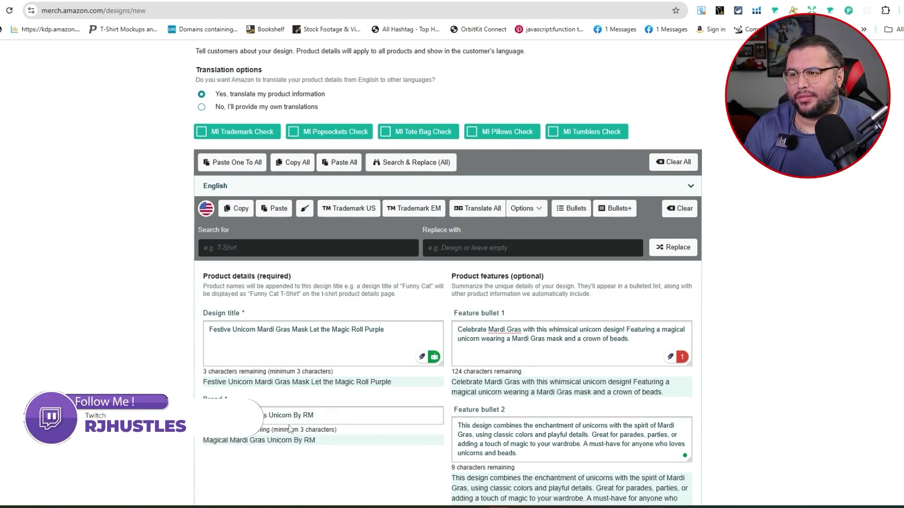
pyautogui.scroll(-1, 594, 347)
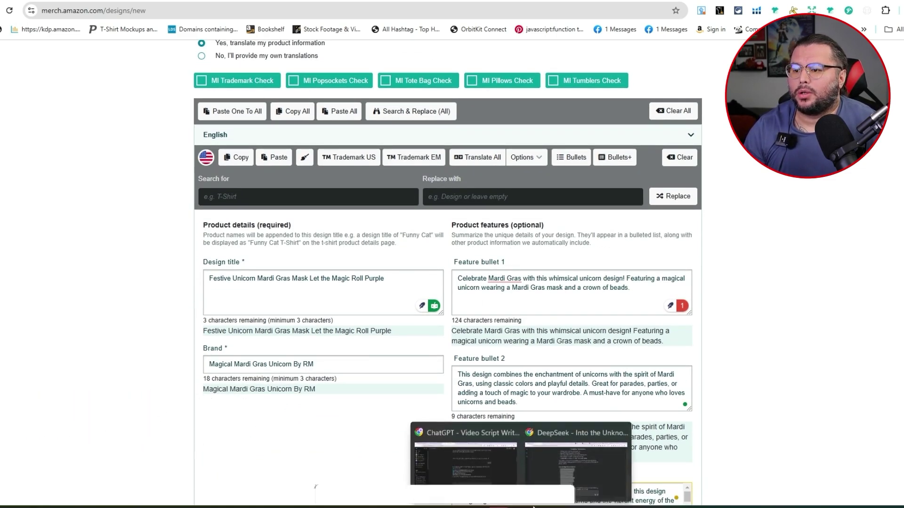
# Switch to DeepSeek and look through the long-tail keywords for title words, highlighting "Unique" and "Beaded"
pyautogui.click(584, 451)
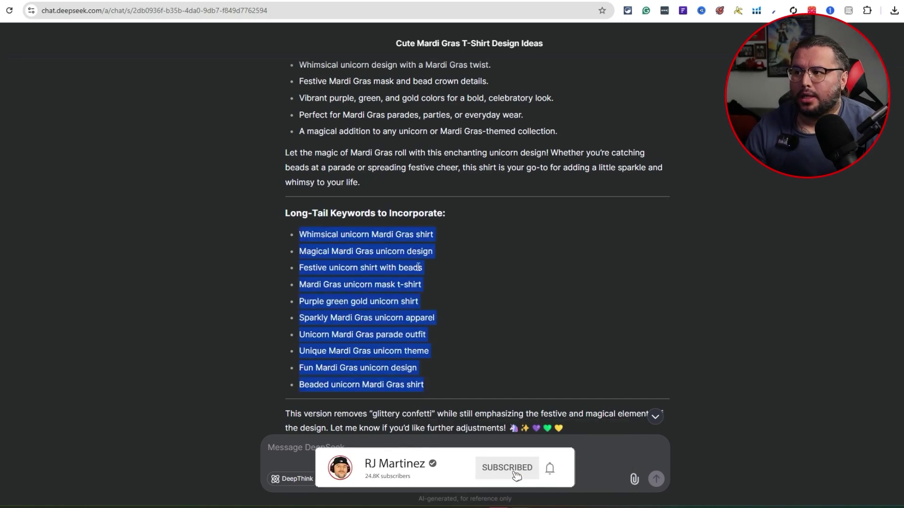
pyautogui.click(422, 315)
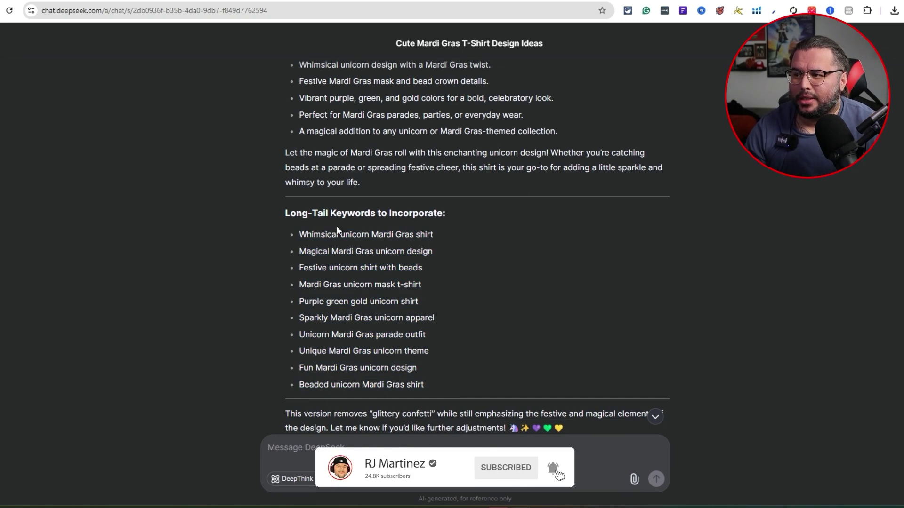
pyautogui.doubleClick(310, 351)
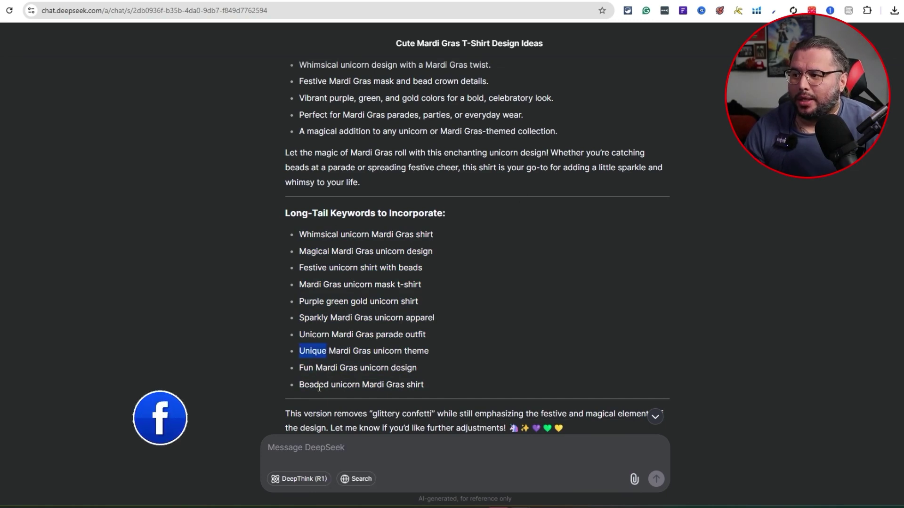
pyautogui.doubleClick(313, 385)
# Return to Amazon Merch and replace "Let the Magic Roll" in the Design title with "Beads Fun Party"
pyautogui.hotkey('alt', 'Tab')
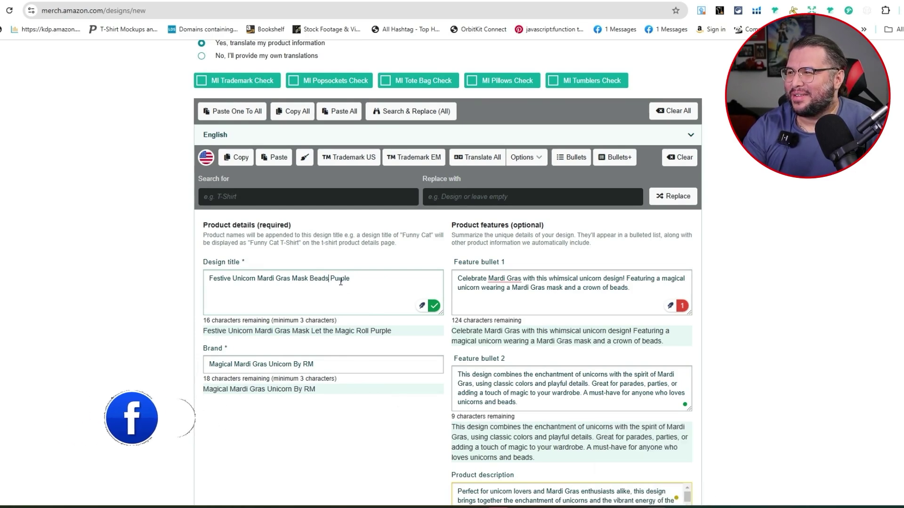
pyautogui.write('Fun Par')
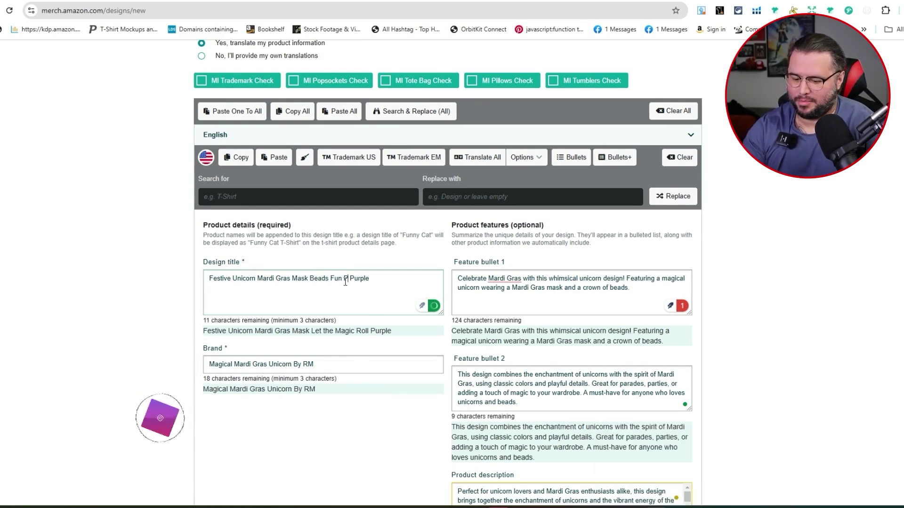
pyautogui.write('ty')
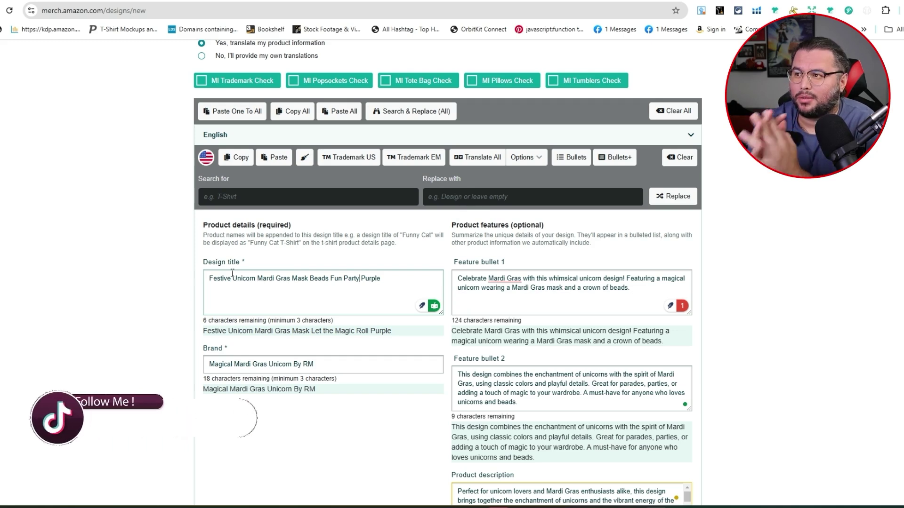
# Run the MI Trademark Check on the revised title and review the listing text and product mockups
pyautogui.click(234, 81)
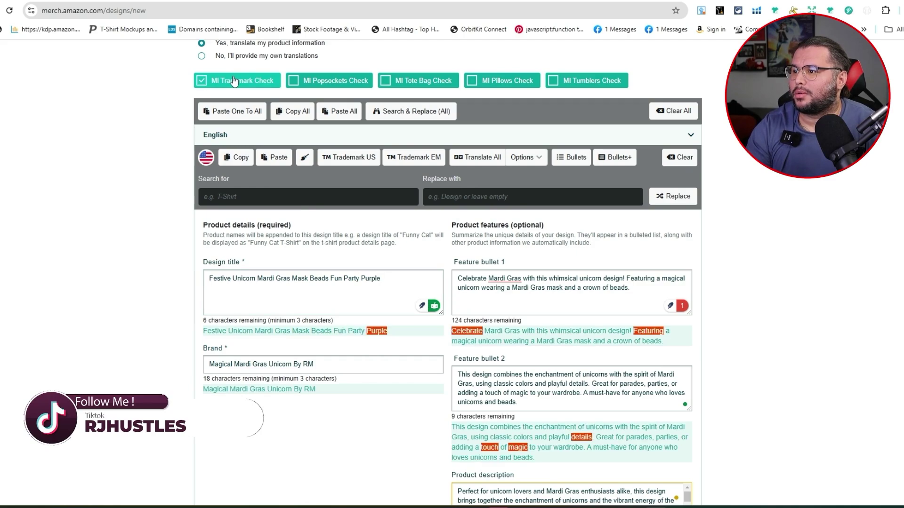
pyautogui.scroll(-5, 401, 353)
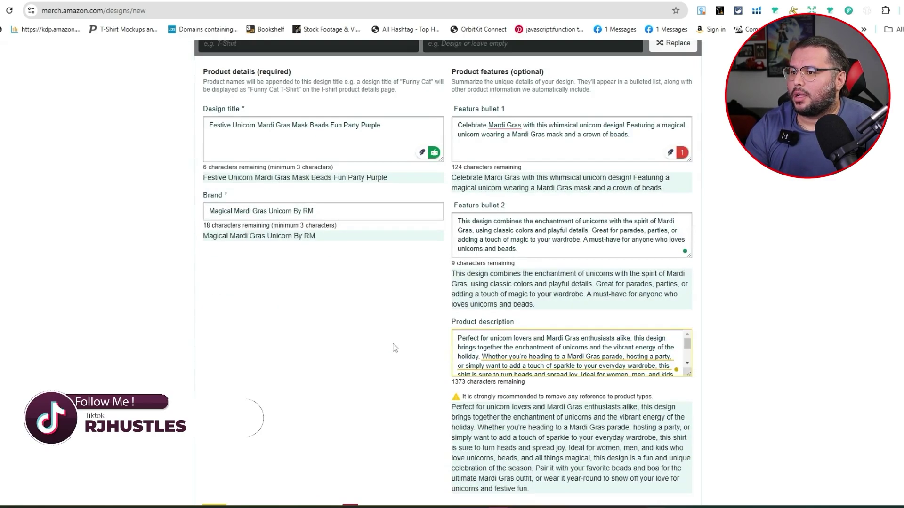
pyautogui.scroll(5, 408, 343)
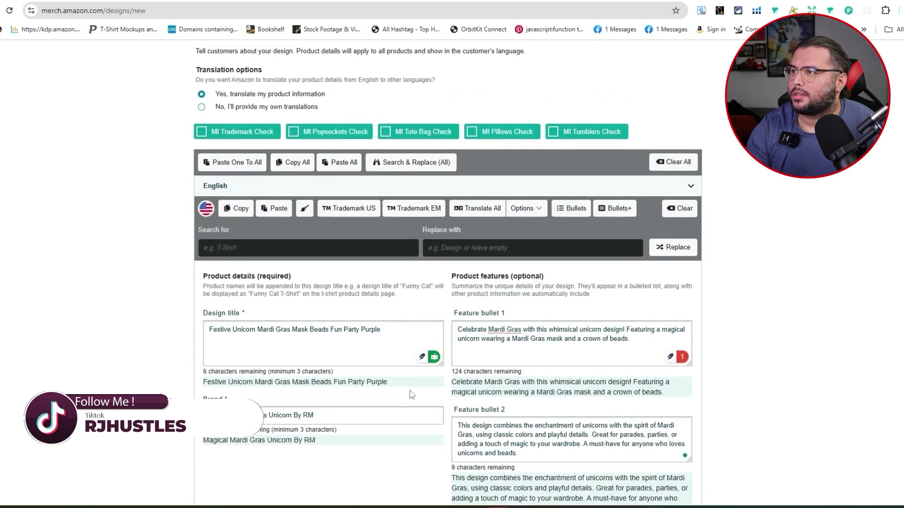
pyautogui.scroll(10, 451, 391)
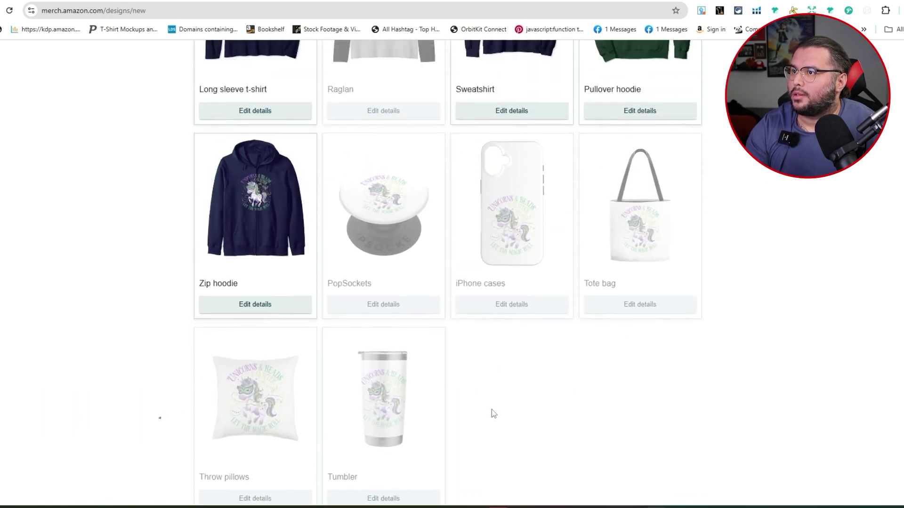
pyautogui.scroll(-8, 565, 377)
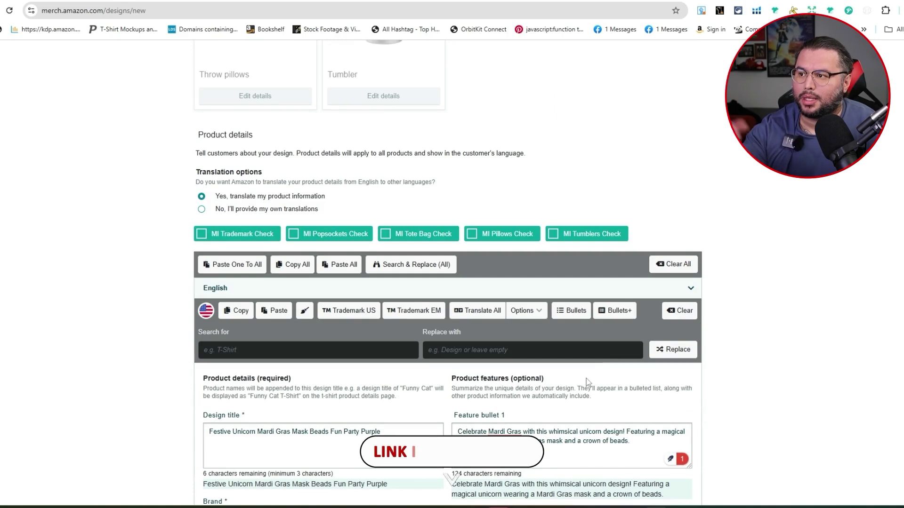
pyautogui.scroll(1, 579, 400)
pyautogui.scroll(1, 579, 401)
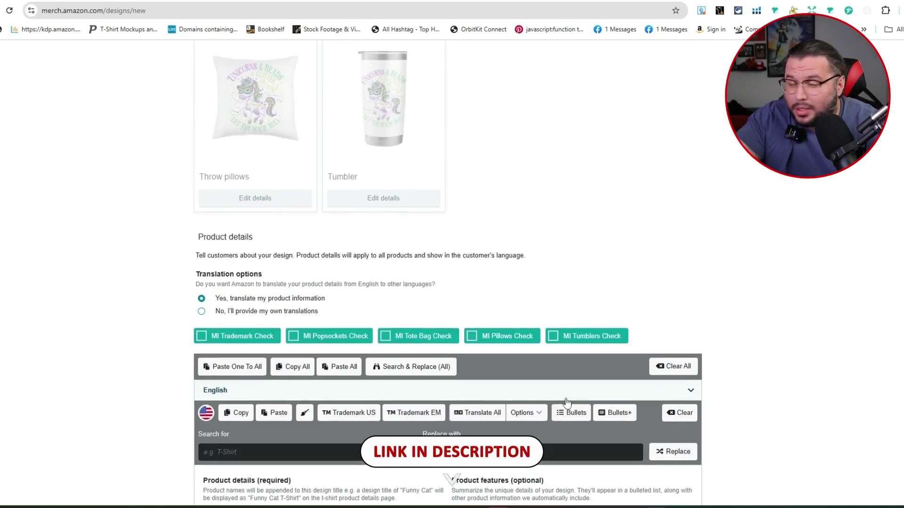